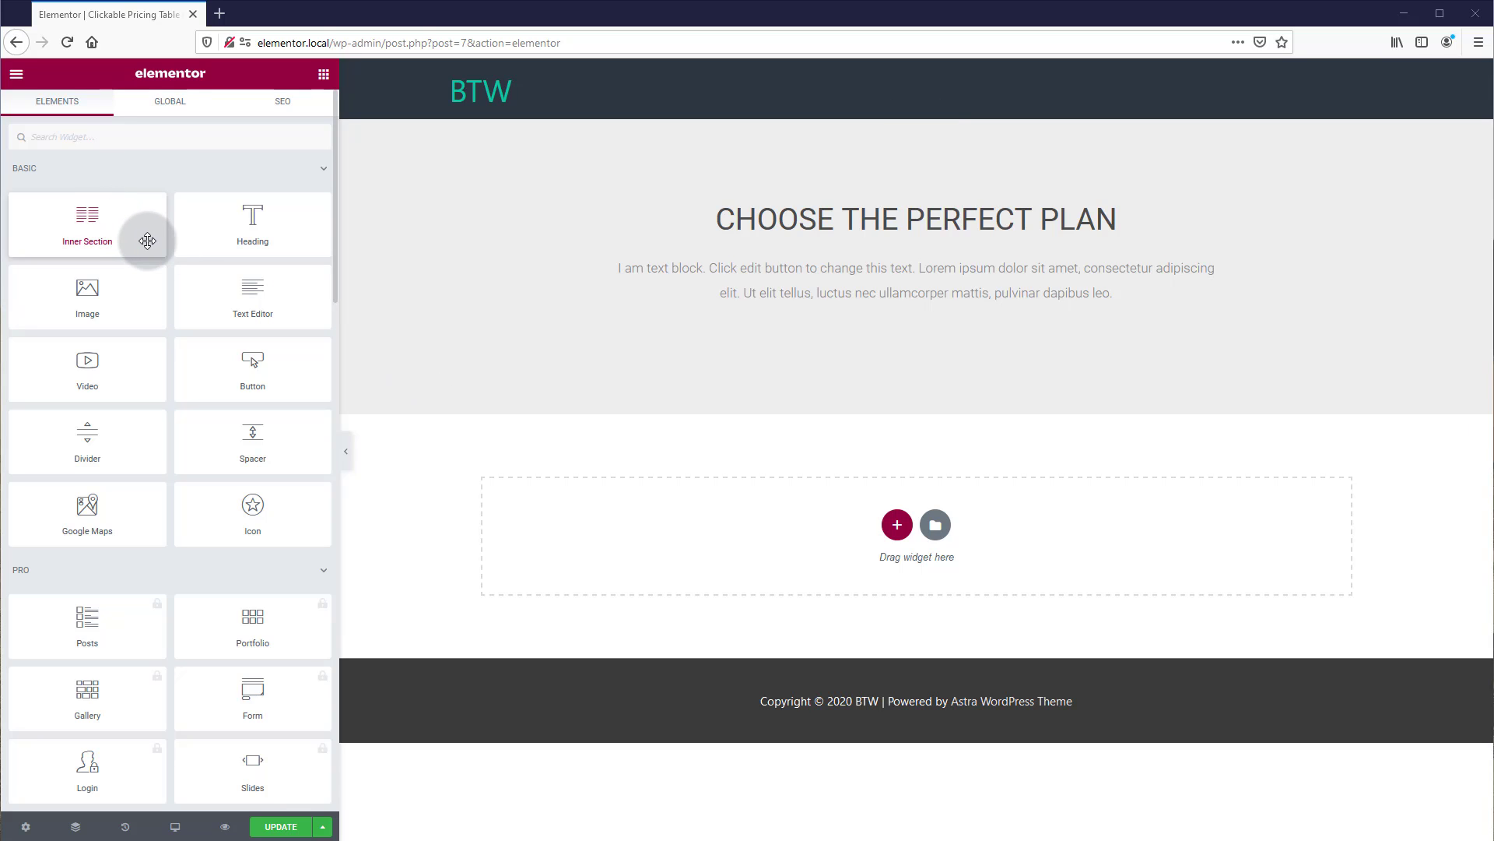
Step: Insert a two-column inner section below the intro text and place a heading in its left column
{"action": "left_click_drag", "start_coordinate": [148, 240], "coordinate": [503, 334]}
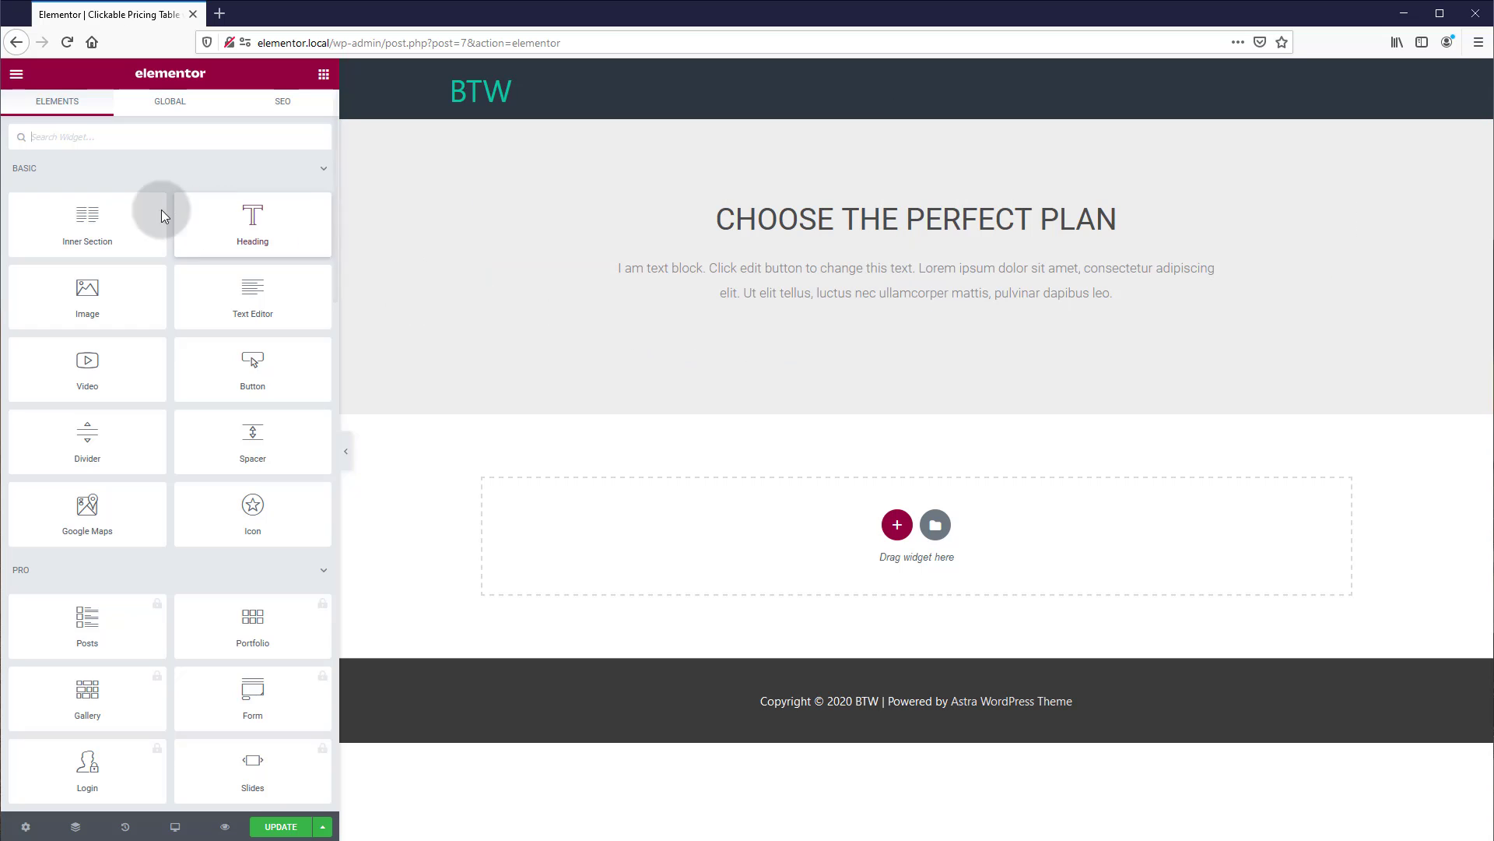
{"action": "left_click_drag", "start_coordinate": [96, 226], "coordinate": [921, 332]}
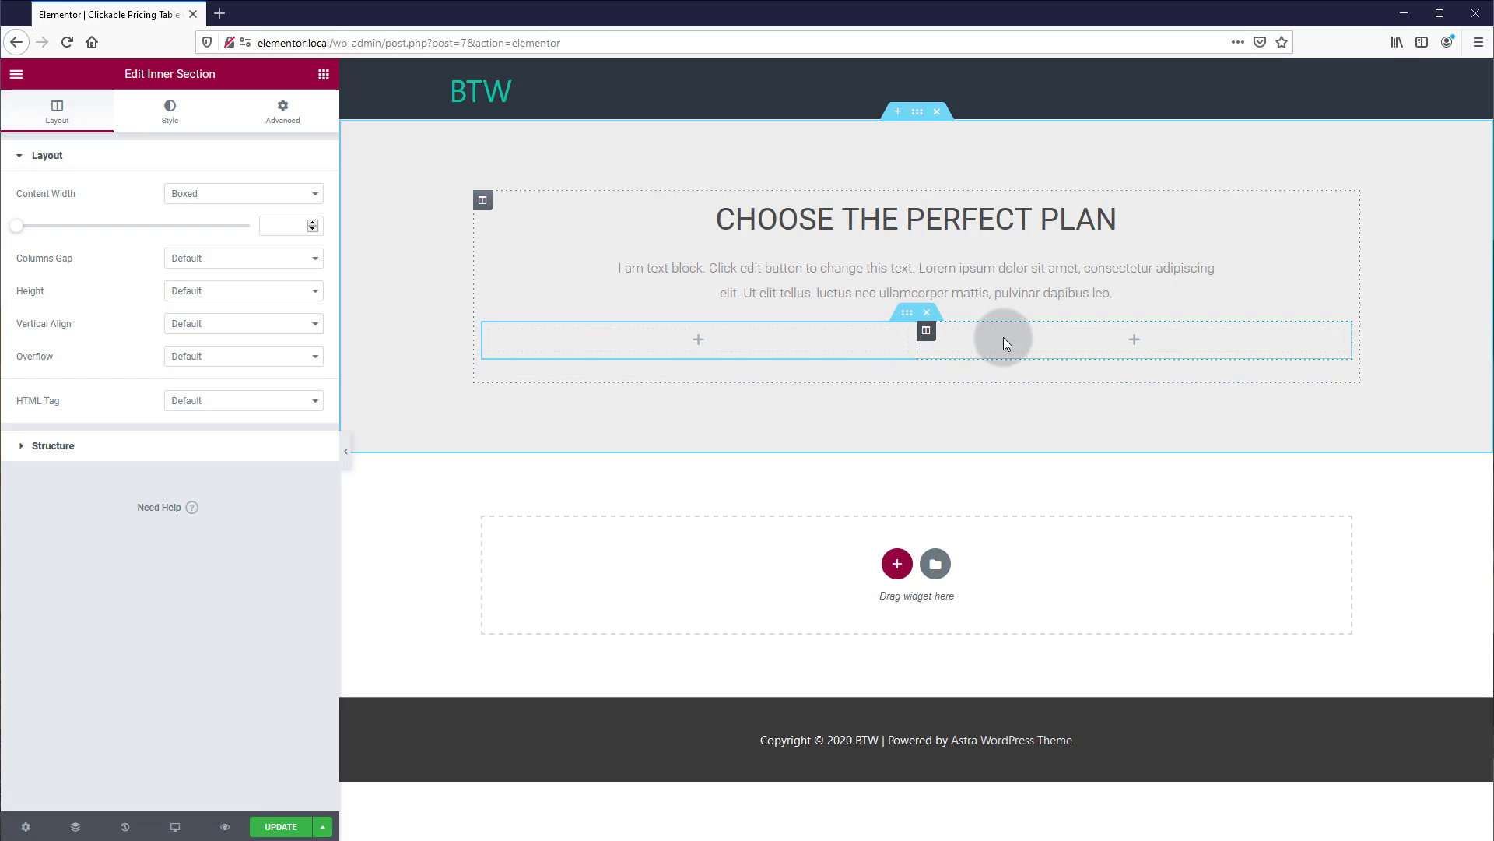
{"action": "left_click", "coordinate": [708, 337]}
{"action": "left_click_drag", "start_coordinate": [251, 223], "coordinate": [692, 346]}
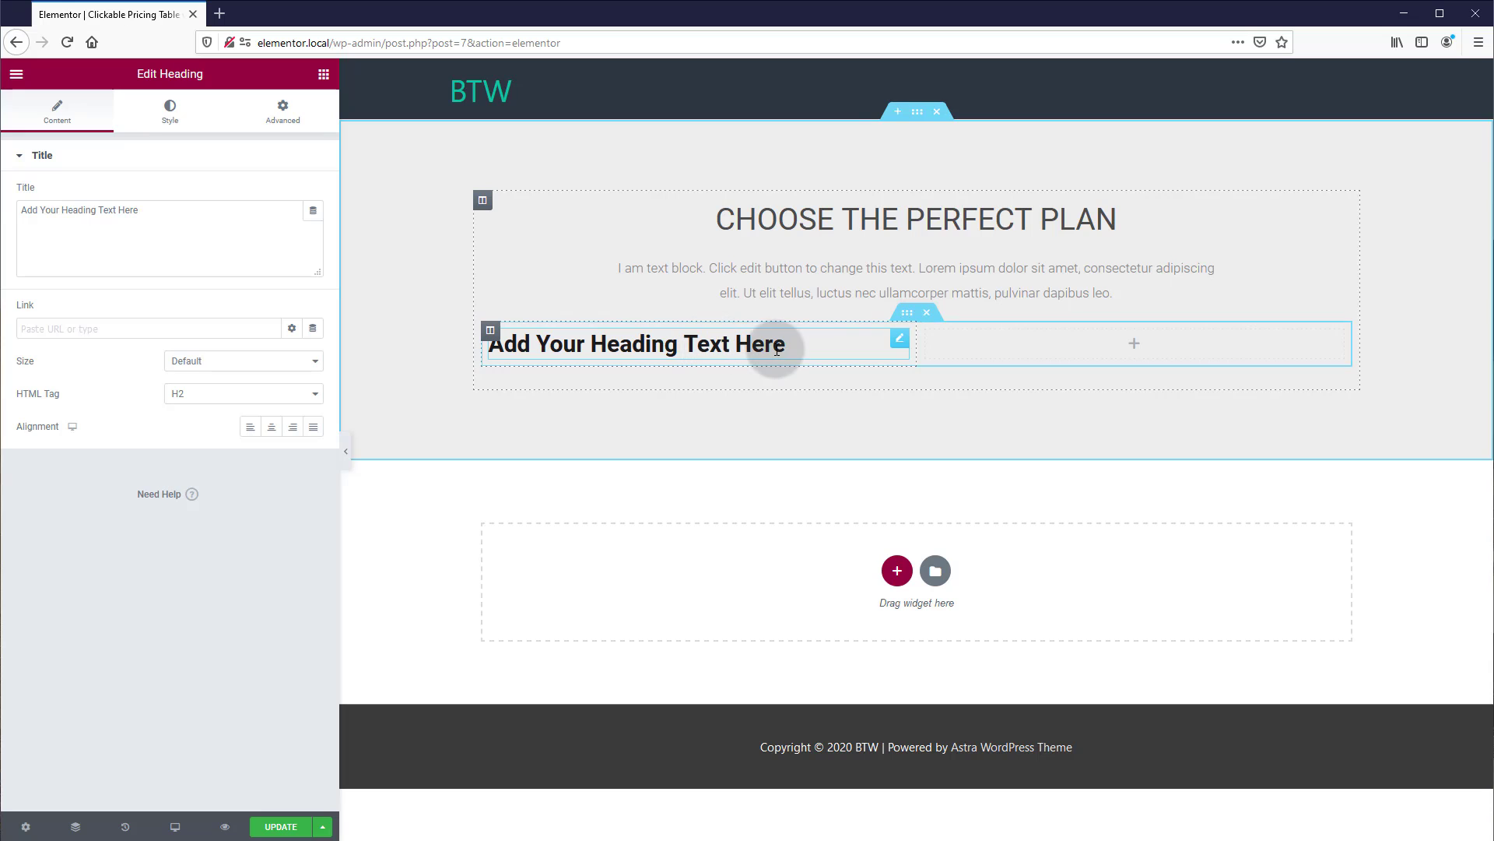
Step: Set the new heading's title to "$19" and center it
{"action": "left_click_drag", "start_coordinate": [785, 343], "coordinate": [477, 333]}
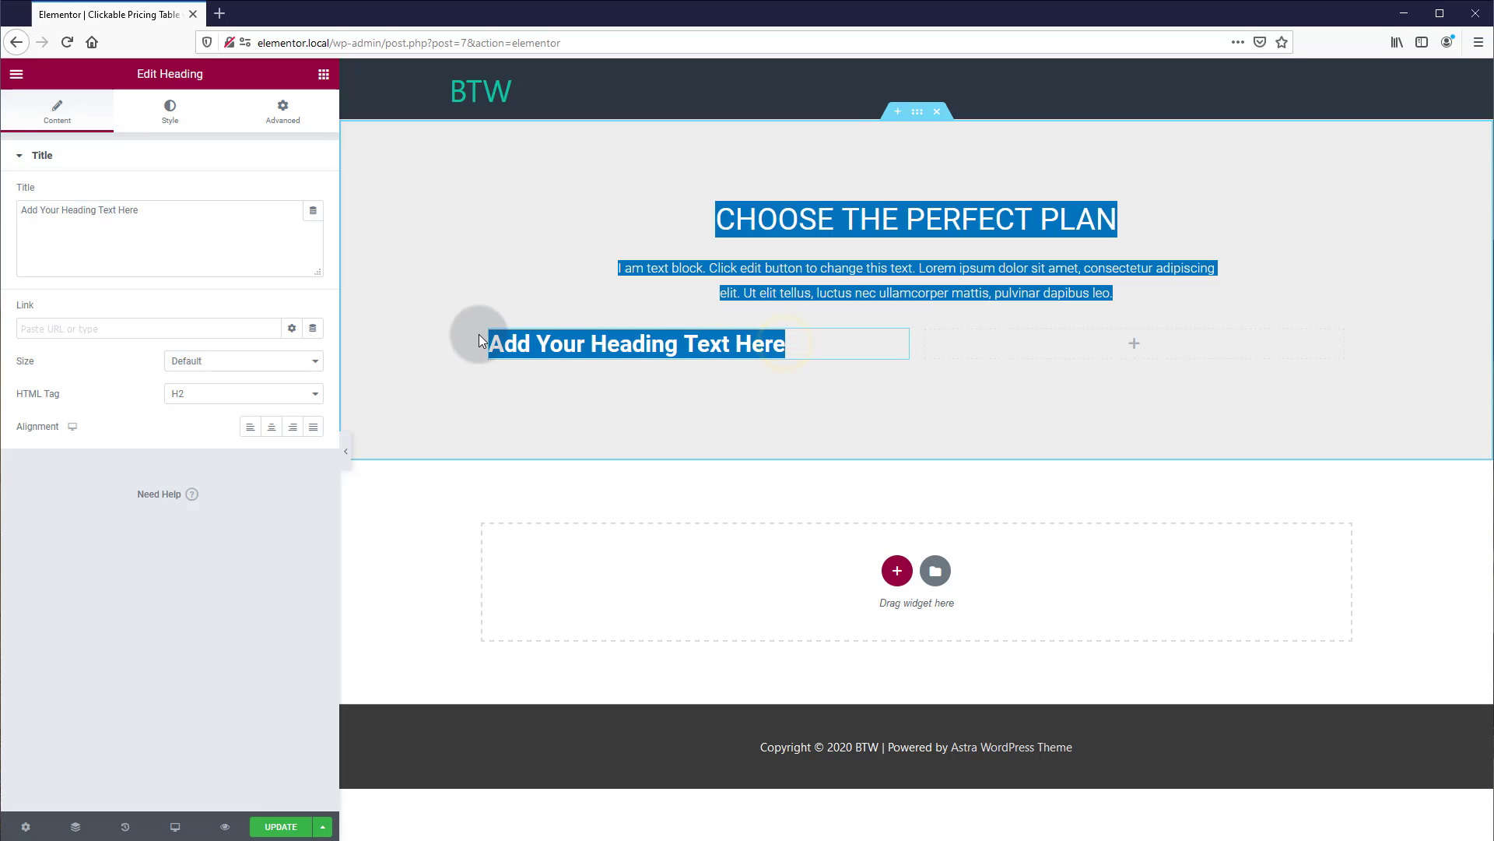
{"action": "left_click", "coordinate": [190, 211]}
{"action": "left_click_drag", "start_coordinate": [187, 214], "coordinate": [4, 210]}
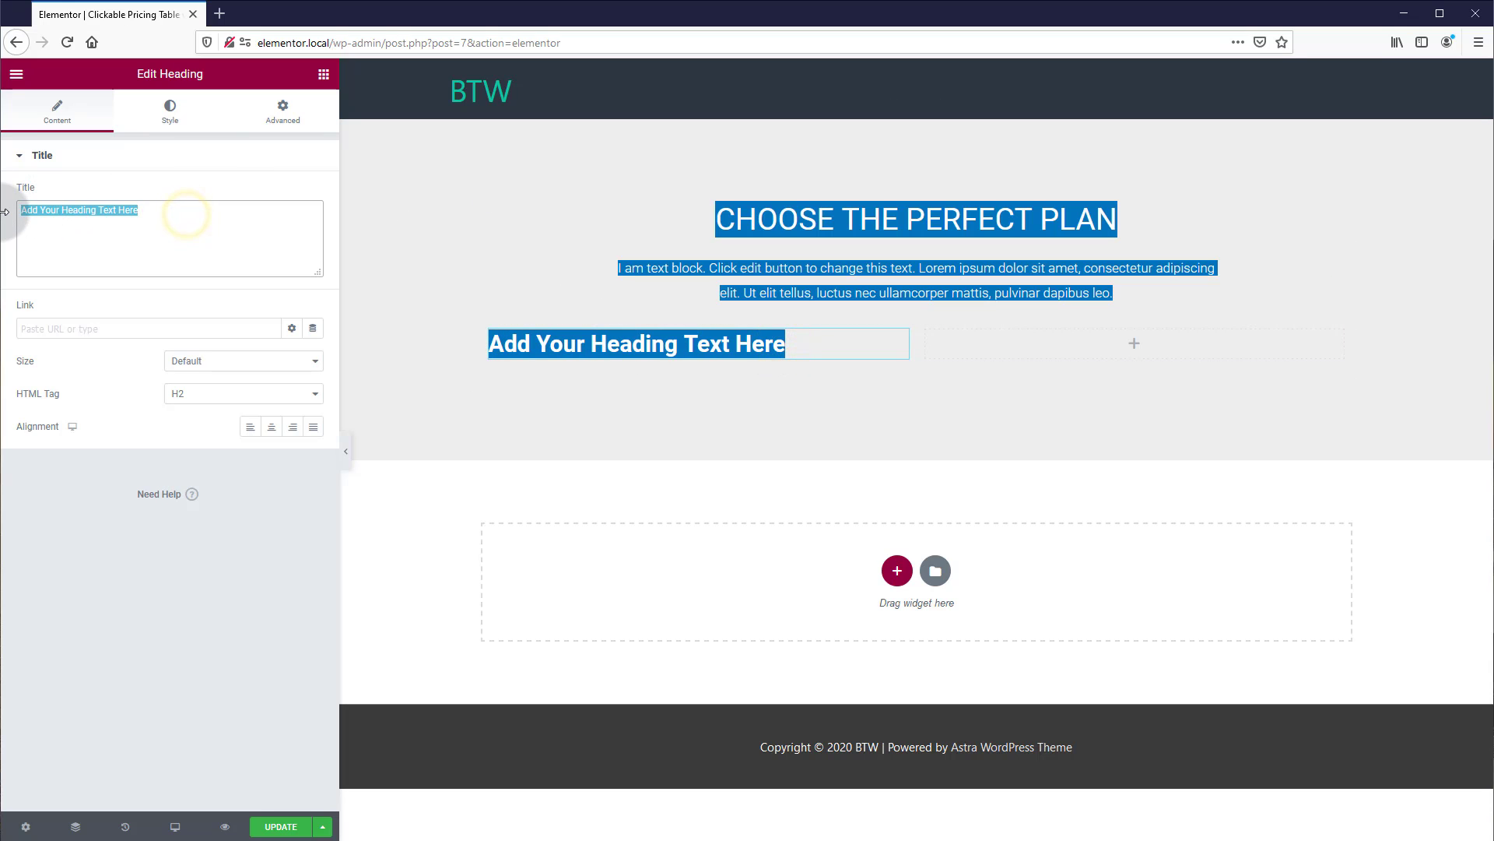
{"action": "type", "text": "$19"}
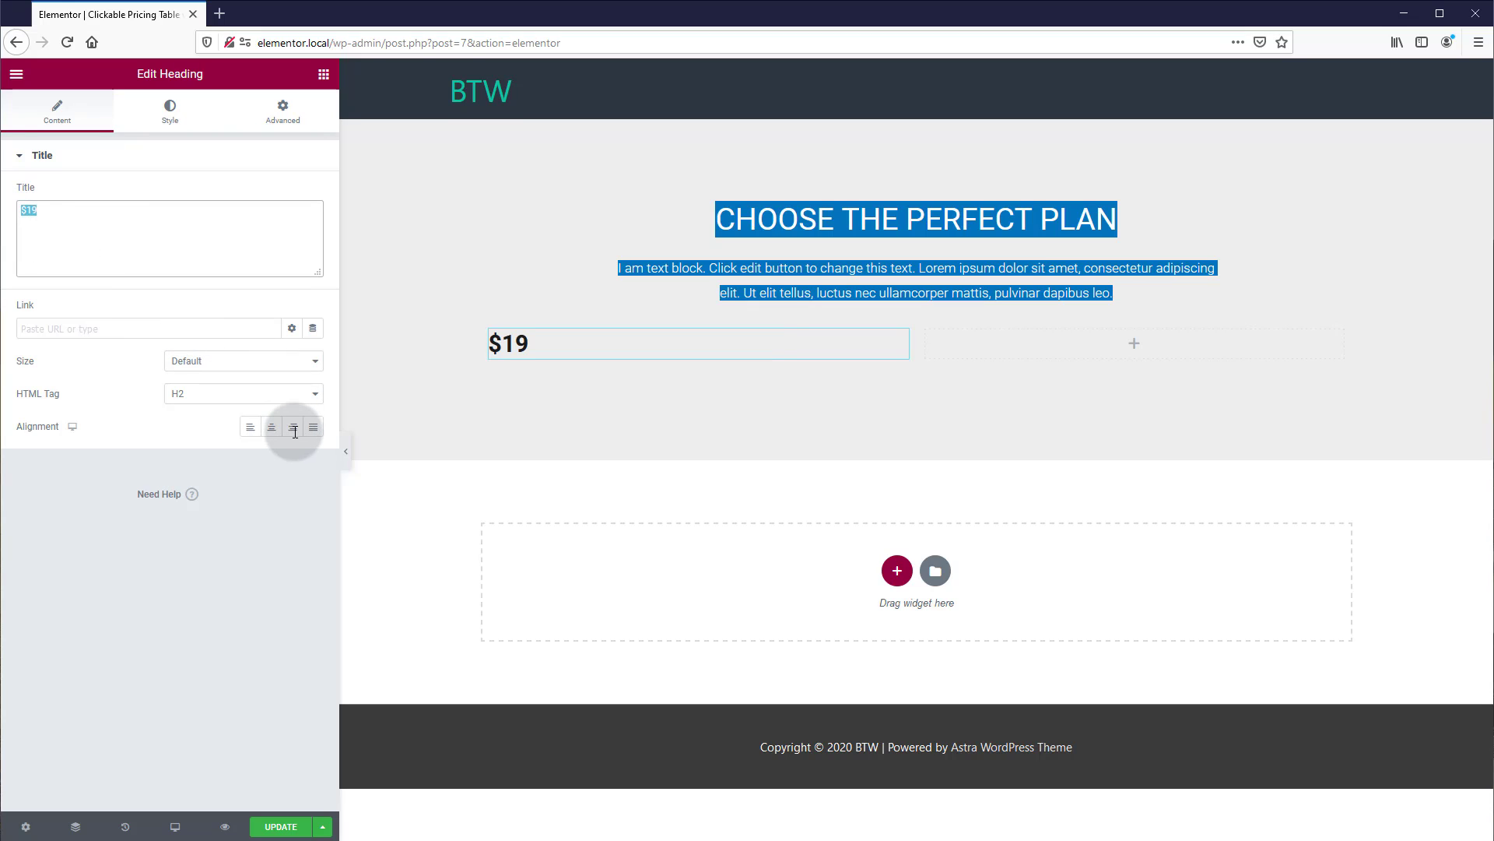
{"action": "left_click", "coordinate": [607, 411]}
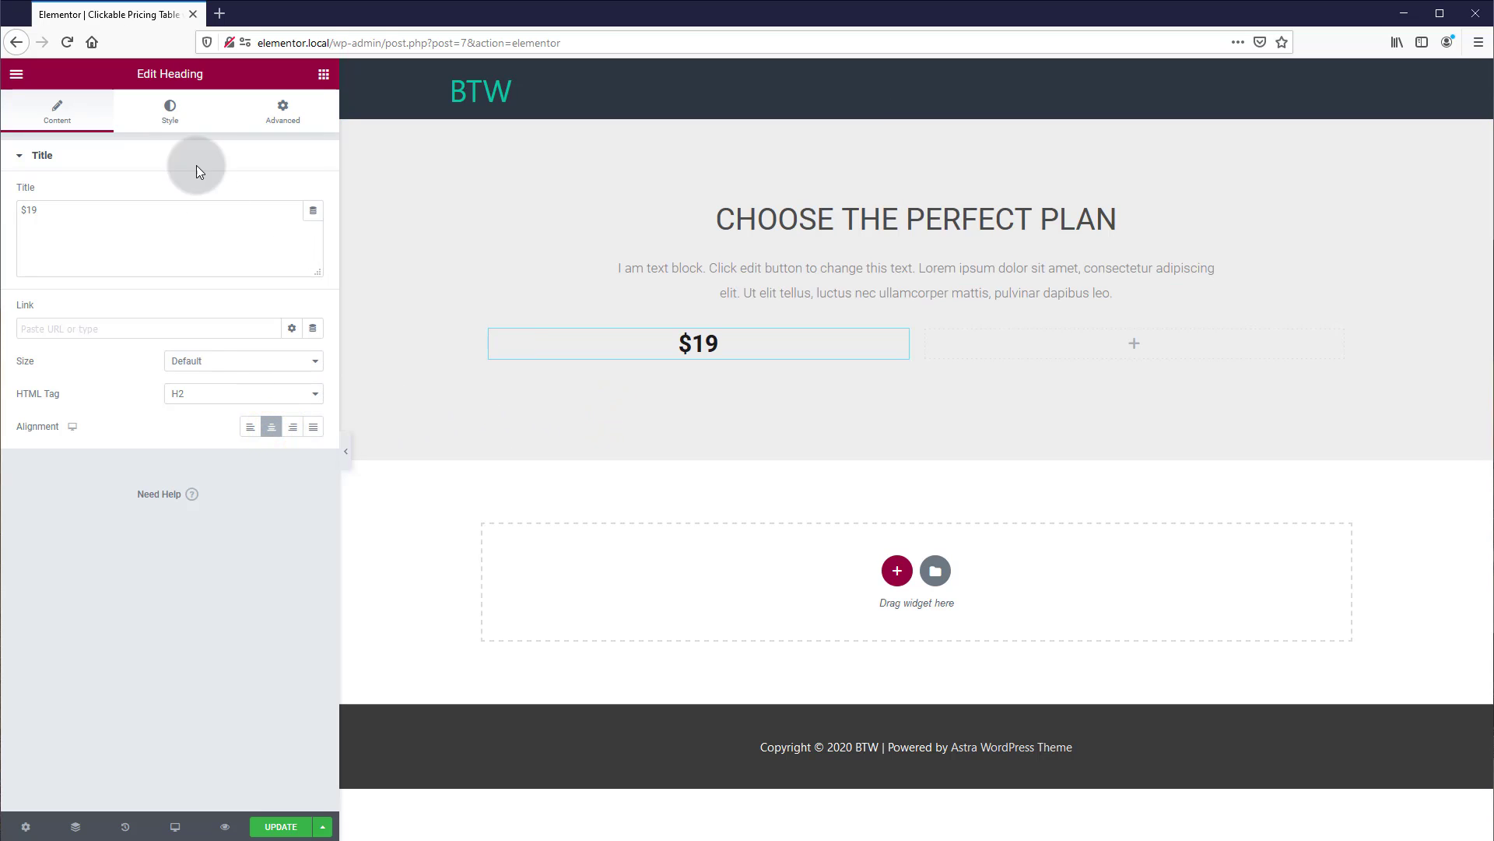
Step: Set the font size of the $19 heading to 90 px
{"action": "left_click", "coordinate": [278, 115]}
{"action": "left_click", "coordinate": [172, 111]}
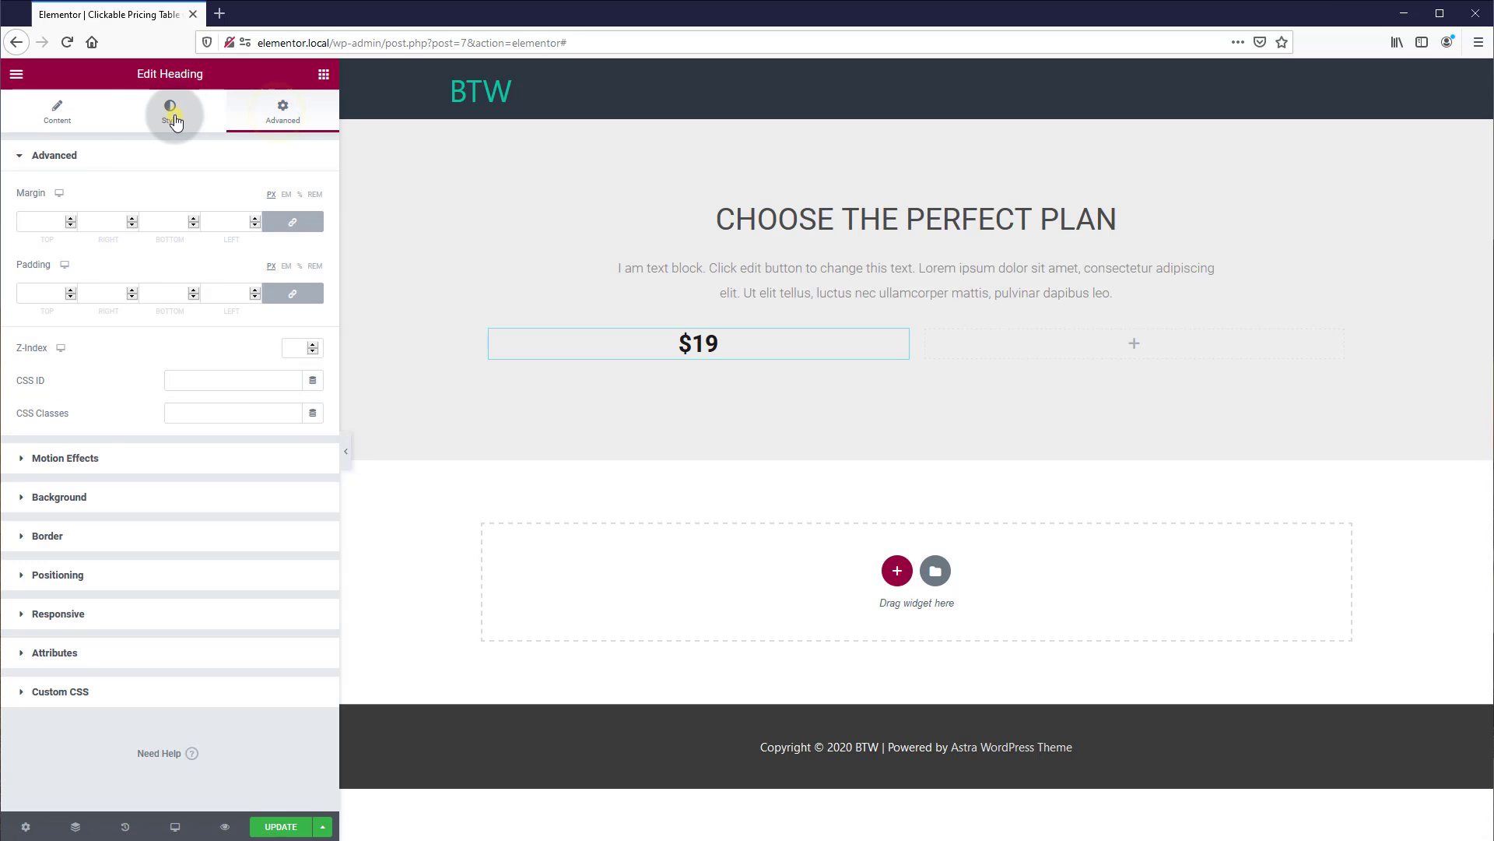
{"action": "left_click", "coordinate": [313, 227]}
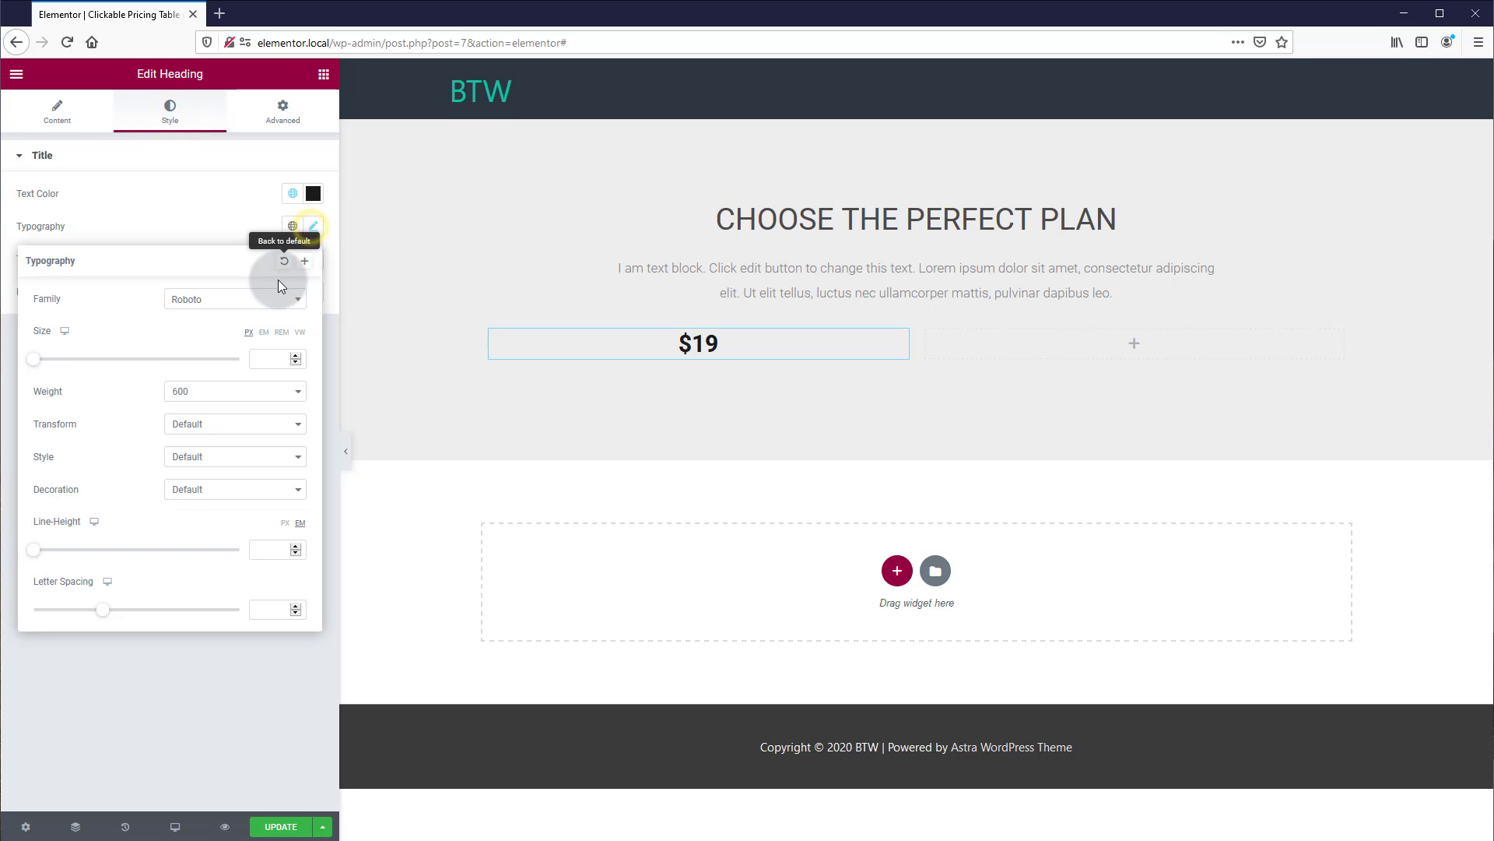
{"action": "left_click_drag", "start_coordinate": [38, 364], "coordinate": [135, 389]}
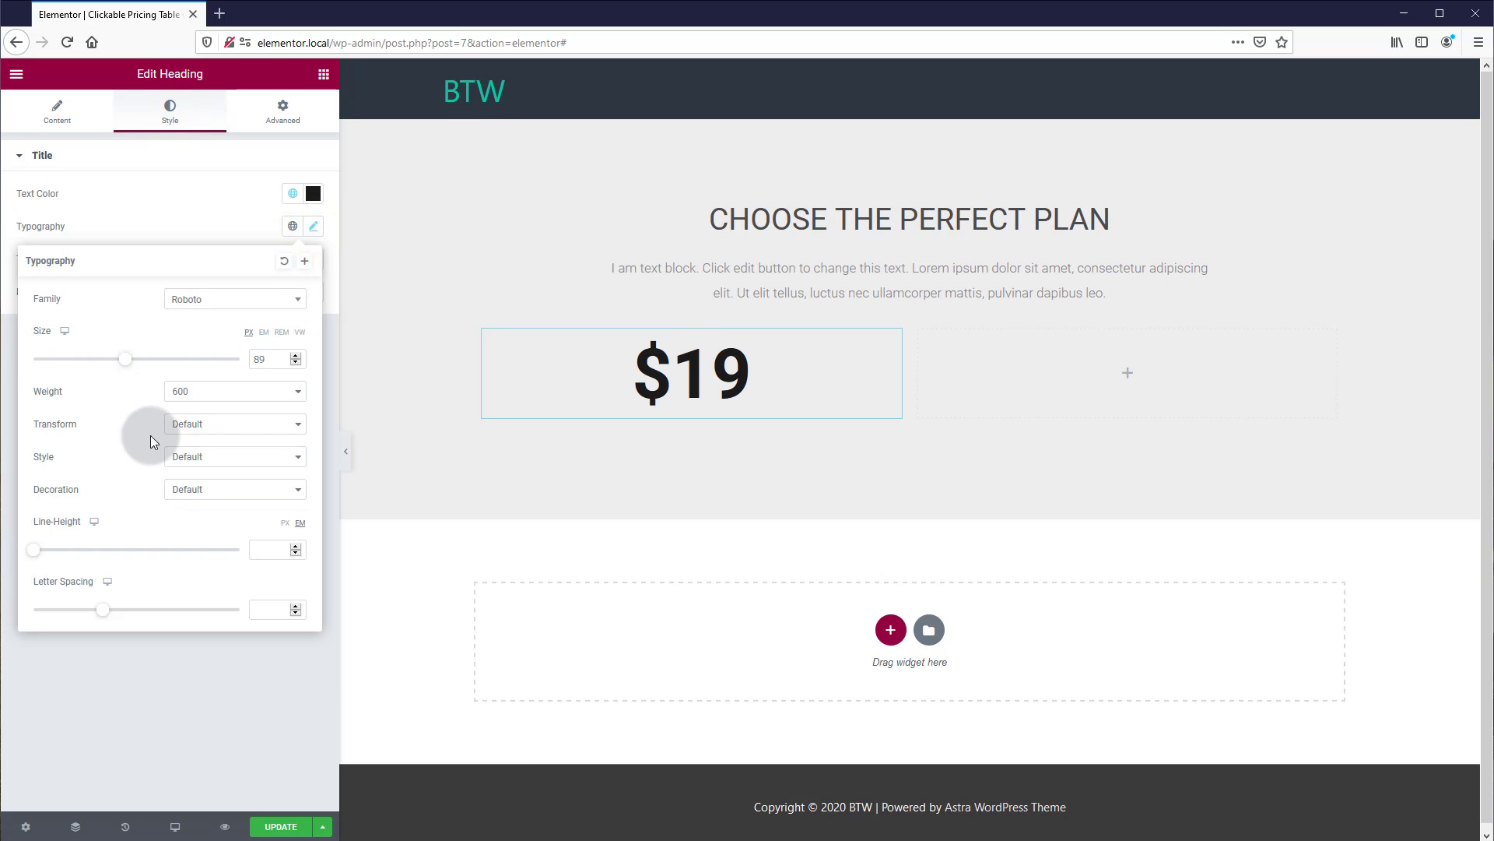
{"action": "left_click_drag", "start_coordinate": [274, 359], "coordinate": [233, 356]}
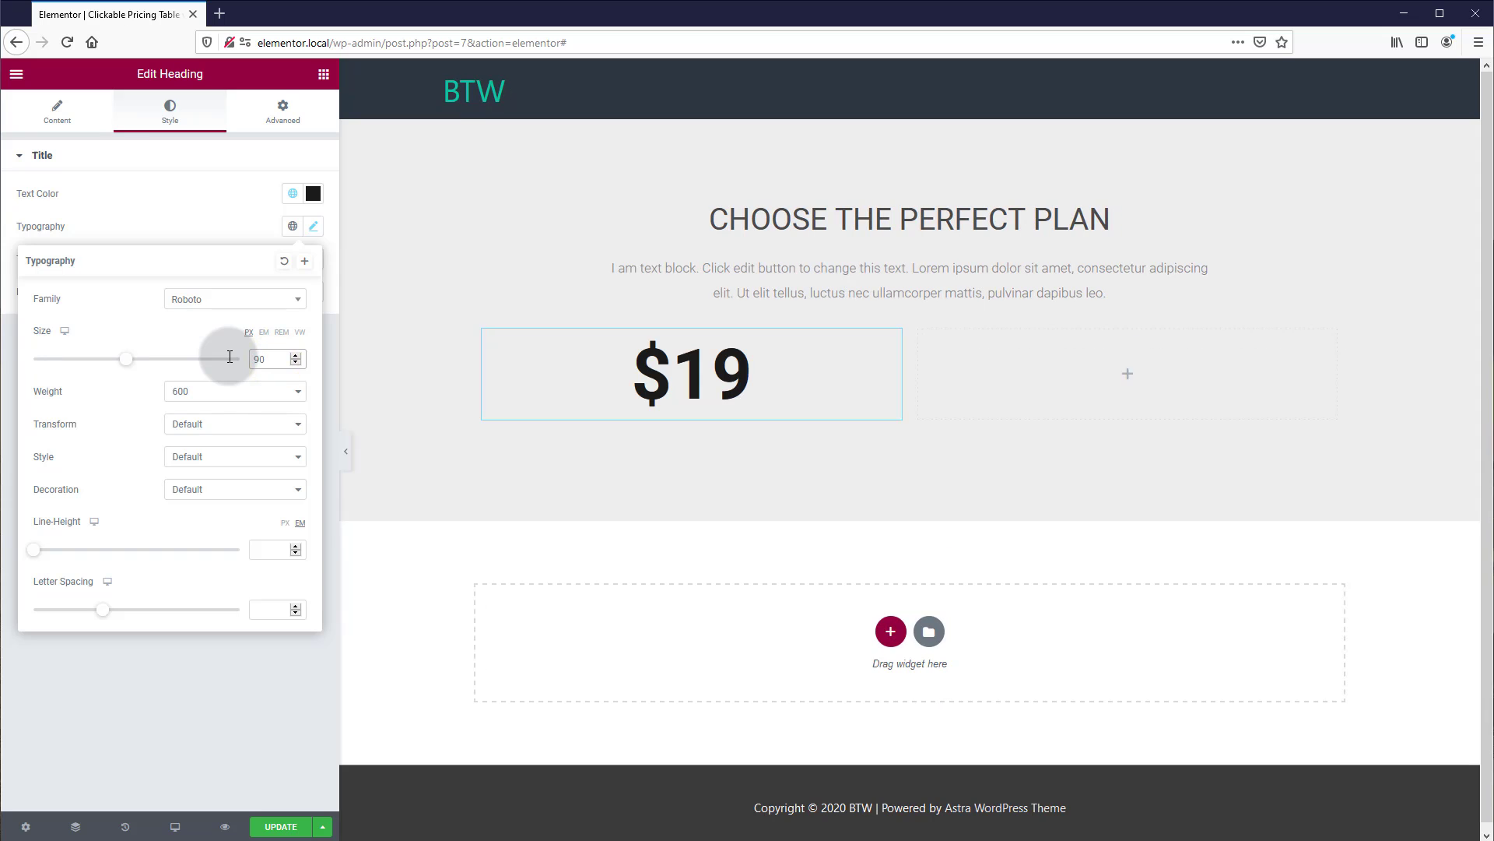
Step: Add a second heading below the $19 price with the title "Light Plan"
{"action": "left_click", "coordinate": [324, 74]}
{"action": "left_click_drag", "start_coordinate": [267, 218], "coordinate": [698, 413]}
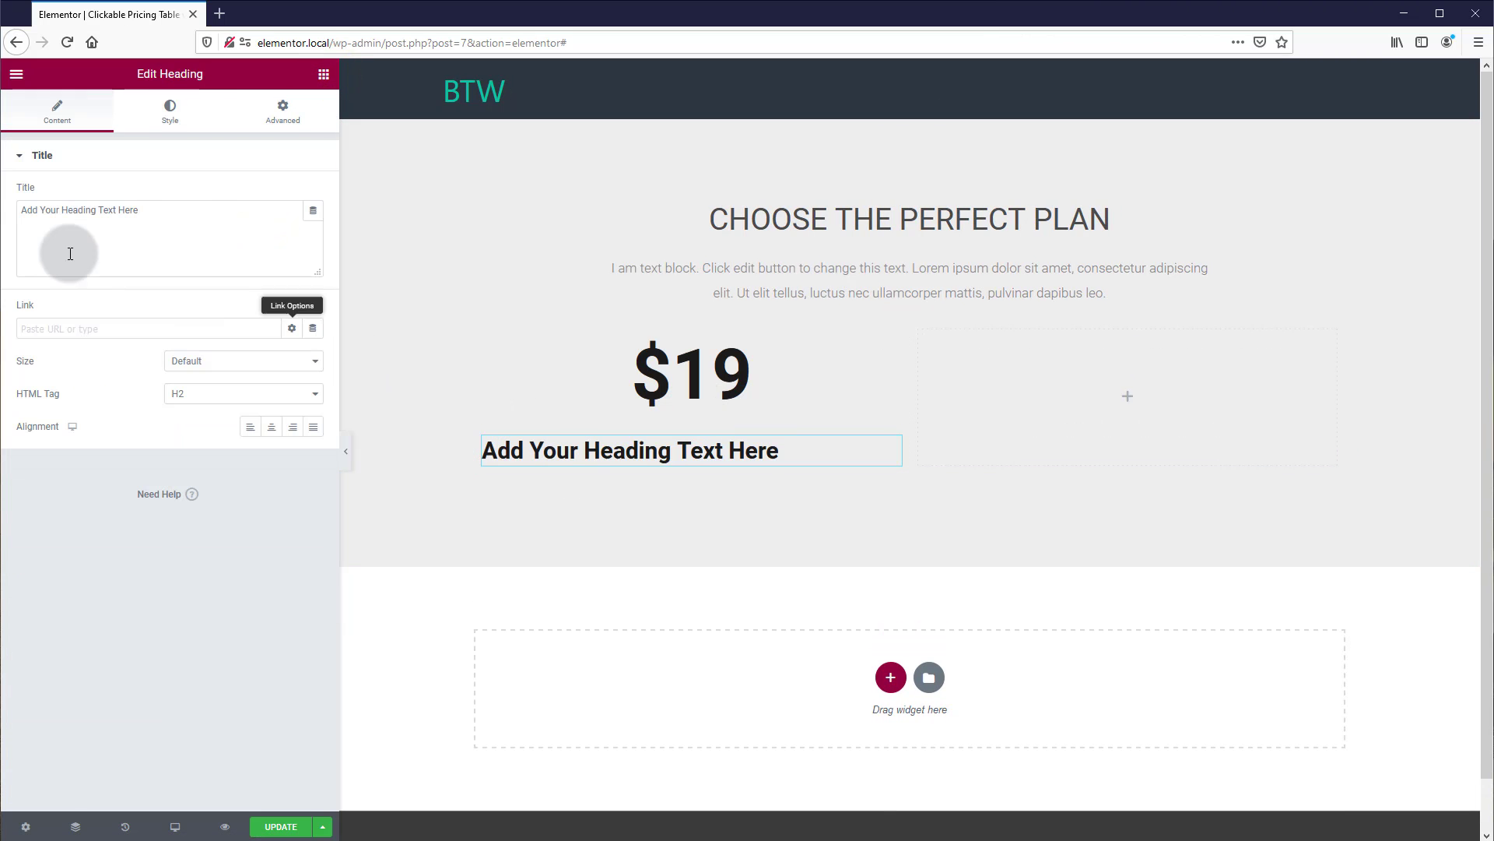
{"action": "left_click_drag", "start_coordinate": [182, 217], "coordinate": [5, 192]}
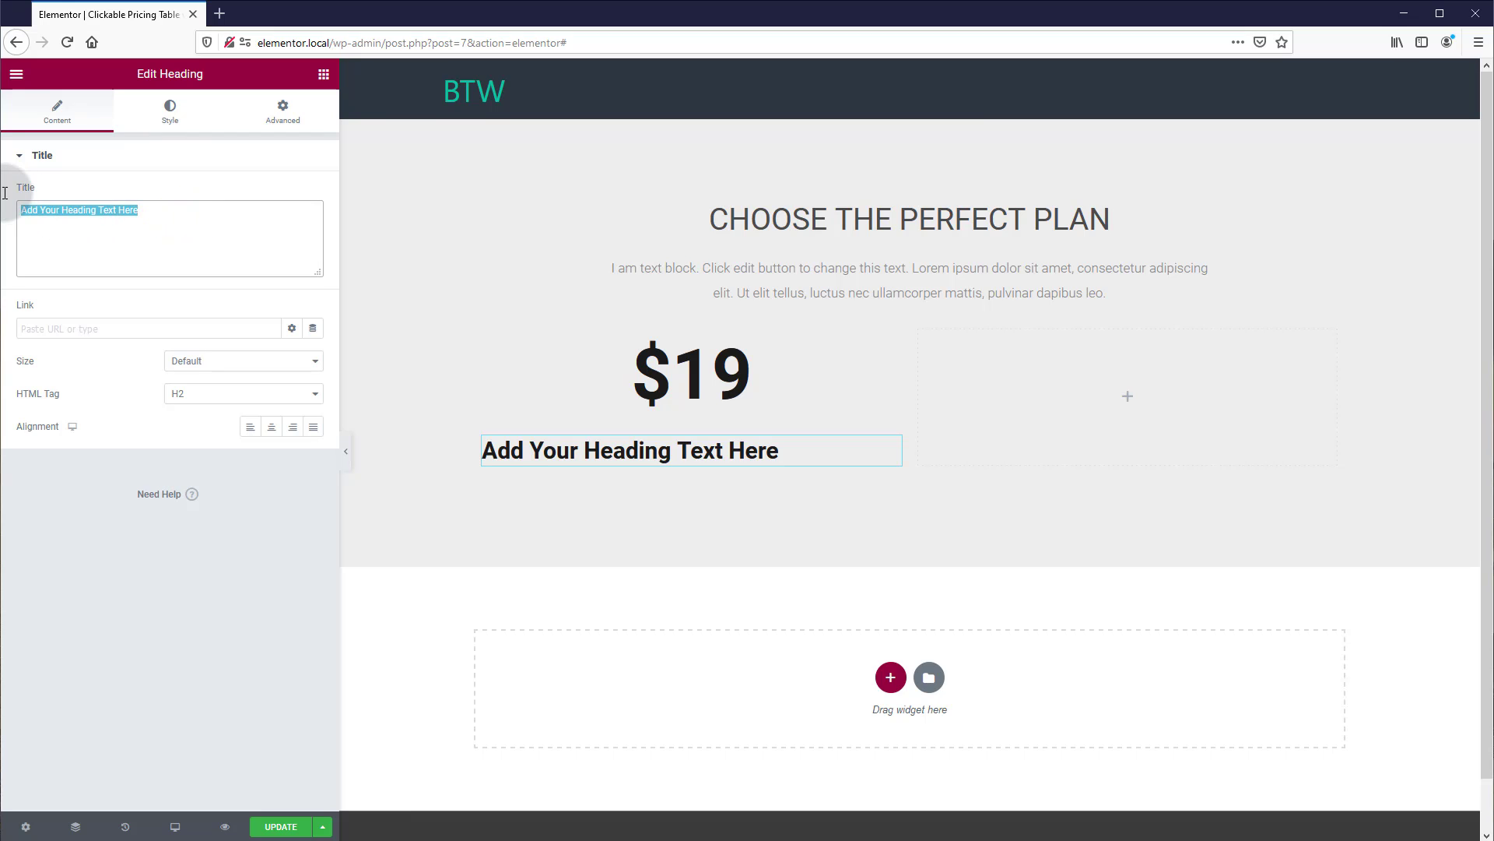
{"action": "type", "text": "Light Plan"}
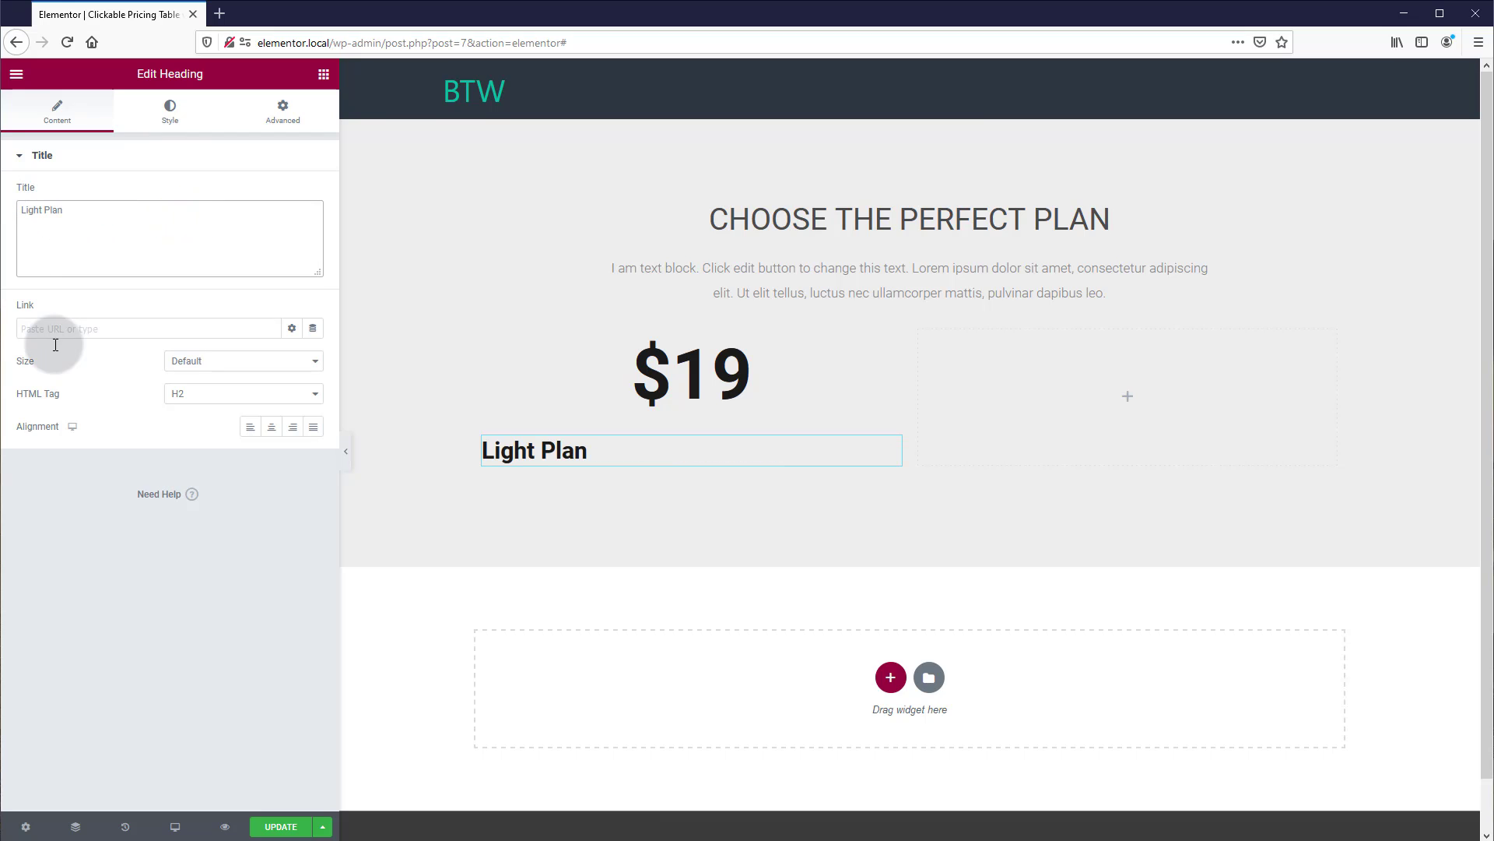
Step: Style the Light Plan heading with font weight 300, a size of 29 px and centered alignment
{"action": "left_click", "coordinate": [170, 111]}
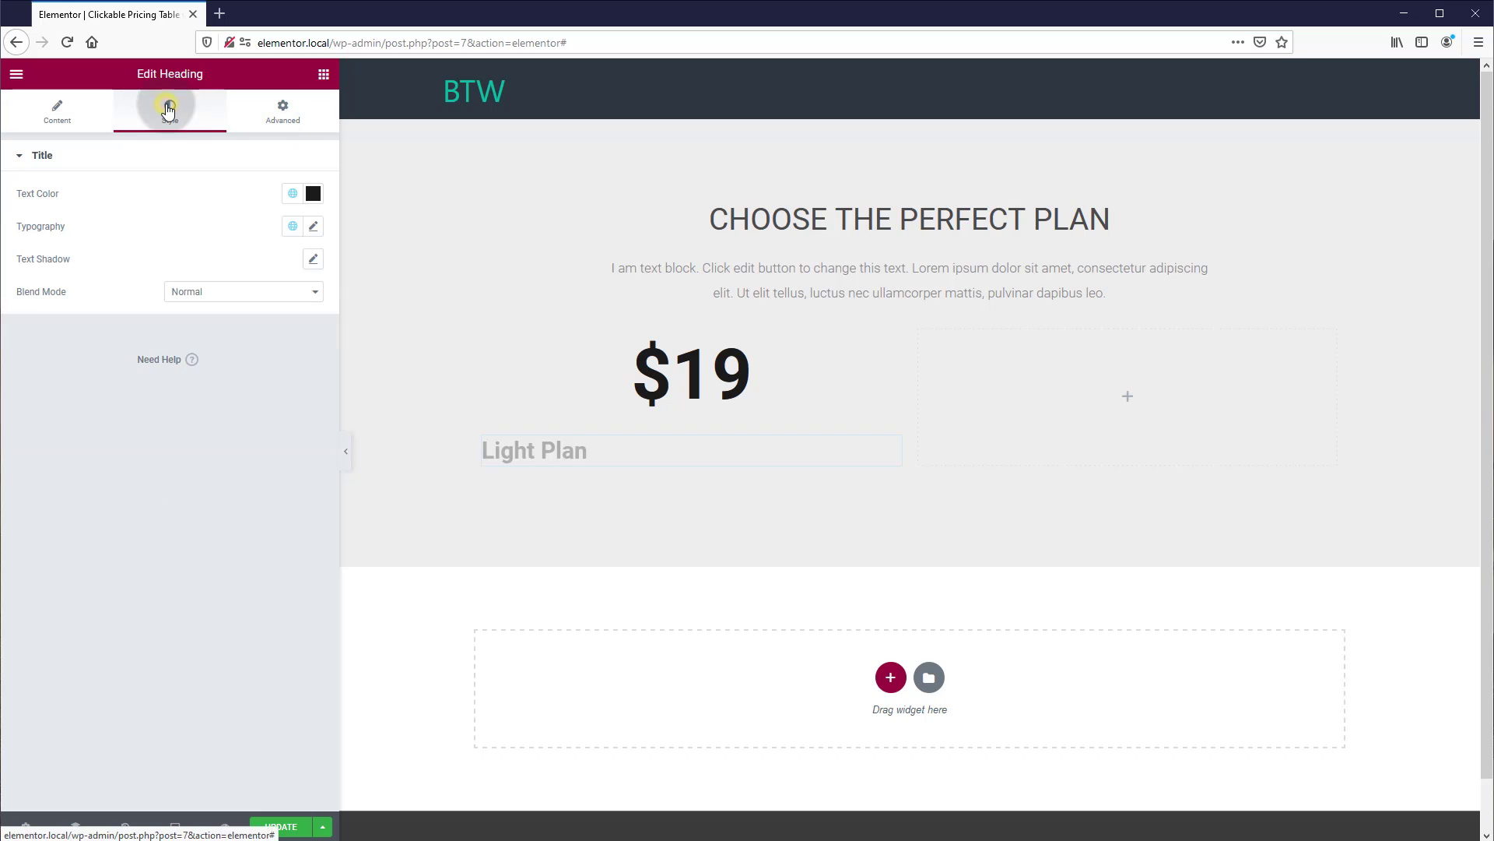
{"action": "left_click", "coordinate": [311, 226]}
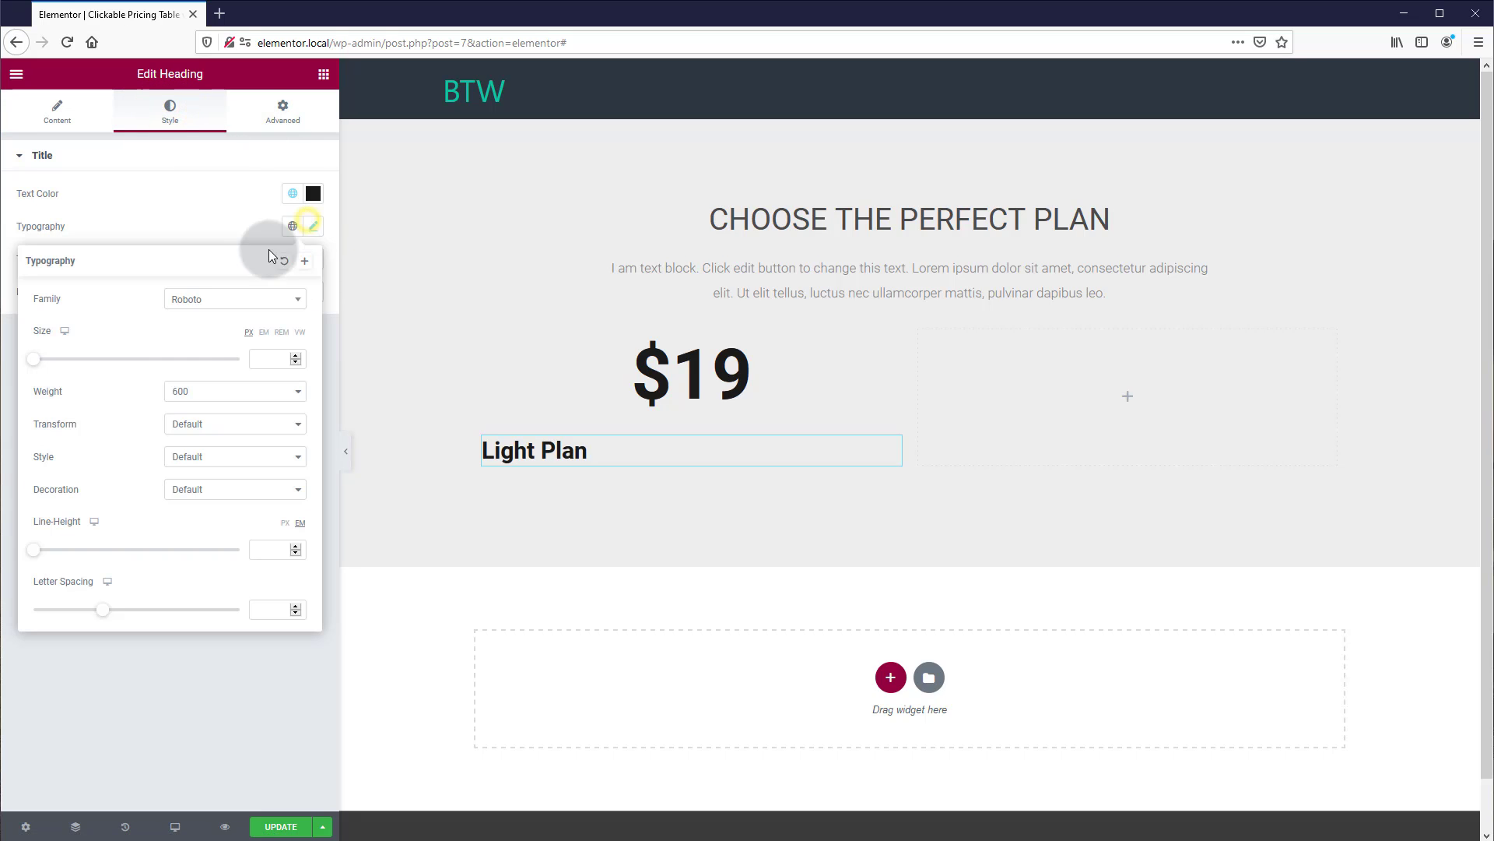
{"action": "left_click", "coordinate": [188, 393]}
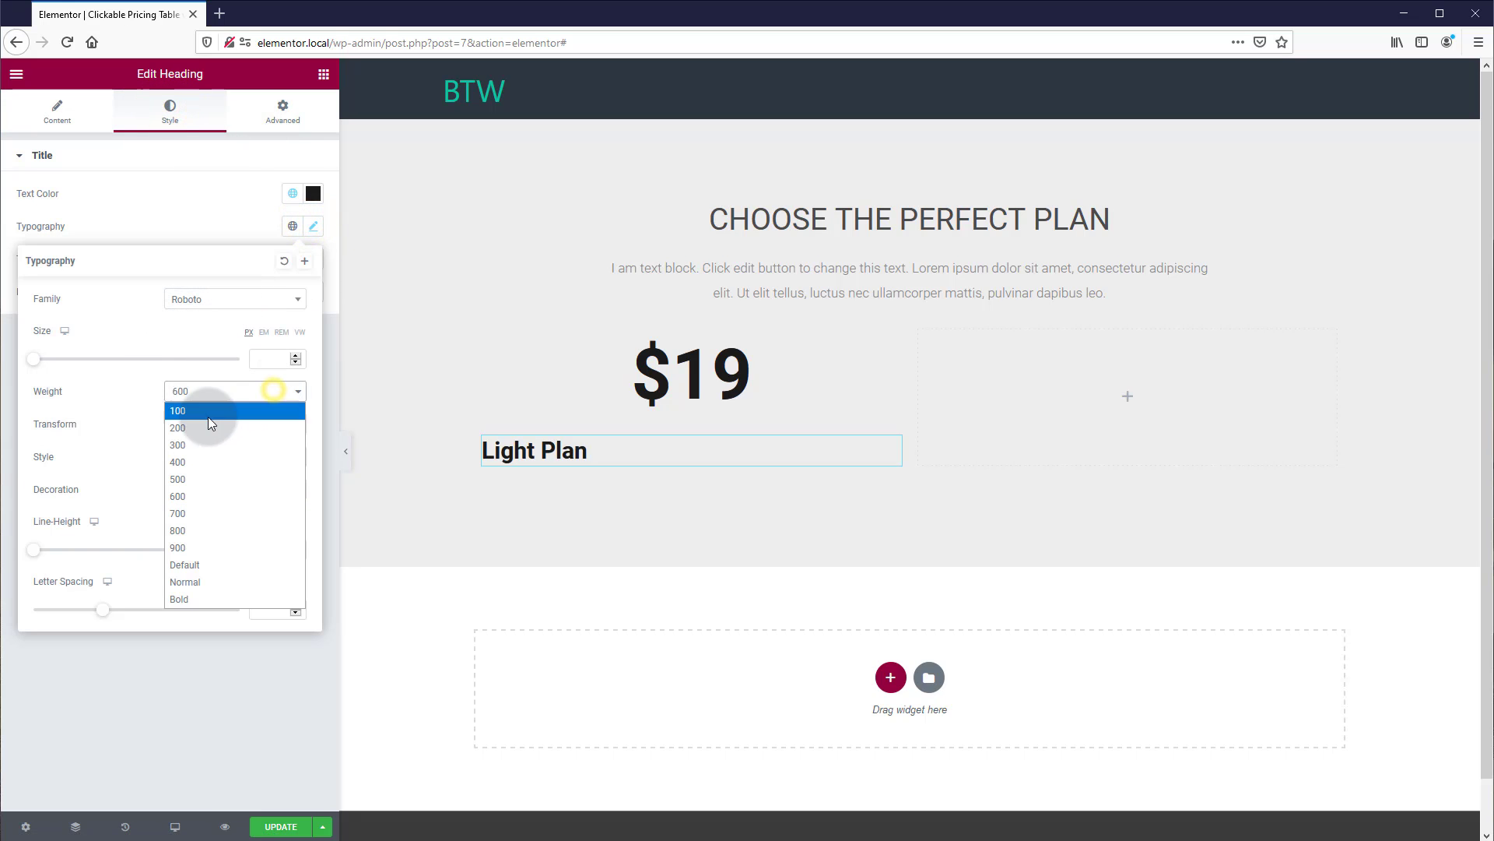
{"action": "left_click", "coordinate": [193, 442]}
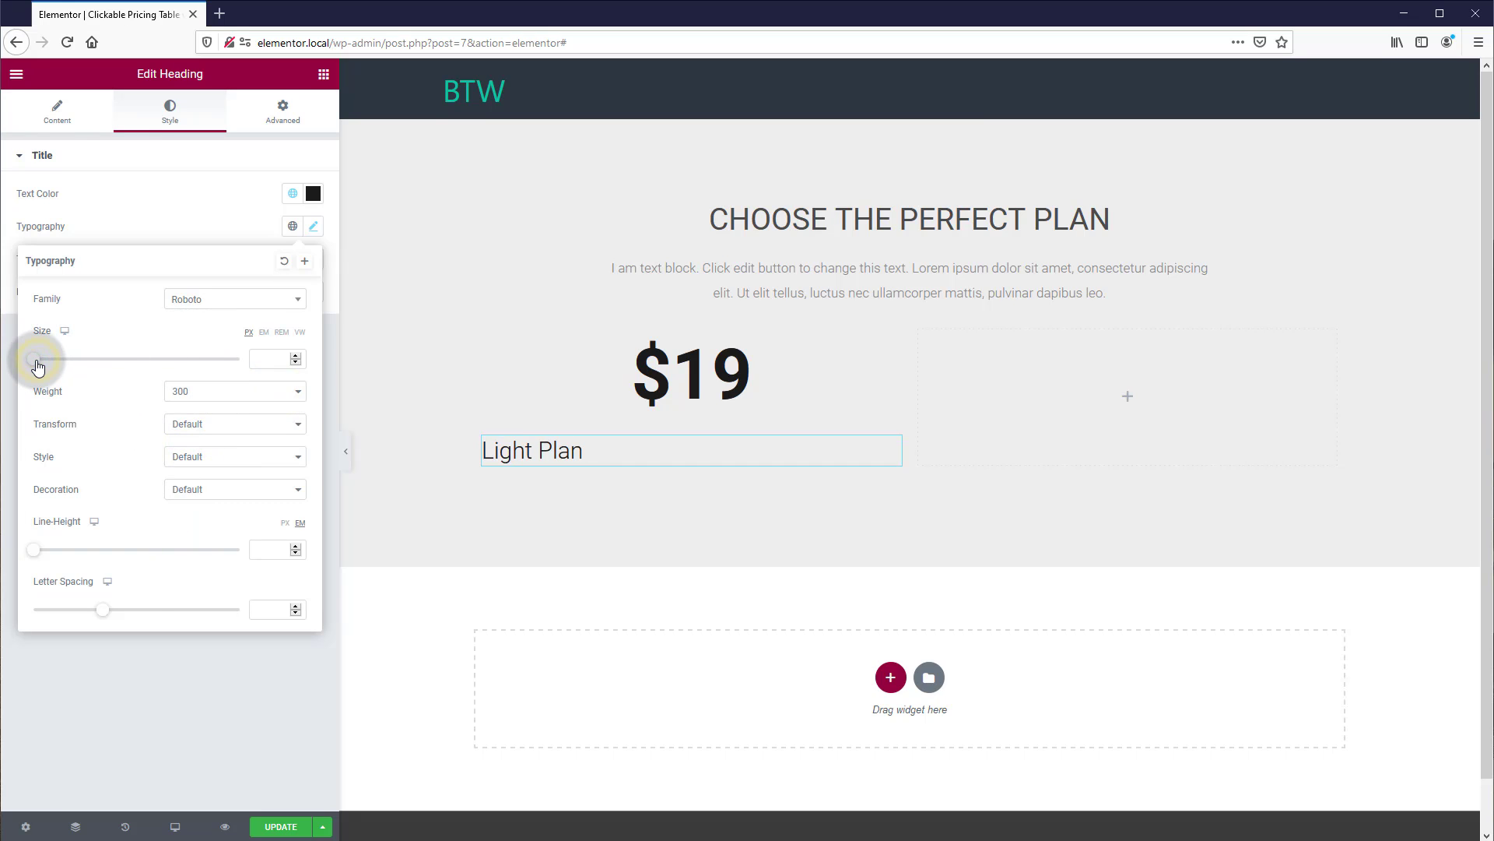
{"action": "left_click_drag", "start_coordinate": [37, 366], "coordinate": [68, 376]}
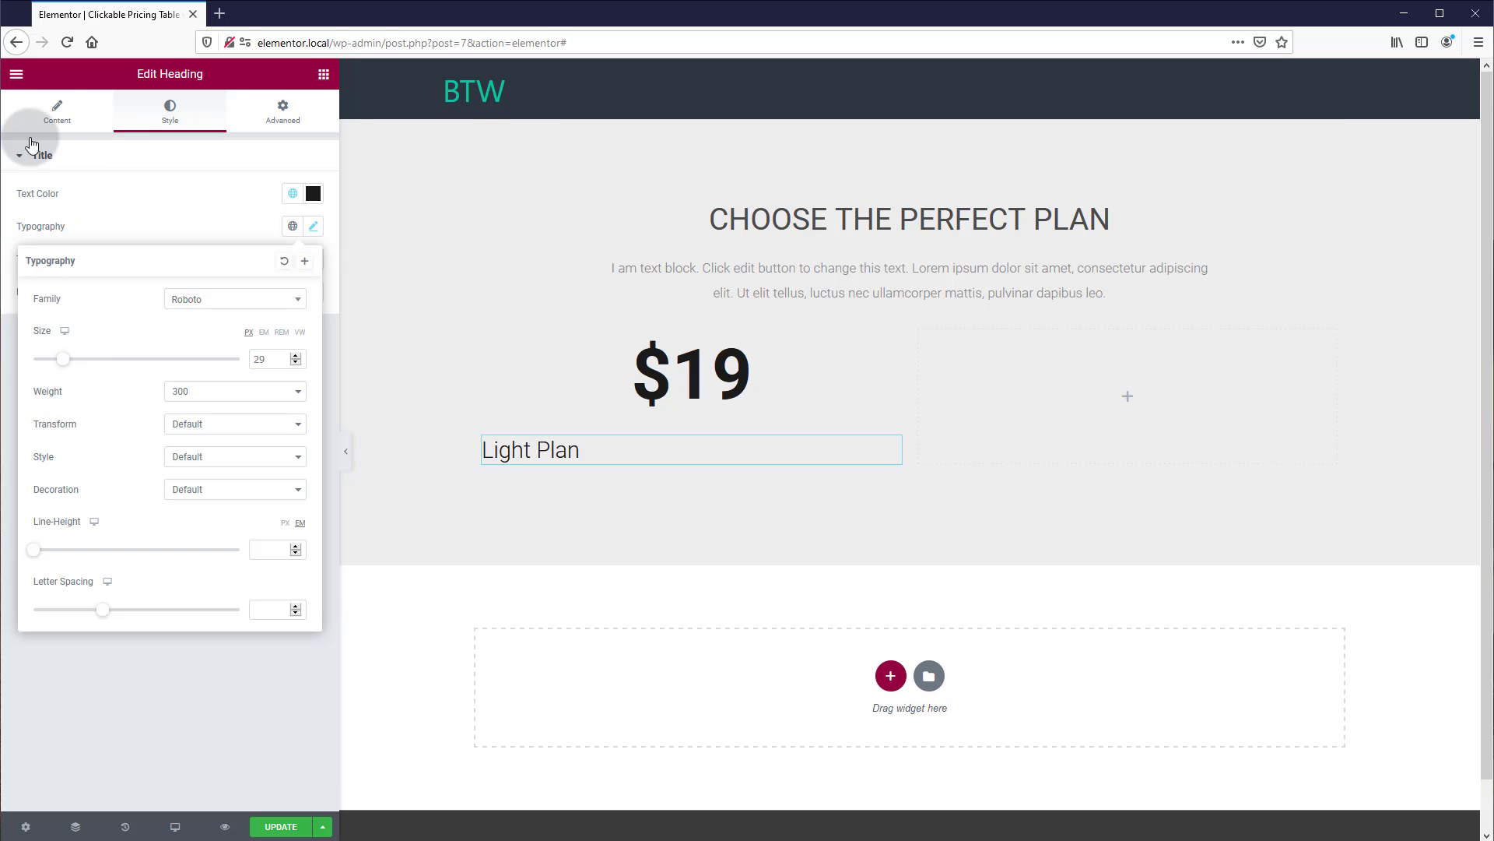
{"action": "left_click", "coordinate": [56, 113]}
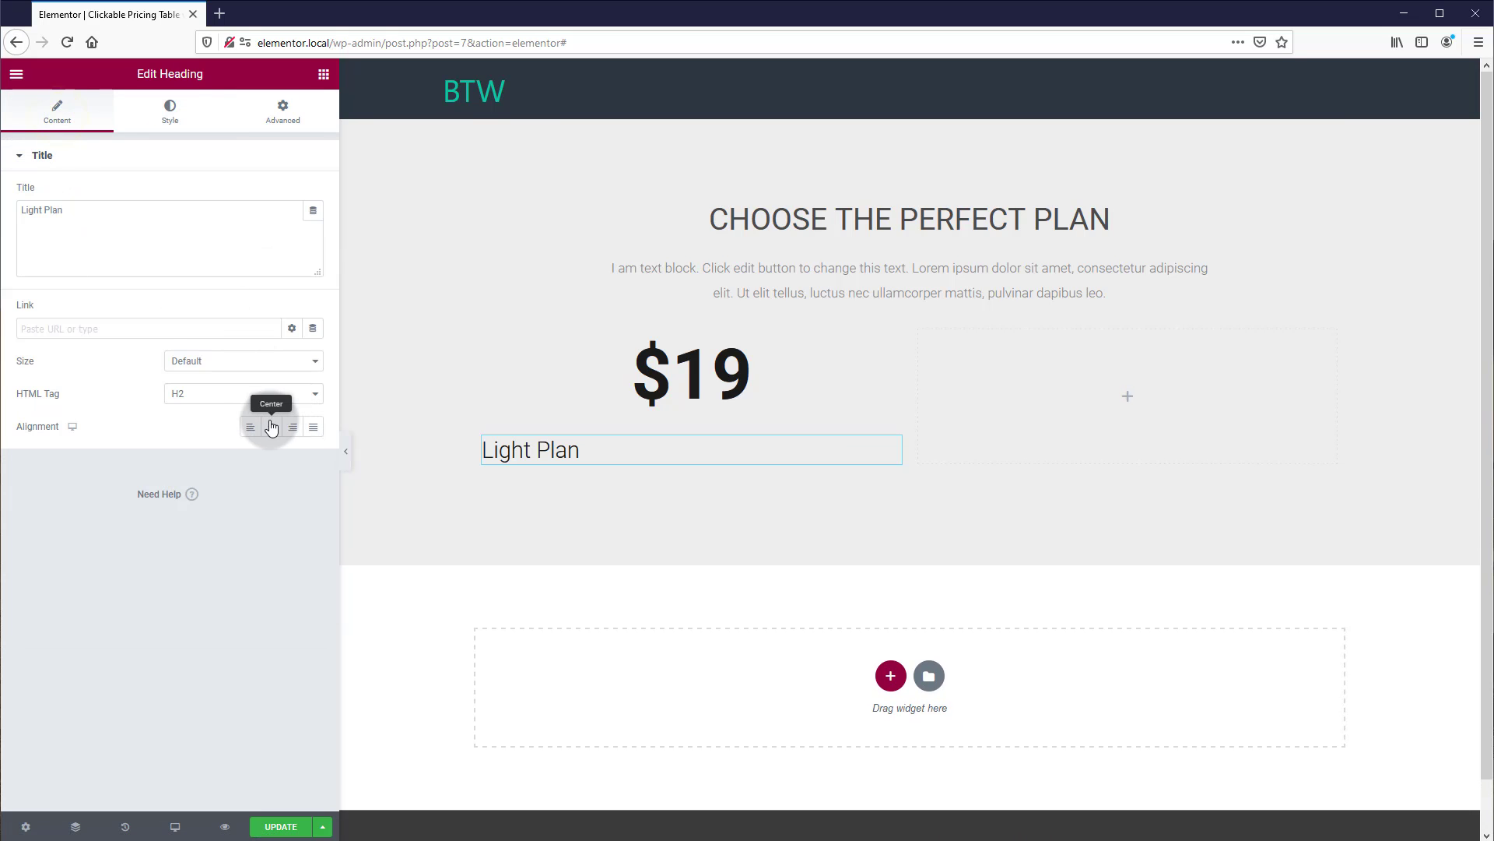
{"action": "left_click", "coordinate": [271, 426]}
Step: Add a divider below the Light Plan heading, 30% wide and centered
{"action": "left_click", "coordinate": [323, 74]}
{"action": "type", "text": "div"}
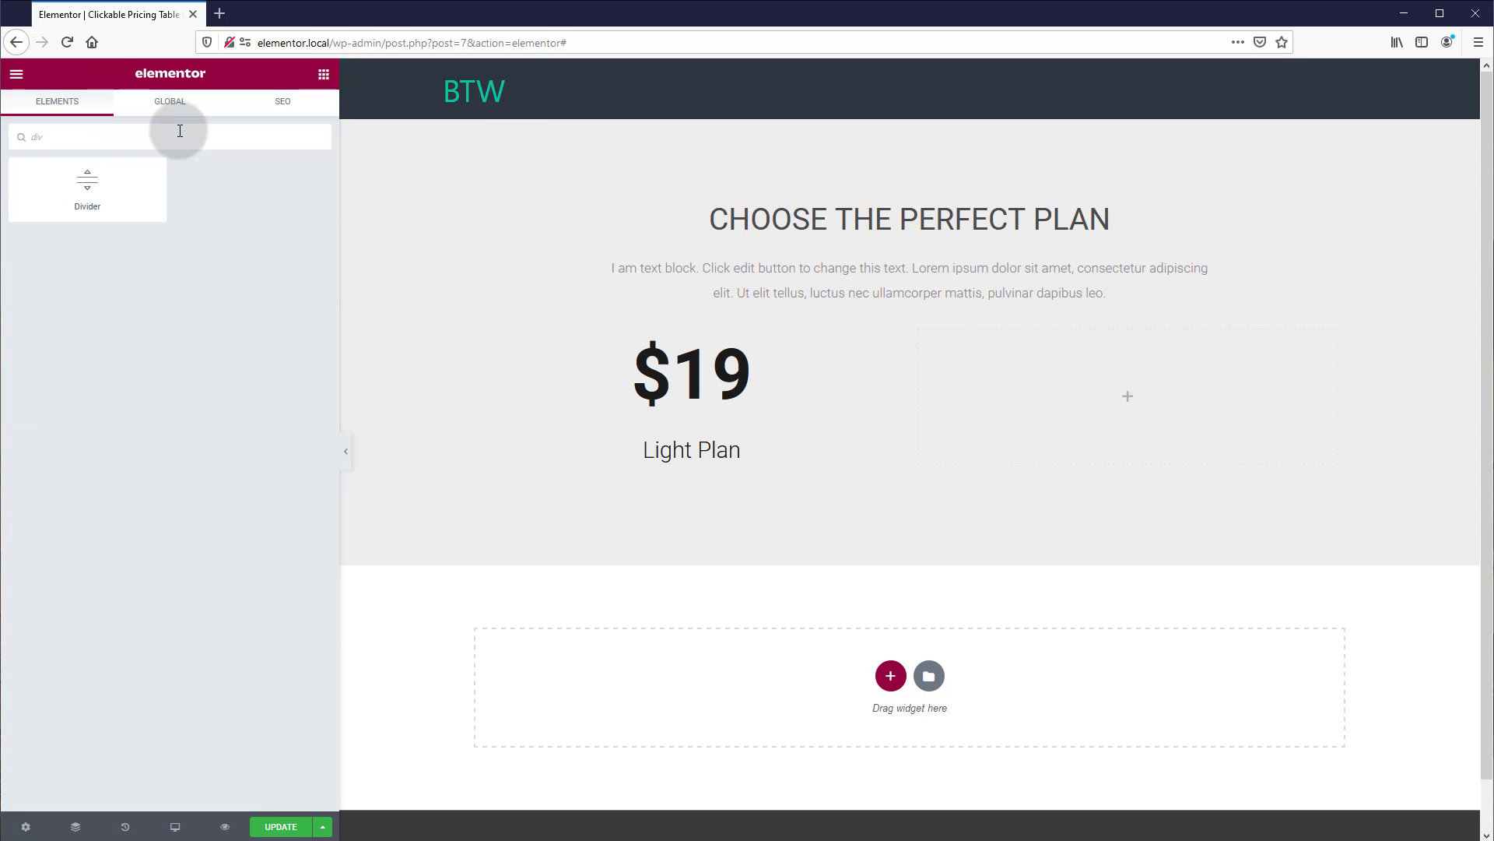
{"action": "left_click_drag", "start_coordinate": [85, 209], "coordinate": [594, 449]}
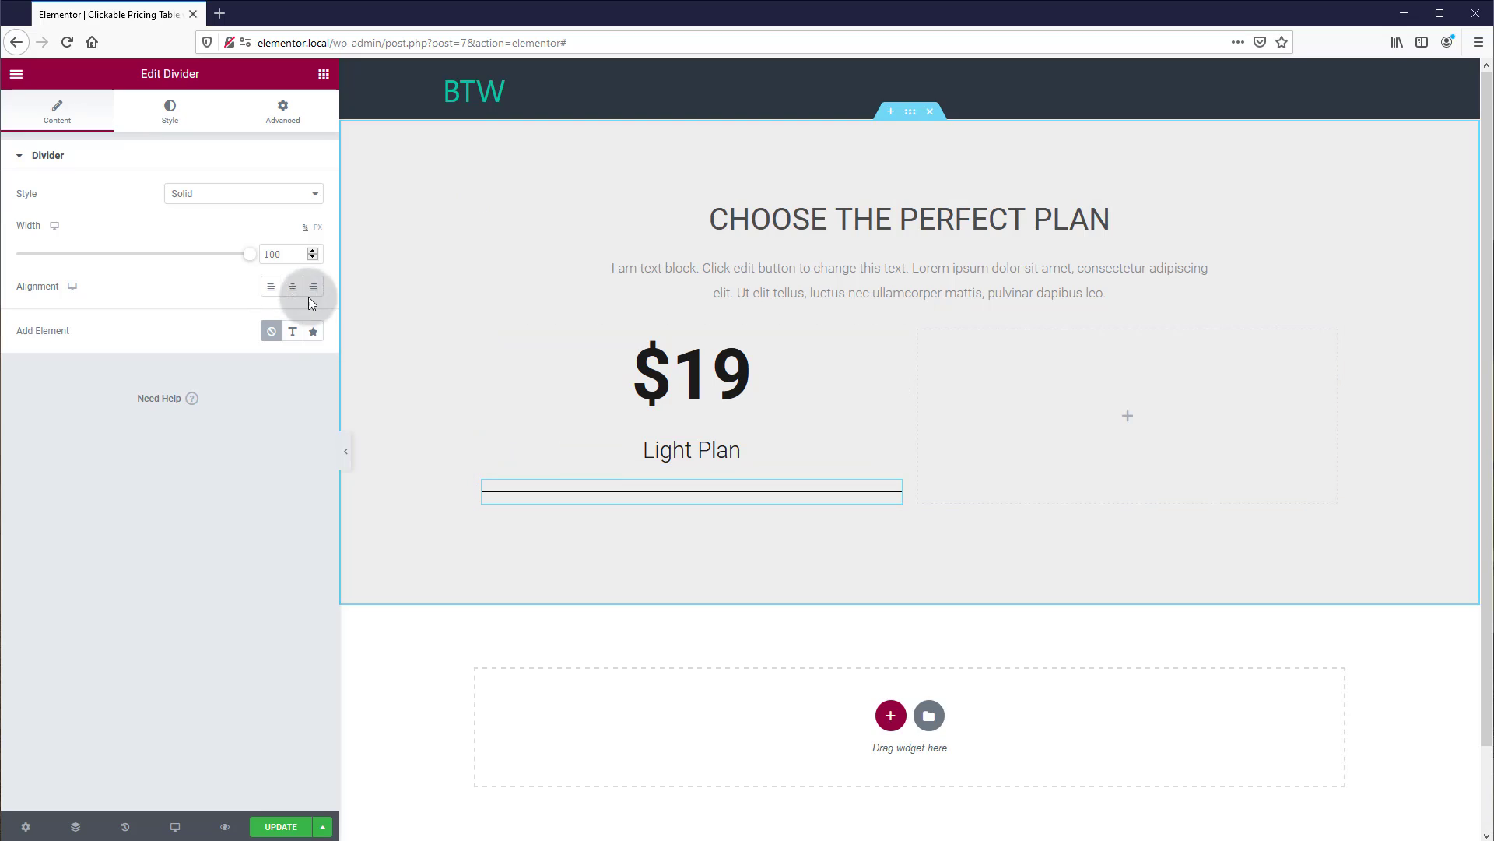
{"action": "left_click_drag", "start_coordinate": [249, 259], "coordinate": [85, 269]}
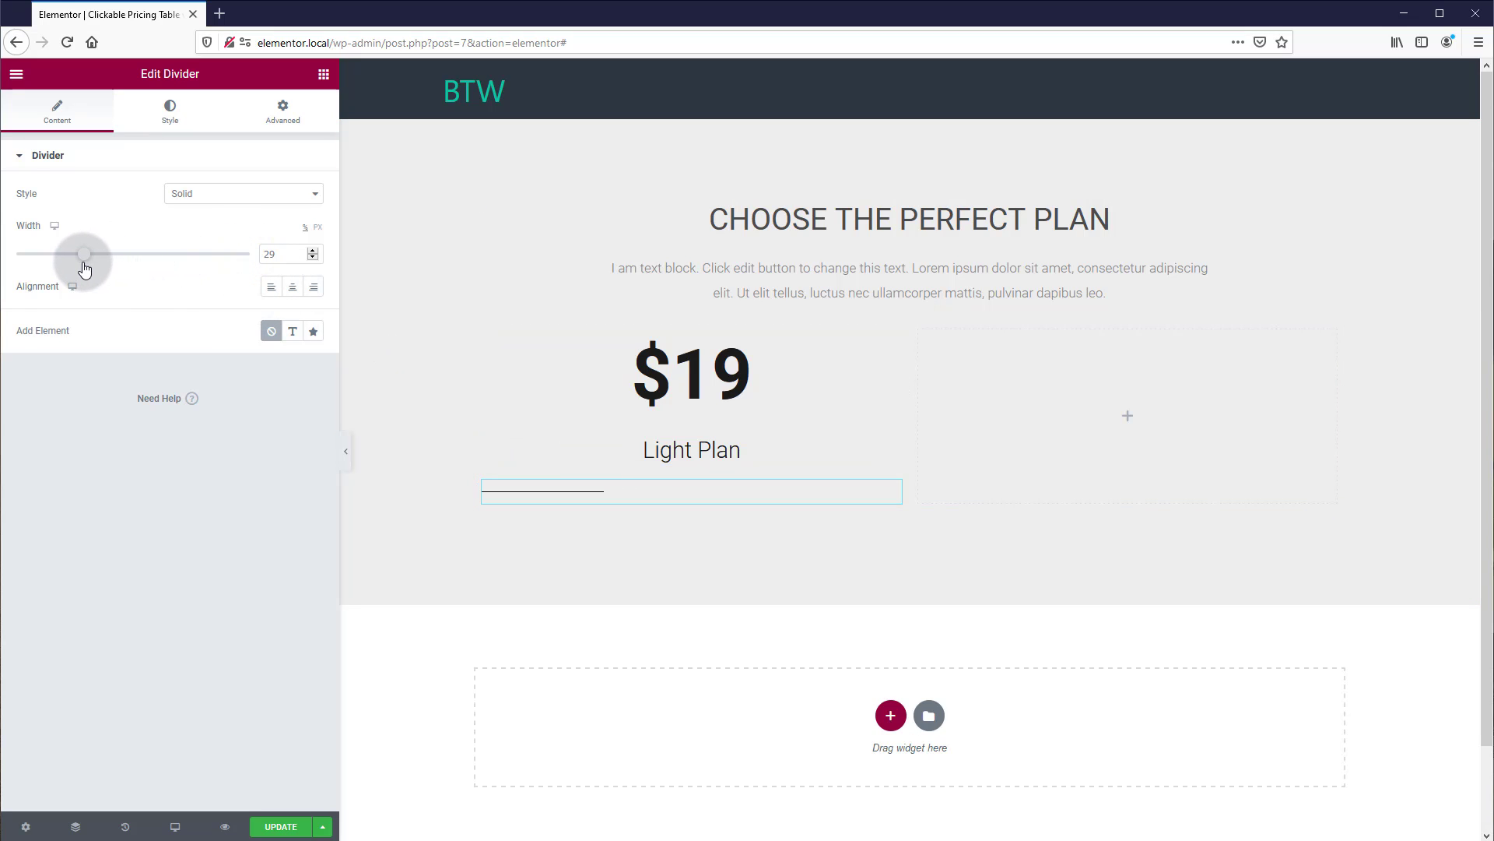
{"action": "left_click", "coordinate": [294, 291]}
{"action": "left_click", "coordinate": [201, 550]}
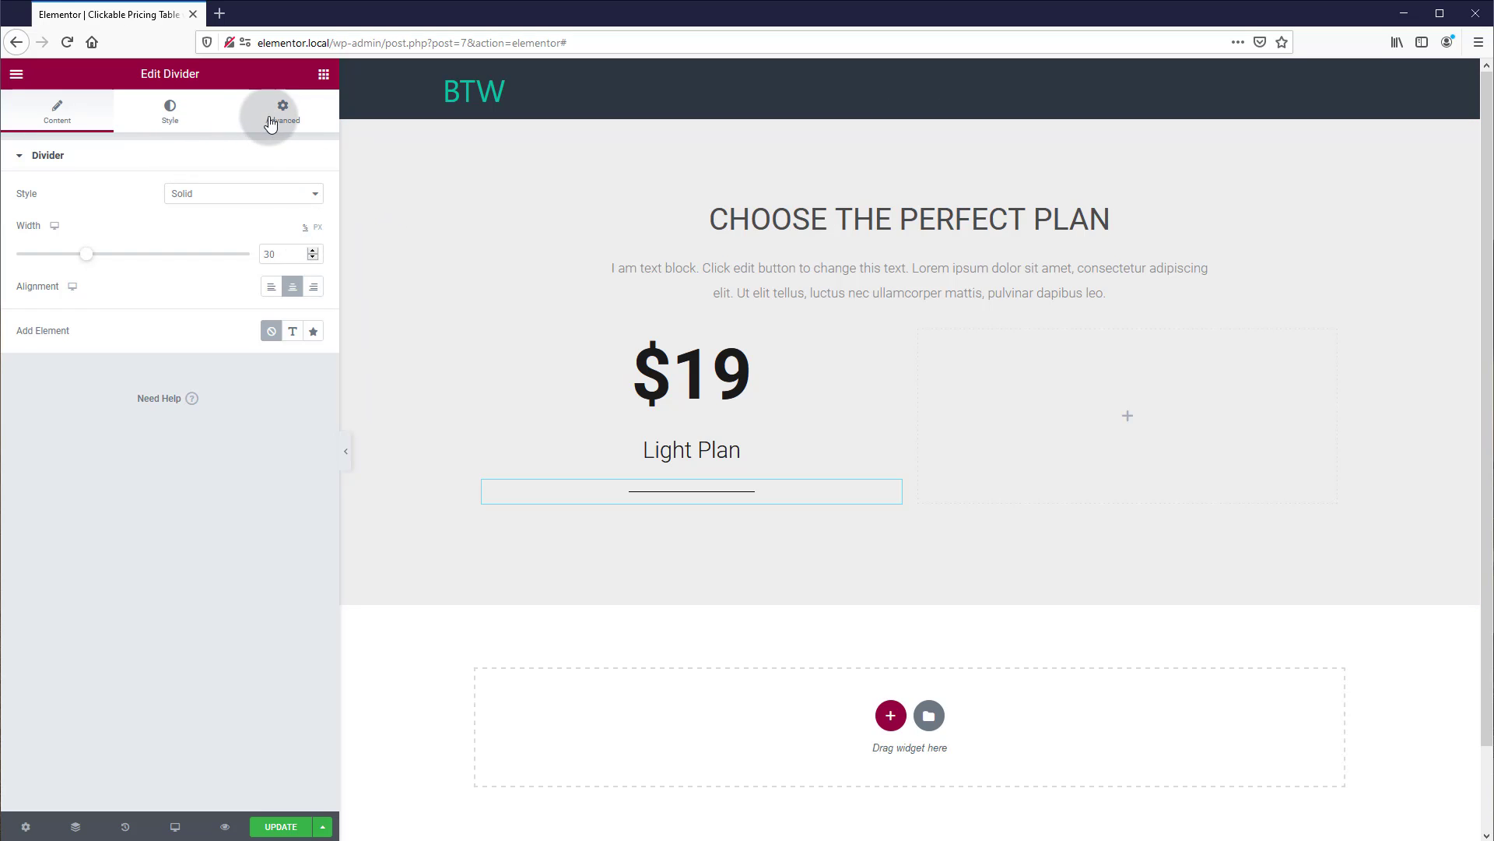
Step: Add an icon list below the divider and delete its second and third items
{"action": "left_click", "coordinate": [324, 75]}
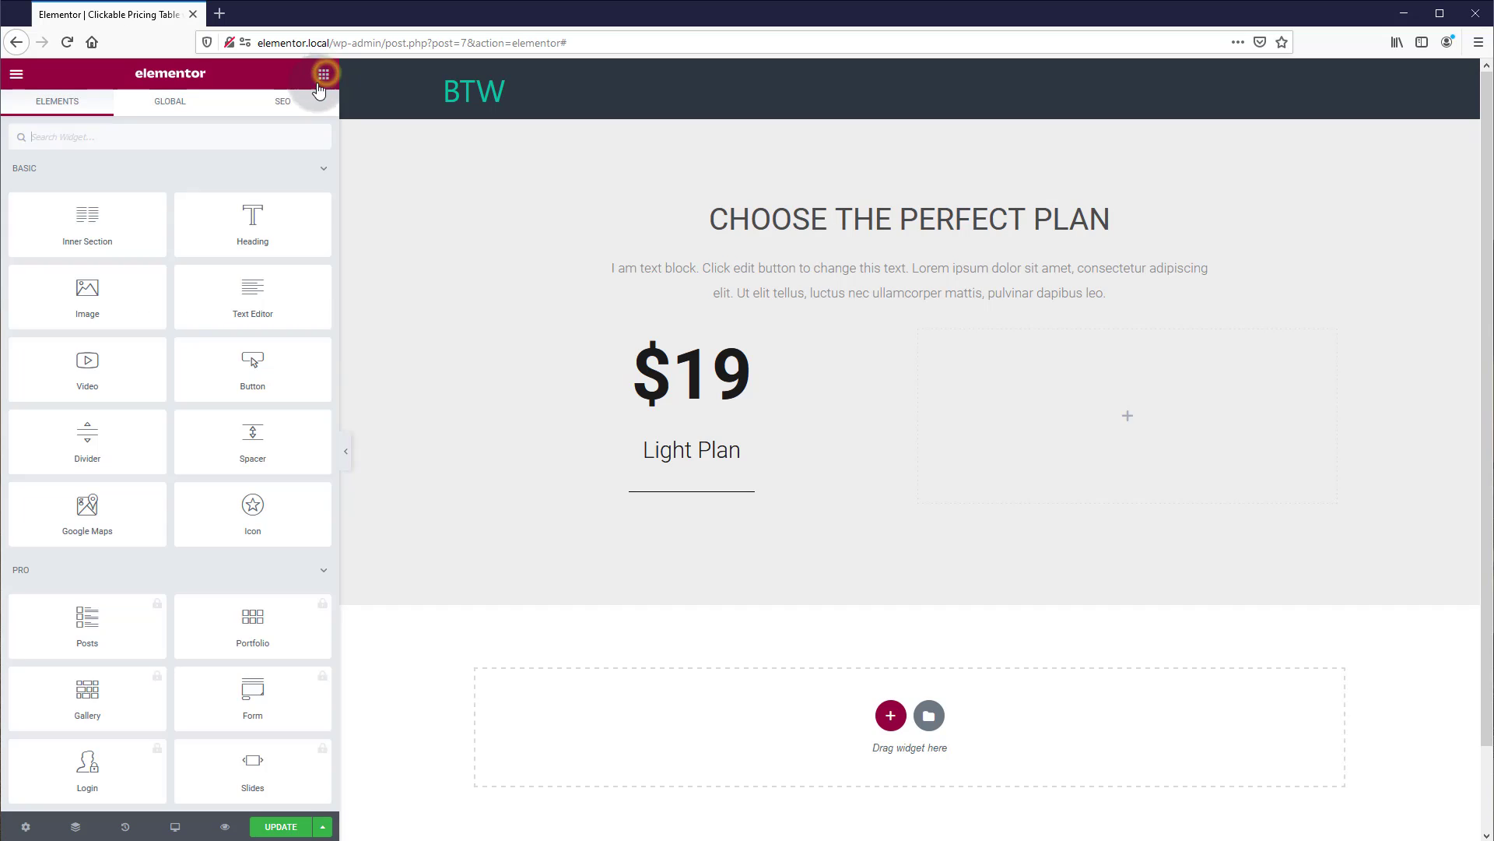
{"action": "left_click", "coordinate": [237, 145]}
{"action": "type", "text": "icon"}
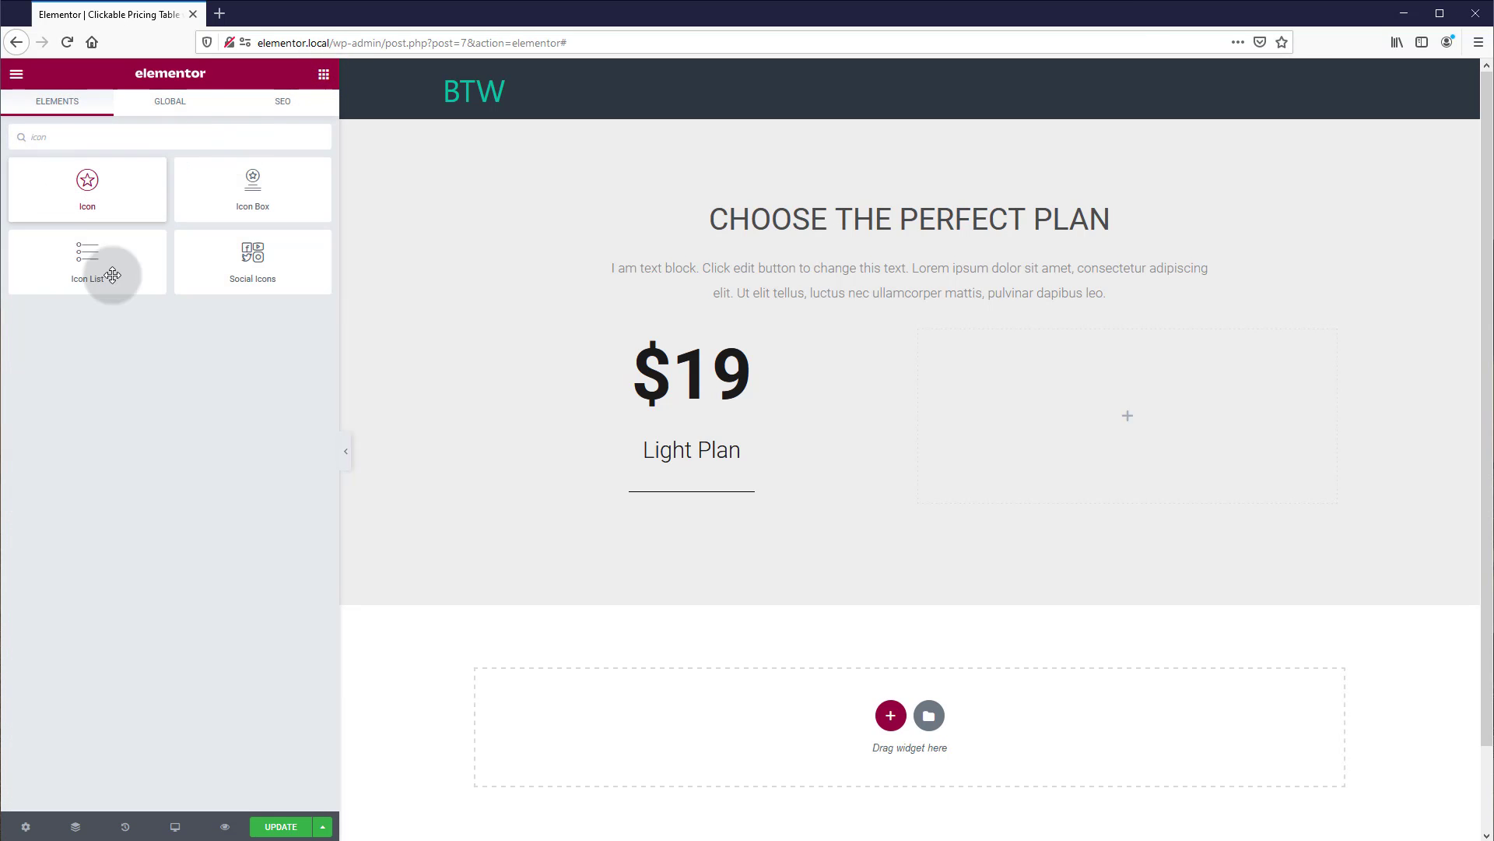
{"action": "left_click_drag", "start_coordinate": [90, 270], "coordinate": [679, 507]}
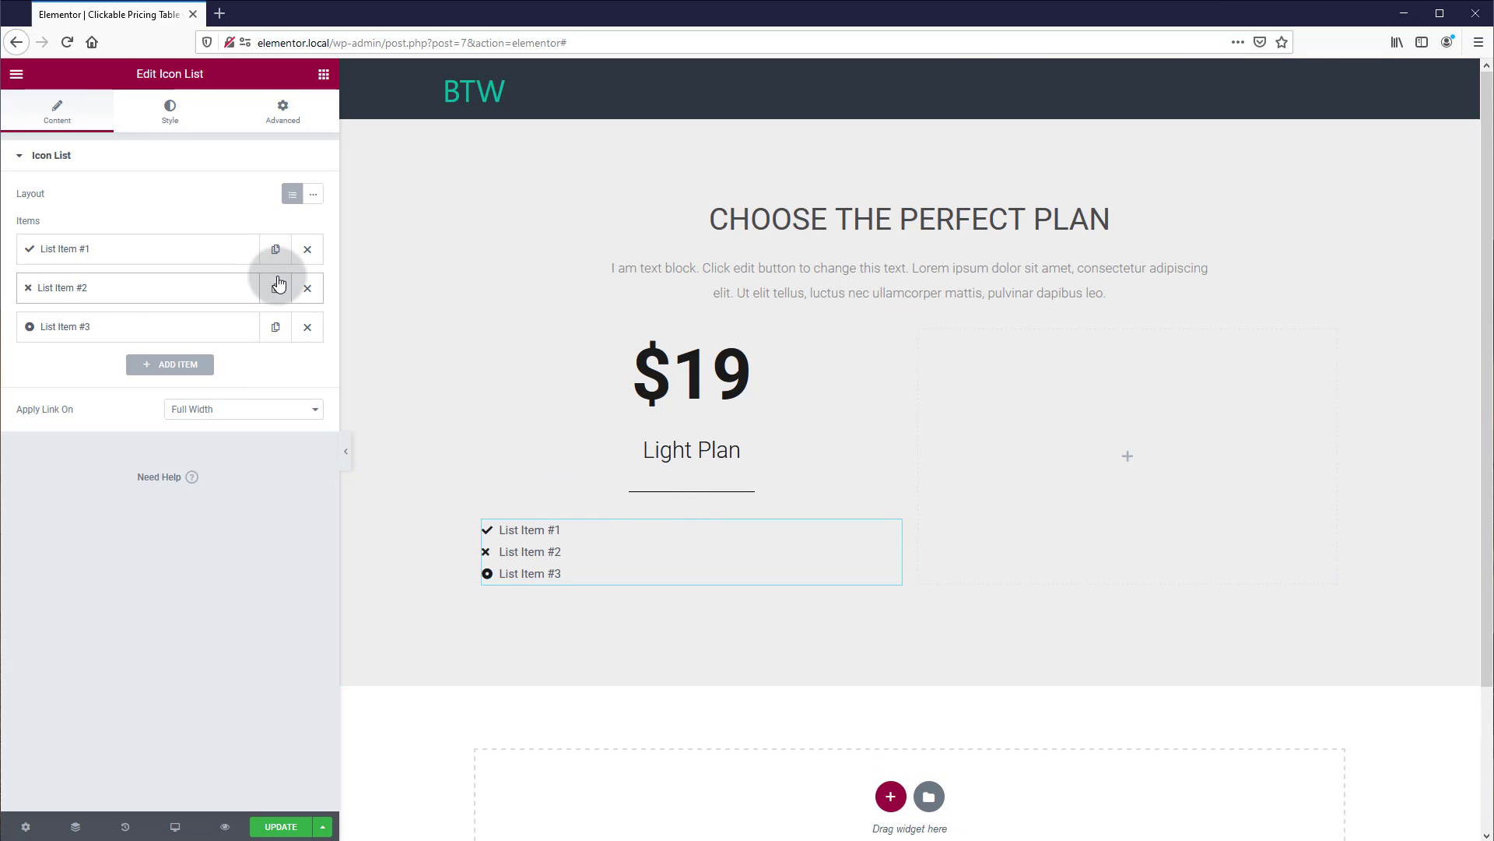
{"action": "left_click", "coordinate": [307, 289]}
{"action": "left_click", "coordinate": [306, 289]}
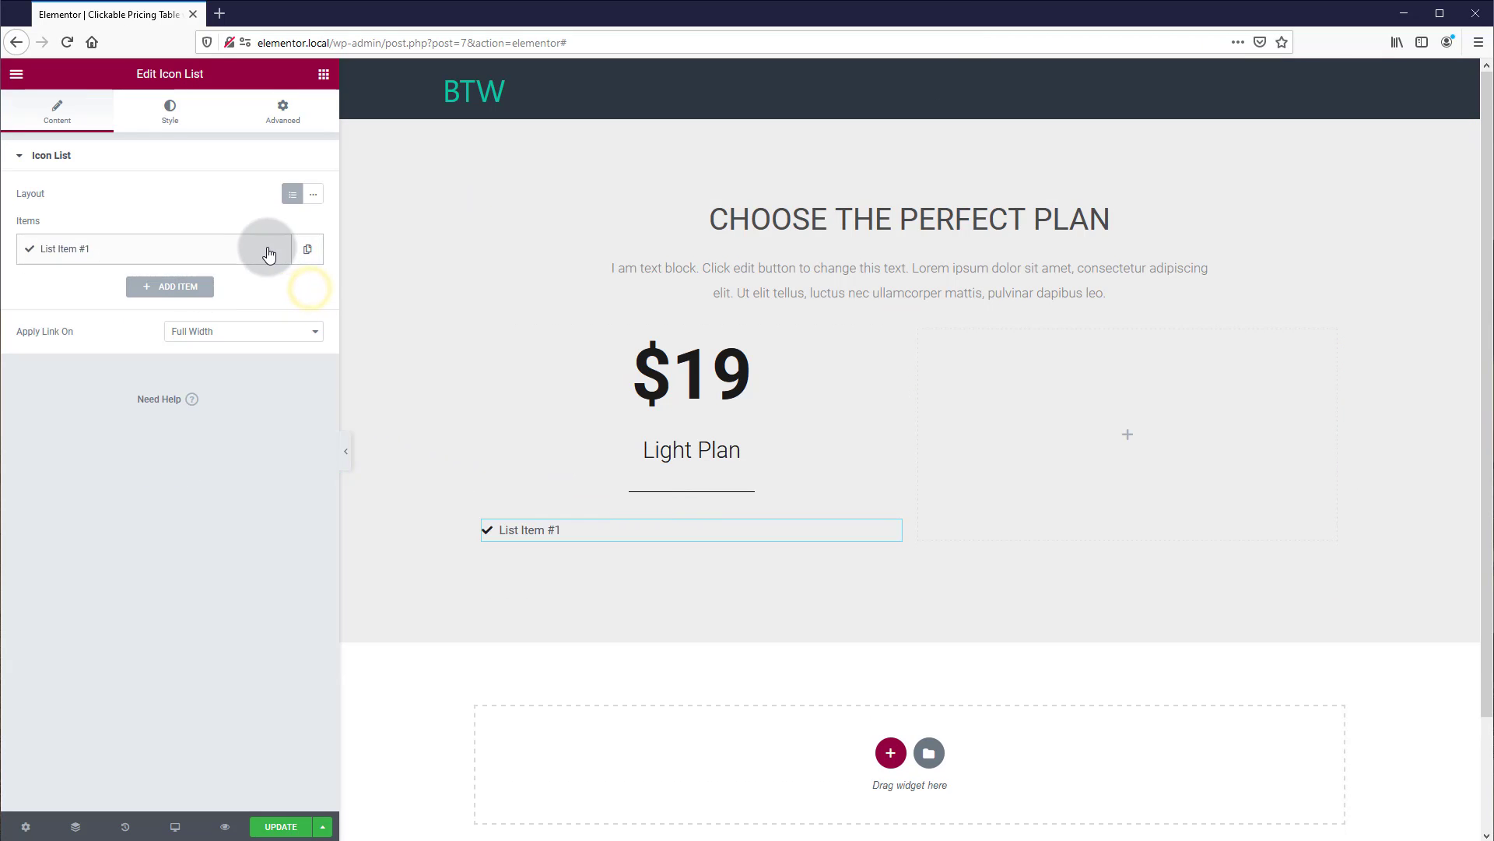
Step: Extend the icon list to three items that all use the check-mark icon
{"action": "left_click", "coordinate": [121, 256]}
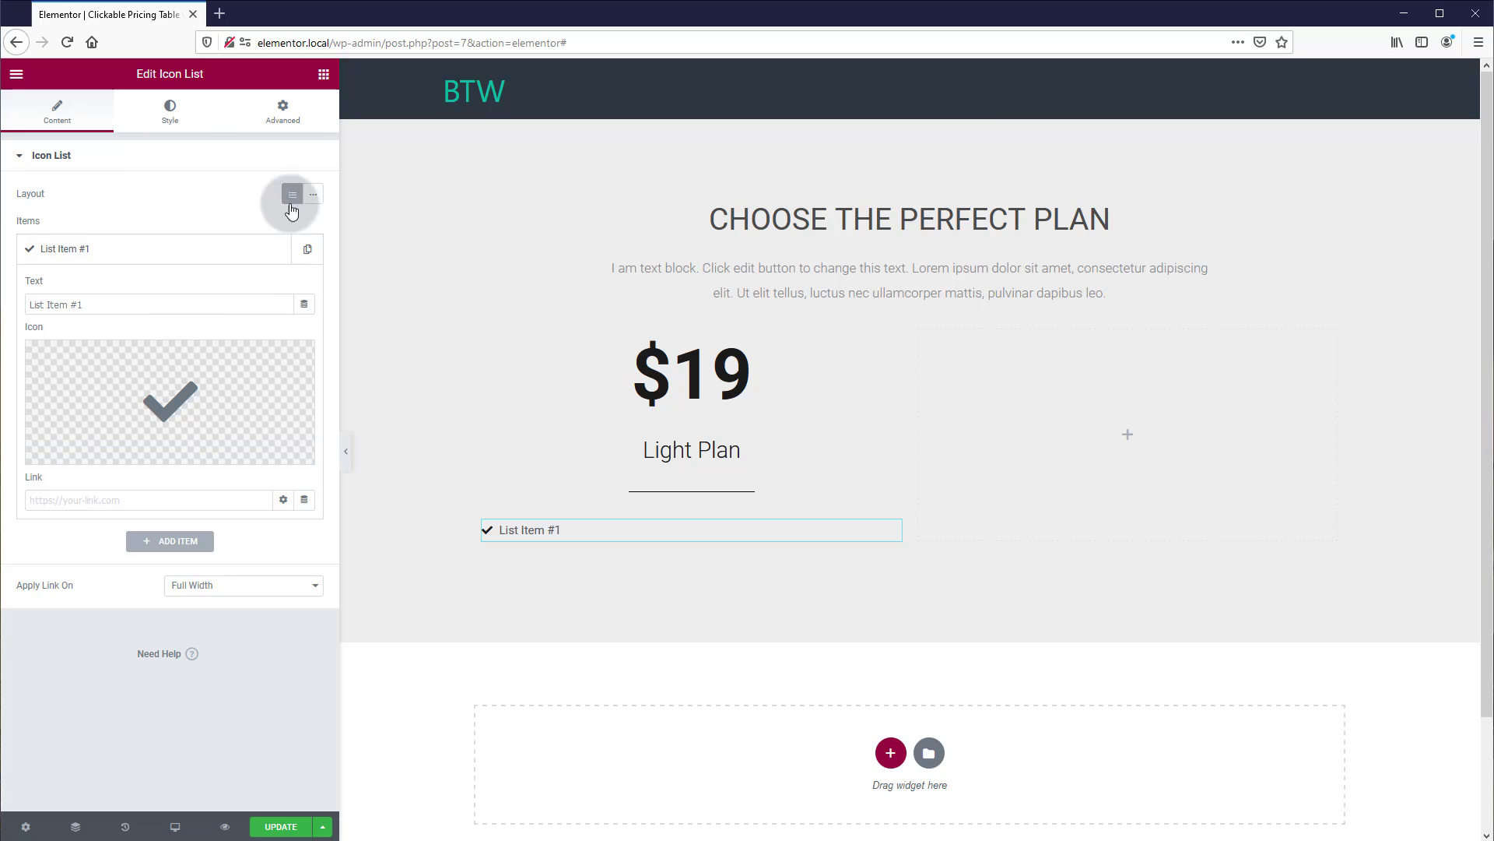
{"action": "left_click", "coordinate": [307, 255]}
{"action": "left_click", "coordinate": [306, 256]}
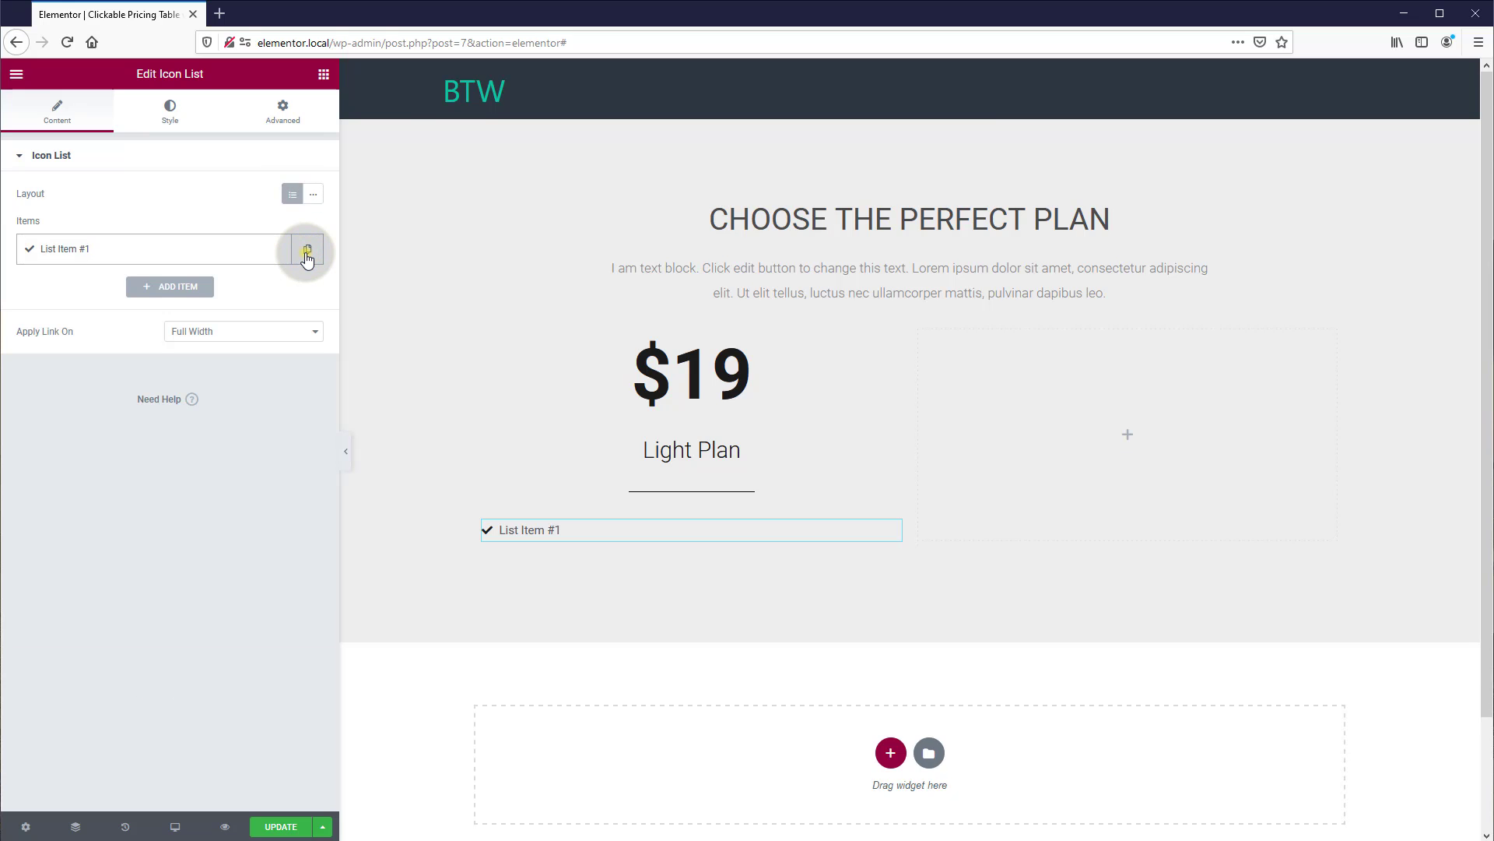
{"action": "left_click", "coordinate": [306, 255]}
{"action": "left_click", "coordinate": [184, 325]}
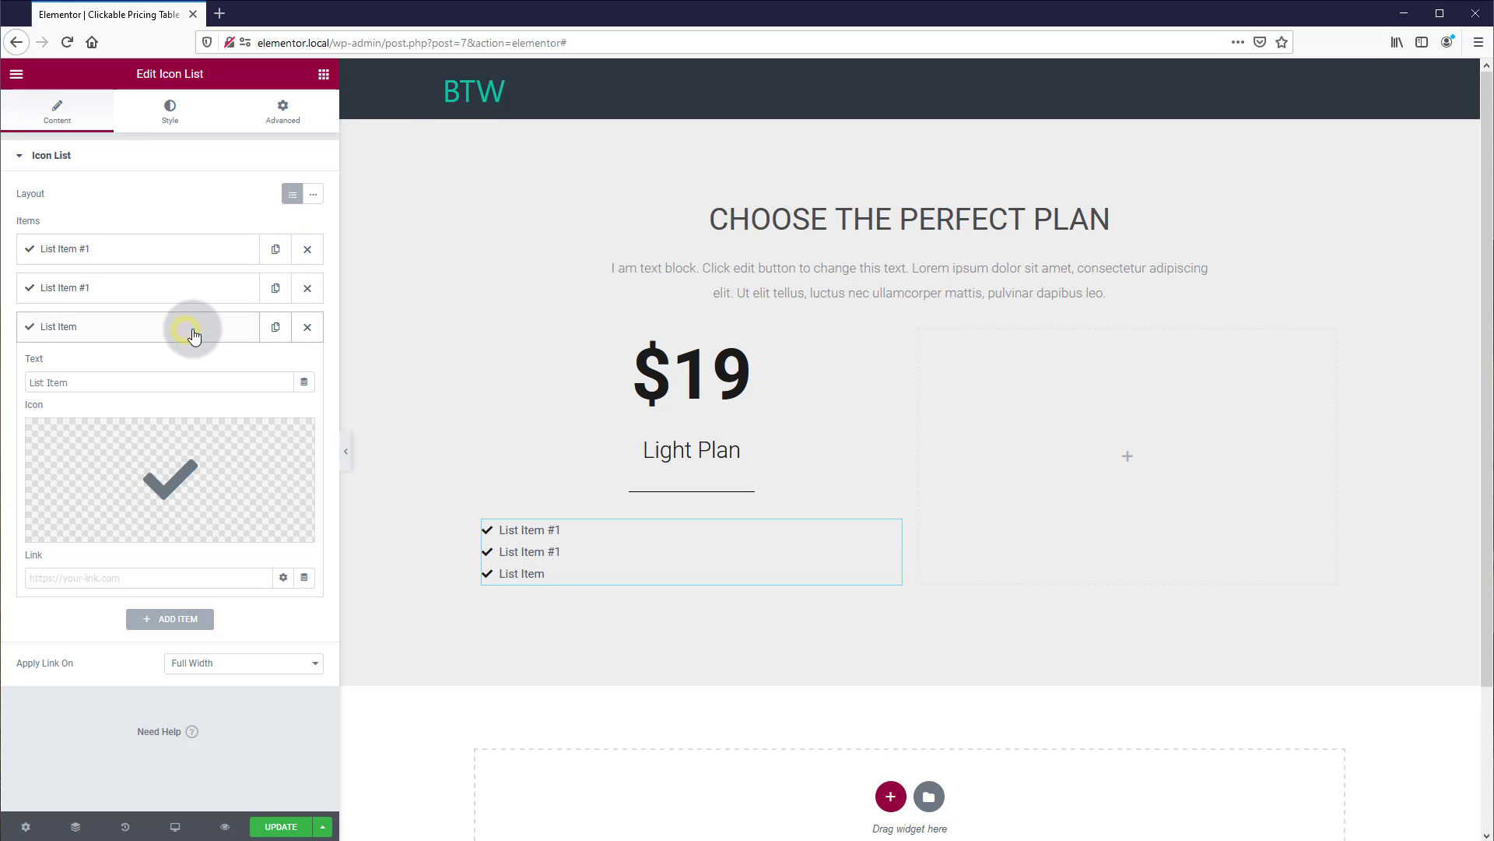
Step: Set the texts of the three list items to "5GB Storage", "1 vCPU" and "1GB RAM"
{"action": "left_click", "coordinate": [73, 248]}
{"action": "triple_click", "coordinate": [91, 303]}
{"action": "type", "text": "5GB Storage"}
{"action": "left_click", "coordinate": [133, 549]}
{"action": "triple_click", "coordinate": [109, 343]}
{"action": "type", "text": "1 vCPU"}
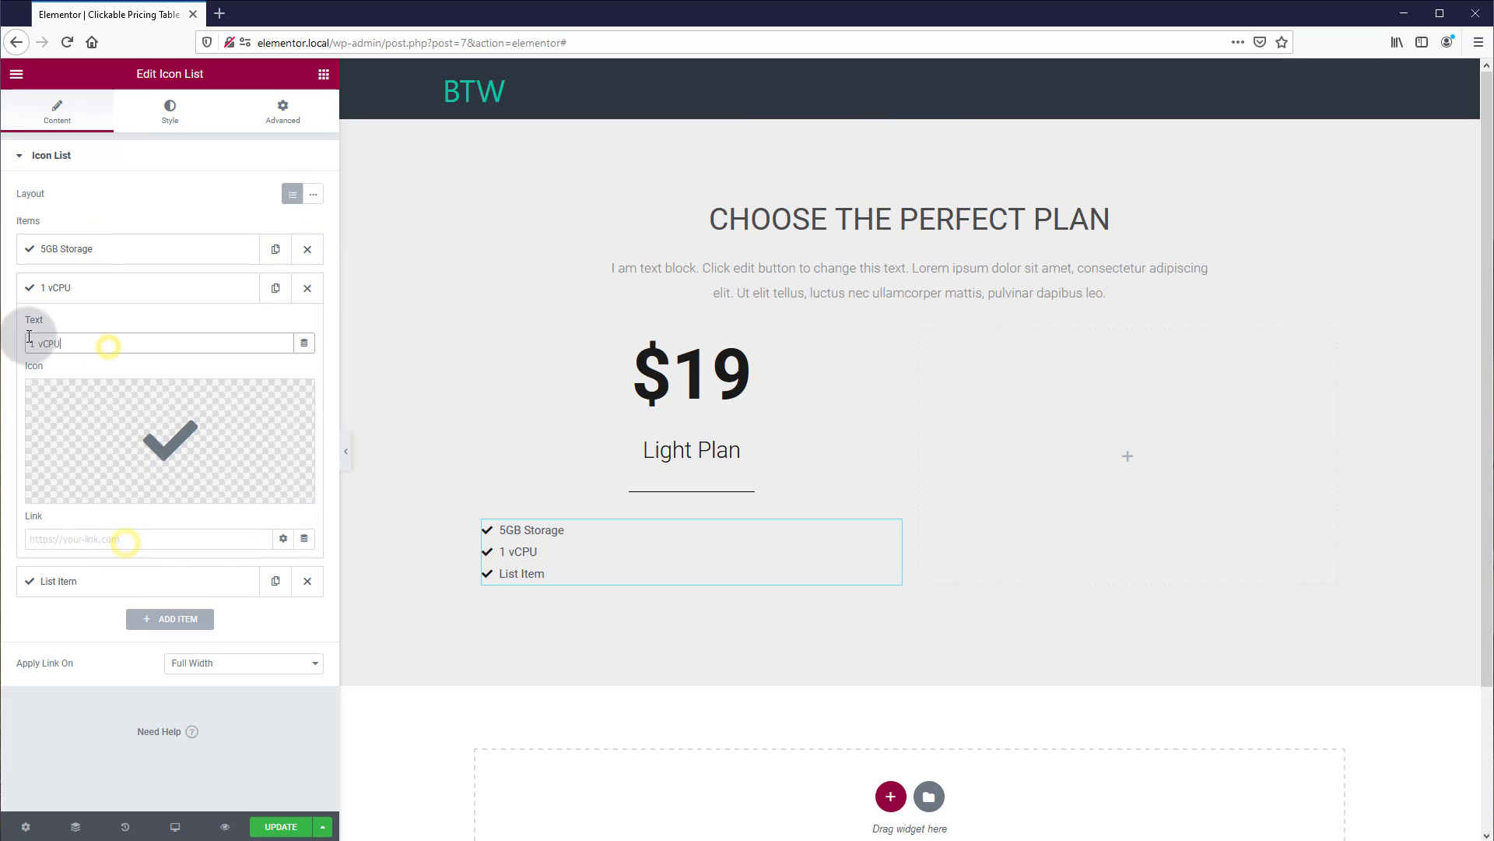
{"action": "left_click", "coordinate": [58, 581]}
{"action": "triple_click", "coordinate": [60, 381]}
{"action": "type", "text": "1GB RAM"}
Step: Set the size of the list's check-mark icons to 18 px
{"action": "left_click", "coordinate": [170, 111]}
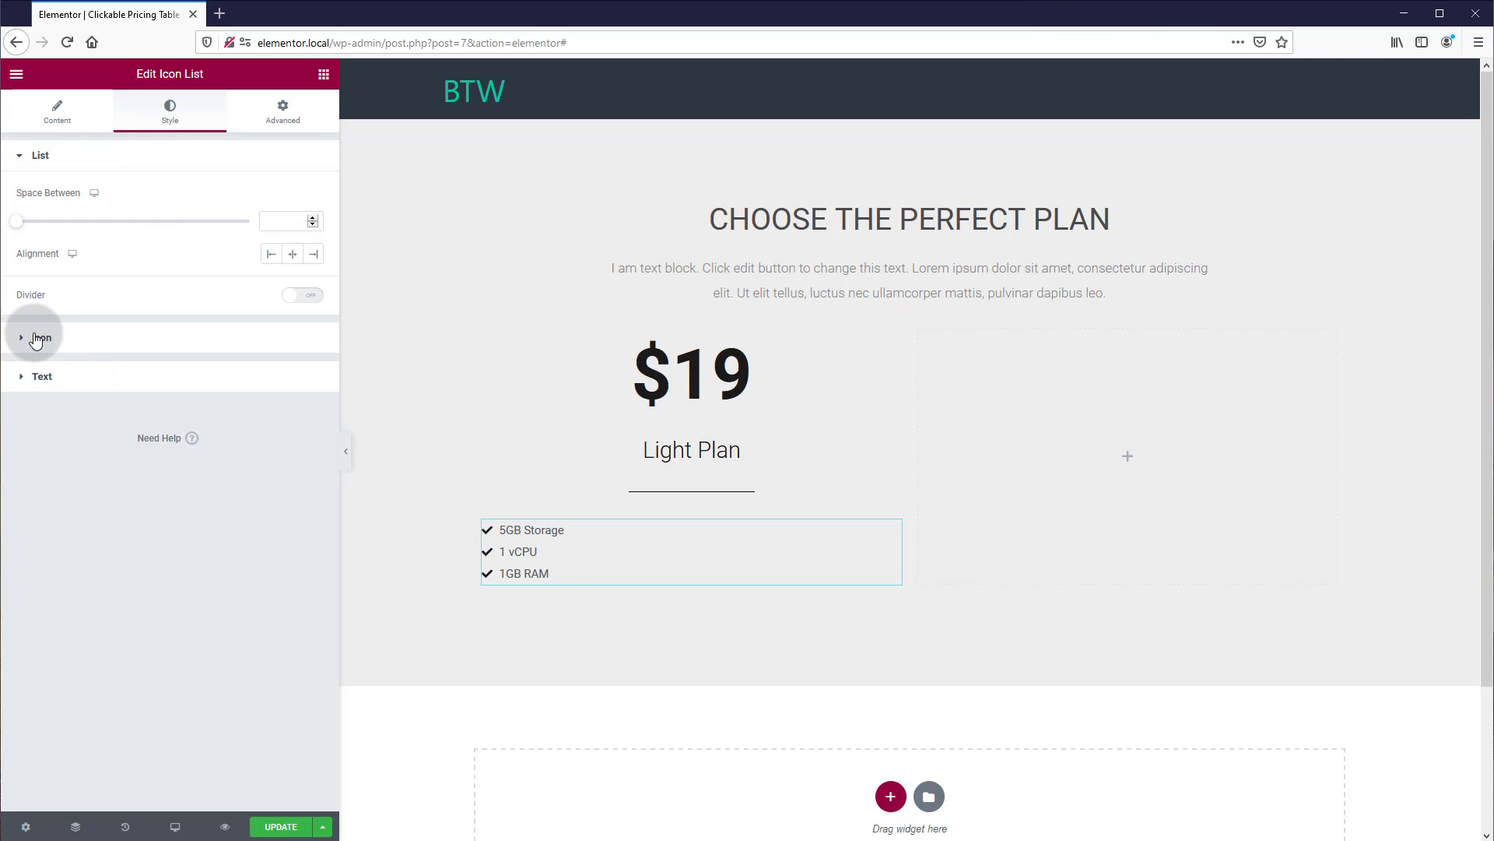
{"action": "left_click", "coordinate": [29, 339]}
{"action": "left_click_drag", "start_coordinate": [18, 325], "coordinate": [47, 333]}
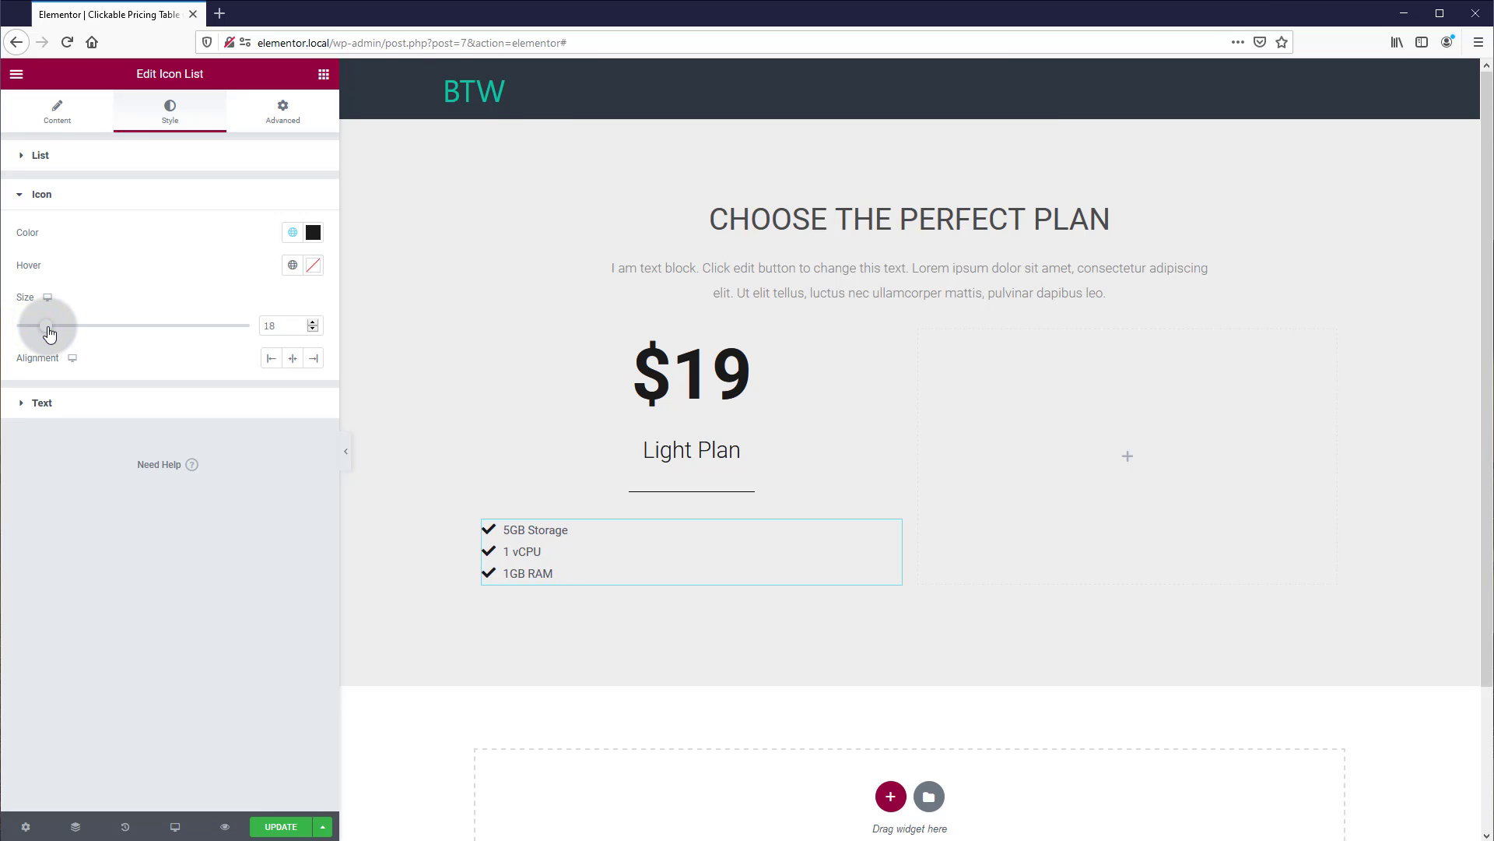
{"action": "left_click", "coordinate": [66, 123]}
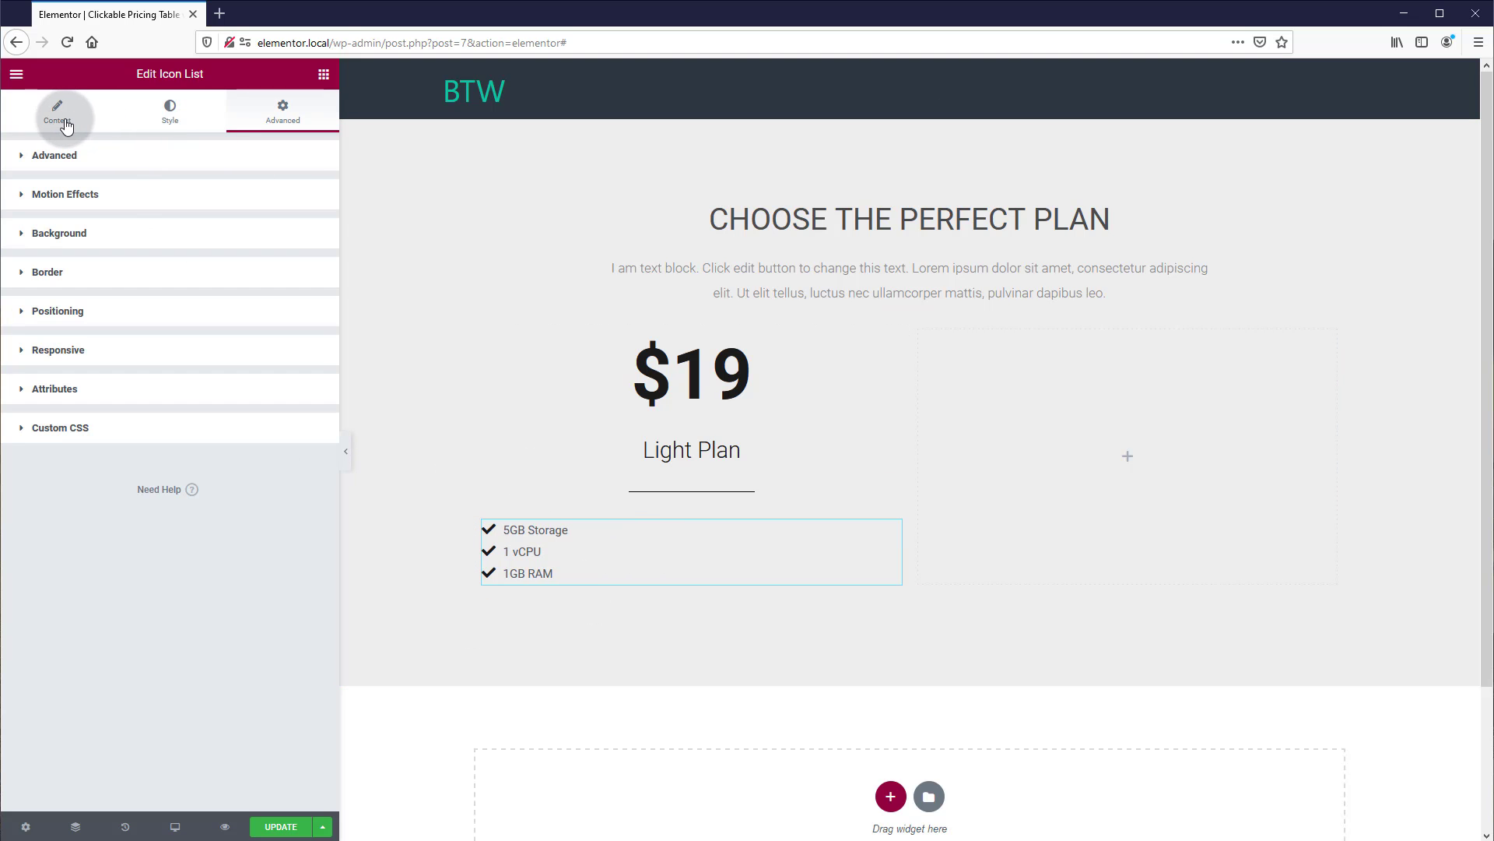
Step: Add a Button widget below the feature list in the Light Plan column and center it
{"action": "left_click", "coordinate": [66, 123]}
{"action": "left_click", "coordinate": [324, 73]}
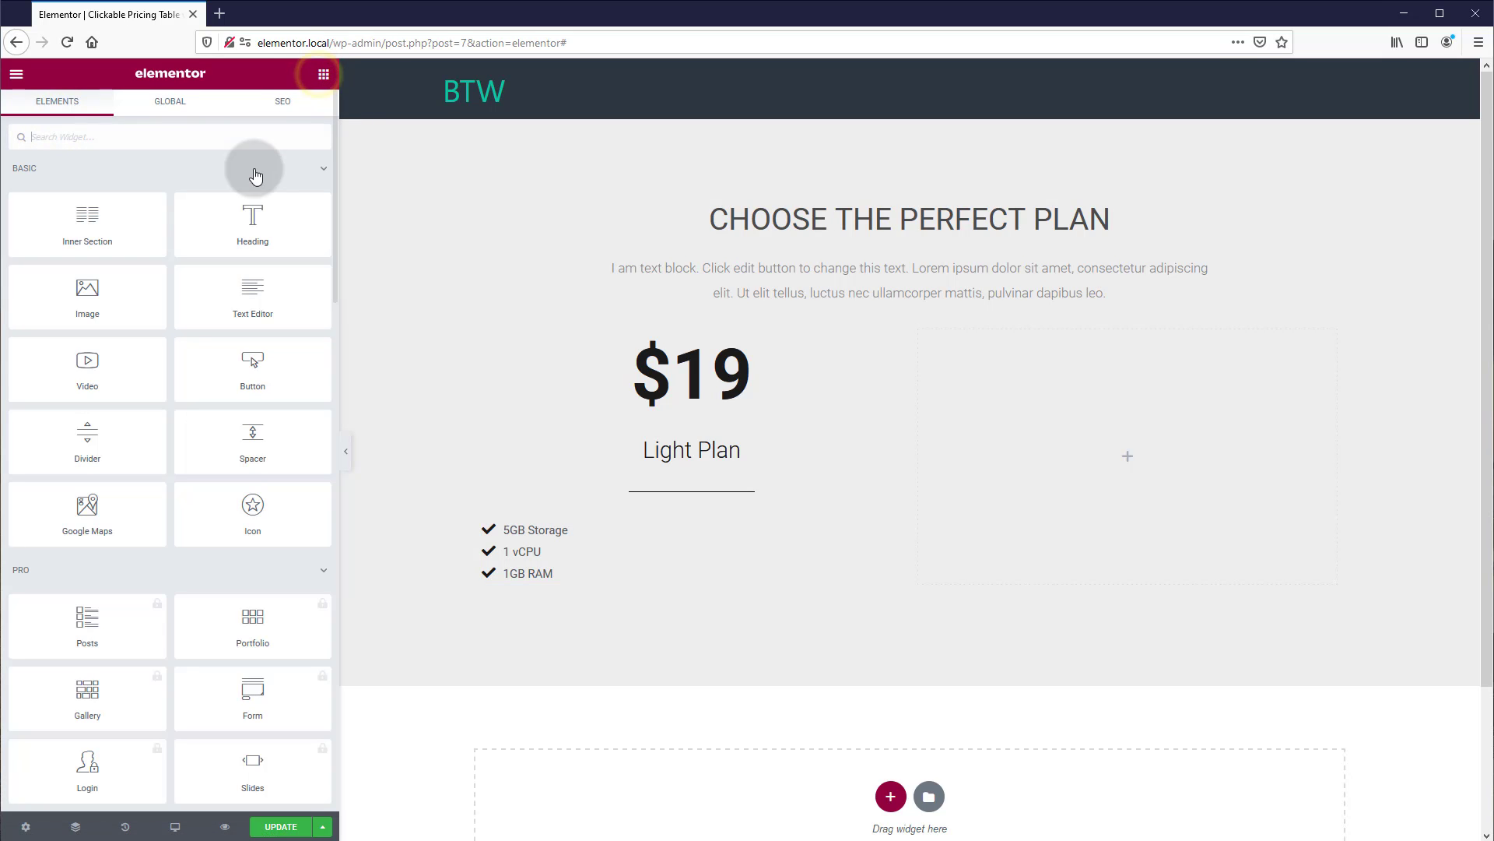
{"action": "type", "text": "butt"}
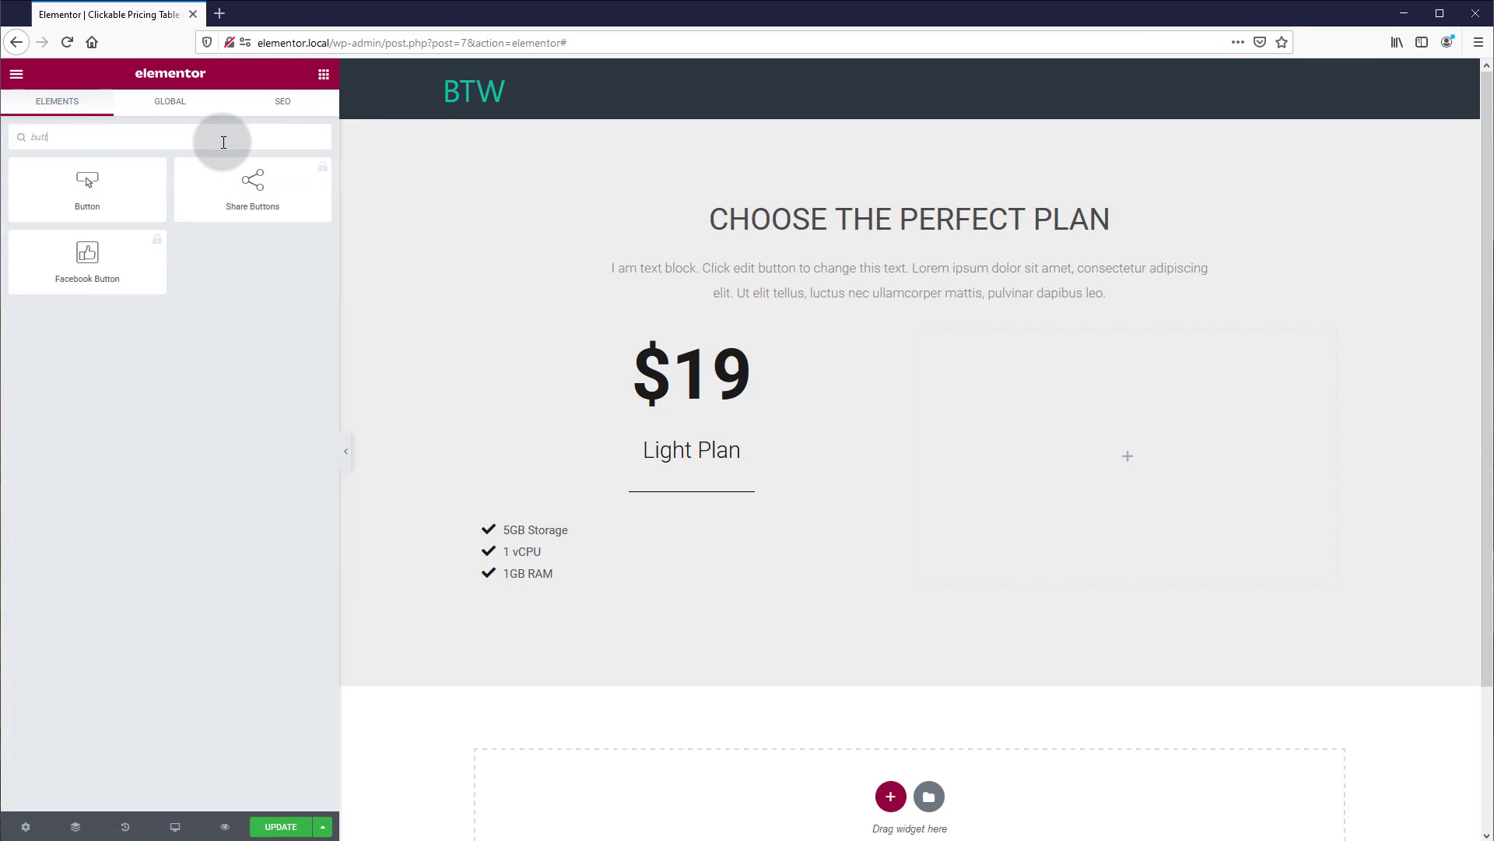
{"action": "left_click_drag", "start_coordinate": [57, 204], "coordinate": [636, 582]}
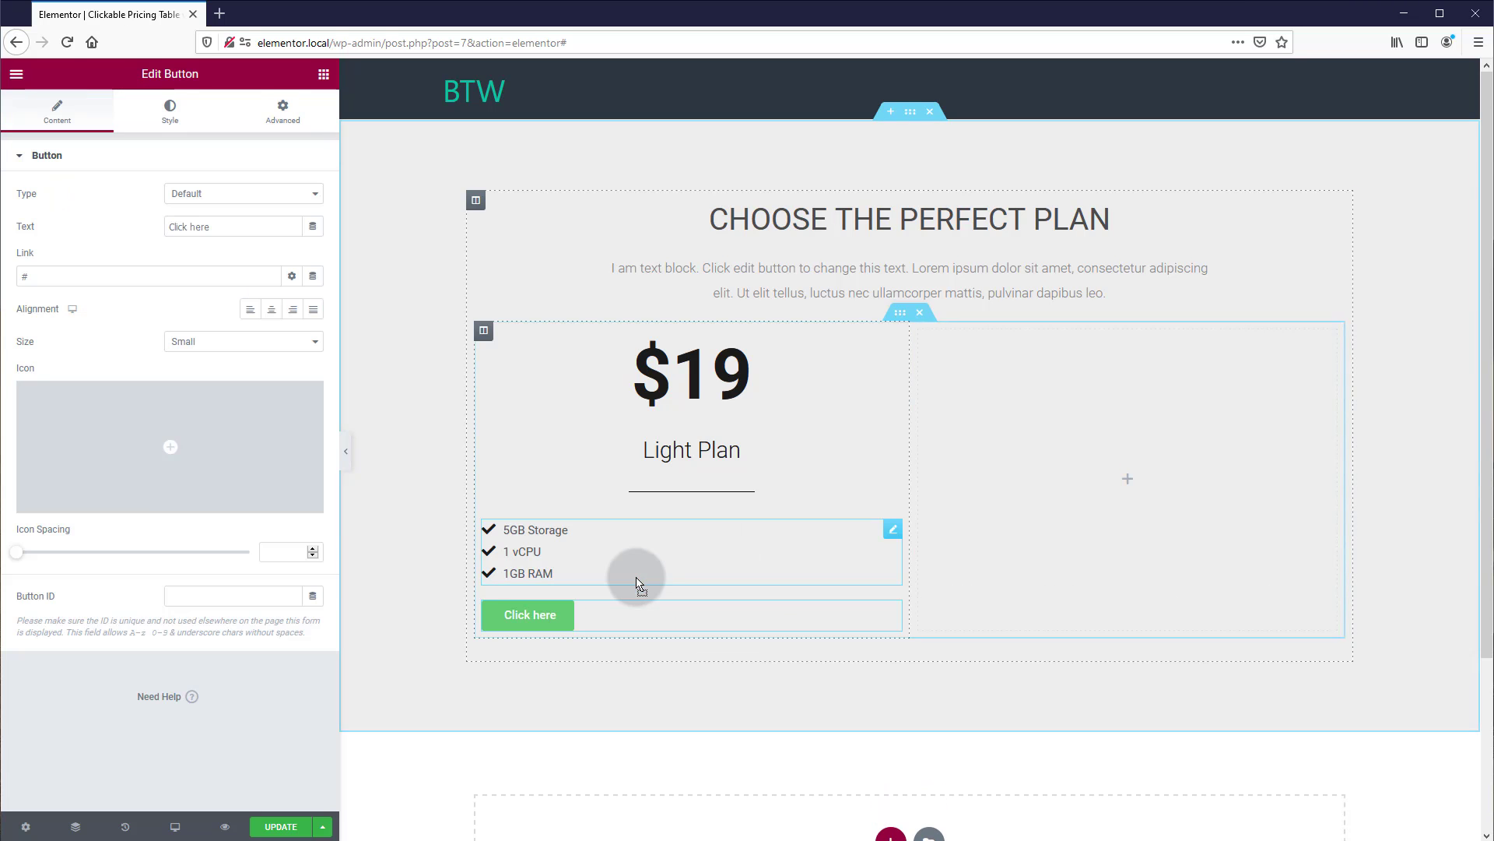
{"action": "left_click", "coordinate": [272, 309]}
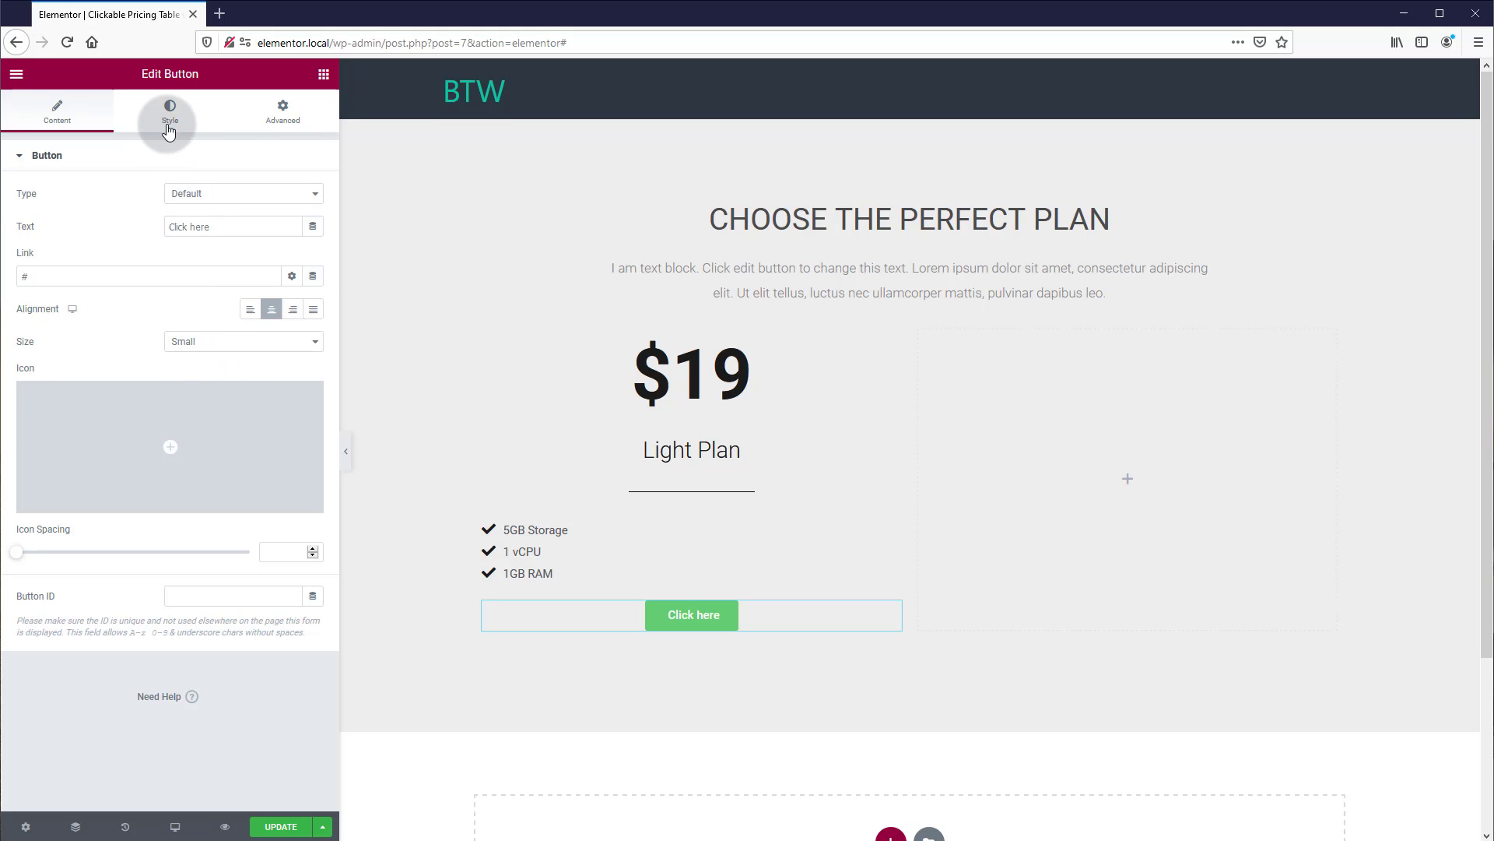
Step: Unlink the button's margin values and set only its top margin to 25 px
{"action": "left_click", "coordinate": [282, 109]}
{"action": "left_click", "coordinate": [117, 224]}
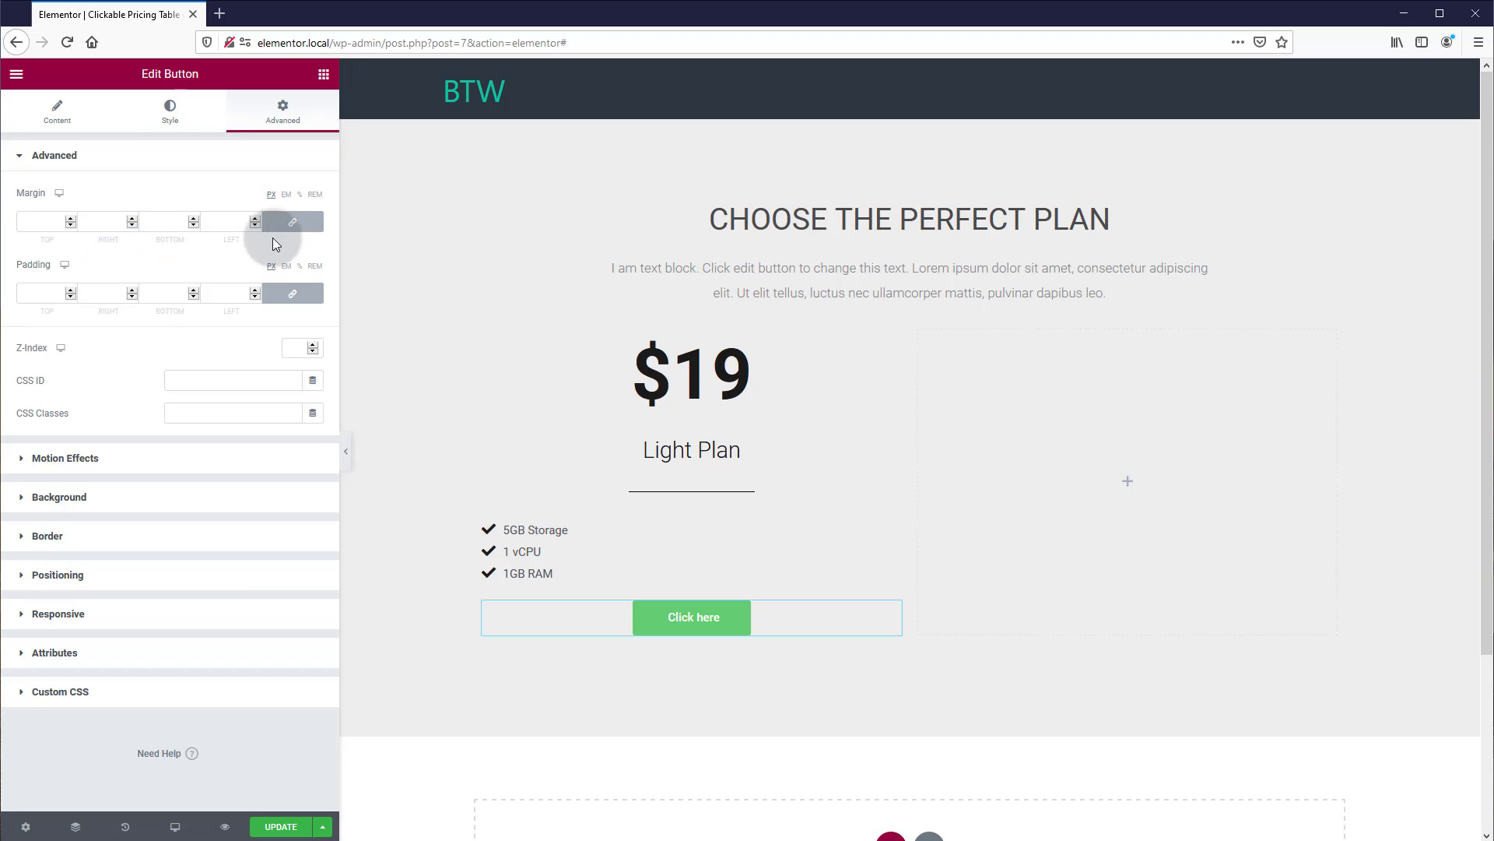
{"action": "left_click", "coordinate": [293, 222]}
{"action": "double_click", "coordinate": [43, 223]}
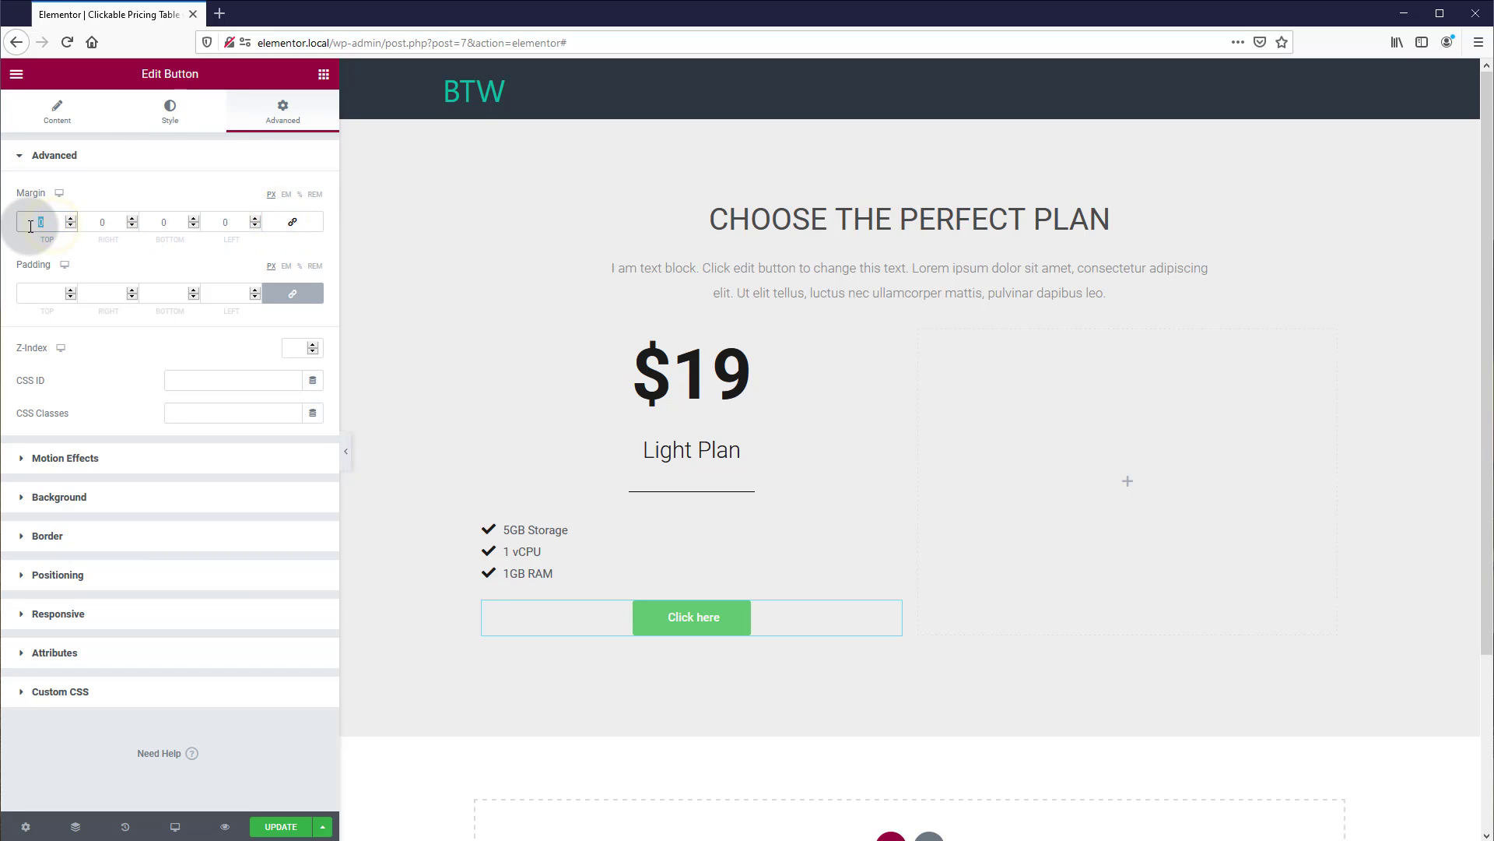
{"action": "type", "text": "25"}
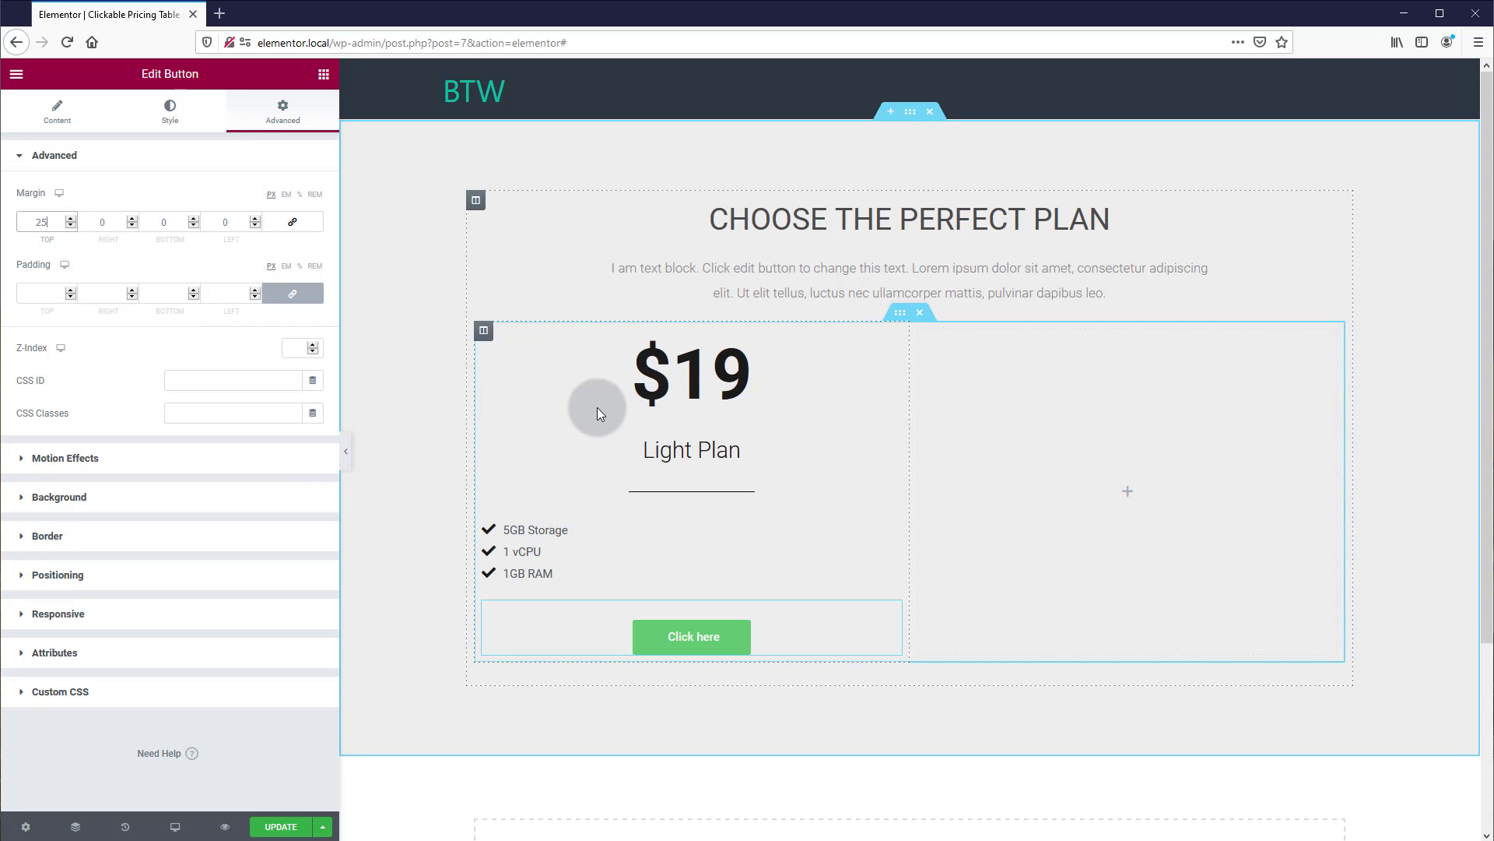
Step: Give the Light Plan column a classic background in white (#FFFFFF)
{"action": "left_click", "coordinate": [484, 332]}
{"action": "left_click", "coordinate": [172, 115]}
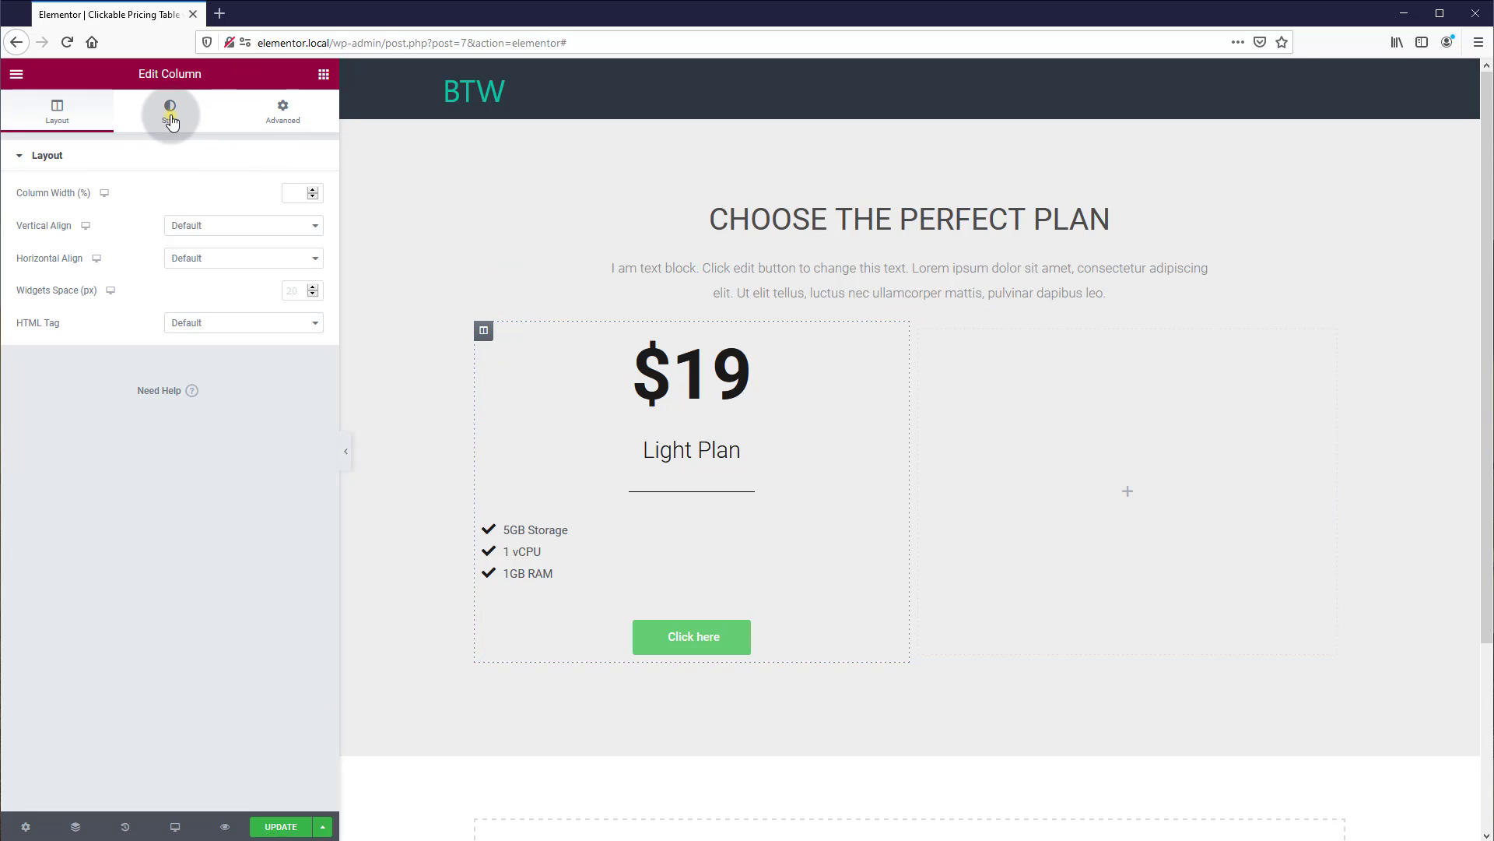
{"action": "left_click", "coordinate": [43, 285]}
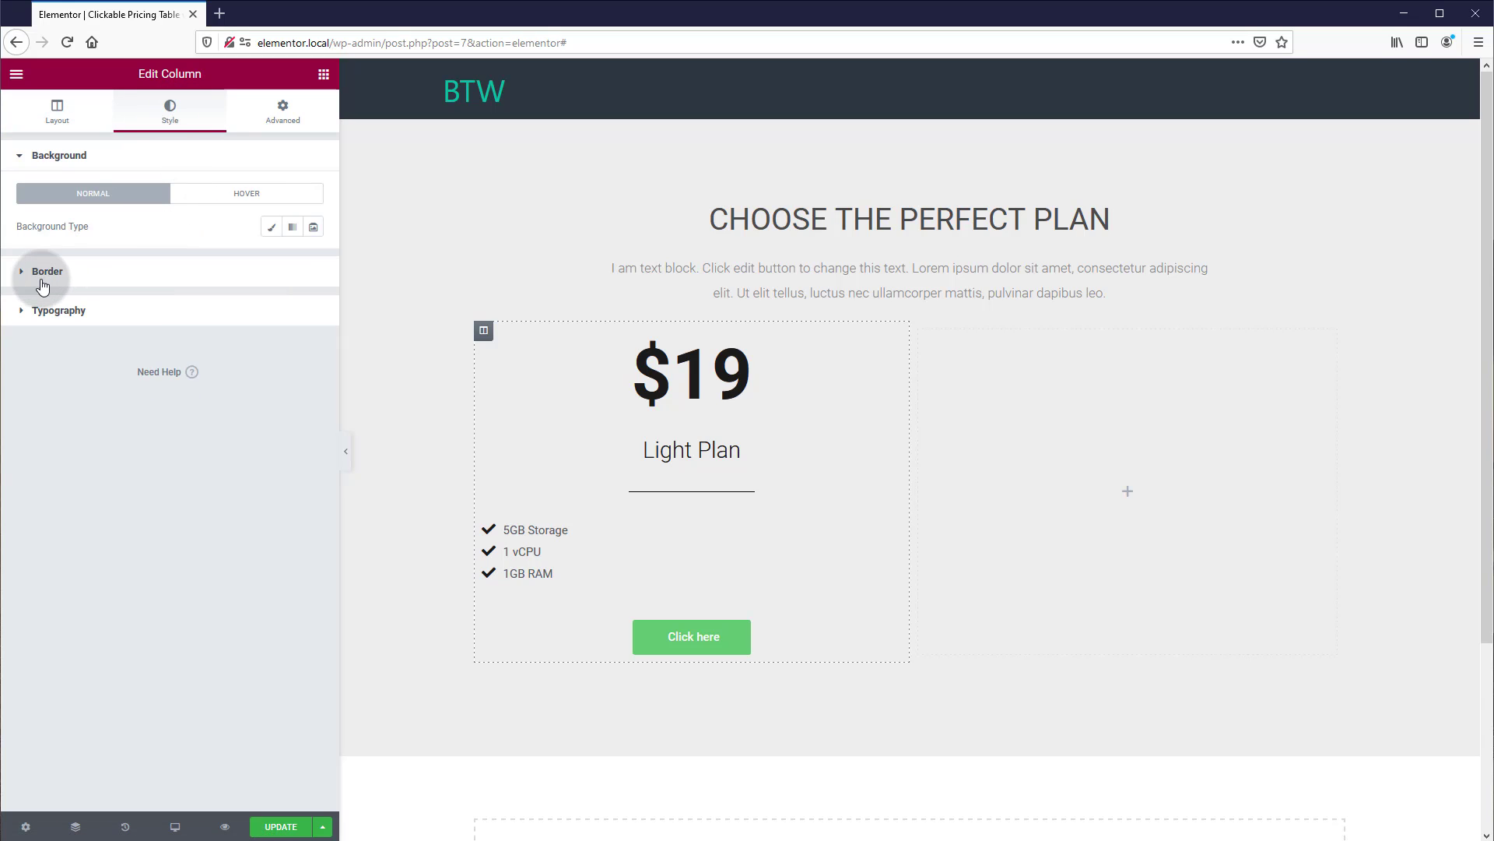
{"action": "left_click", "coordinate": [224, 204]}
{"action": "left_click", "coordinate": [264, 231]}
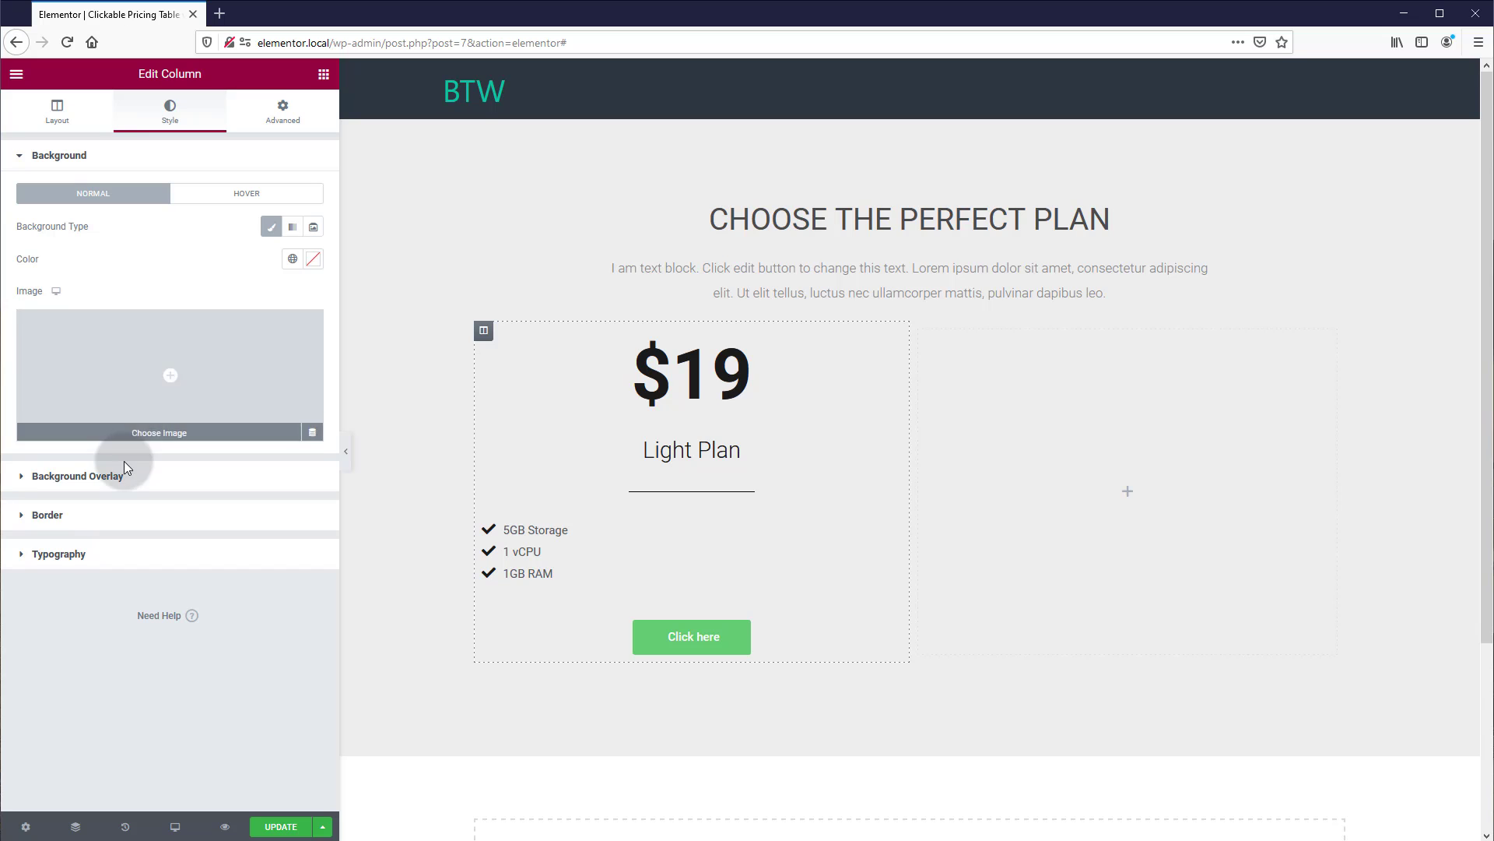
{"action": "left_click", "coordinate": [312, 266]}
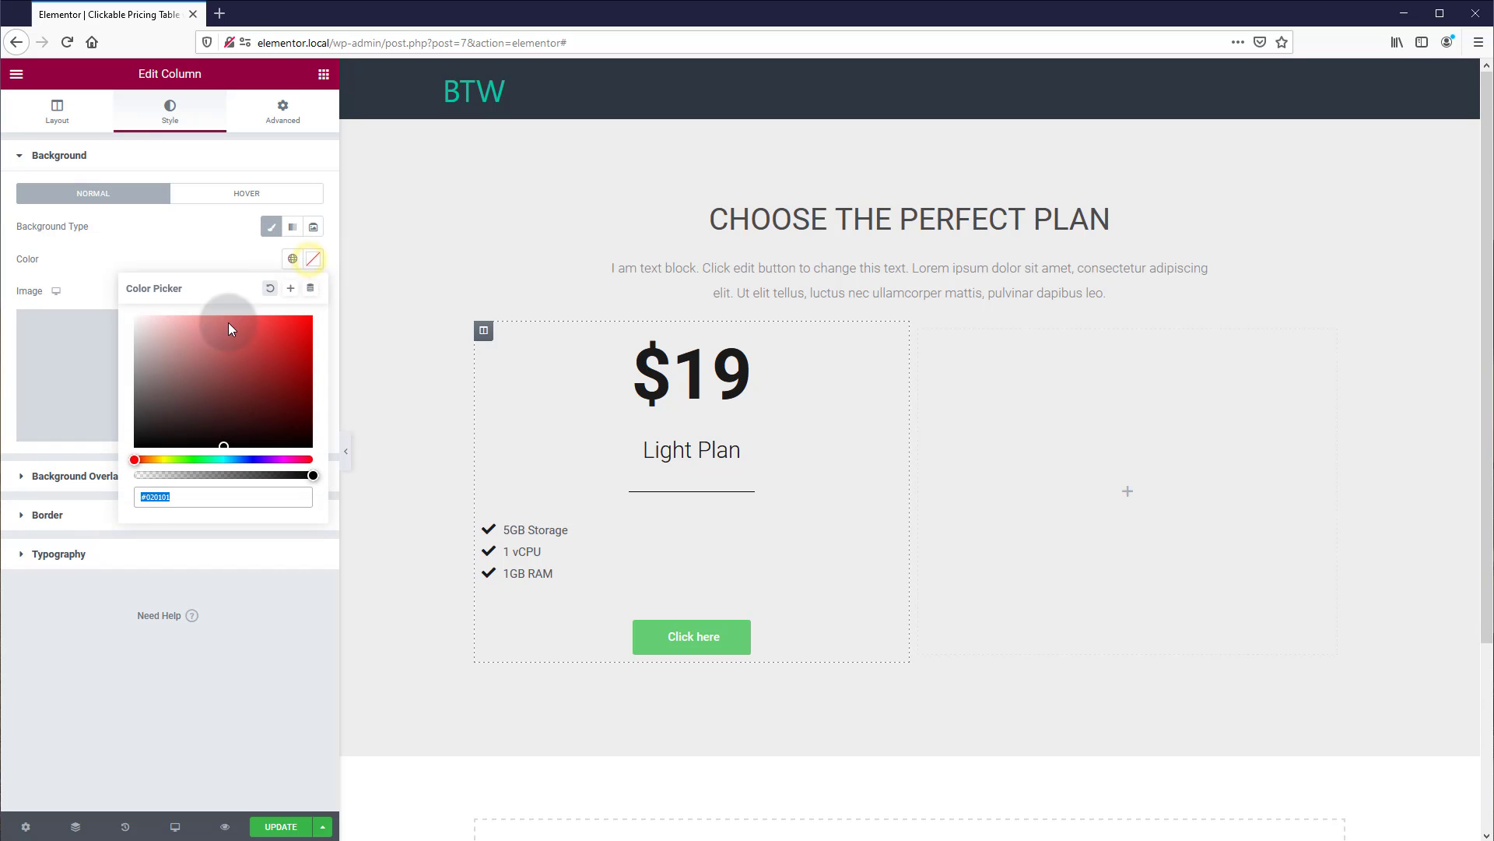
{"action": "left_click_drag", "start_coordinate": [187, 342], "coordinate": [121, 302]}
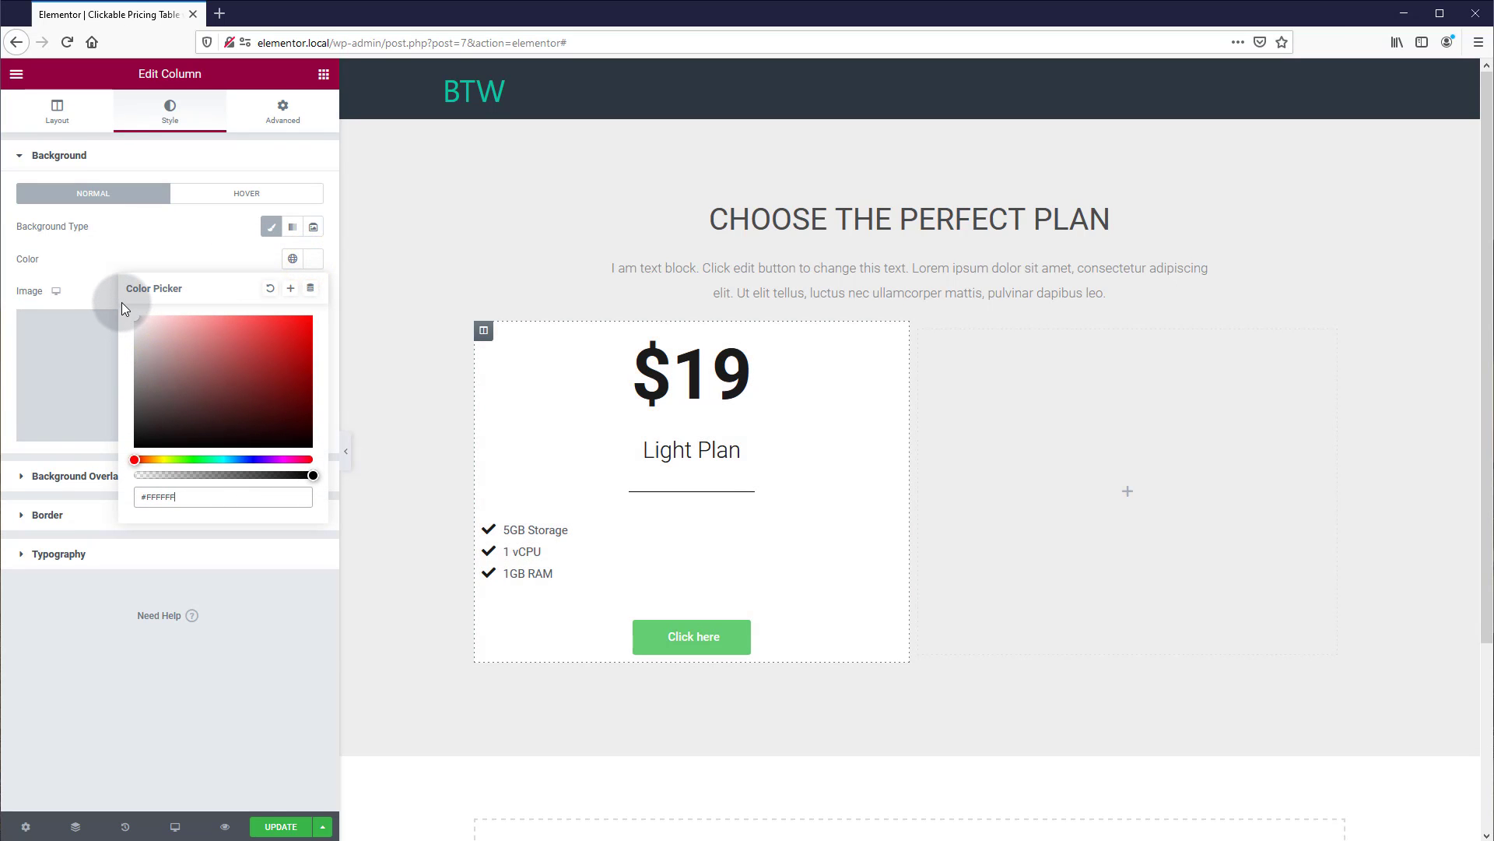
{"action": "left_click", "coordinate": [75, 666]}
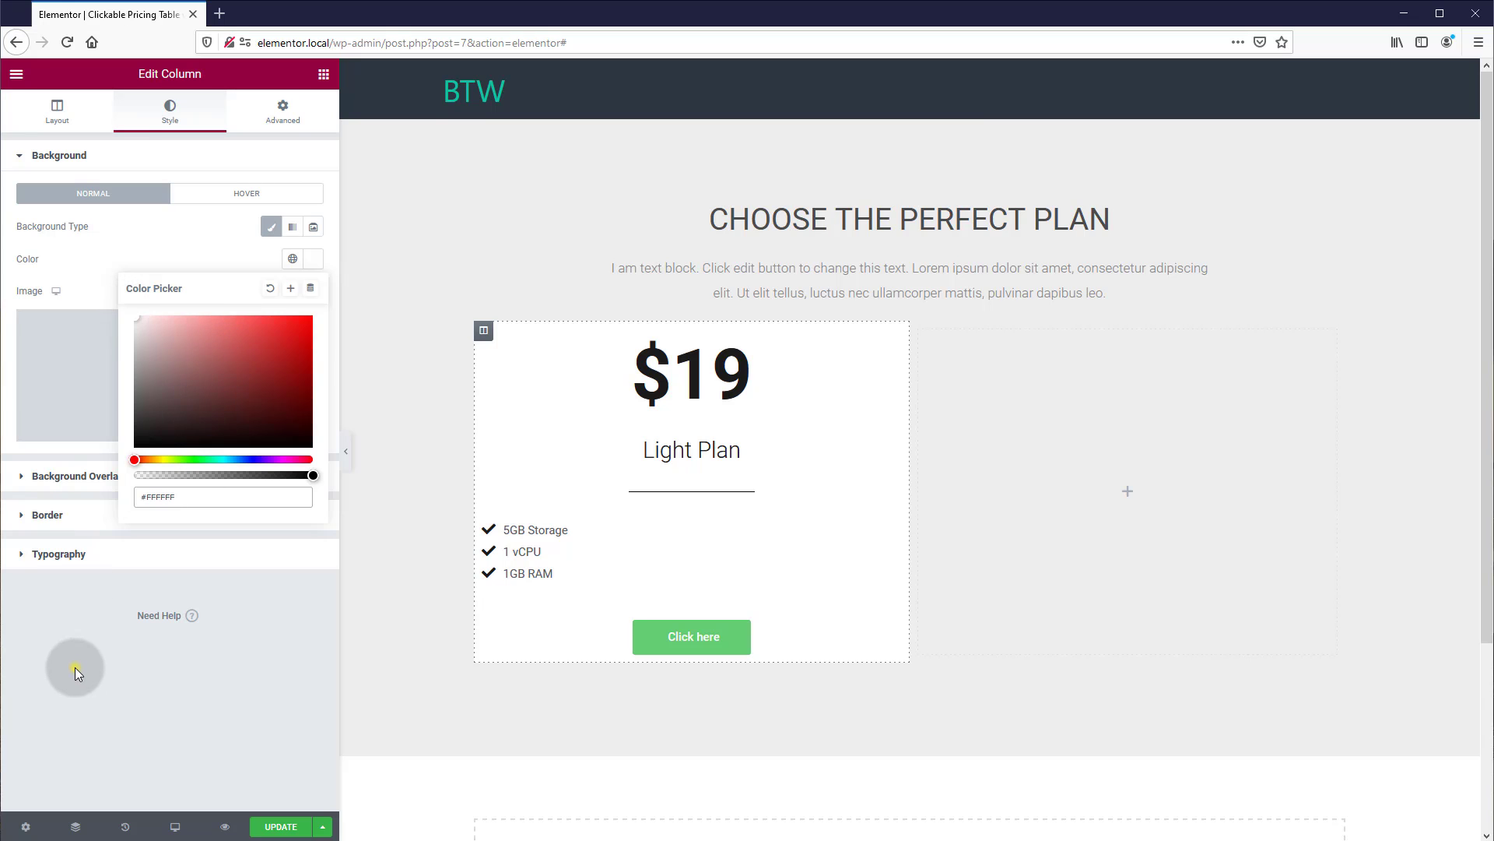
Step: Round all corners of the Light Plan column with a border radius of 10 px
{"action": "left_click", "coordinate": [23, 513]}
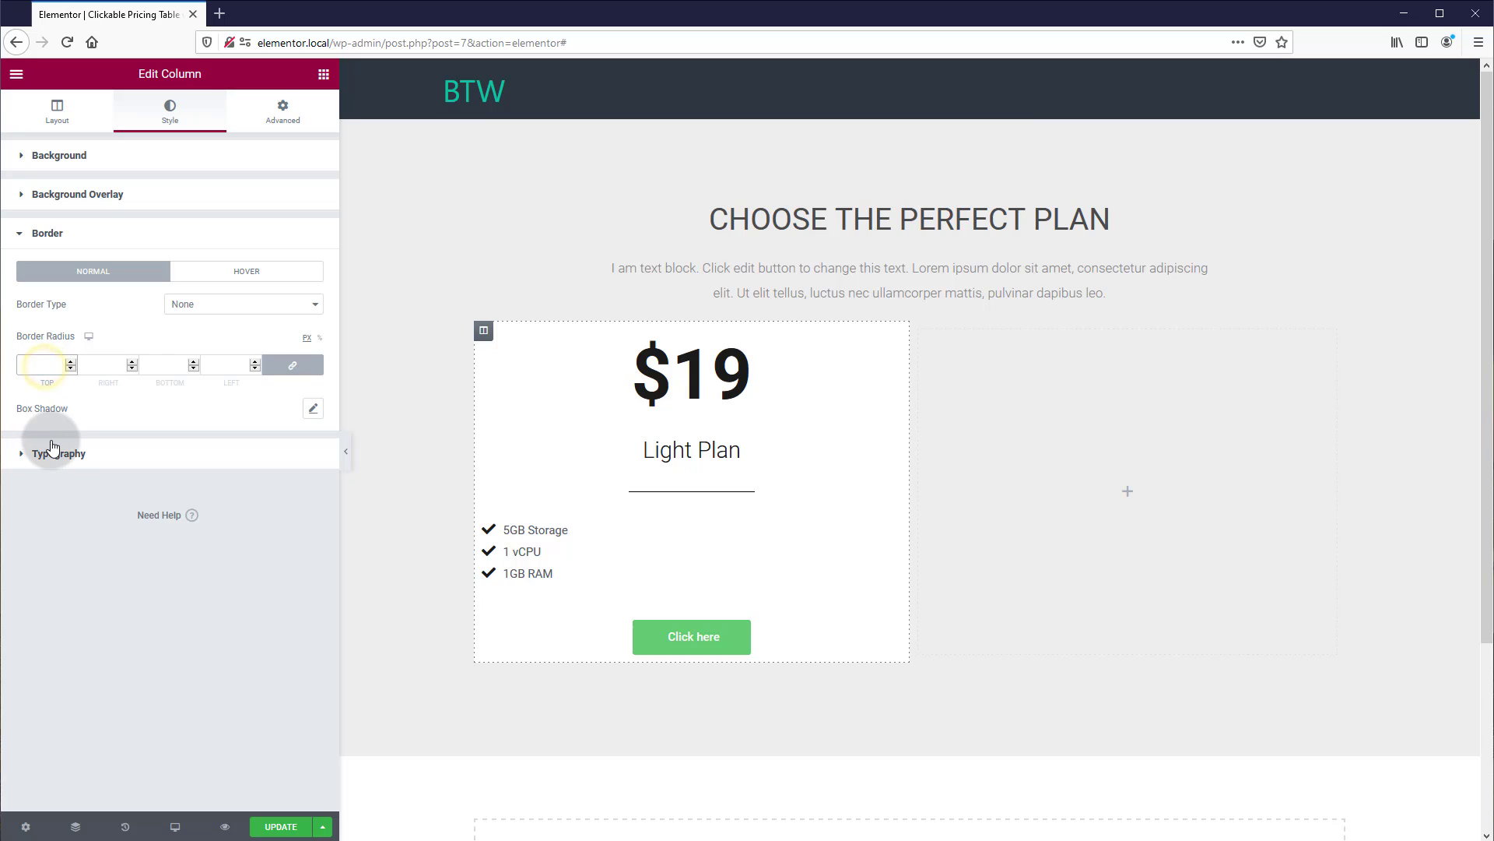
{"action": "left_click", "coordinate": [34, 388]}
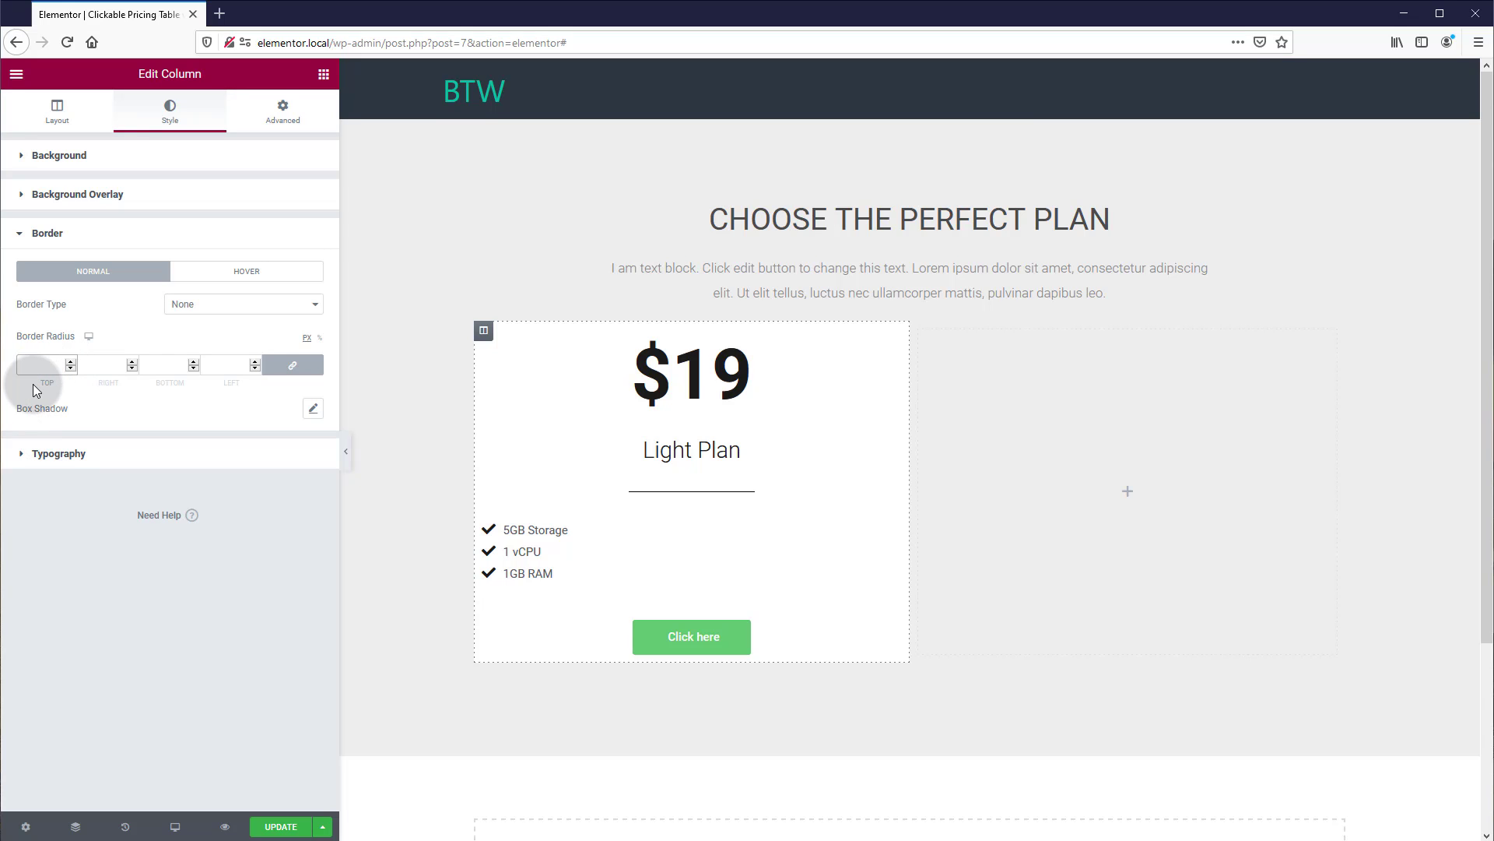
{"action": "type", "text": "10"}
{"action": "left_click", "coordinate": [75, 598]}
Step: Add a third column to the inner section after the empty second one
{"action": "left_click", "coordinate": [859, 208]}
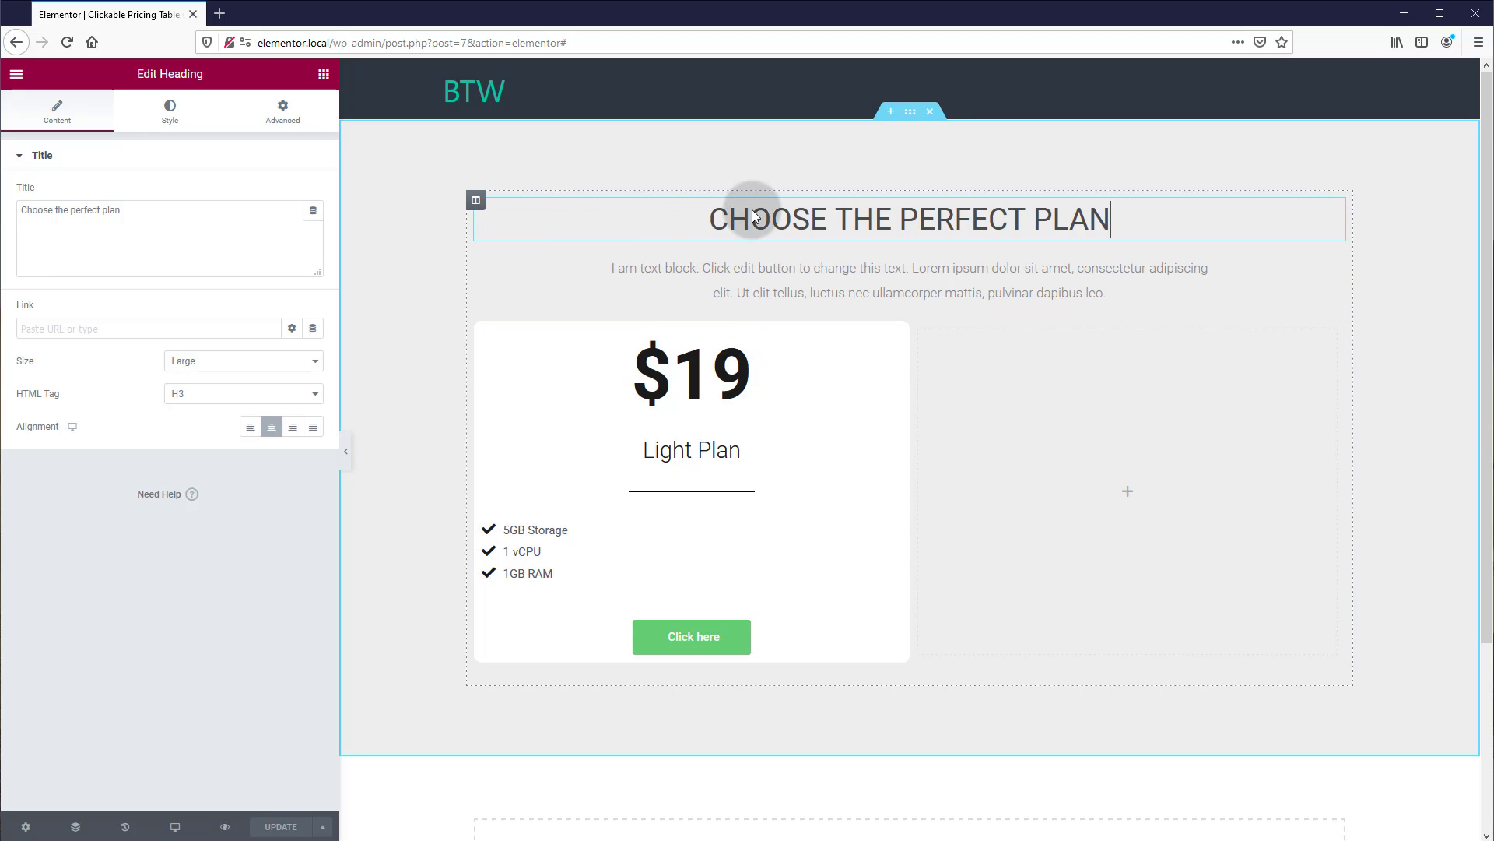
{"action": "right_click", "coordinate": [922, 338]}
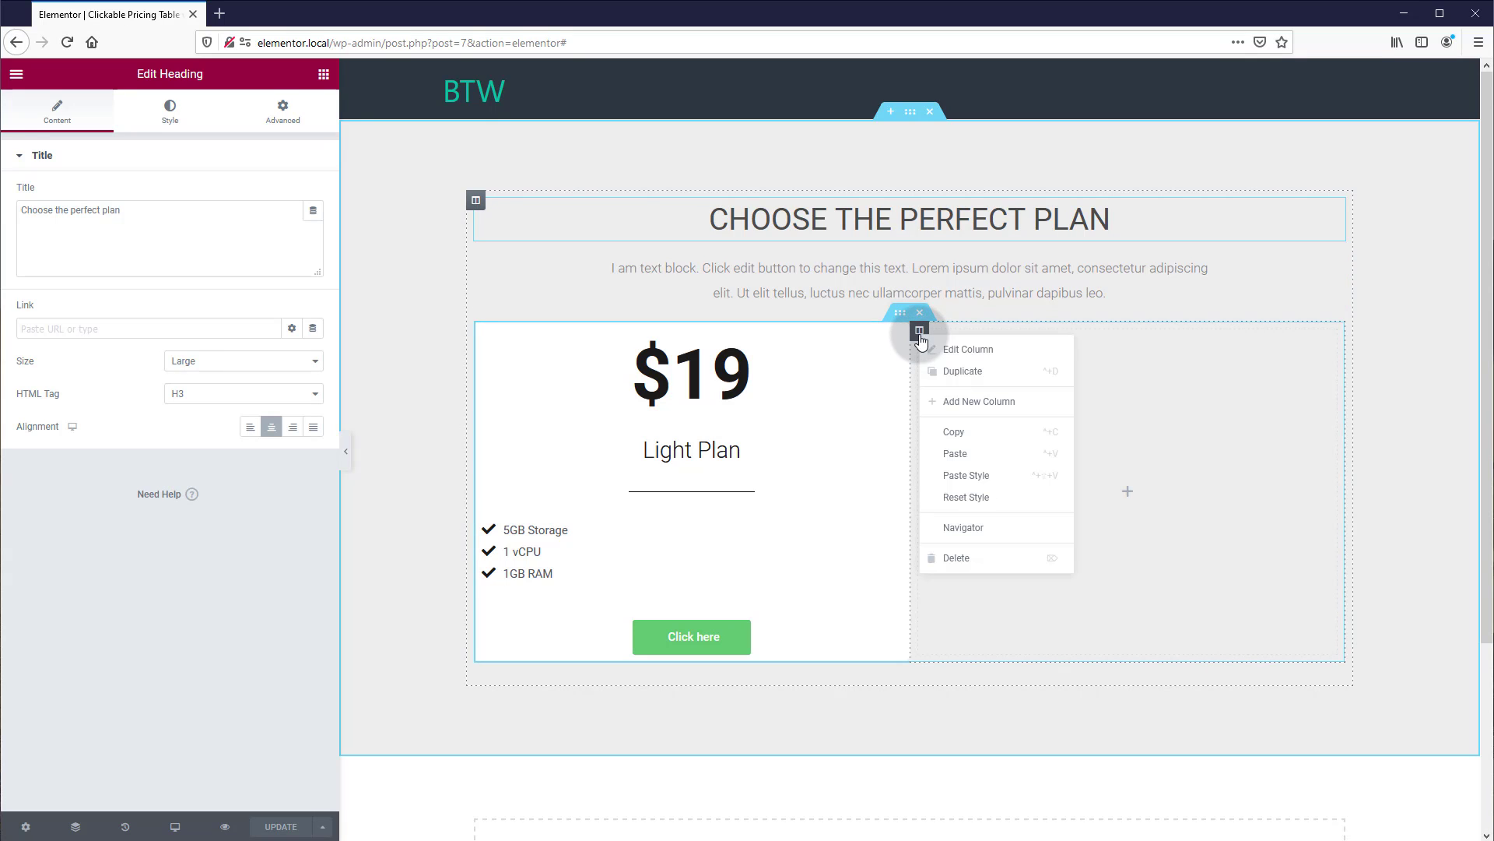
{"action": "left_click", "coordinate": [981, 403]}
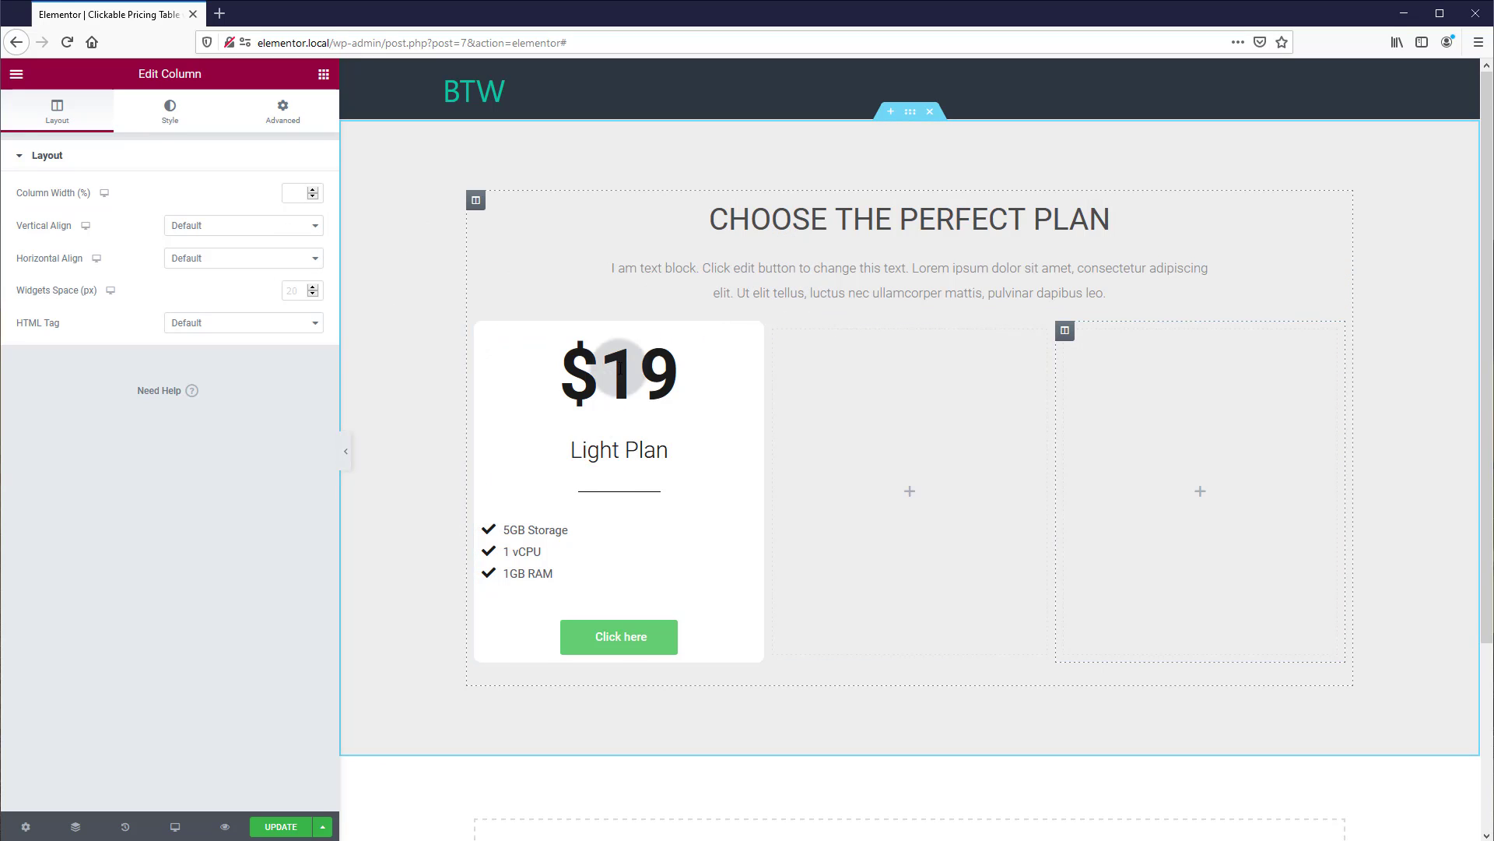
Step: Assign the CSS class "center-list" to the icon list and update the page
{"action": "left_click", "coordinate": [528, 575]}
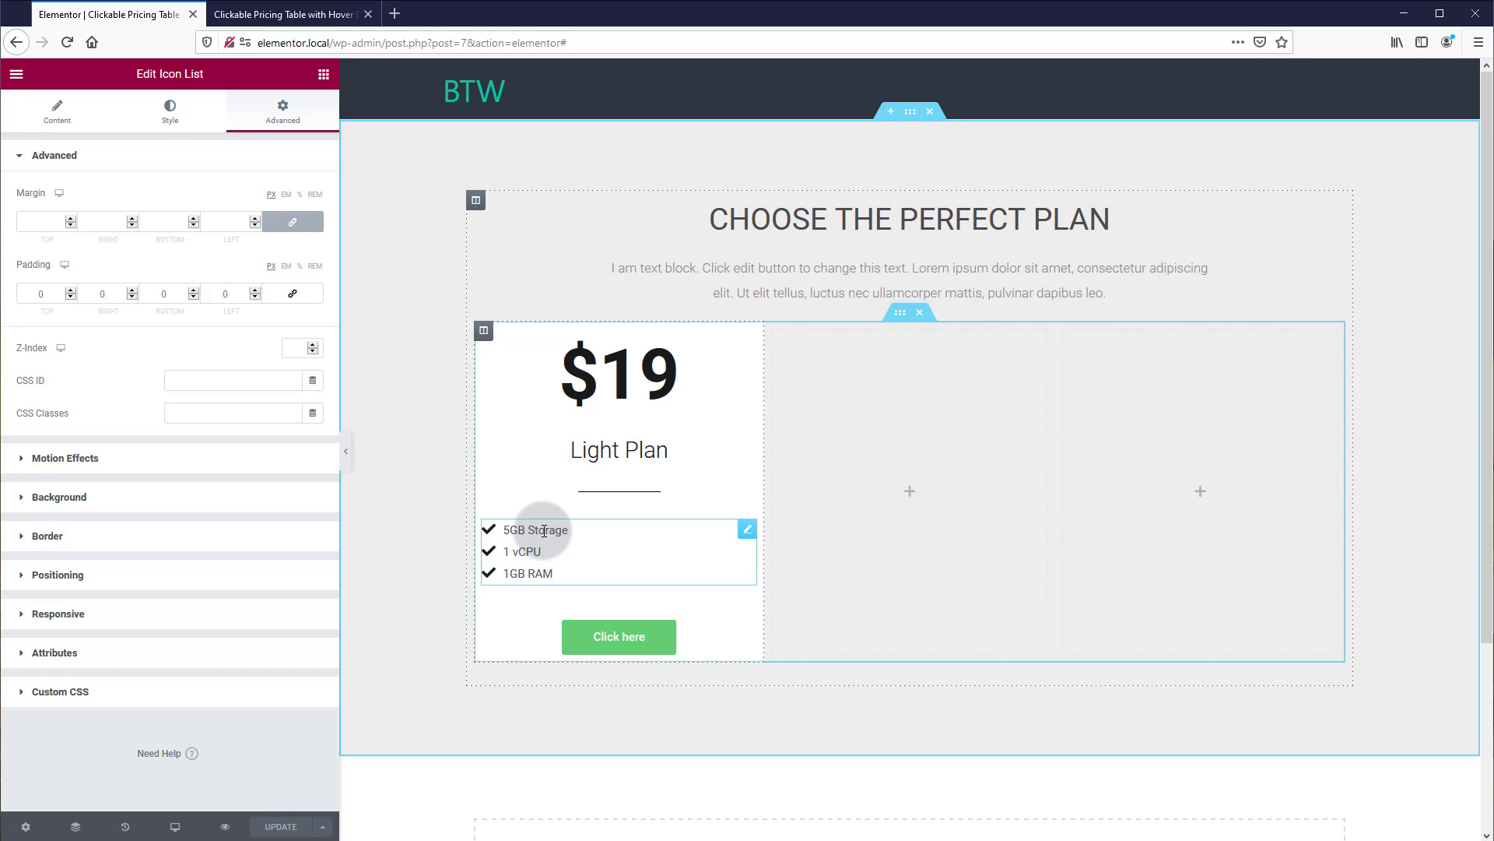
{"action": "left_click", "coordinate": [225, 411]}
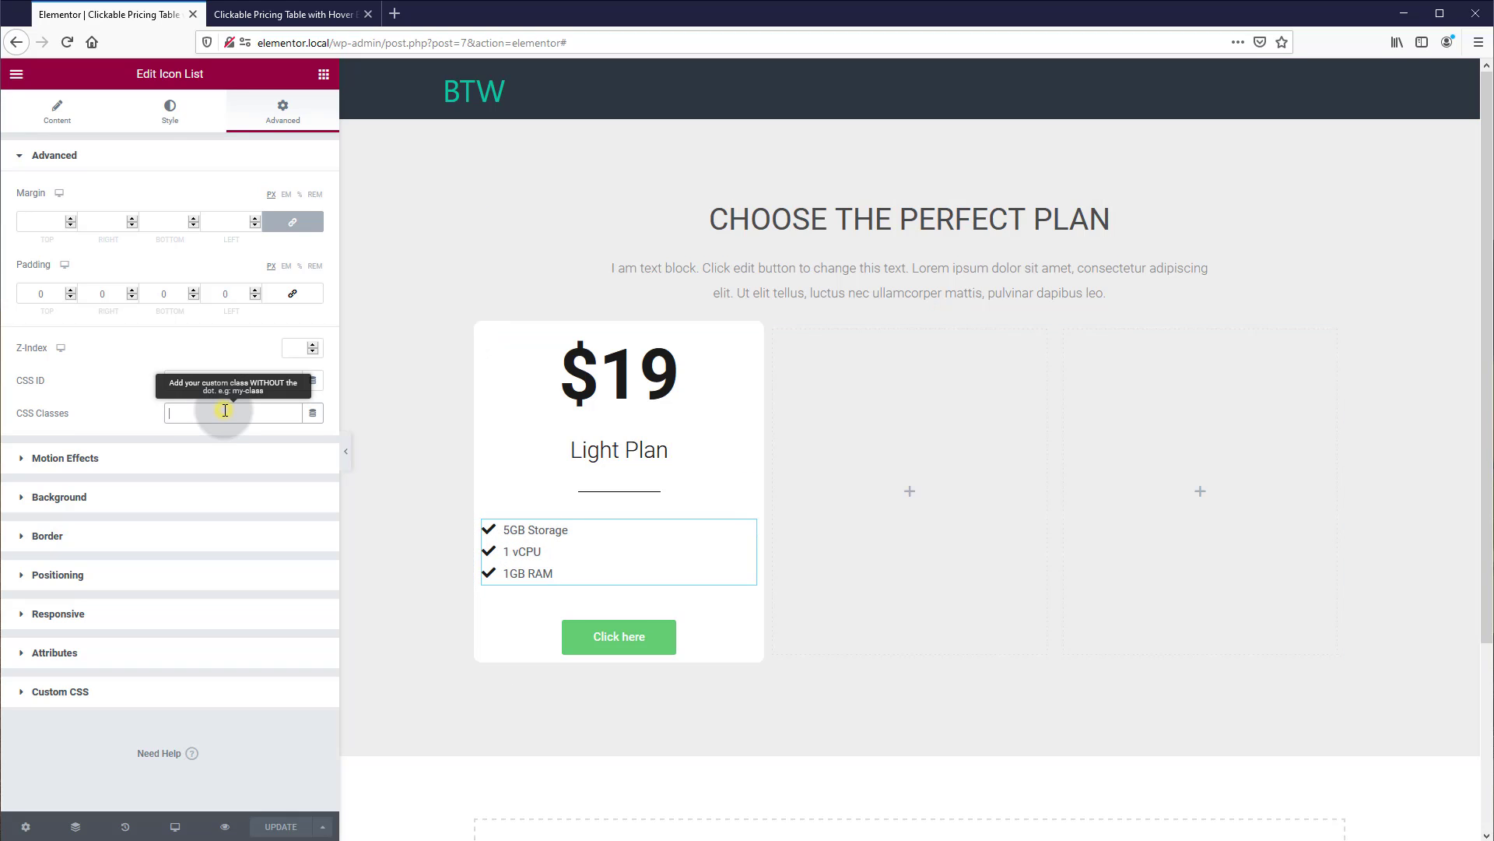
{"action": "type", "text": "center-list"}
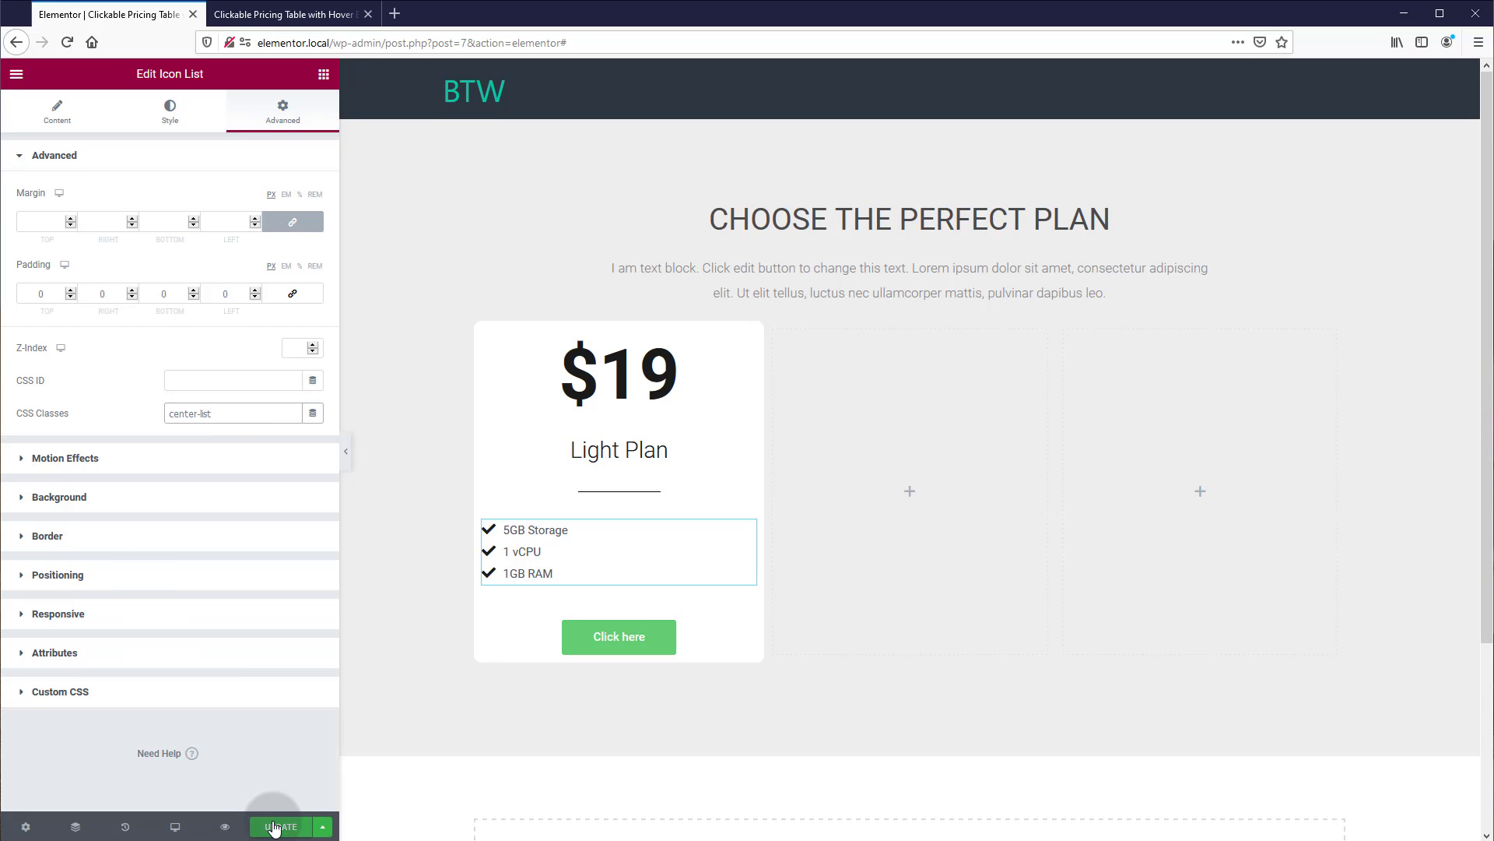
{"action": "left_click", "coordinate": [274, 826]}
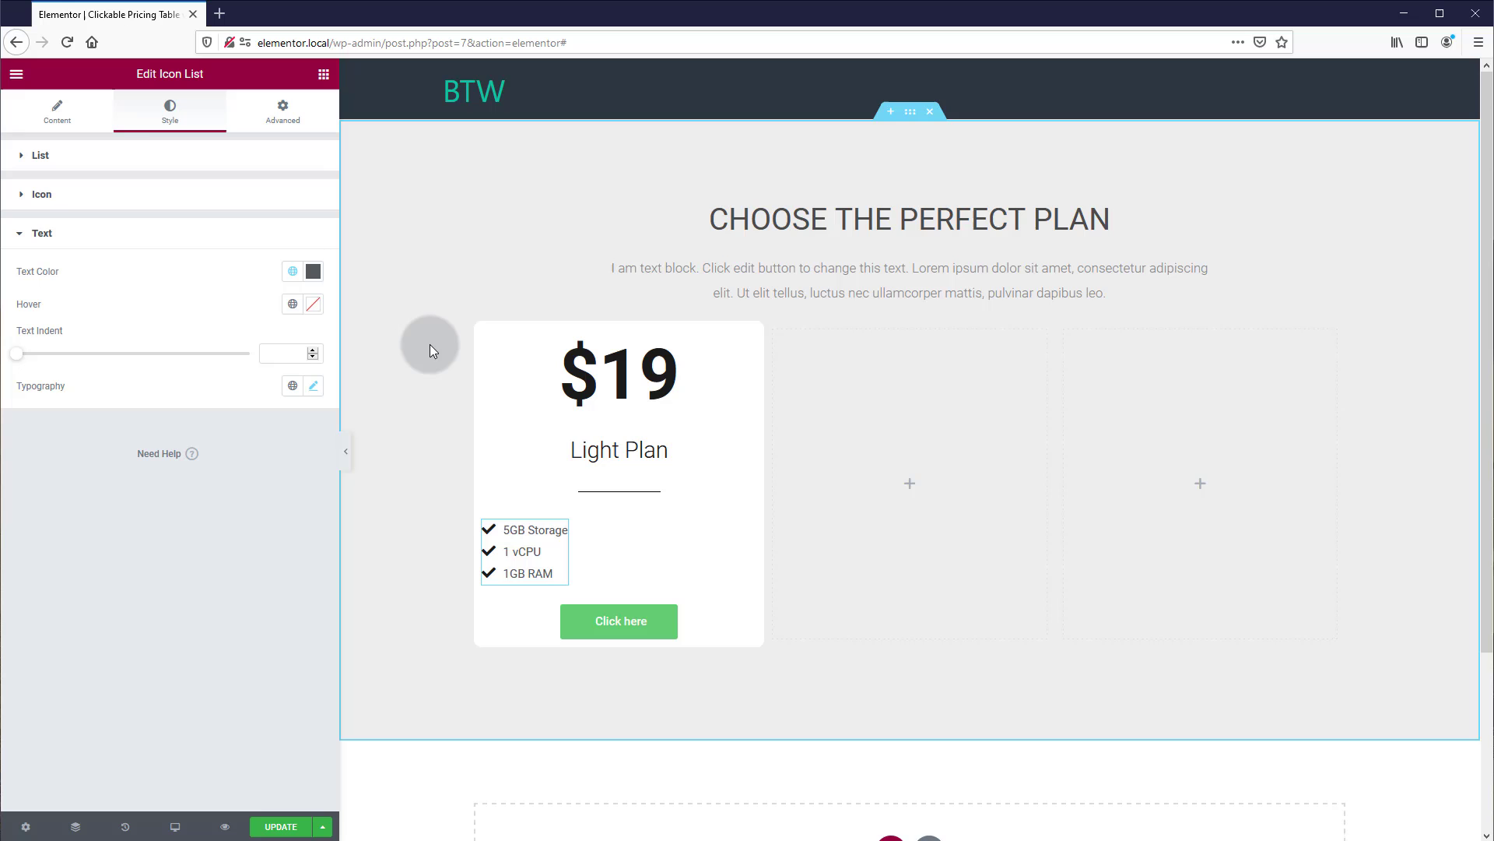
Step: Assign the CSS class "my-pricing-table" to the Light Plan column and update the page
{"action": "left_click", "coordinate": [506, 333]}
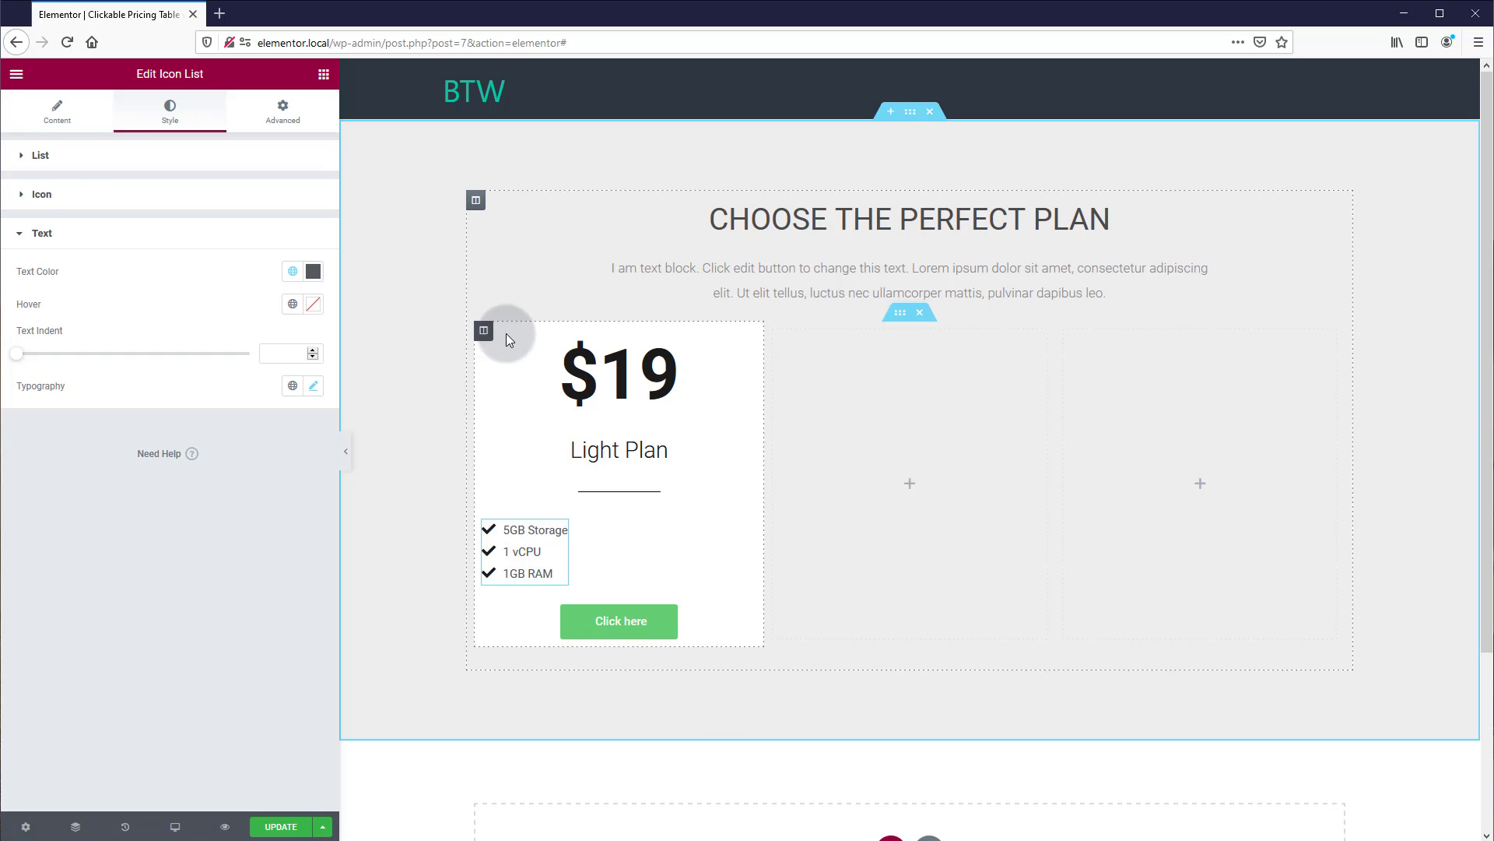
{"action": "left_click", "coordinate": [483, 332]}
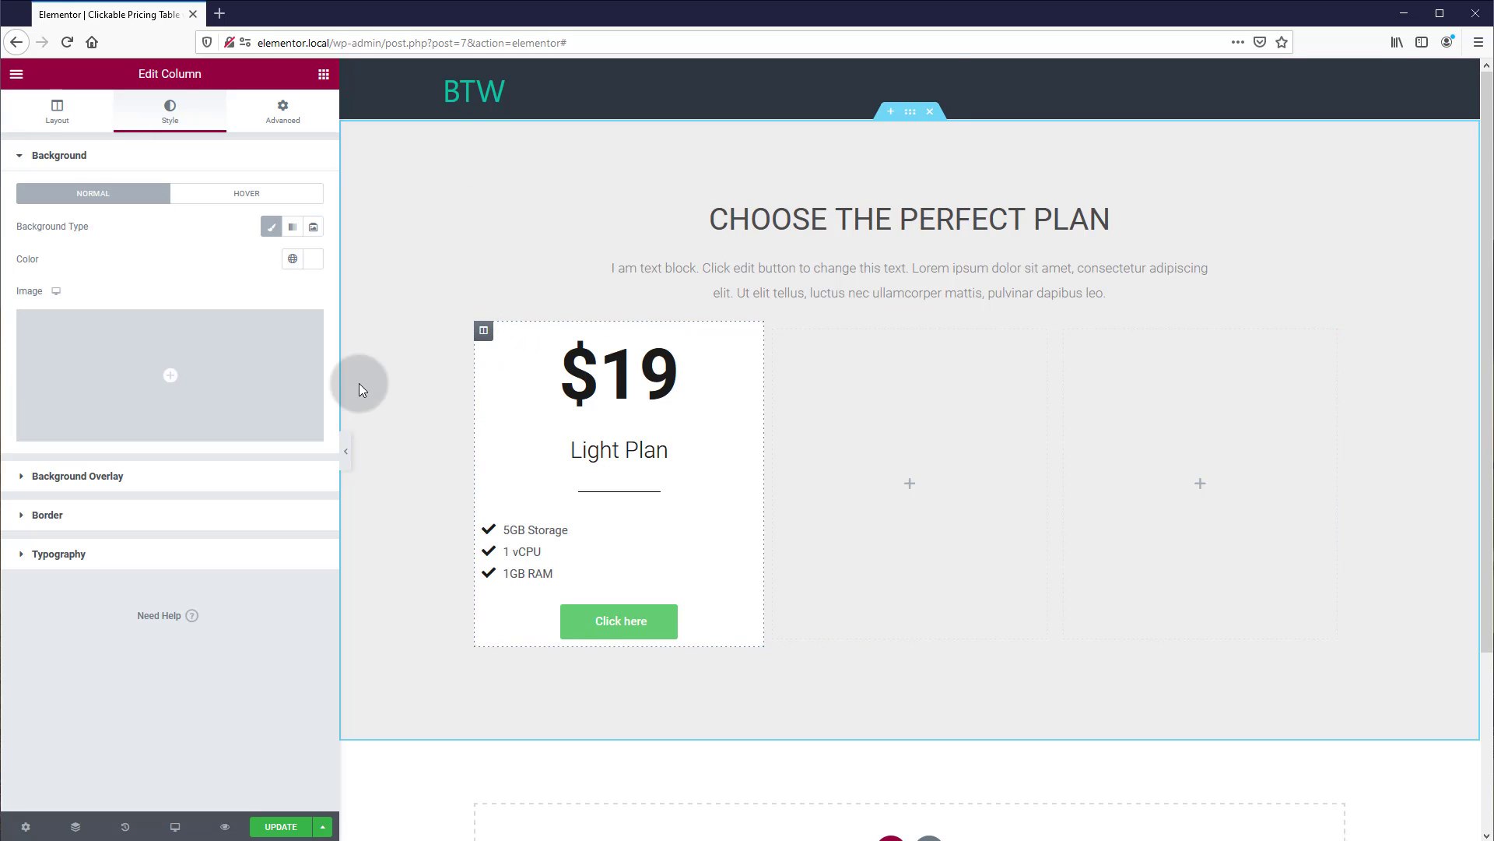
{"action": "left_click", "coordinate": [282, 112]}
{"action": "left_click", "coordinate": [207, 404]}
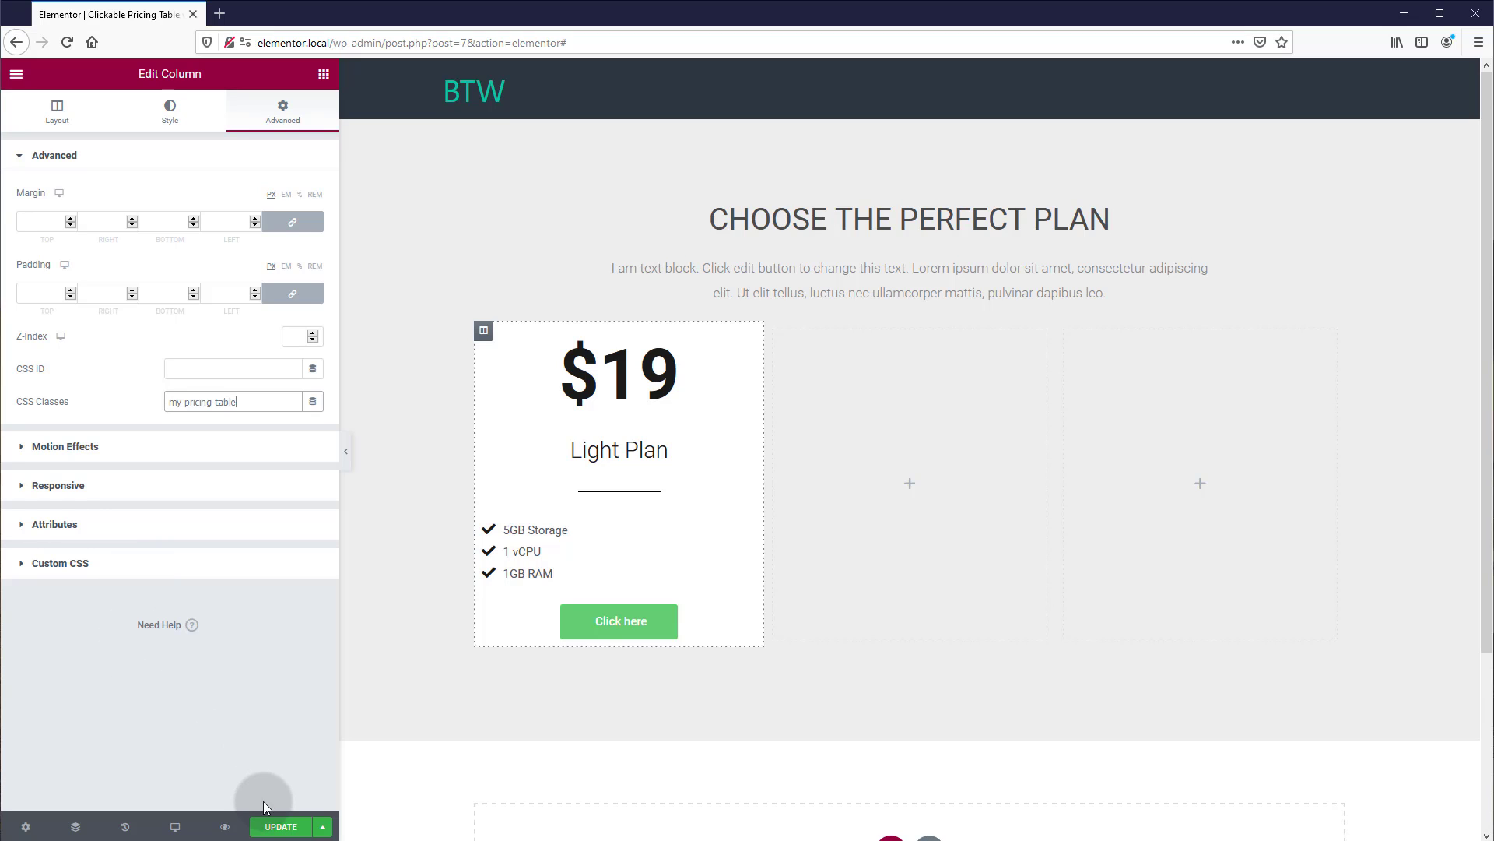
{"action": "left_click", "coordinate": [269, 824]}
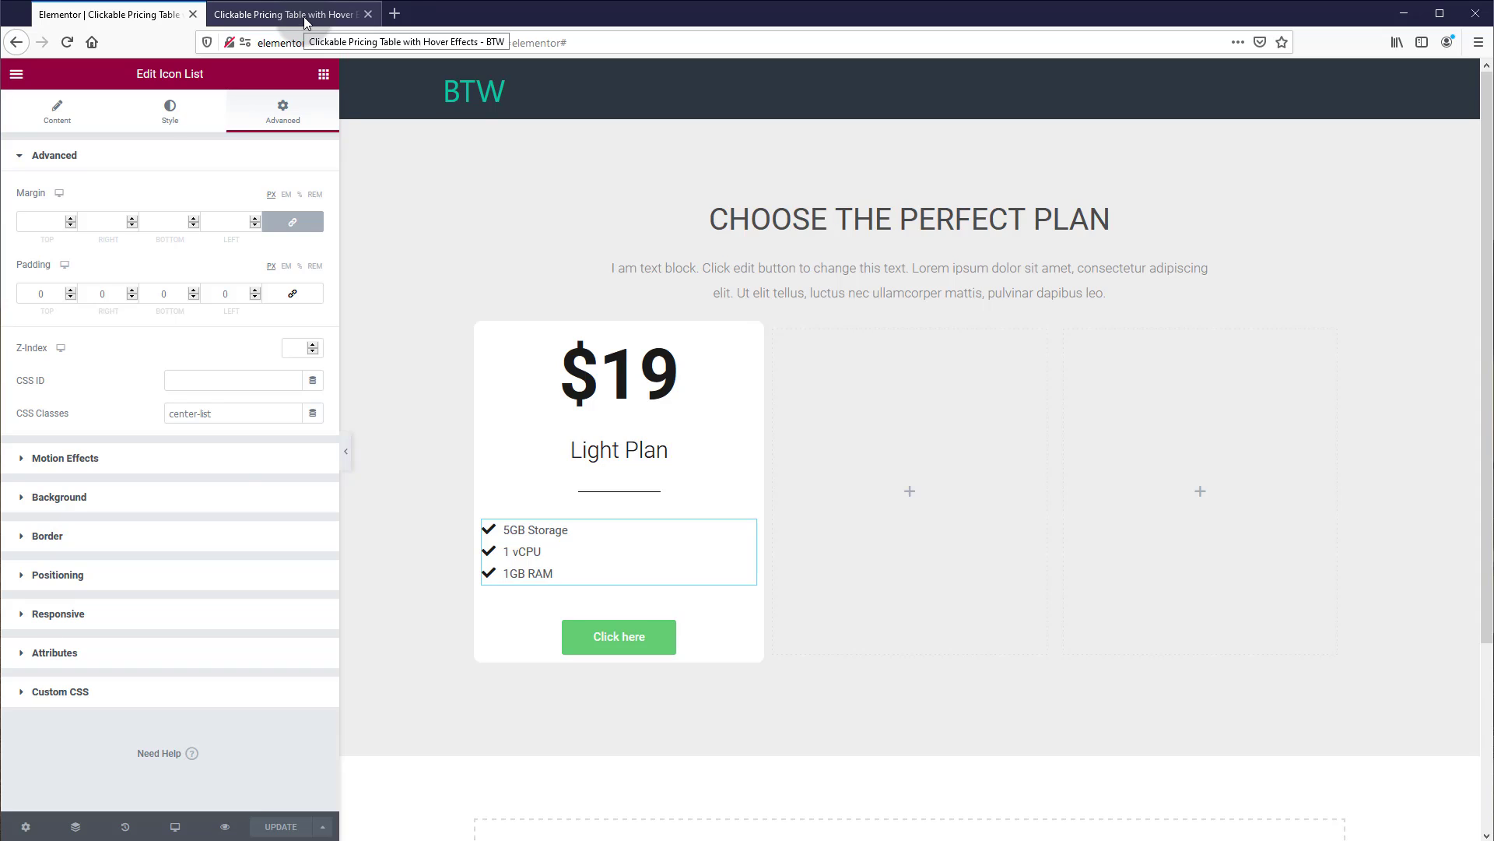
Step: Reload the page preview in the other browser tab and inspect the "5GB Storage" list item's element
{"action": "left_click", "coordinate": [304, 17]}
{"action": "right_click", "coordinate": [384, 547]}
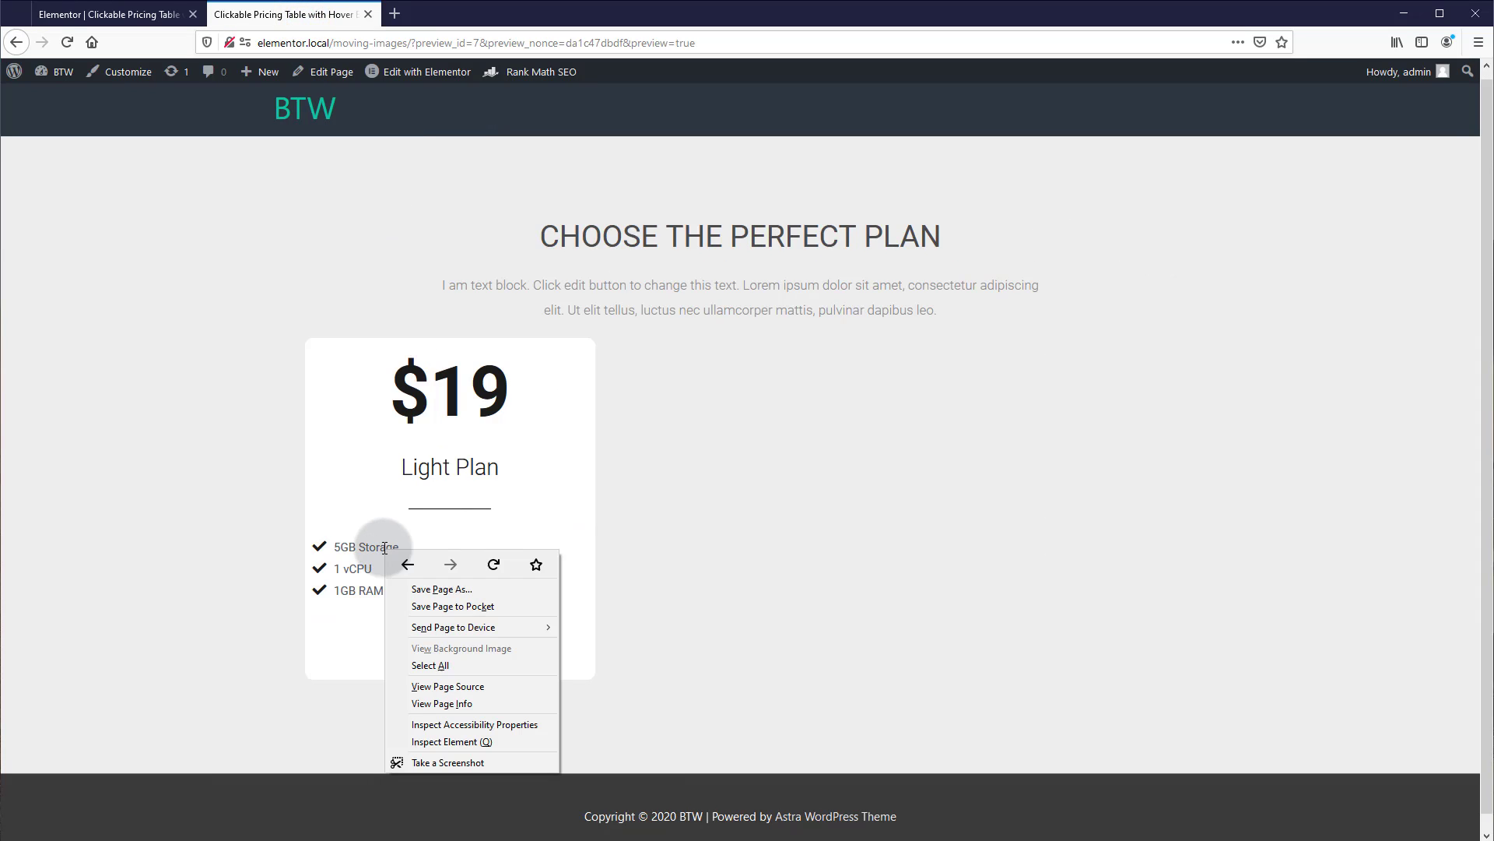
{"action": "left_click", "coordinate": [184, 501]}
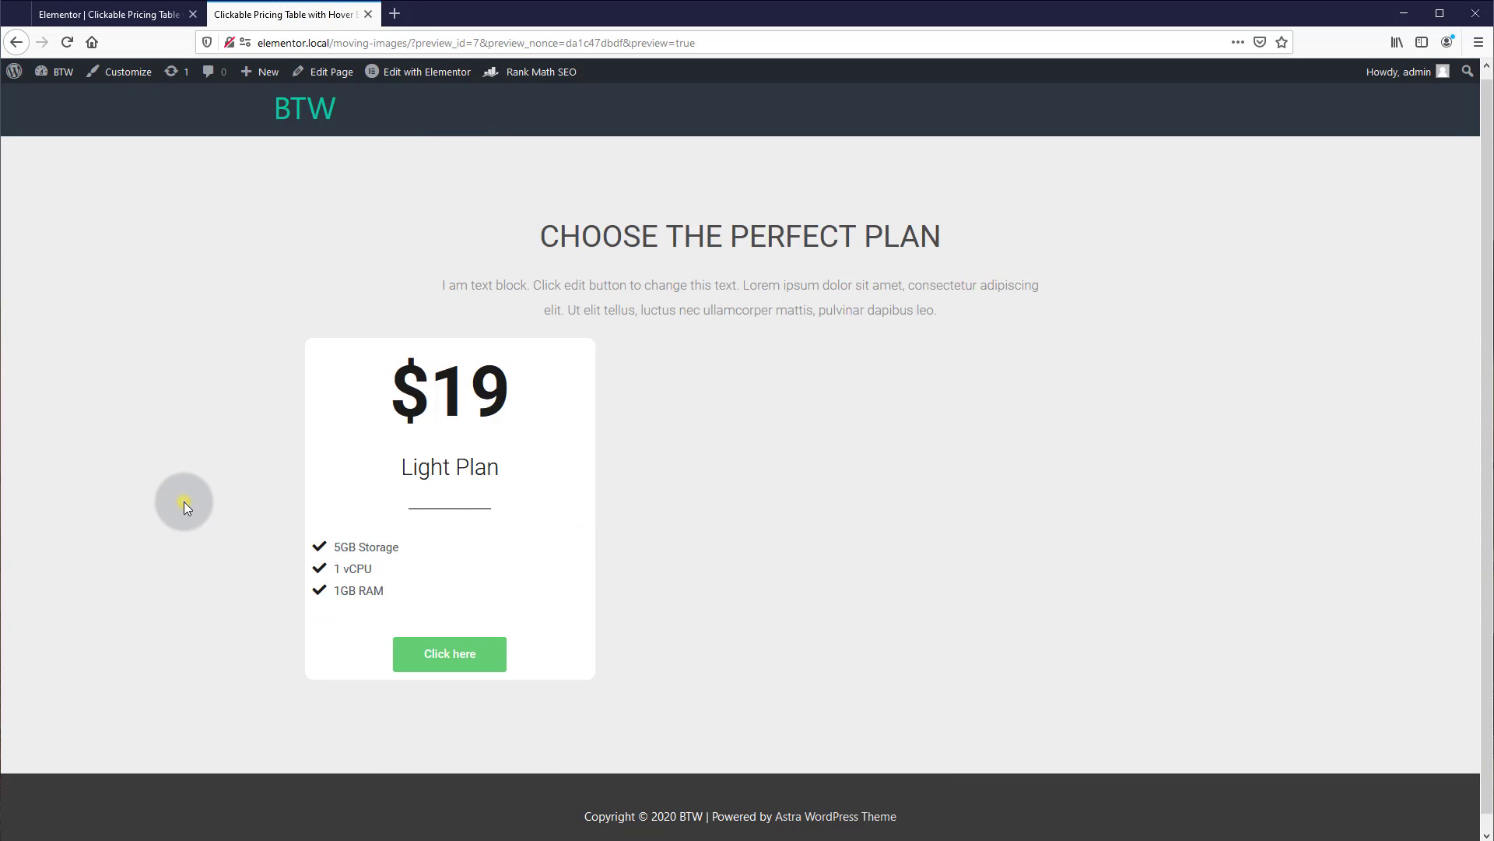
{"action": "key", "text": "F5"}
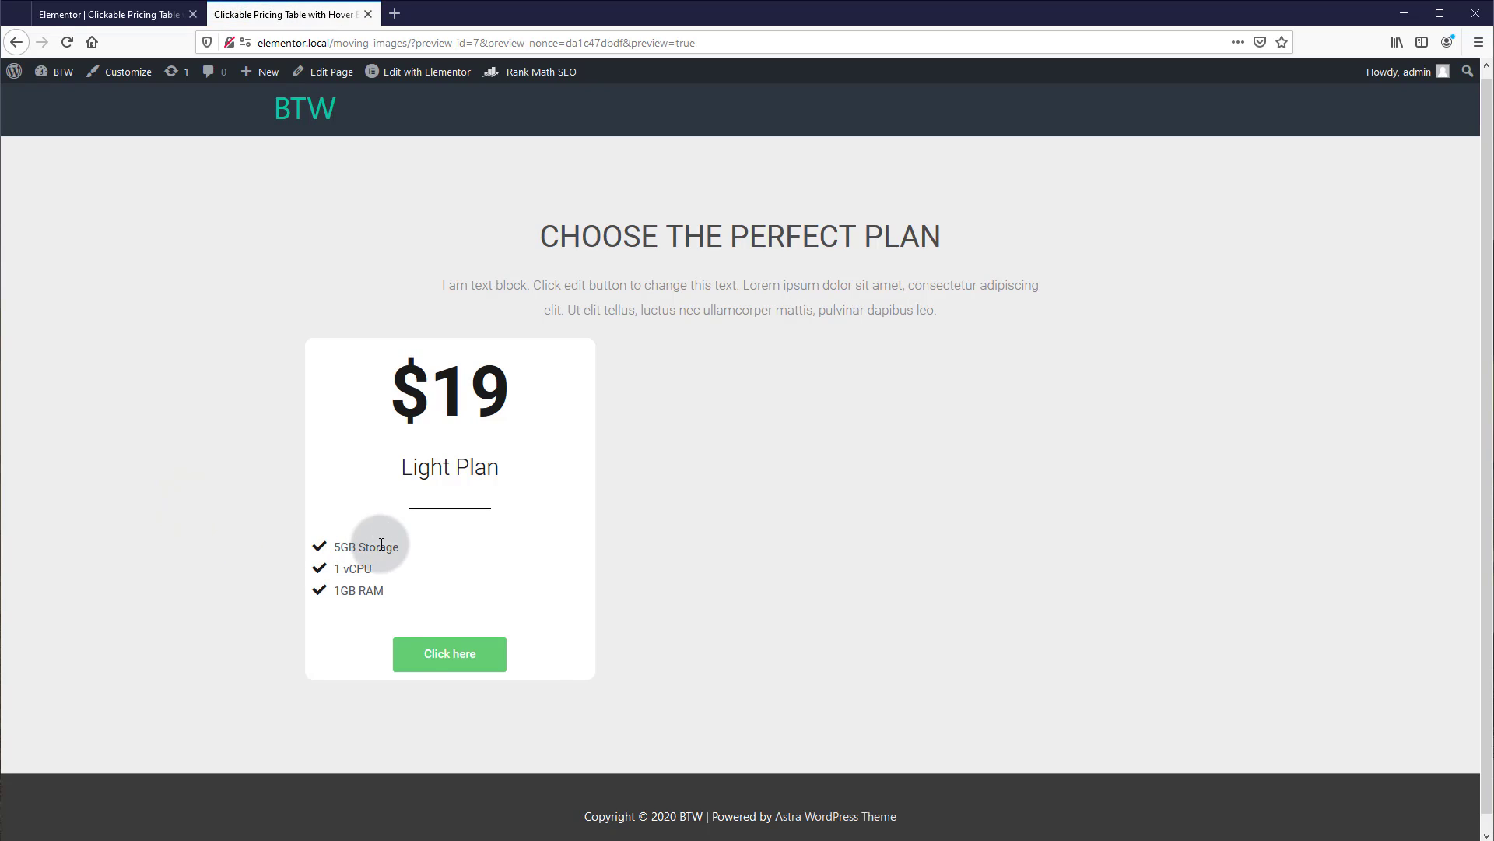
{"action": "right_click", "coordinate": [386, 550]}
{"action": "left_click", "coordinate": [434, 737]}
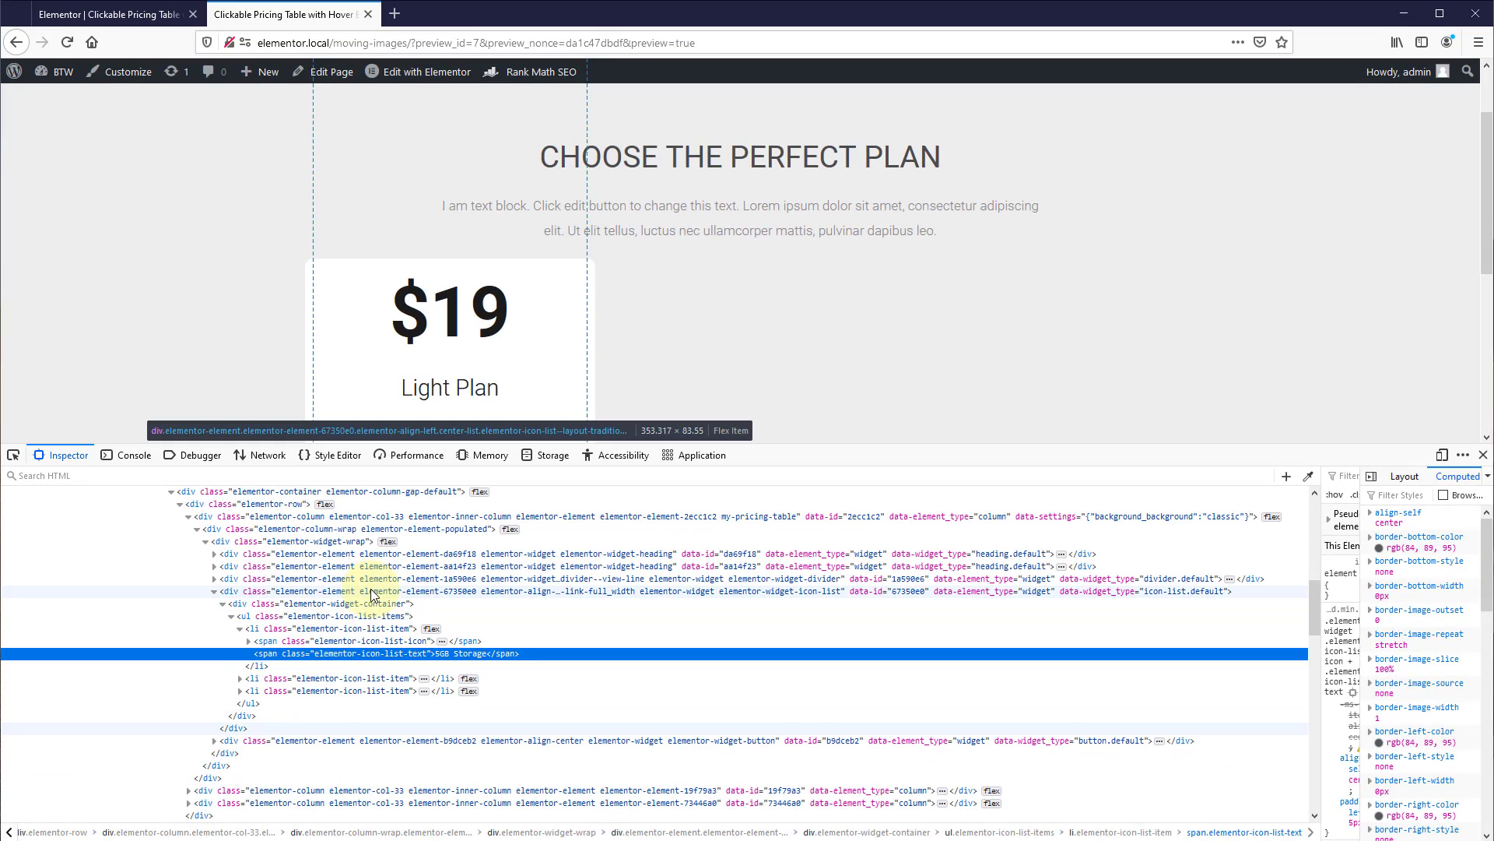
Step: Examine the icon list's HTML, checking the classes of its widget wrapper and of the ul element holding the items
{"action": "left_click", "coordinate": [371, 588]}
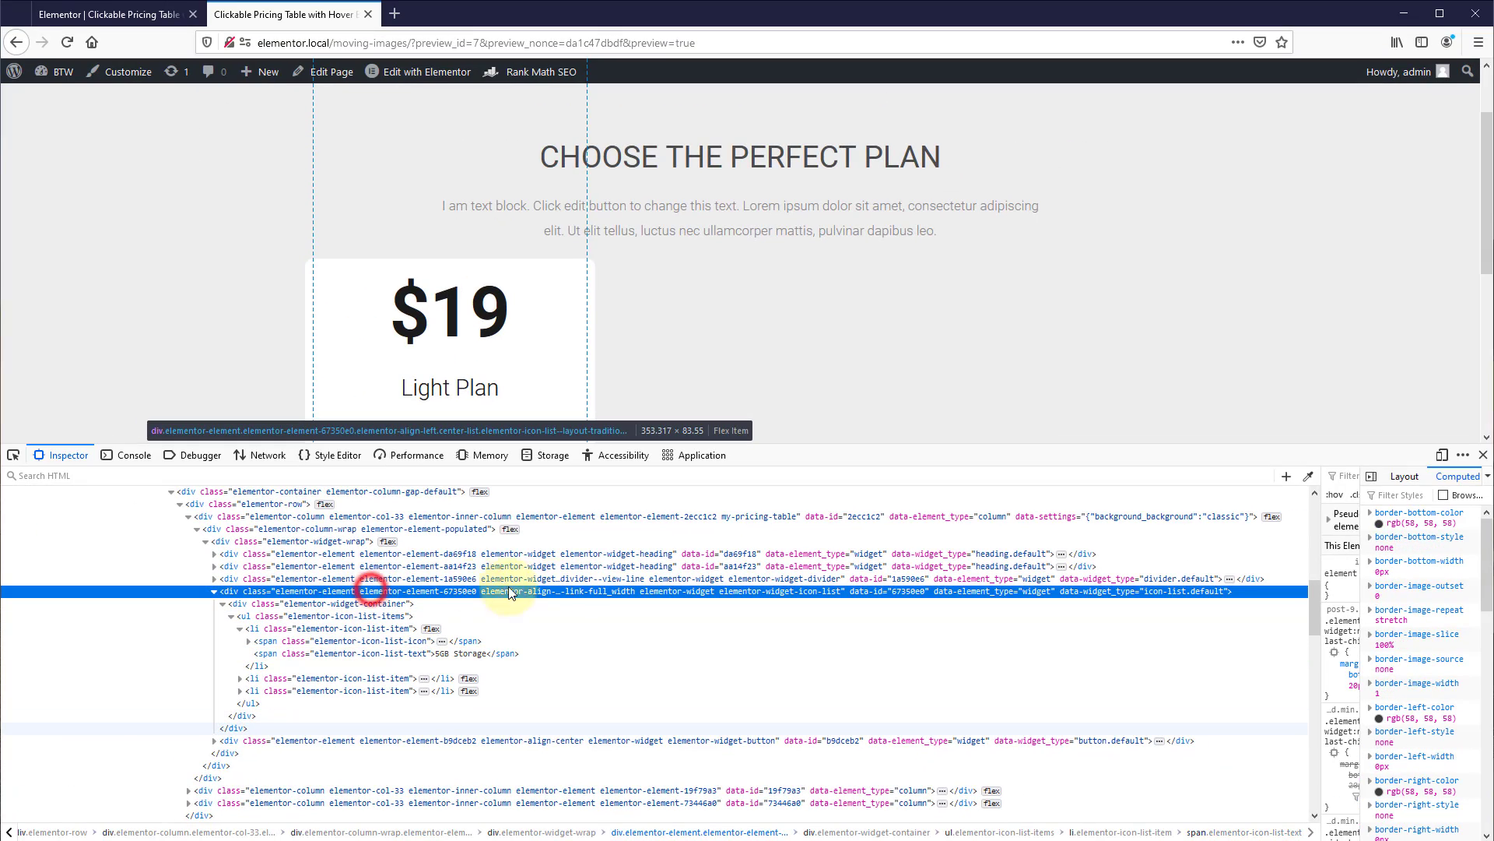
{"action": "double_click", "coordinate": [559, 593]}
{"action": "left_click", "coordinate": [604, 593]}
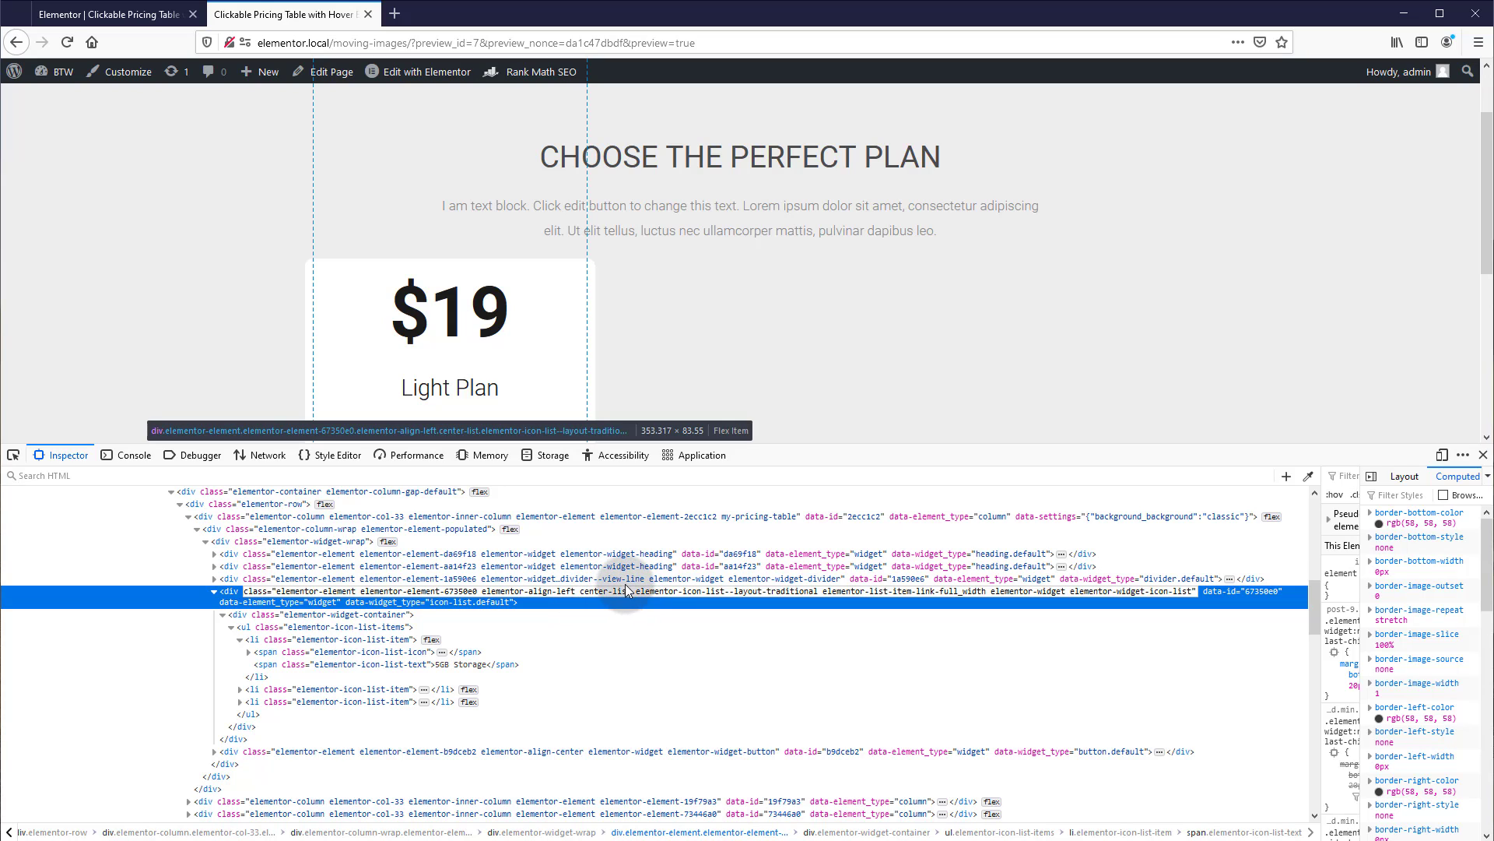
{"action": "left_click", "coordinate": [644, 654]}
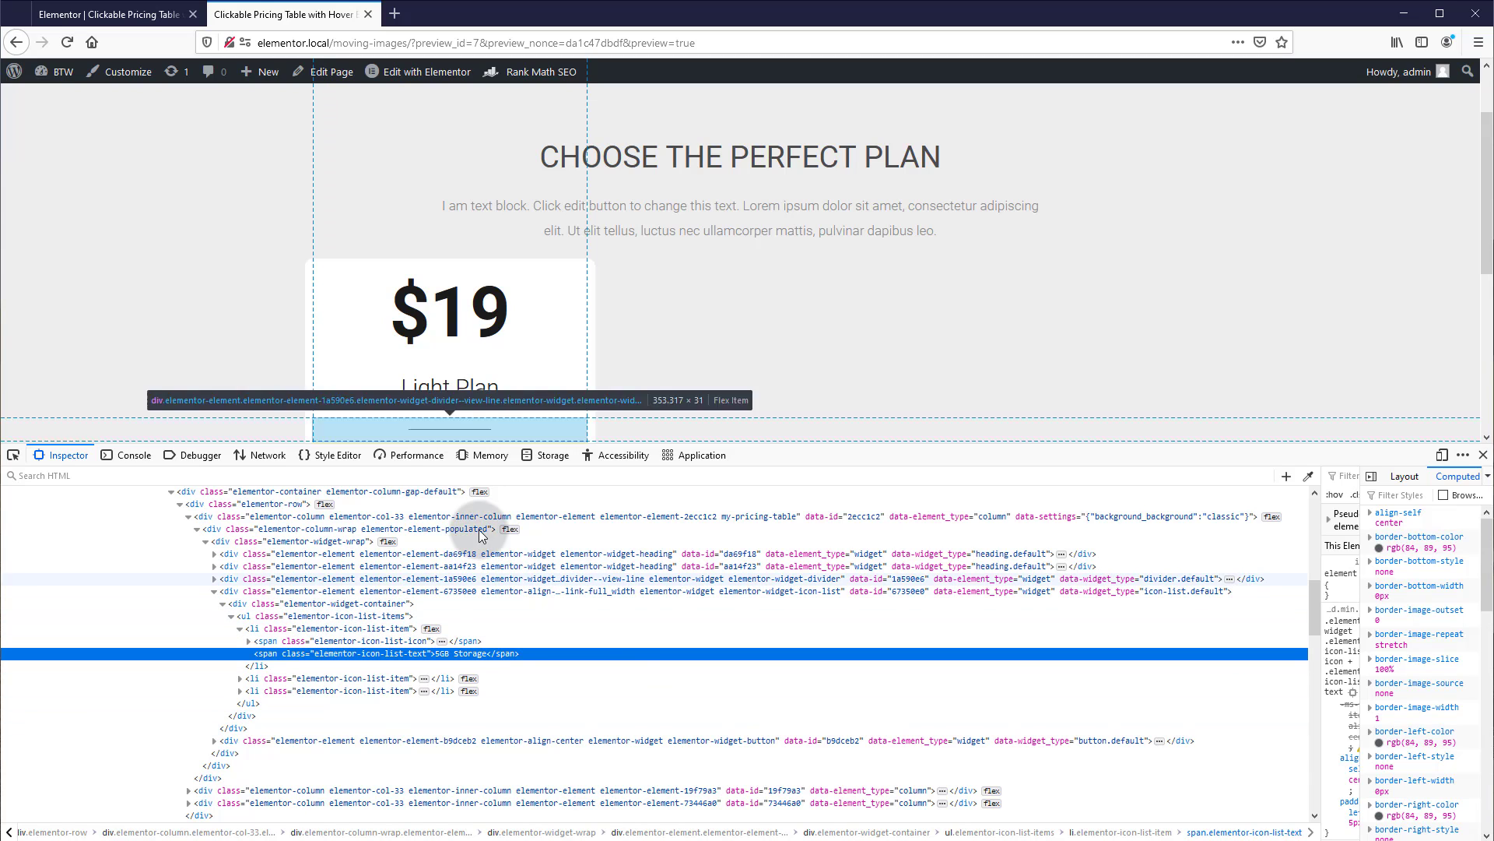
{"action": "left_click", "coordinate": [366, 617]}
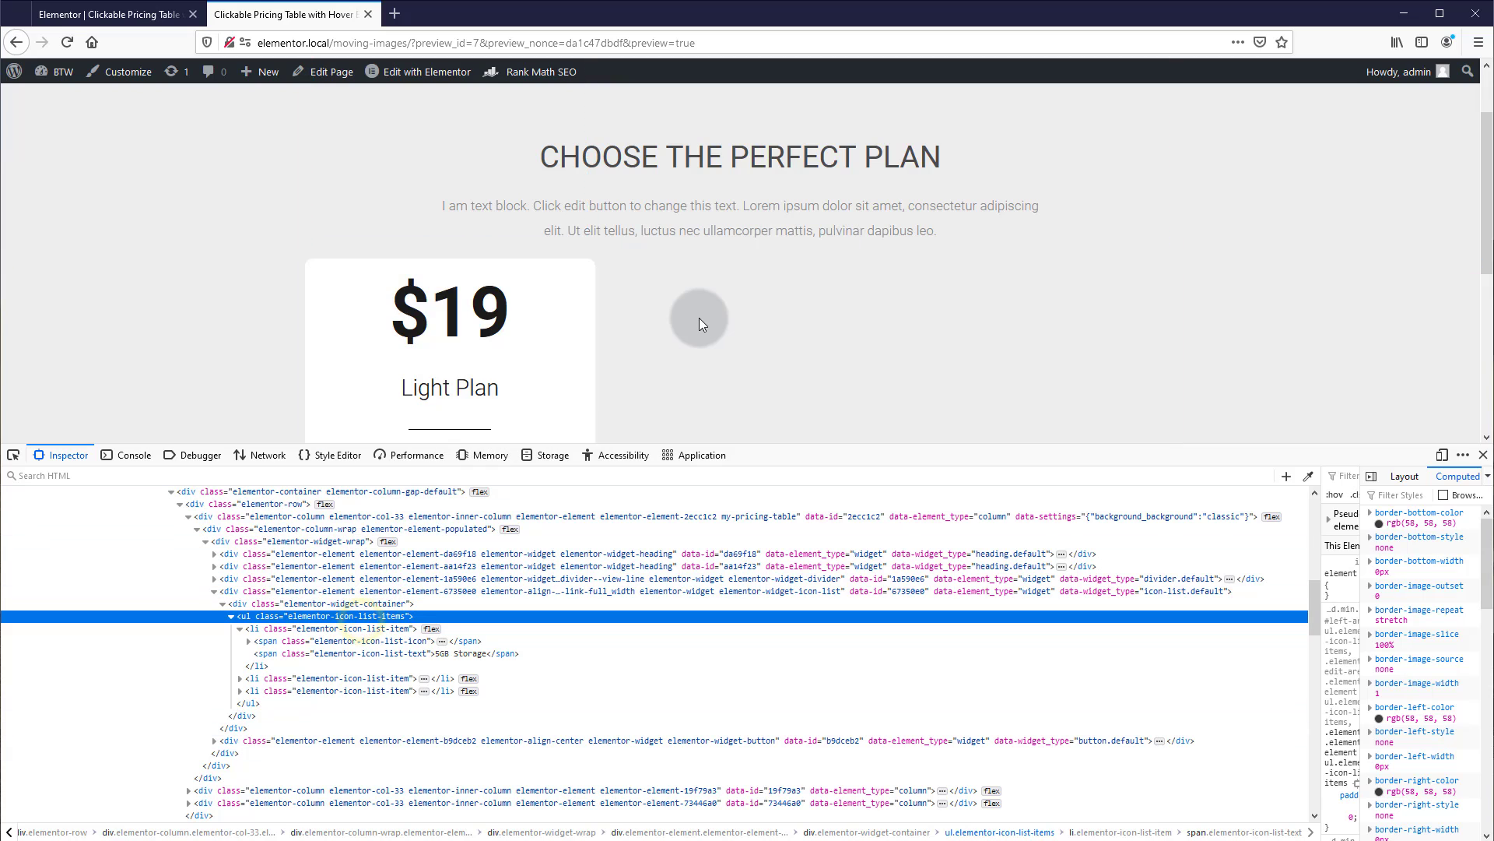
{"action": "scroll", "coordinate": [693, 317], "scroll_direction": "down", "scroll_amount": 2}
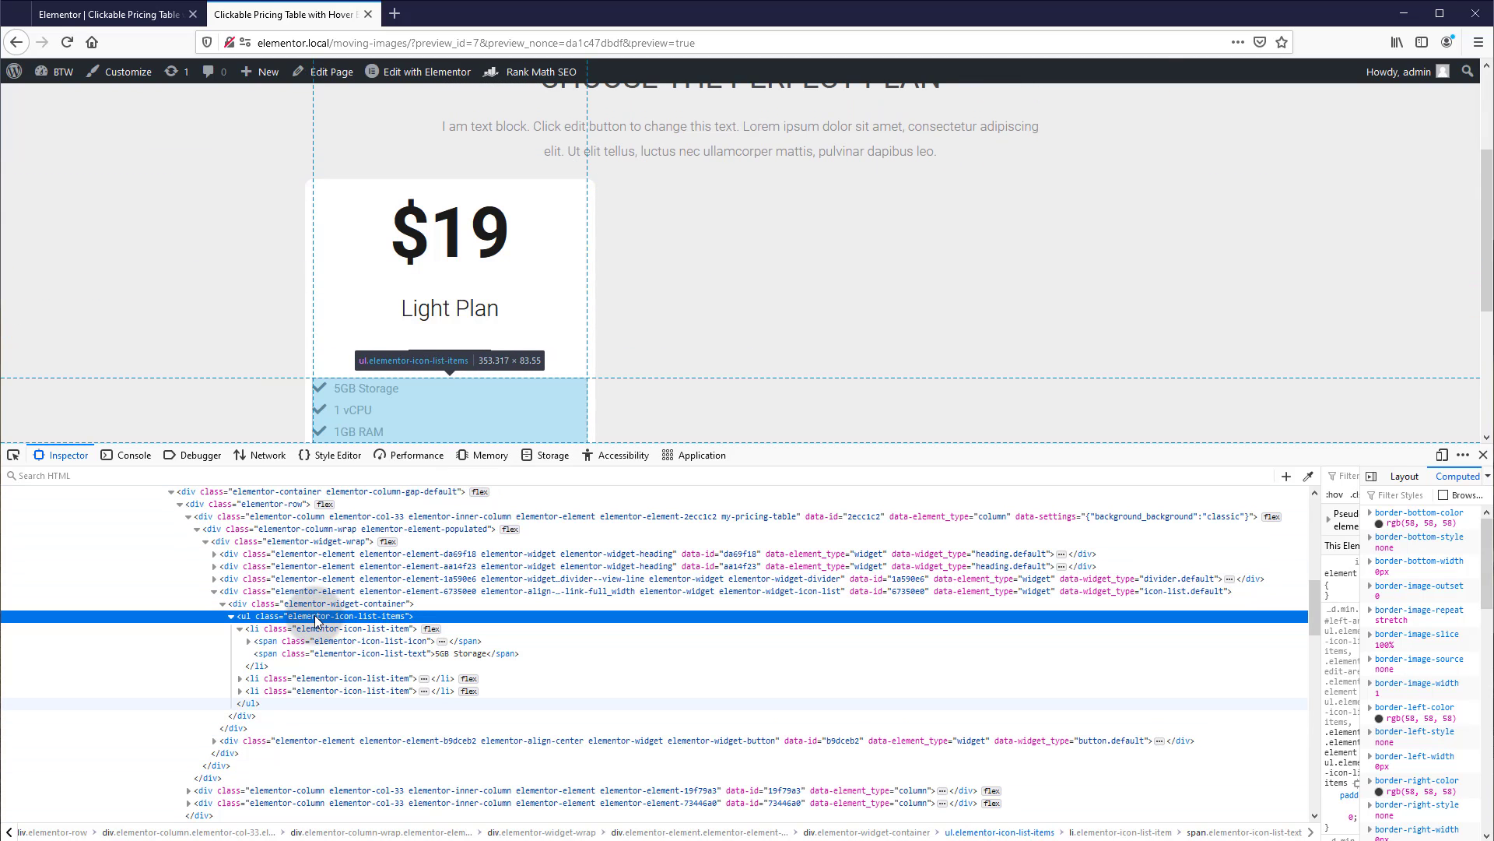
{"action": "mouse_move", "coordinate": [410, 372]}
{"action": "left_mouse_down"}
{"action": "mouse_move", "coordinate": [424, 380]}
{"action": "mouse_move", "coordinate": [405, 537]}
{"action": "left_mouse_up"}
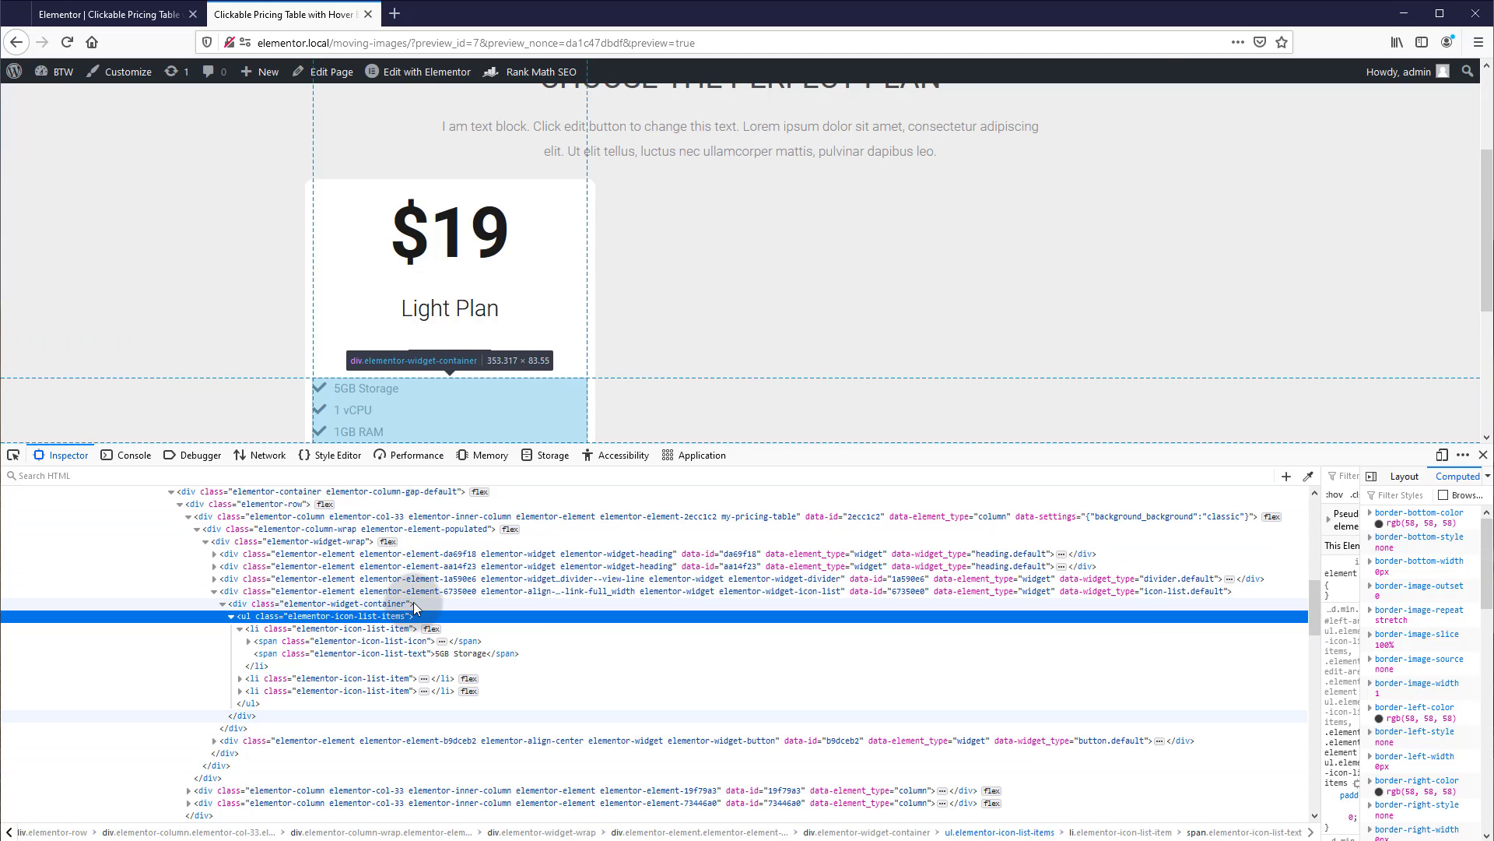
{"action": "left_click", "coordinate": [1332, 383]}
{"action": "left_click_drag", "start_coordinate": [1320, 339], "coordinate": [1324, 337]}
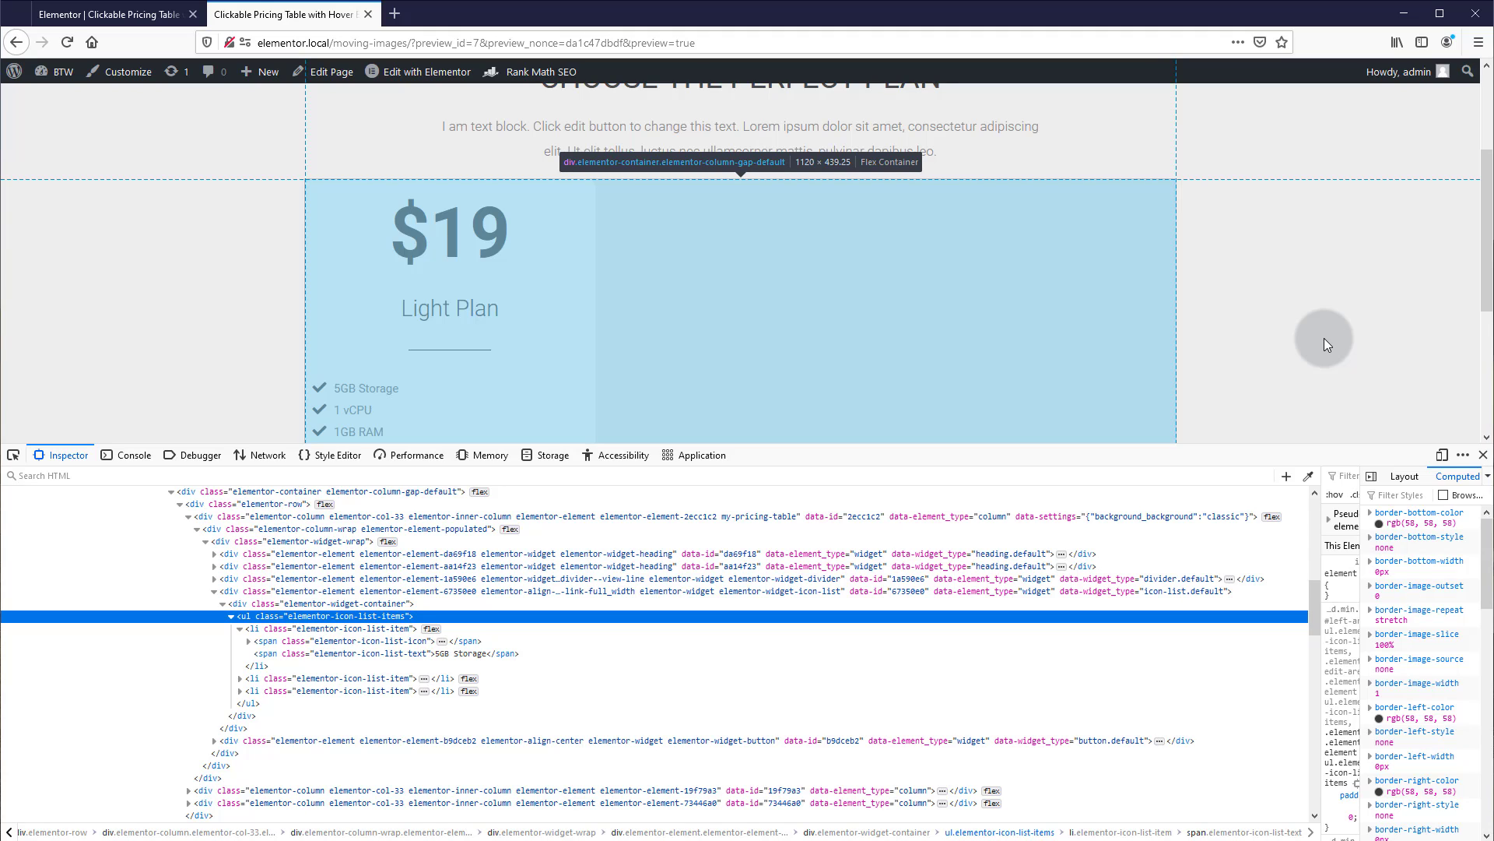
Step: Switch to the Elementor editor and open the icon list's Custom CSS settings
{"action": "left_click", "coordinate": [107, 16]}
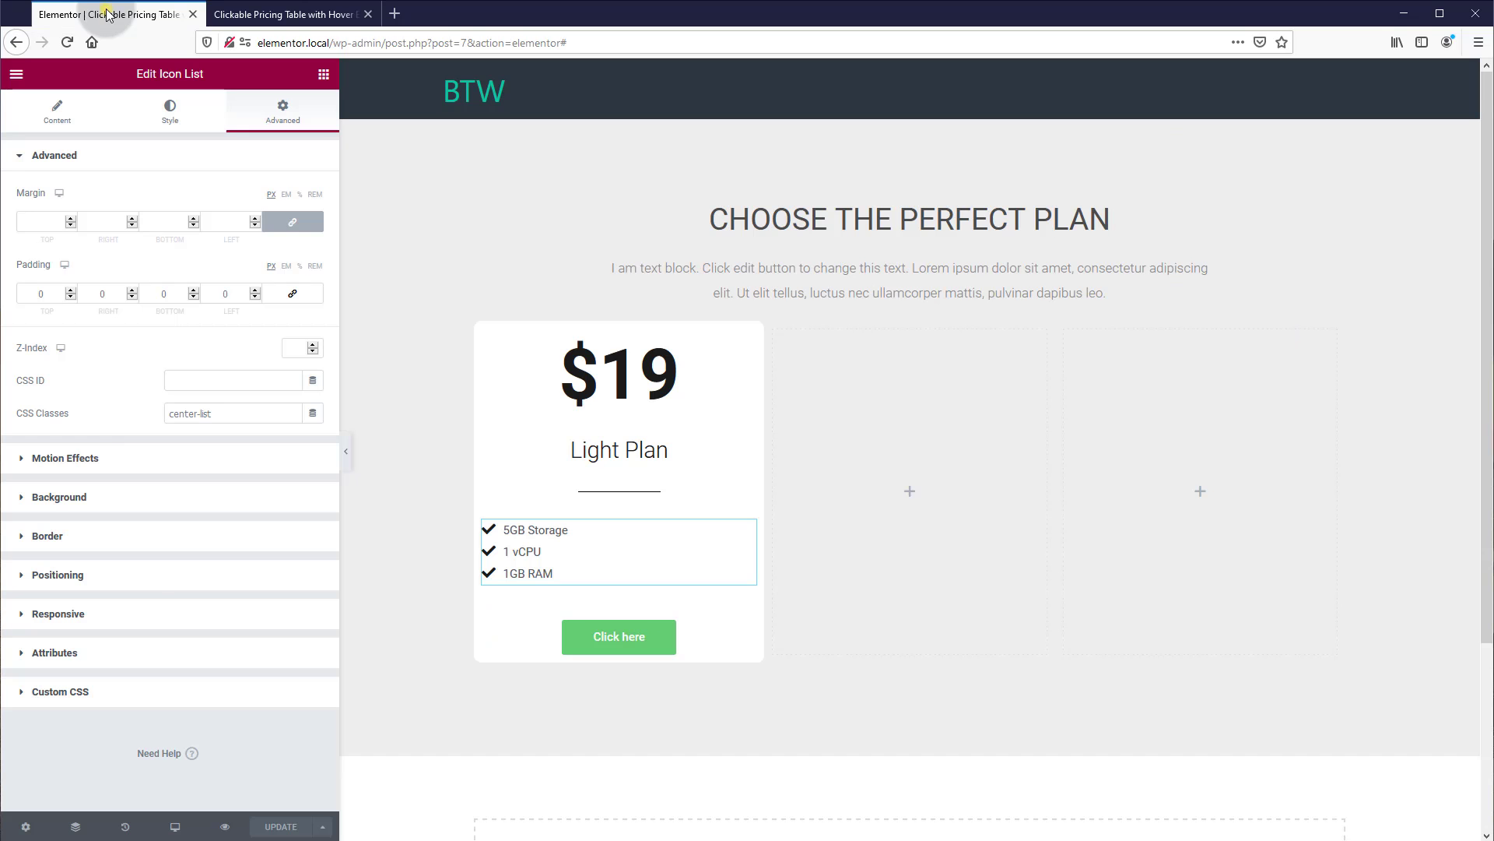
{"action": "left_click", "coordinate": [66, 695]}
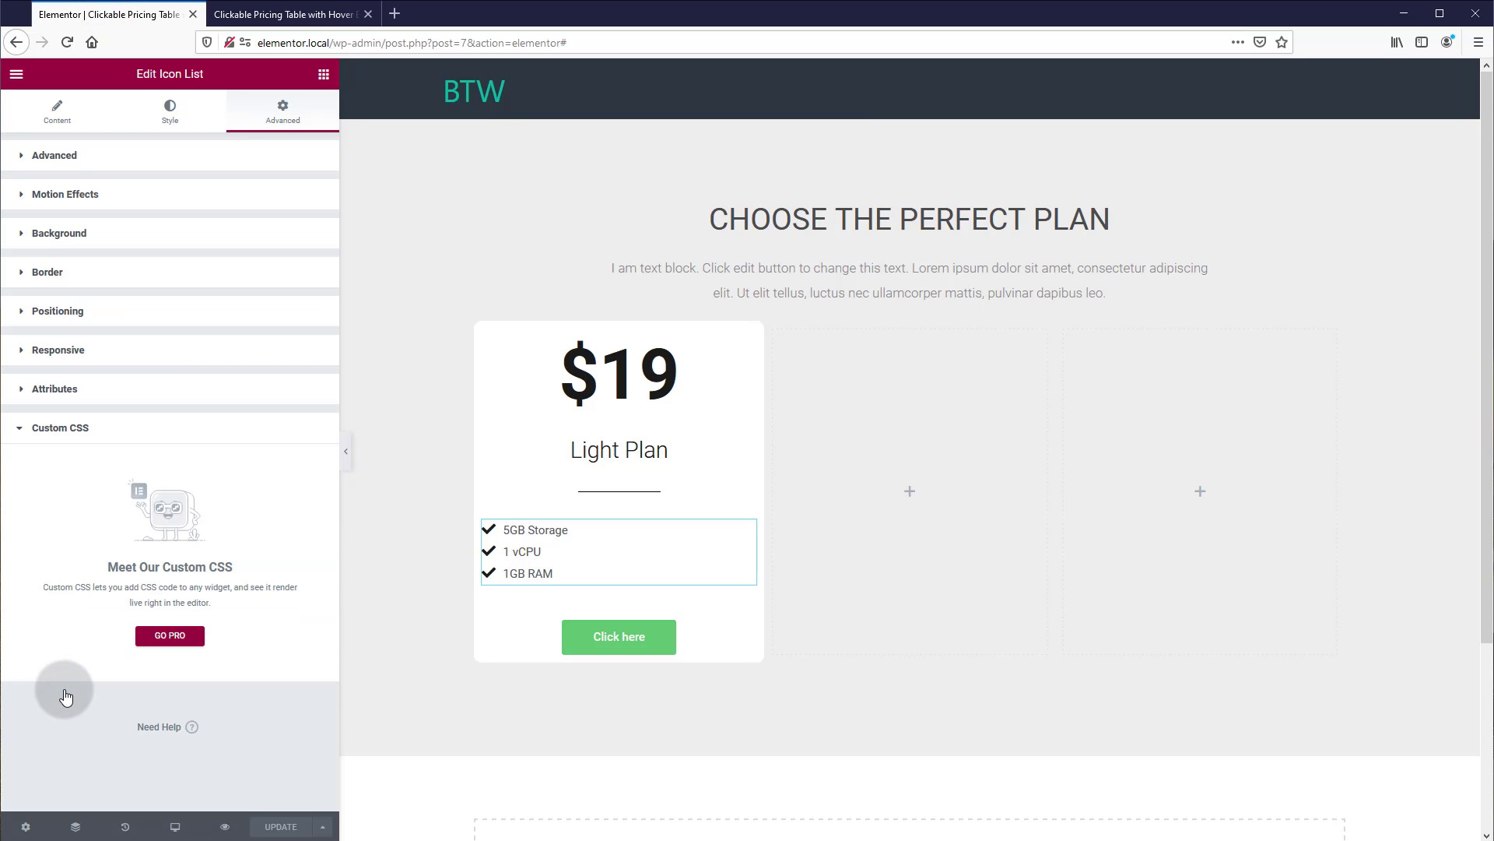
Step: Switch back to the page preview, open Additional CSS in the theme customizer, and start a new line below the existing rules
{"action": "key", "text": "ctrl+Tab"}
{"action": "left_click_drag", "start_coordinate": [1057, 445], "coordinate": [1128, 620]}
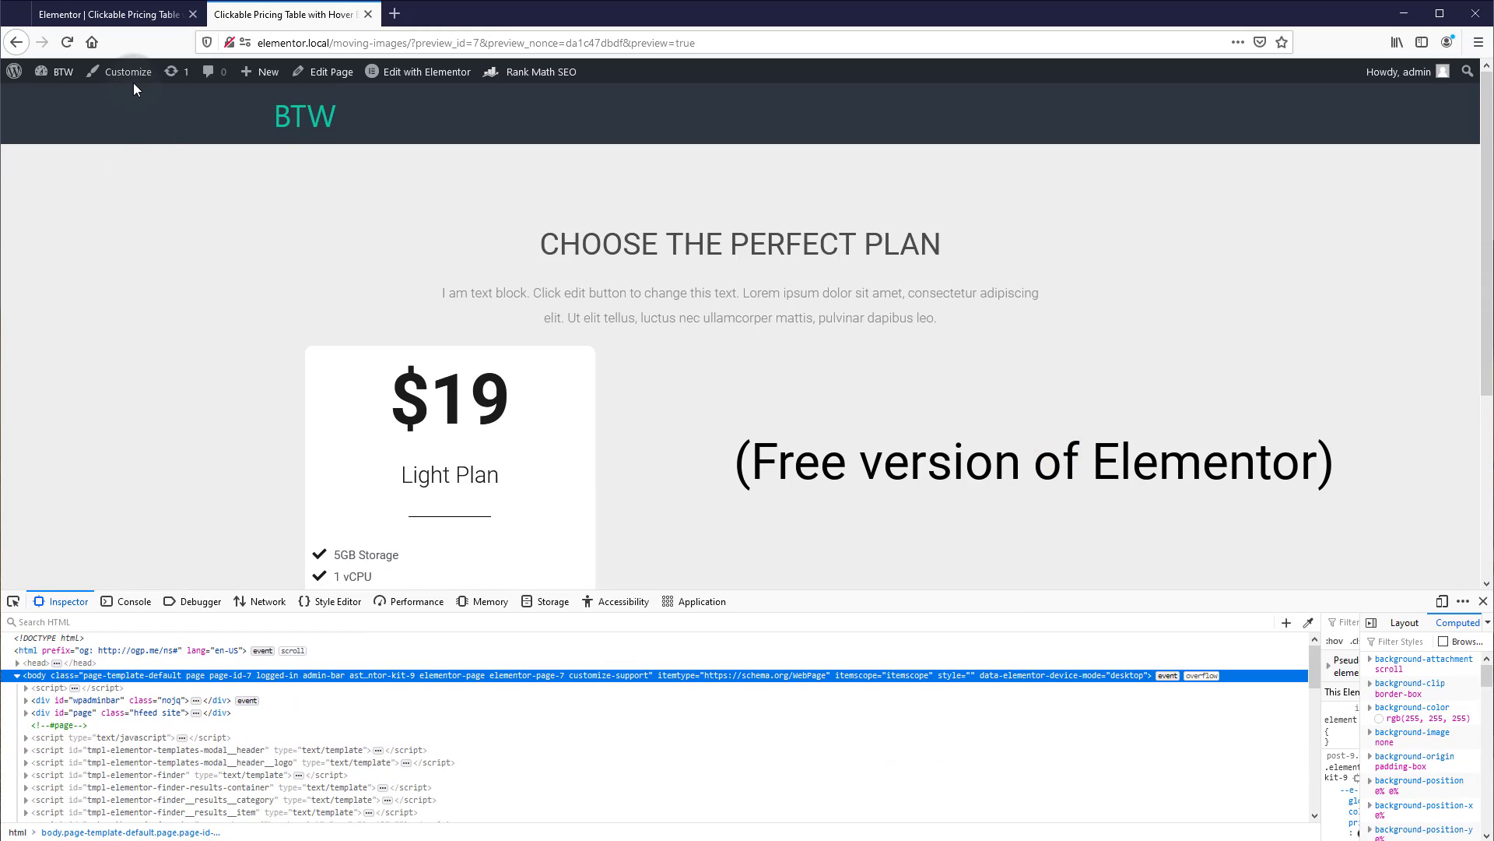
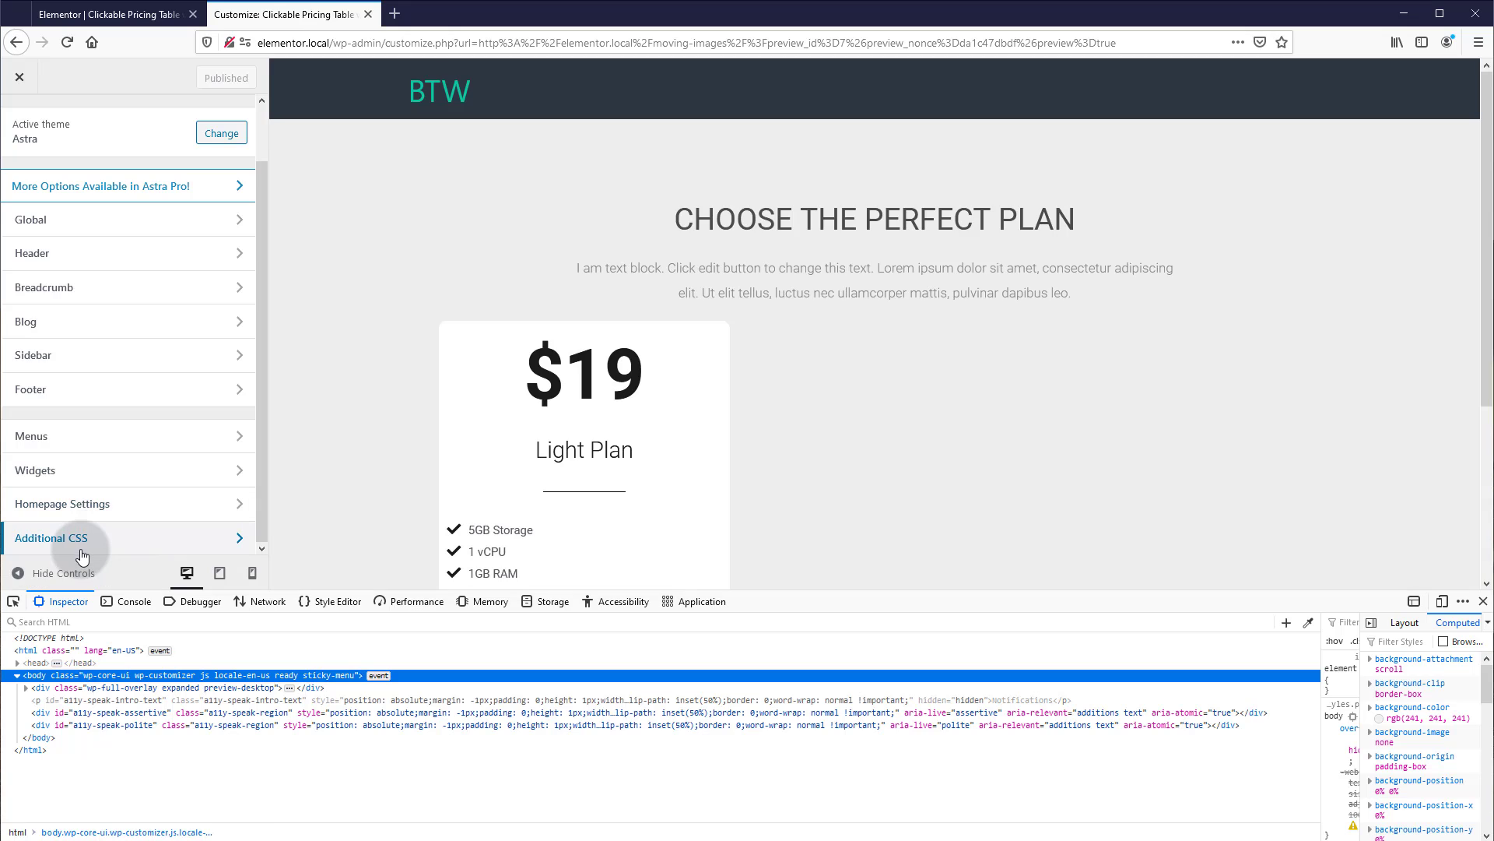
{"action": "left_click", "coordinate": [82, 554]}
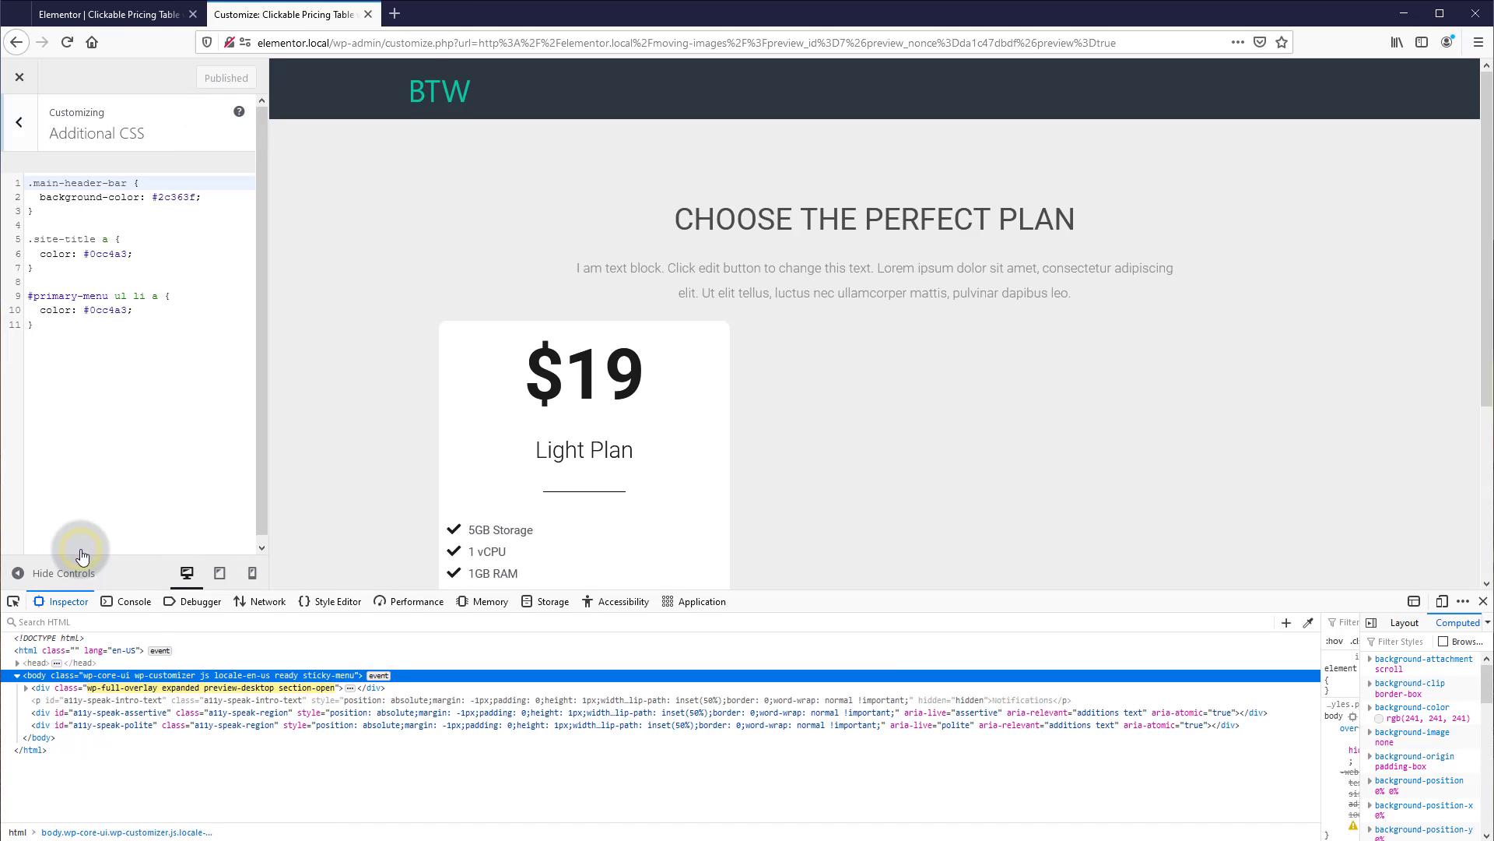
{"action": "left_click", "coordinate": [63, 322]}
{"action": "key", "text": "Return"}
{"action": "key", "text": "Return"}
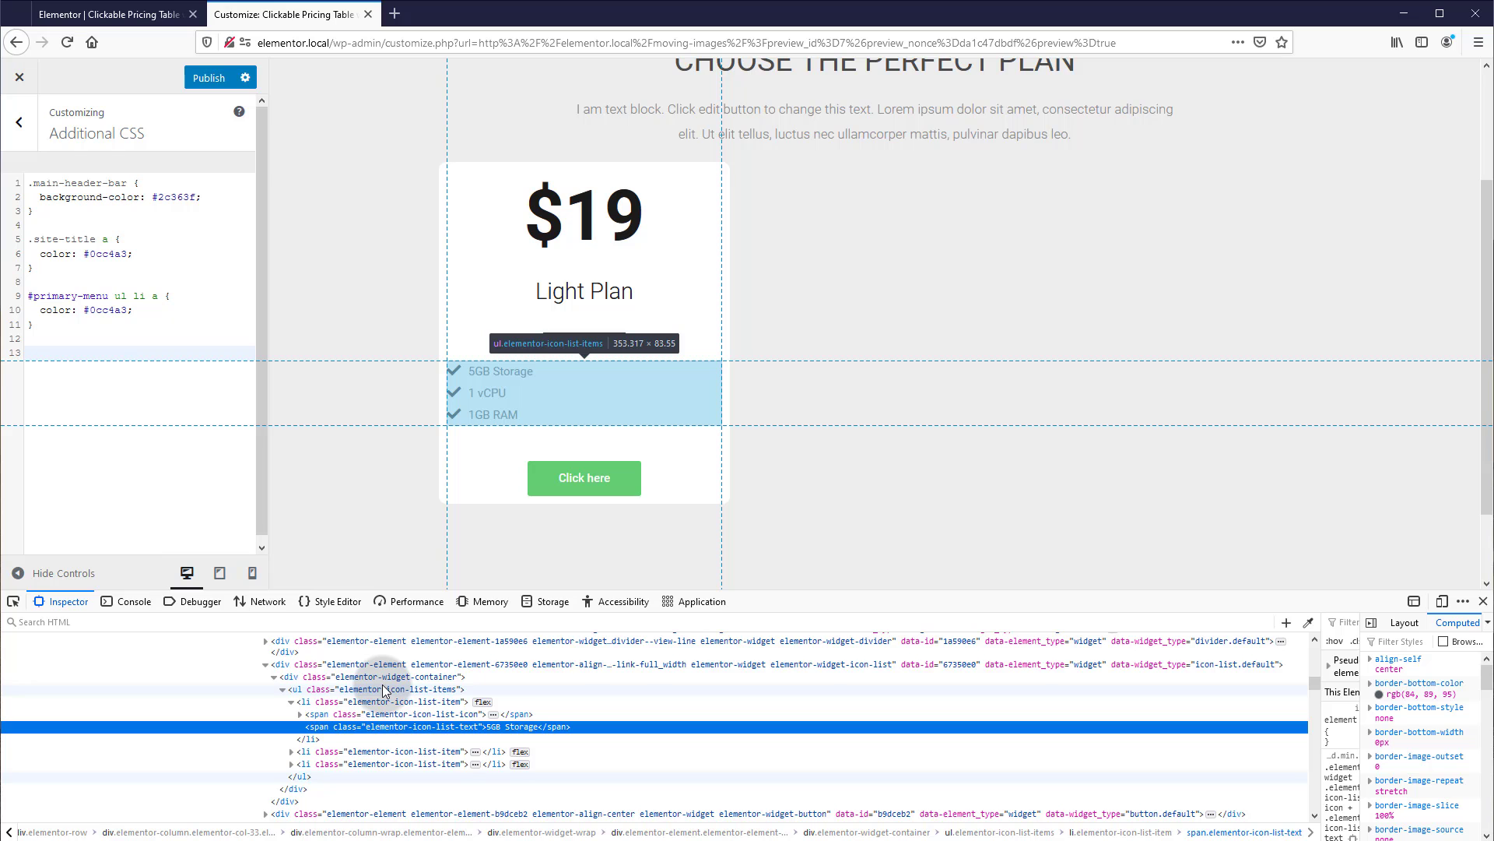
Step: Add a CSS rule for ".my-pricing-table .center-list ul" with "display: inline-block;"
{"action": "scroll", "coordinate": [384, 691], "scroll_direction": "up", "scroll_amount": 2}
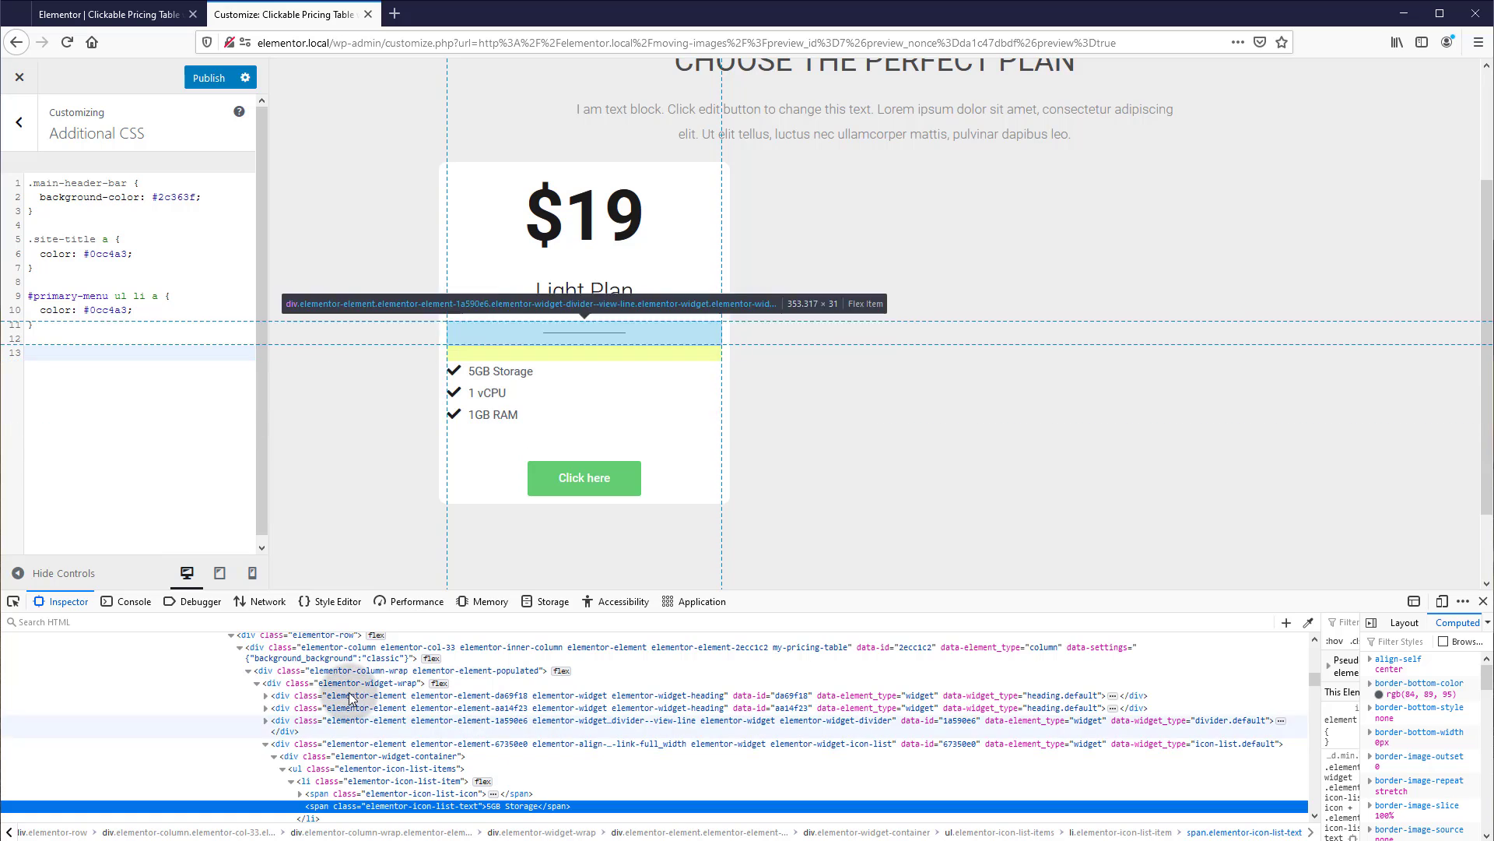
{"action": "left_click", "coordinate": [63, 355]}
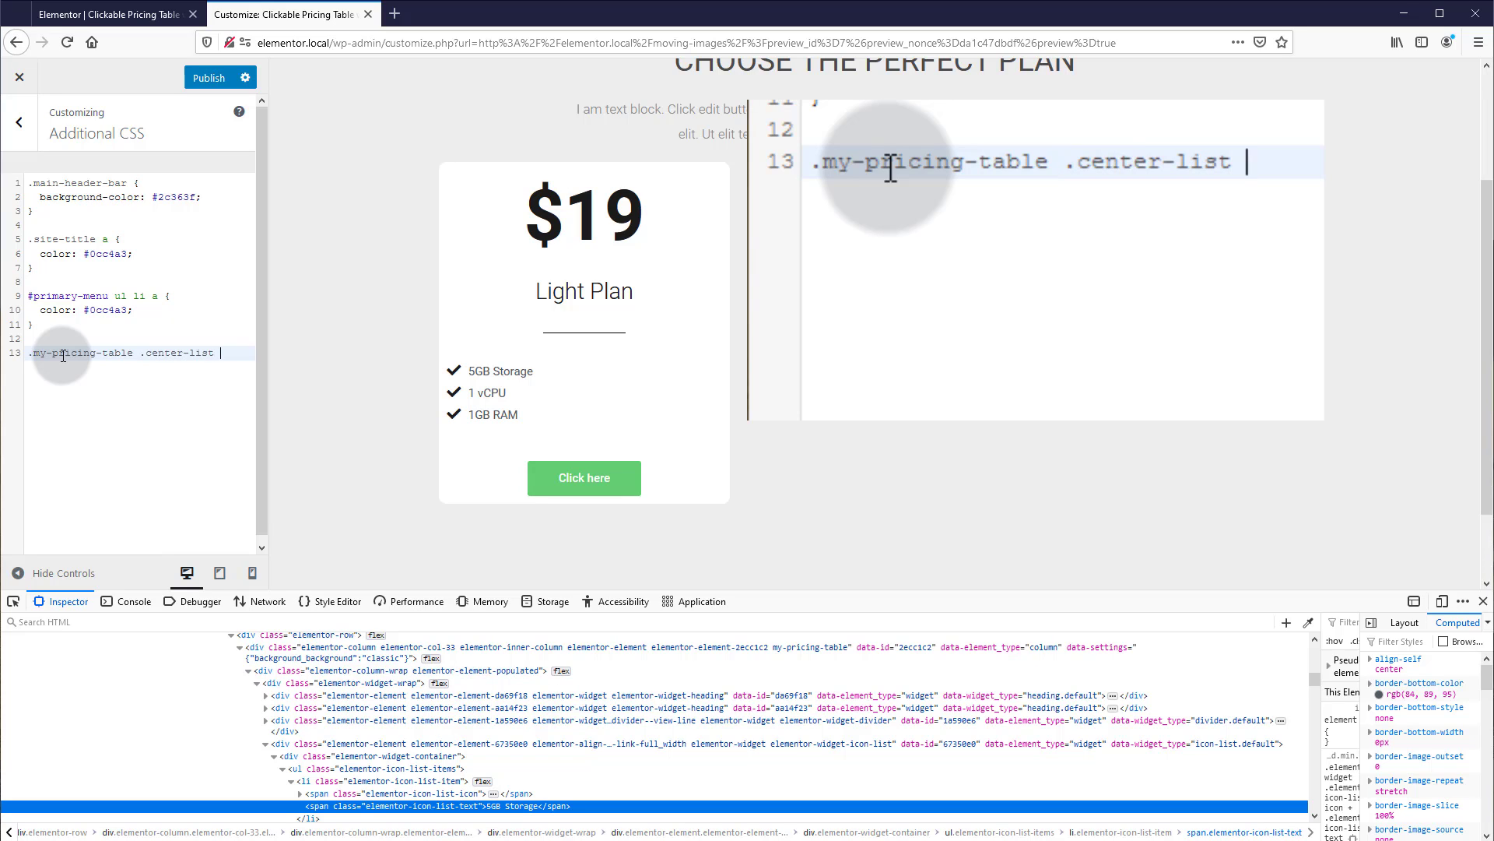
{"action": "key", "text": "Return"}
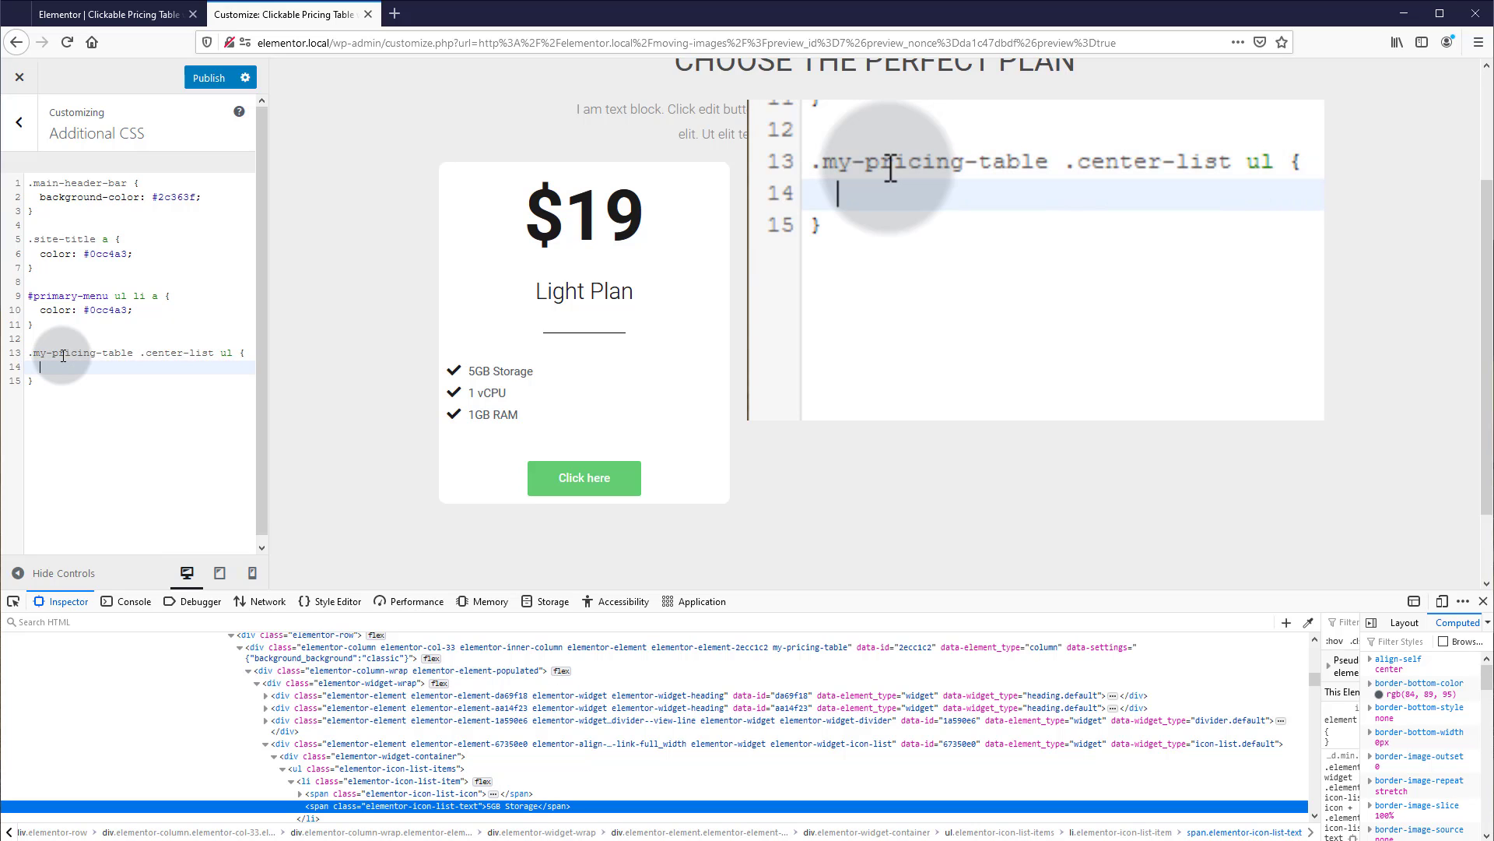
{"action": "type", "text": "display: "}
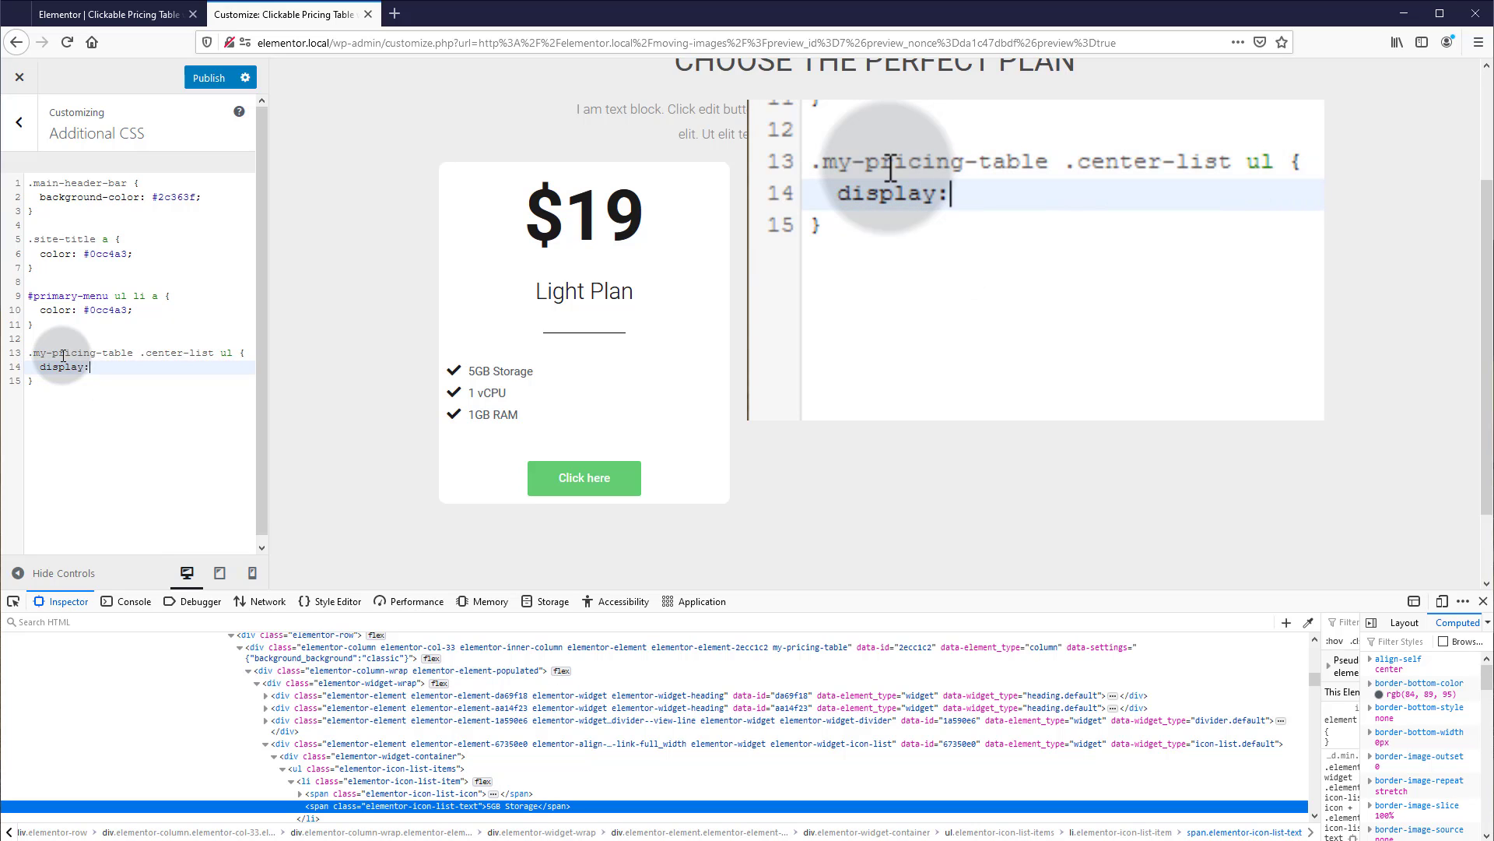
{"action": "type", "text": "inline-bl"}
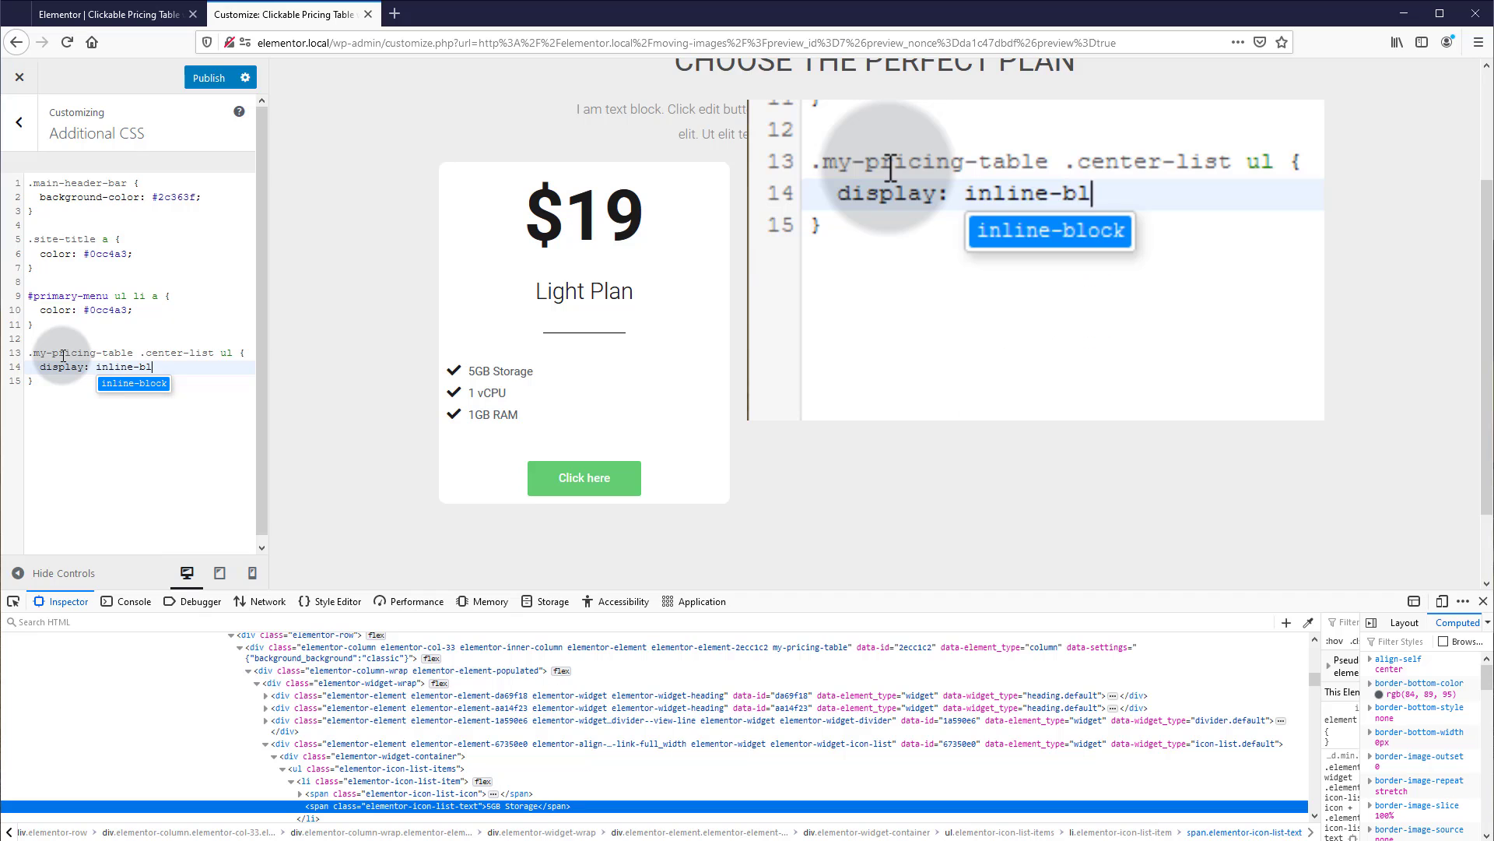
{"action": "type", "text": "ock;"}
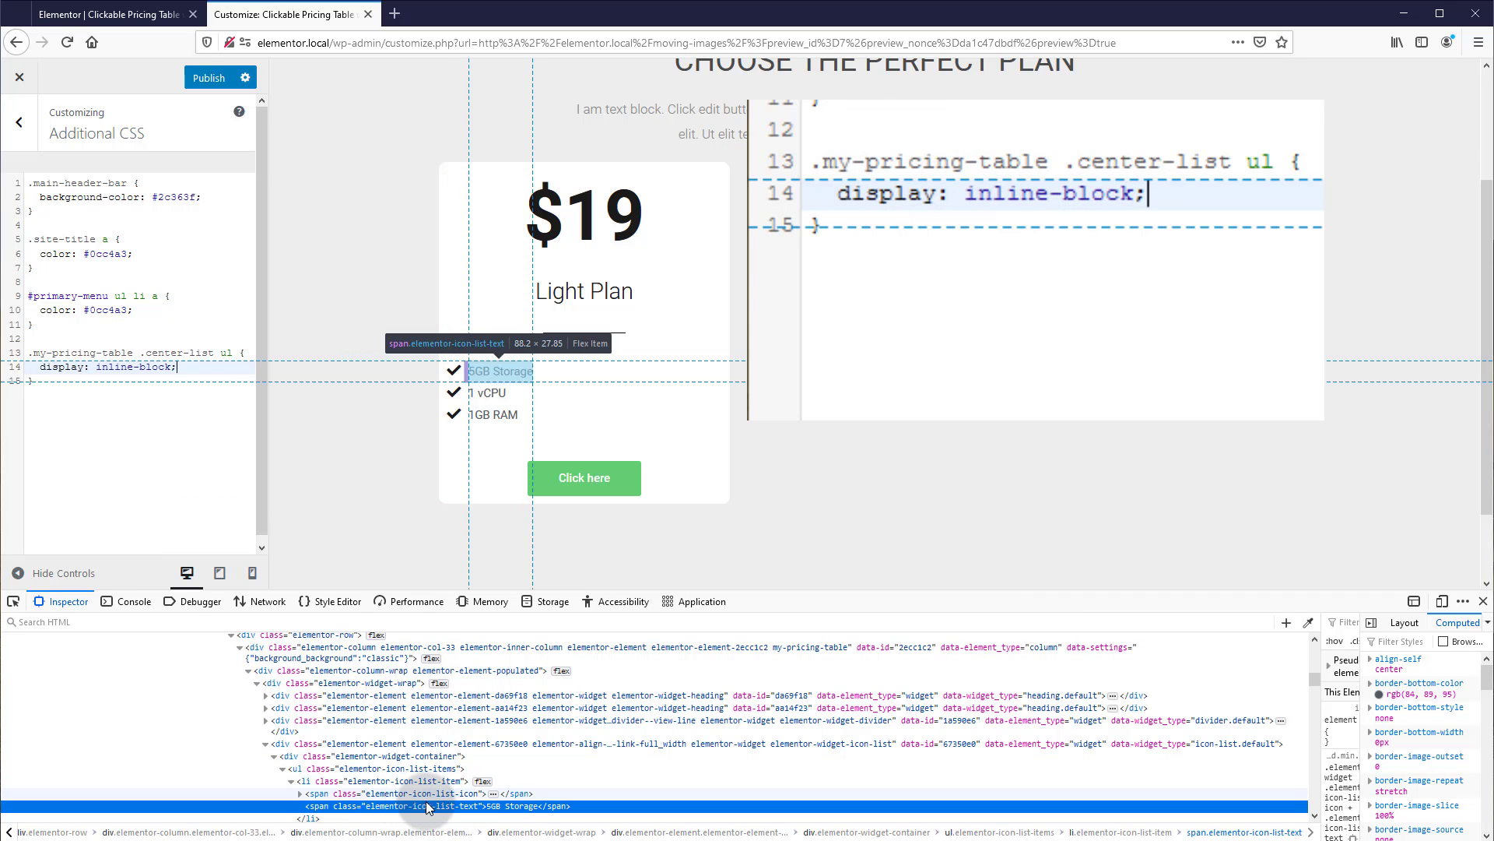
Step: Delete the display value in the ".center-list ul" rule and re-enter it as inline-block
{"action": "left_click", "coordinate": [390, 768]}
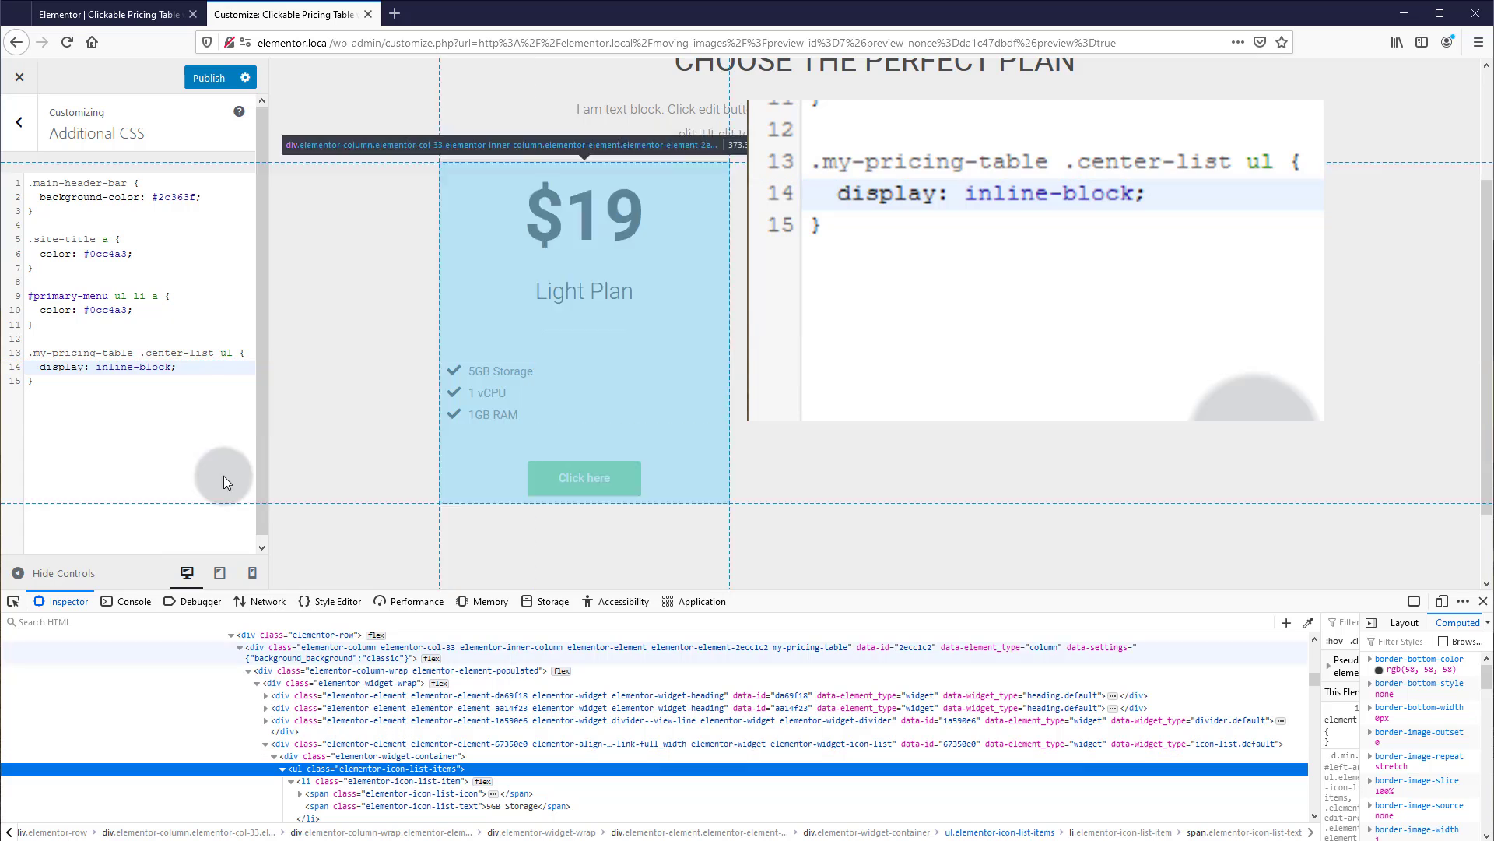
{"action": "left_click_drag", "start_coordinate": [177, 366], "coordinate": [97, 366]}
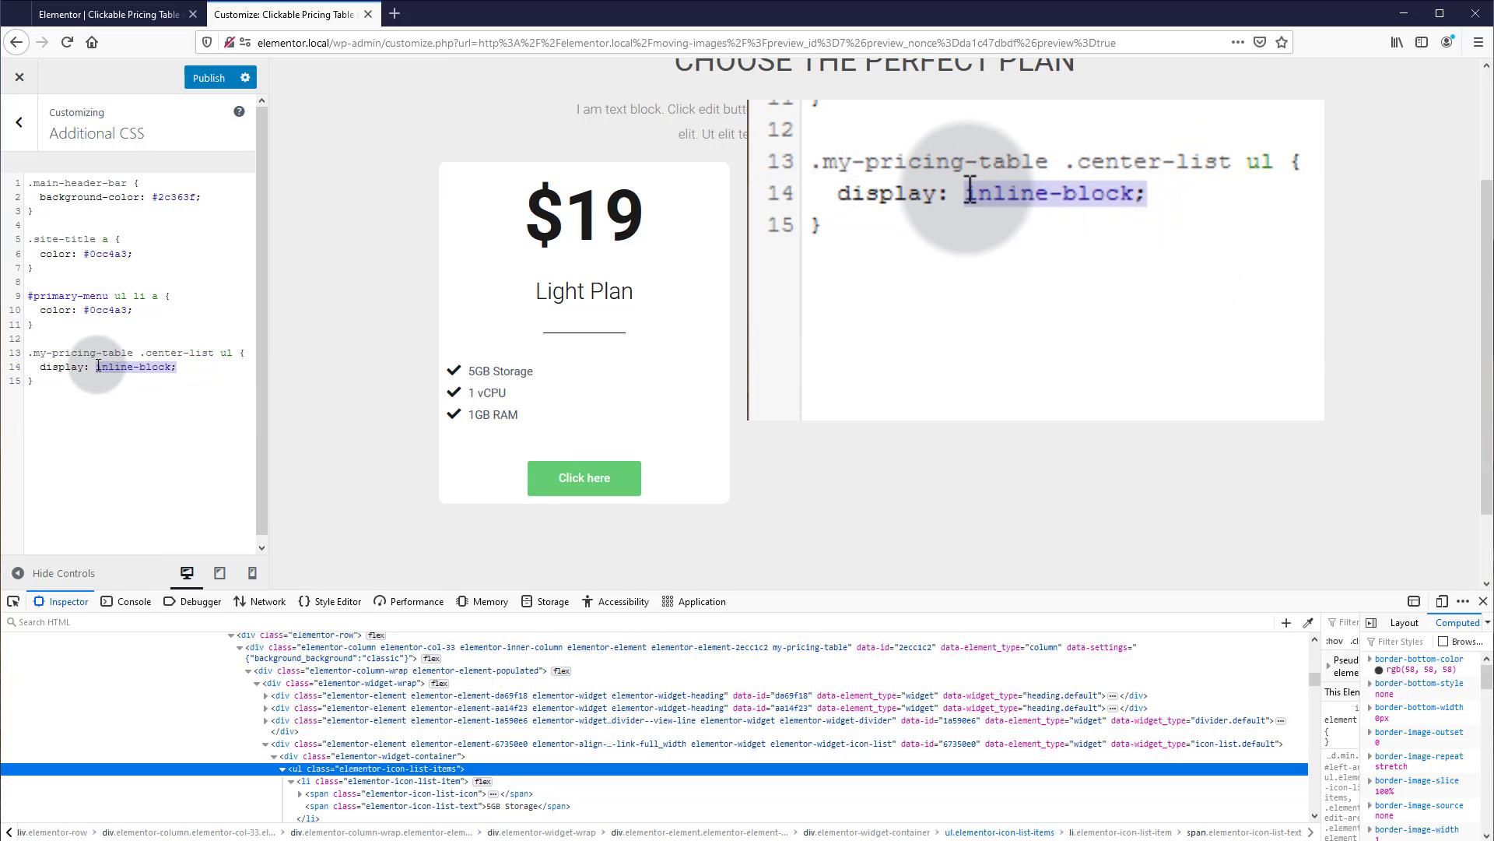
{"action": "key", "text": "BackSpace"}
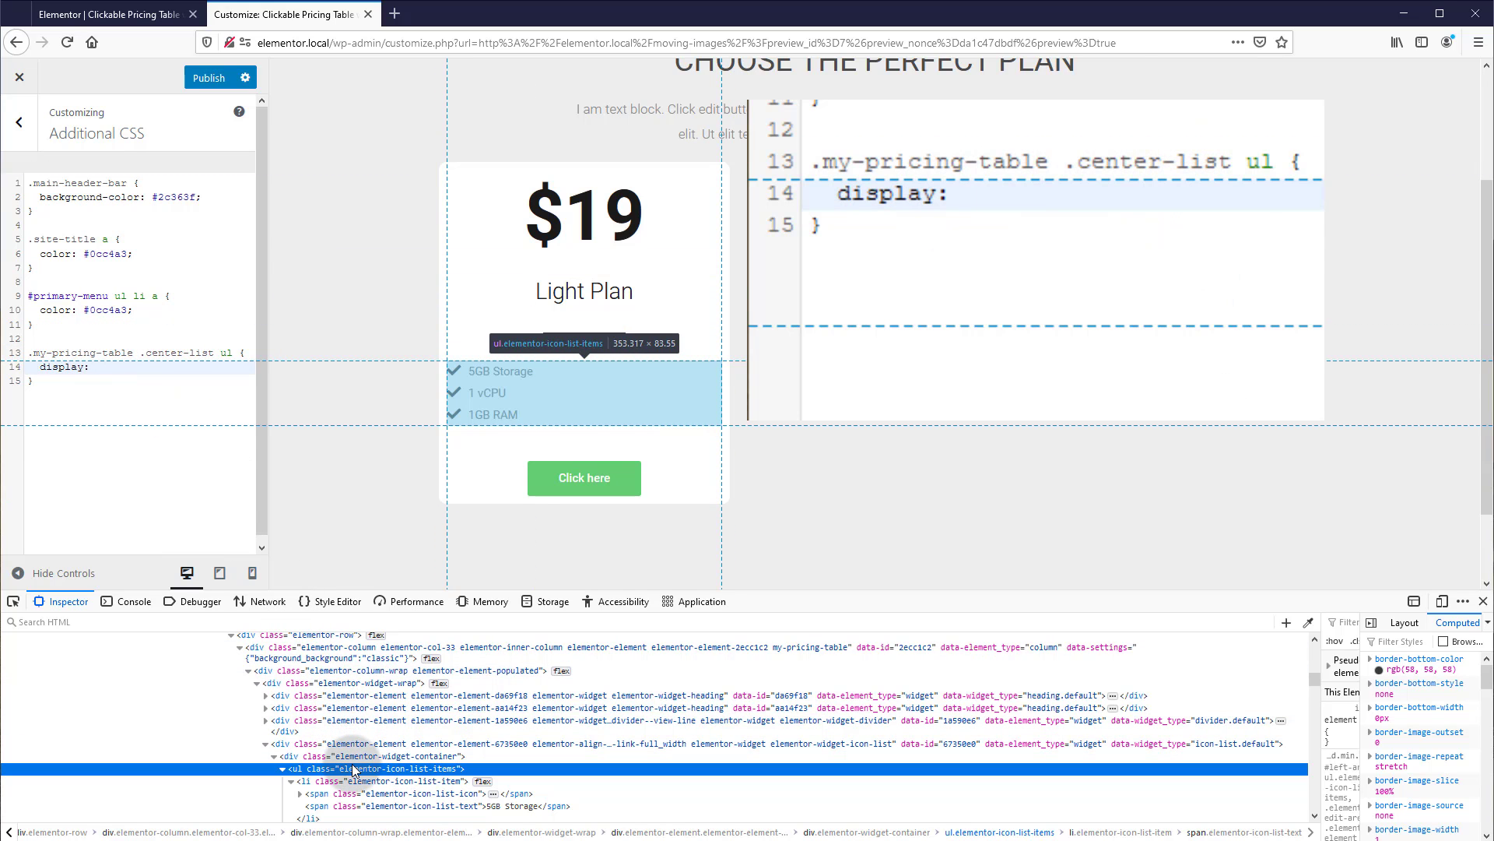
{"action": "left_click", "coordinate": [113, 376]}
{"action": "type", "text": "in"}
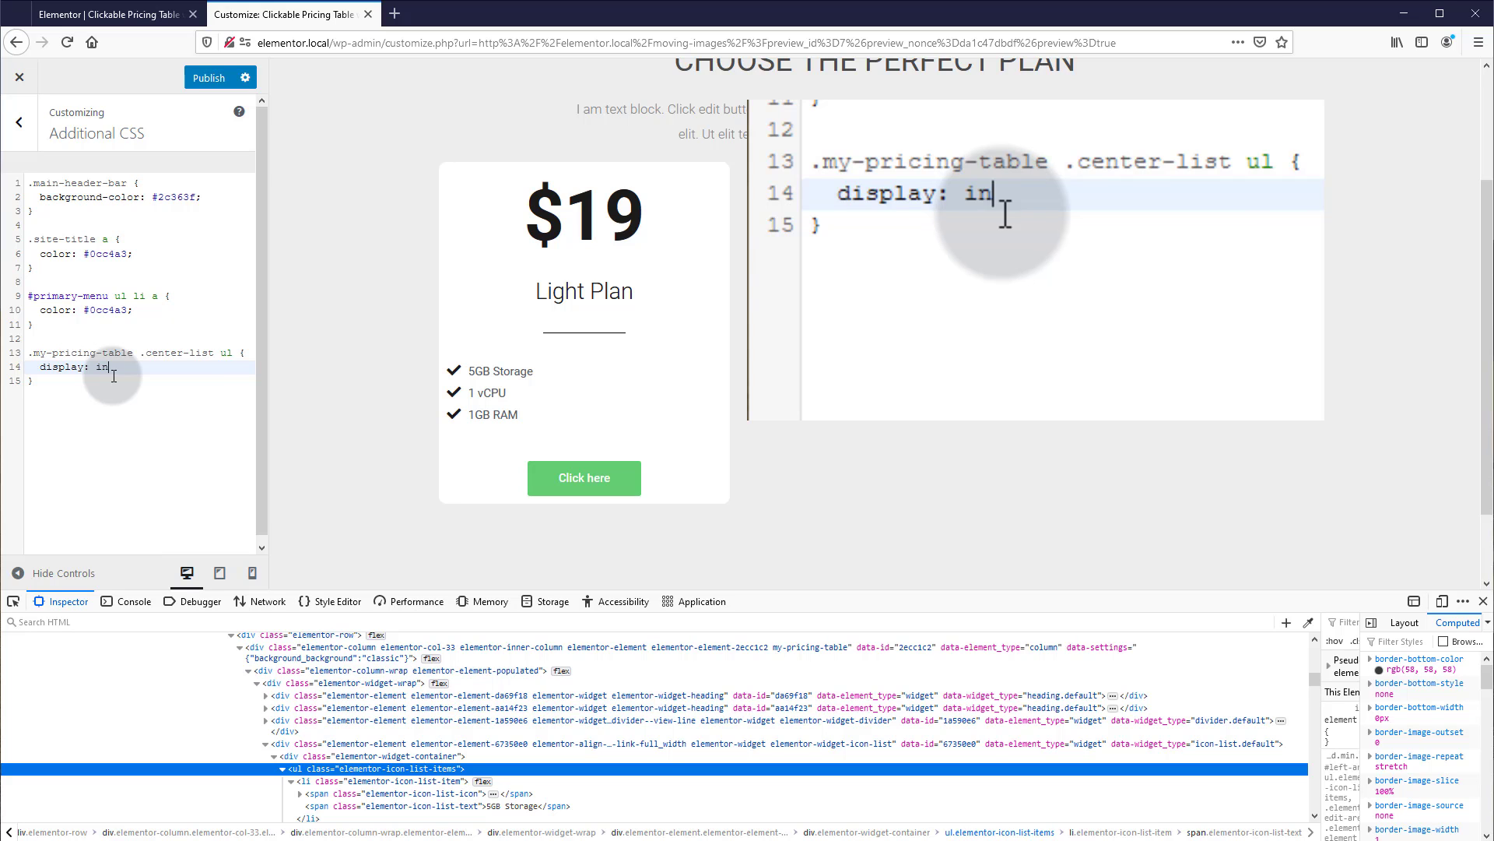
{"action": "type", "text": "line-block"}
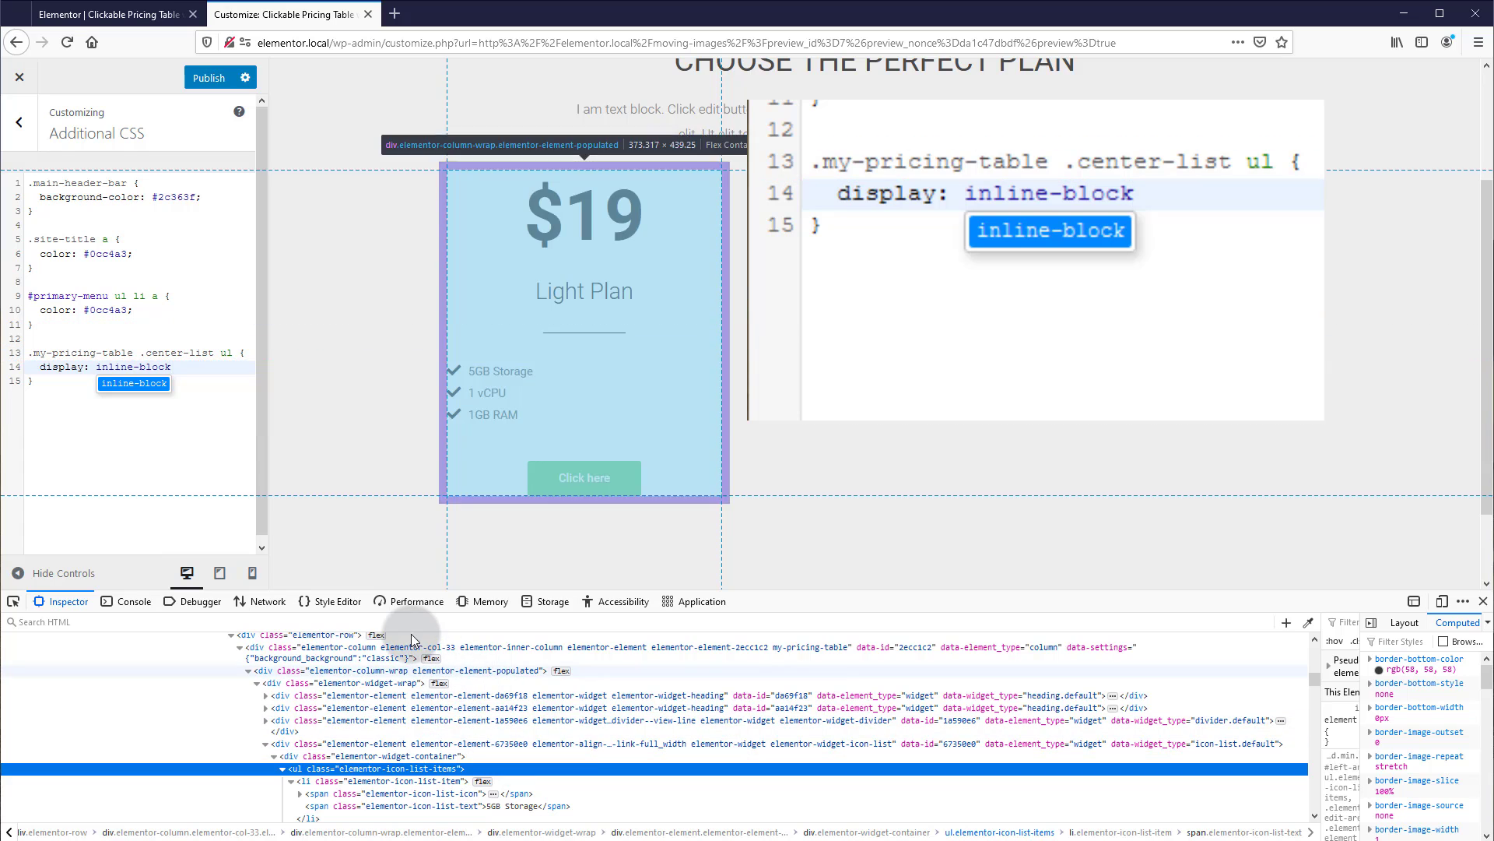
Step: Add a second CSS rule for ".my-pricing-table .center-list .elementor-widget-container" with "text-align: center;"
{"action": "left_click", "coordinate": [51, 382]}
{"action": "key", "text": "Return"}
{"action": "key", "text": "Return"}
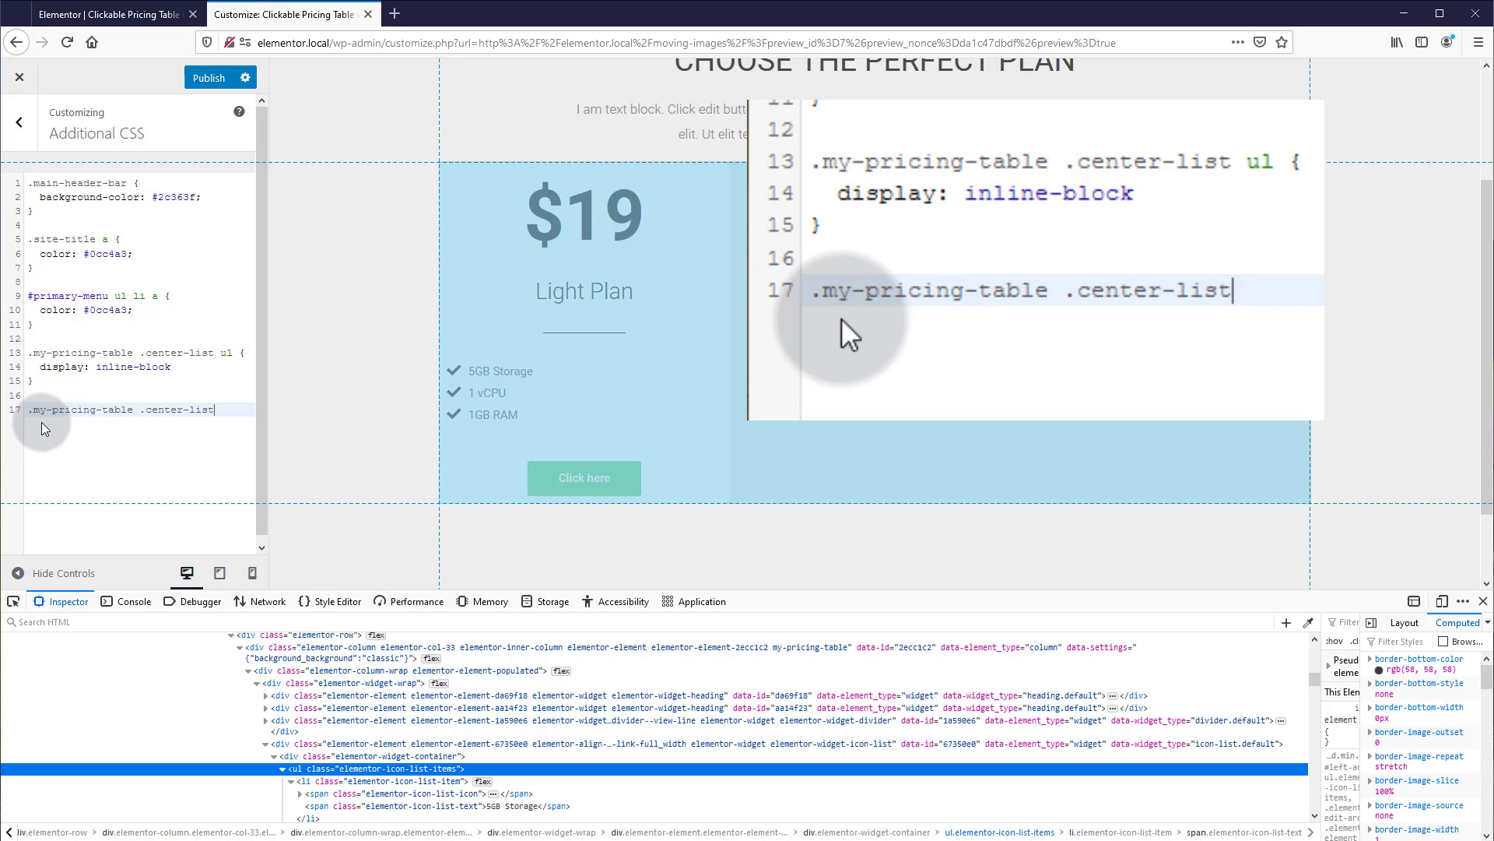
{"action": "type", "text": "lementor-widget-container"}
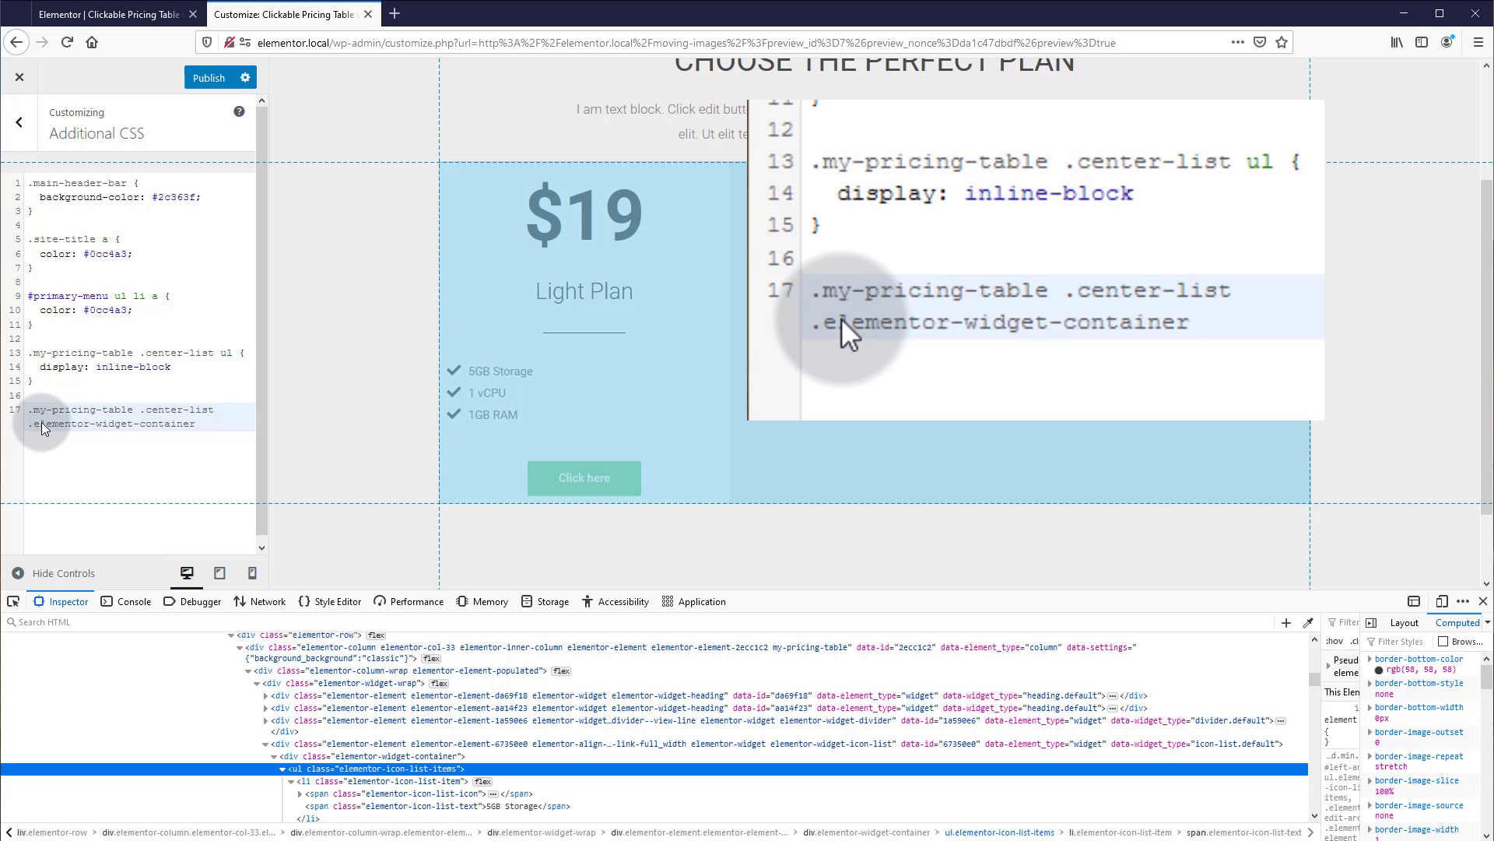
{"action": "type", "text": " {"}
{"action": "key", "text": "Return"}
{"action": "type", "text": "te"}
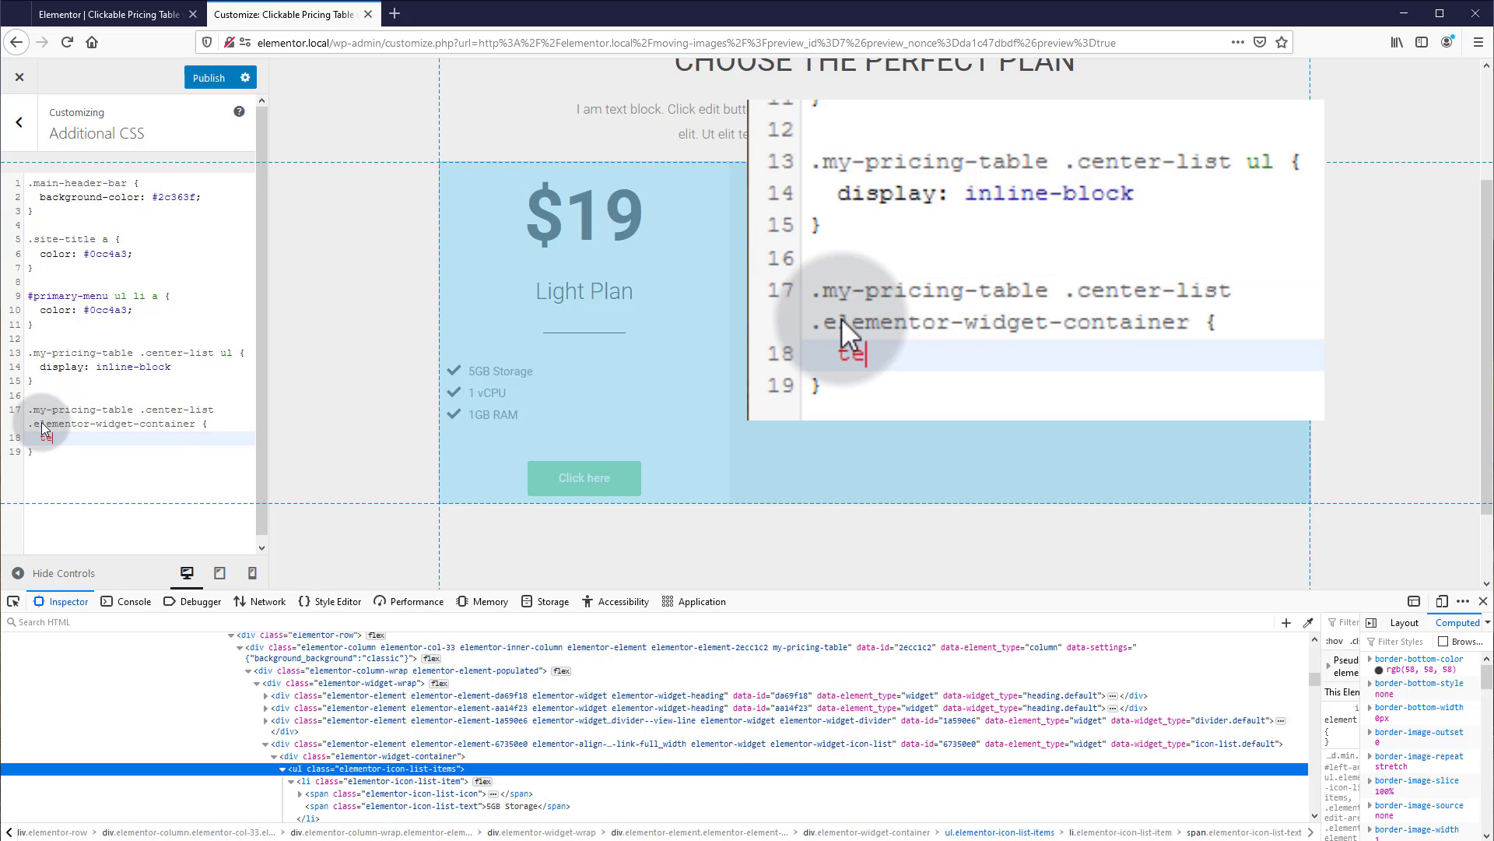
{"action": "type", "text": "xt-align: center"}
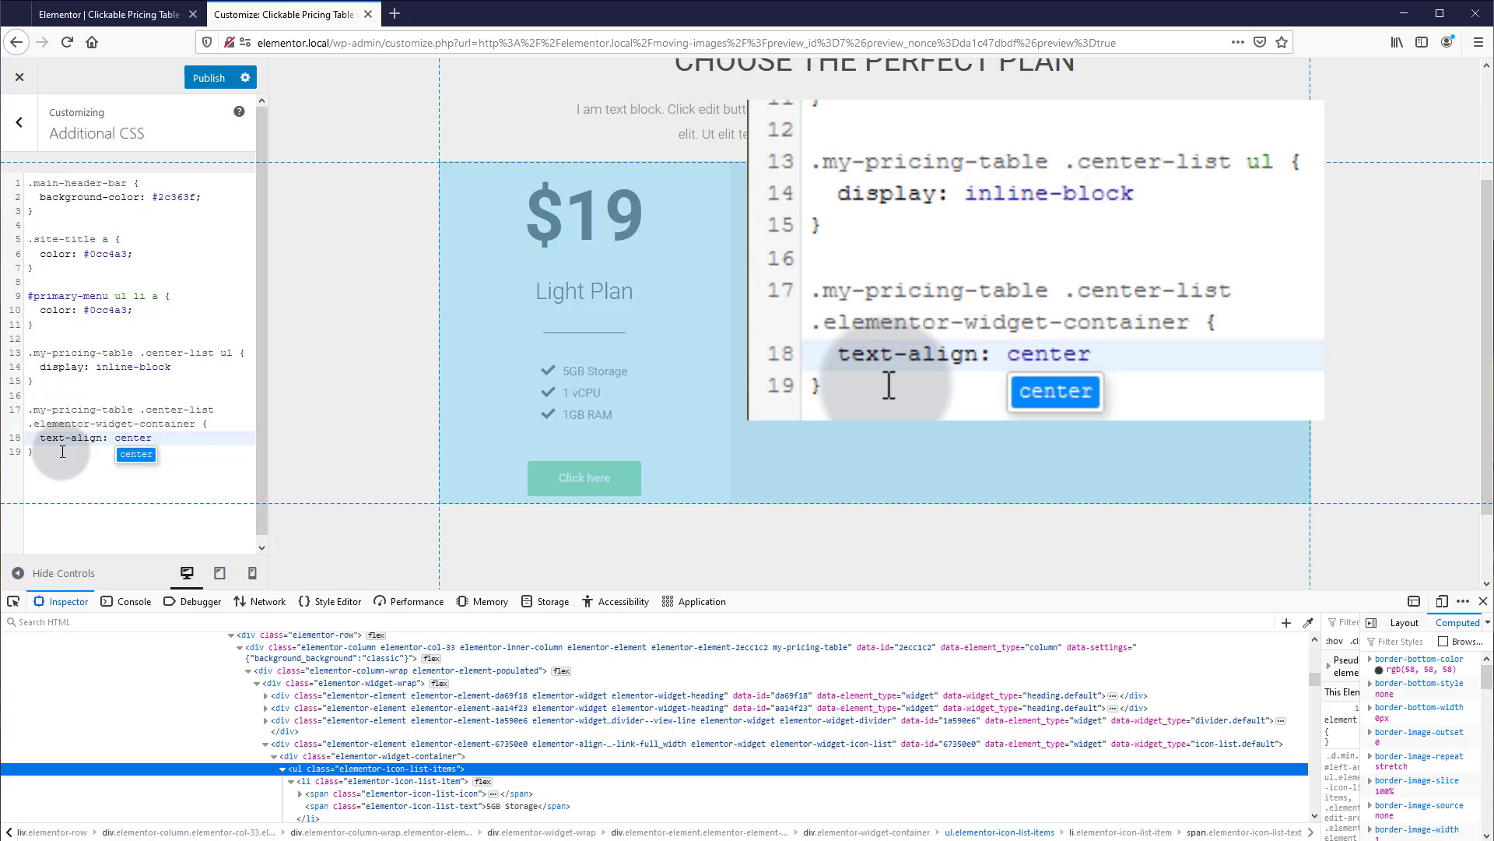
{"action": "type", "text": ";"}
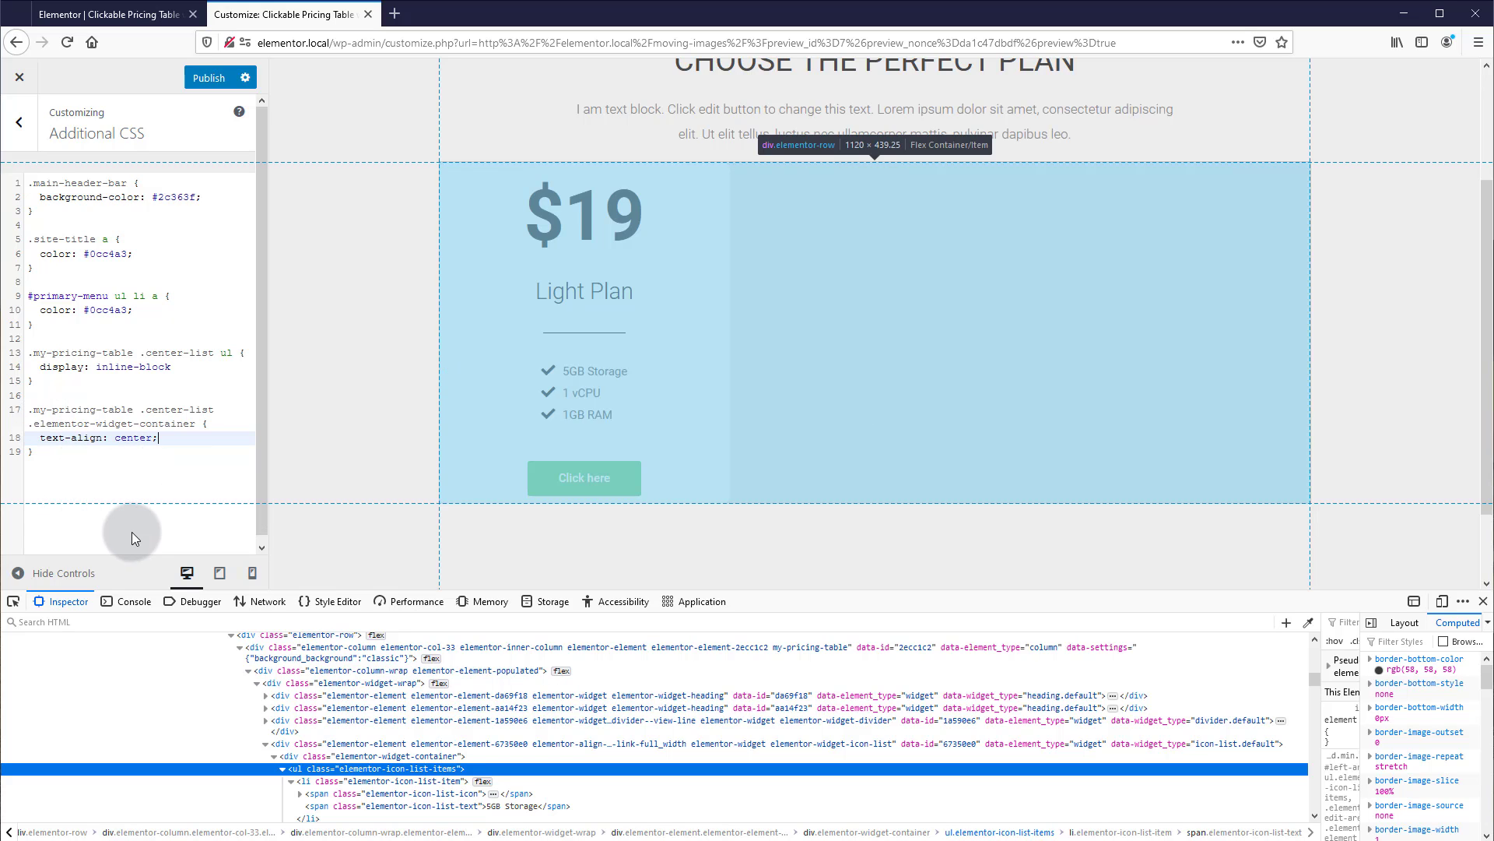
Step: Check the icon list and column in the live preview and publish the additional CSS
{"action": "left_click", "coordinate": [88, 532]}
{"action": "left_click", "coordinate": [323, 707]}
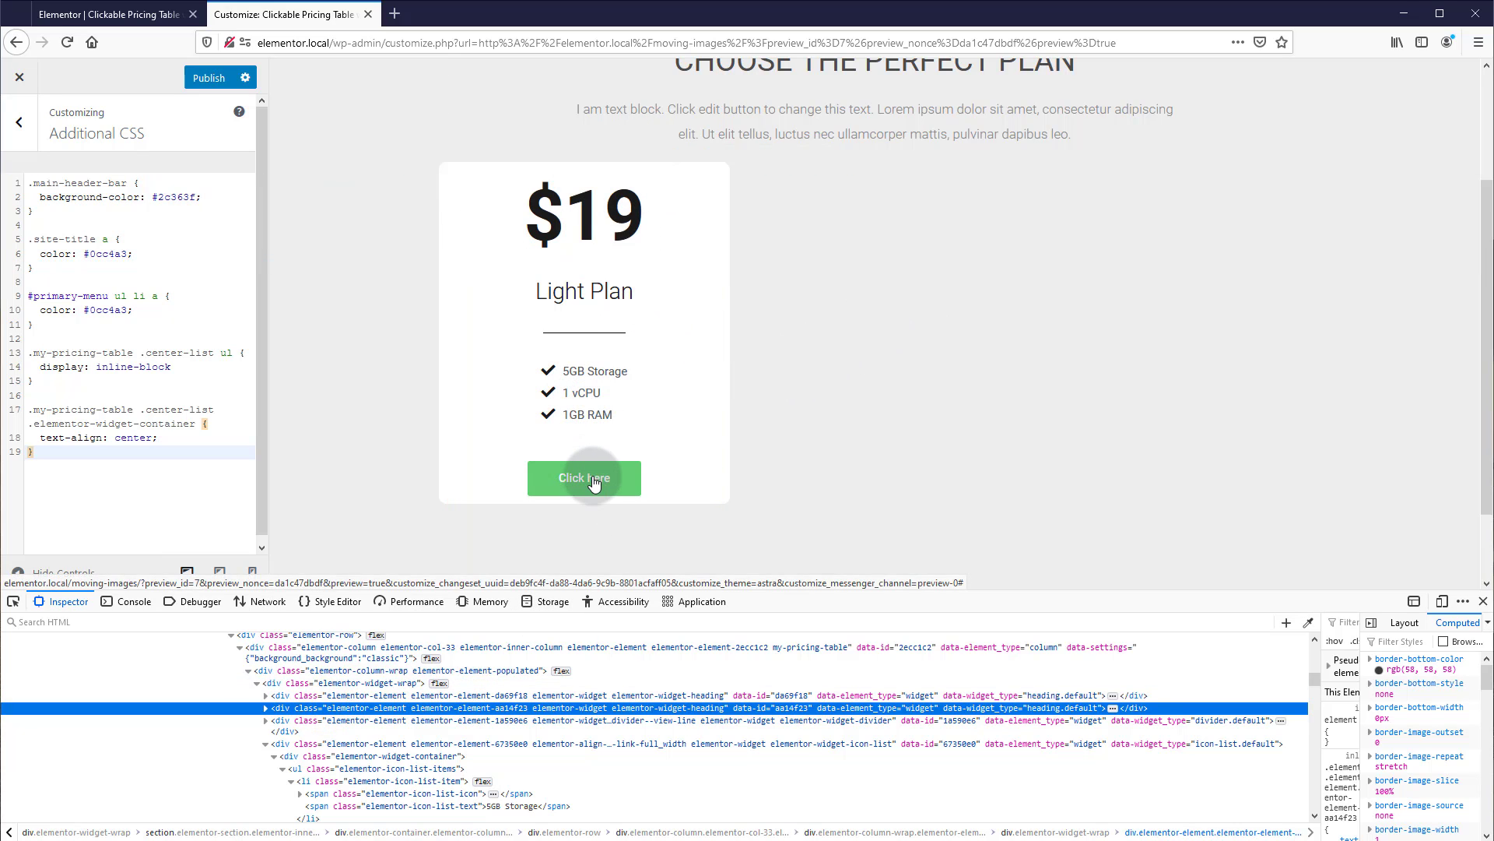
{"action": "left_click", "coordinate": [202, 78]}
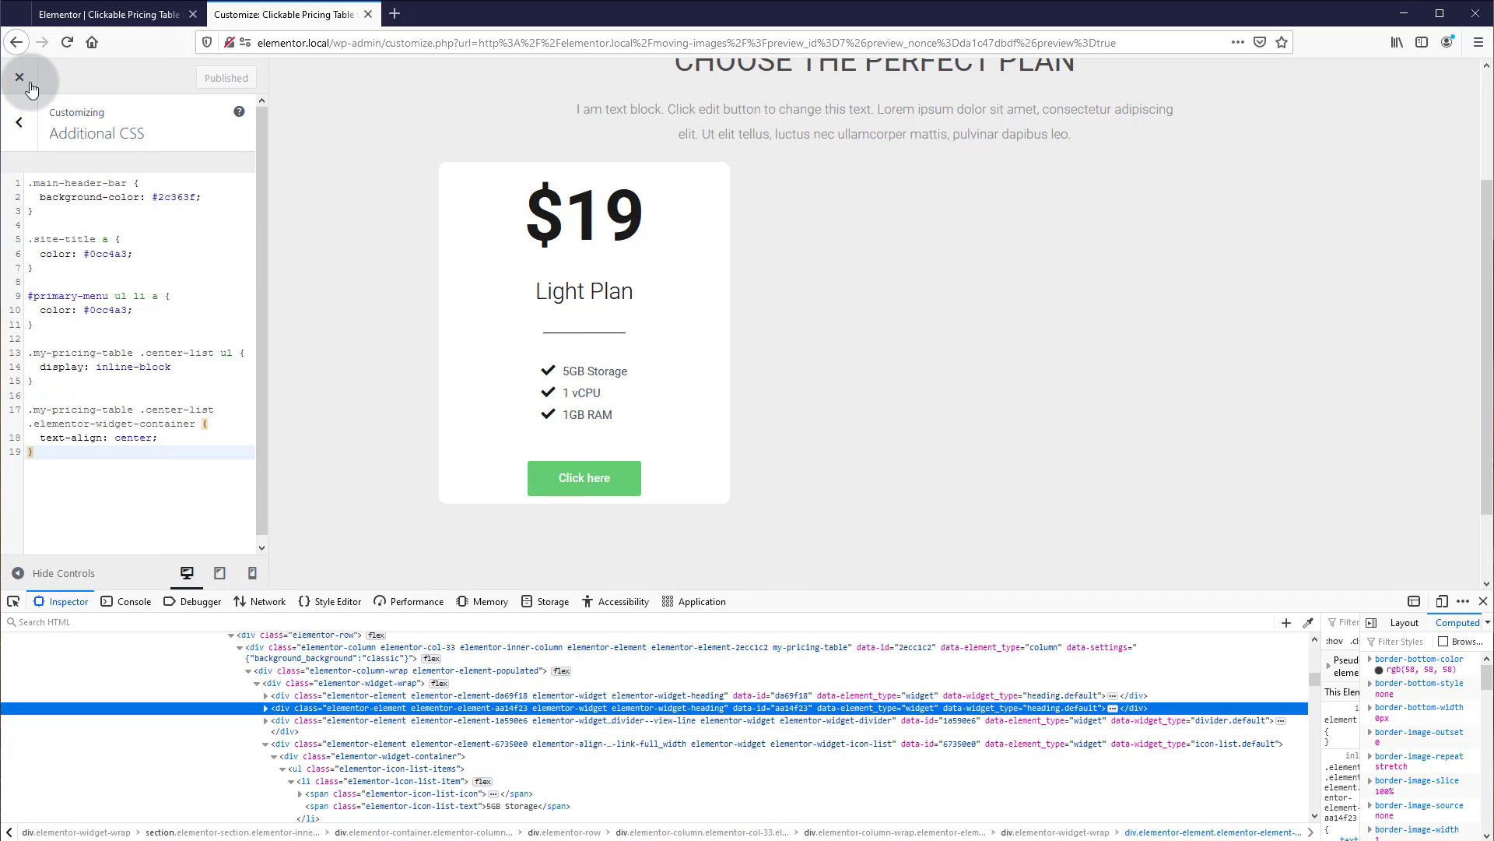
Step: In the Elementor editor, unlink the Light Plan column's padding values and set the top and bottom padding to 70 px
{"action": "left_click", "coordinate": [109, 14]}
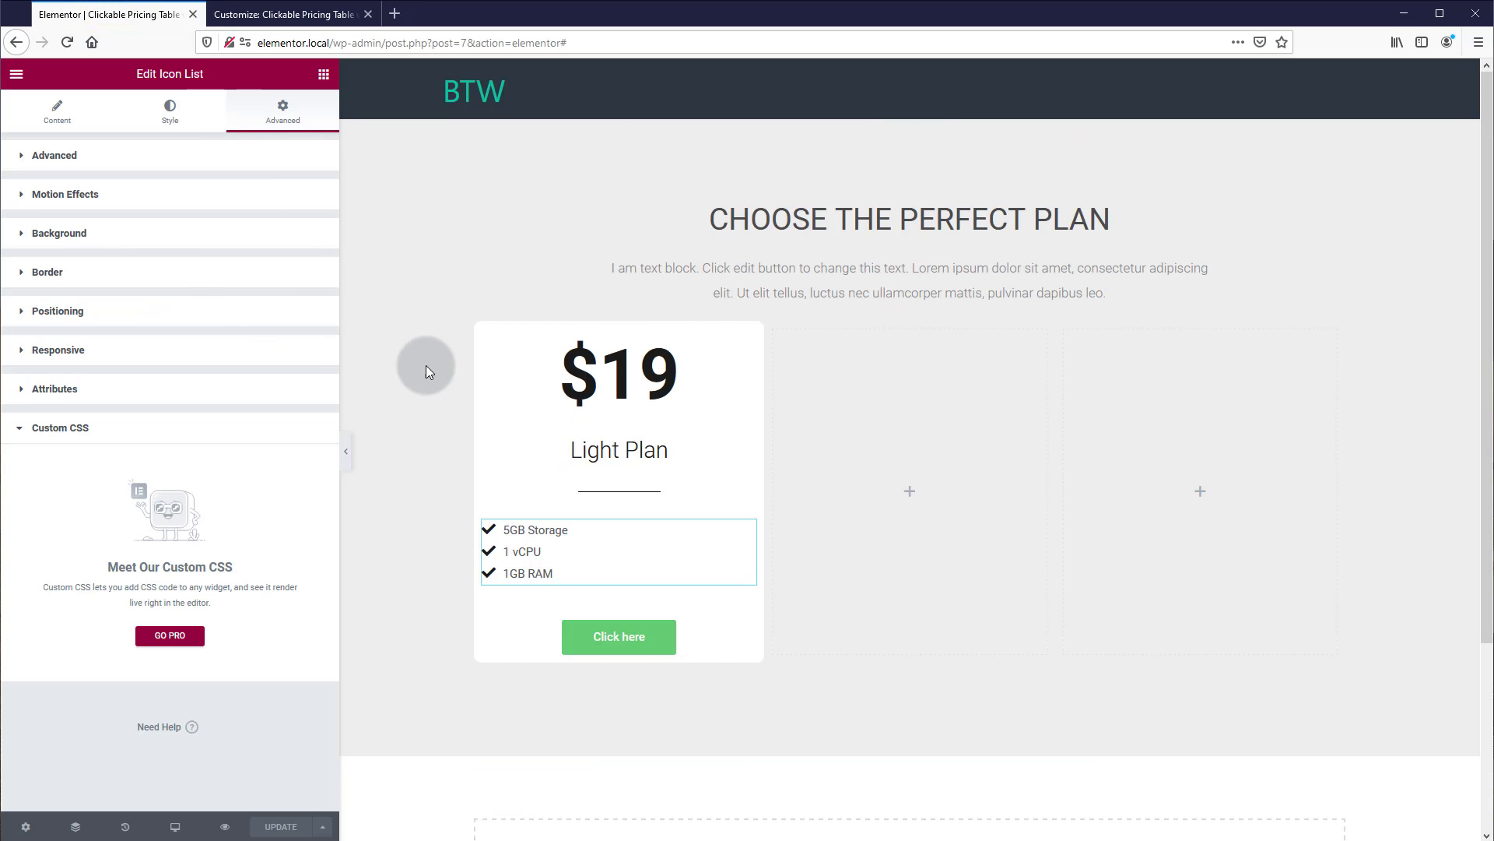
{"action": "left_click", "coordinate": [484, 330]}
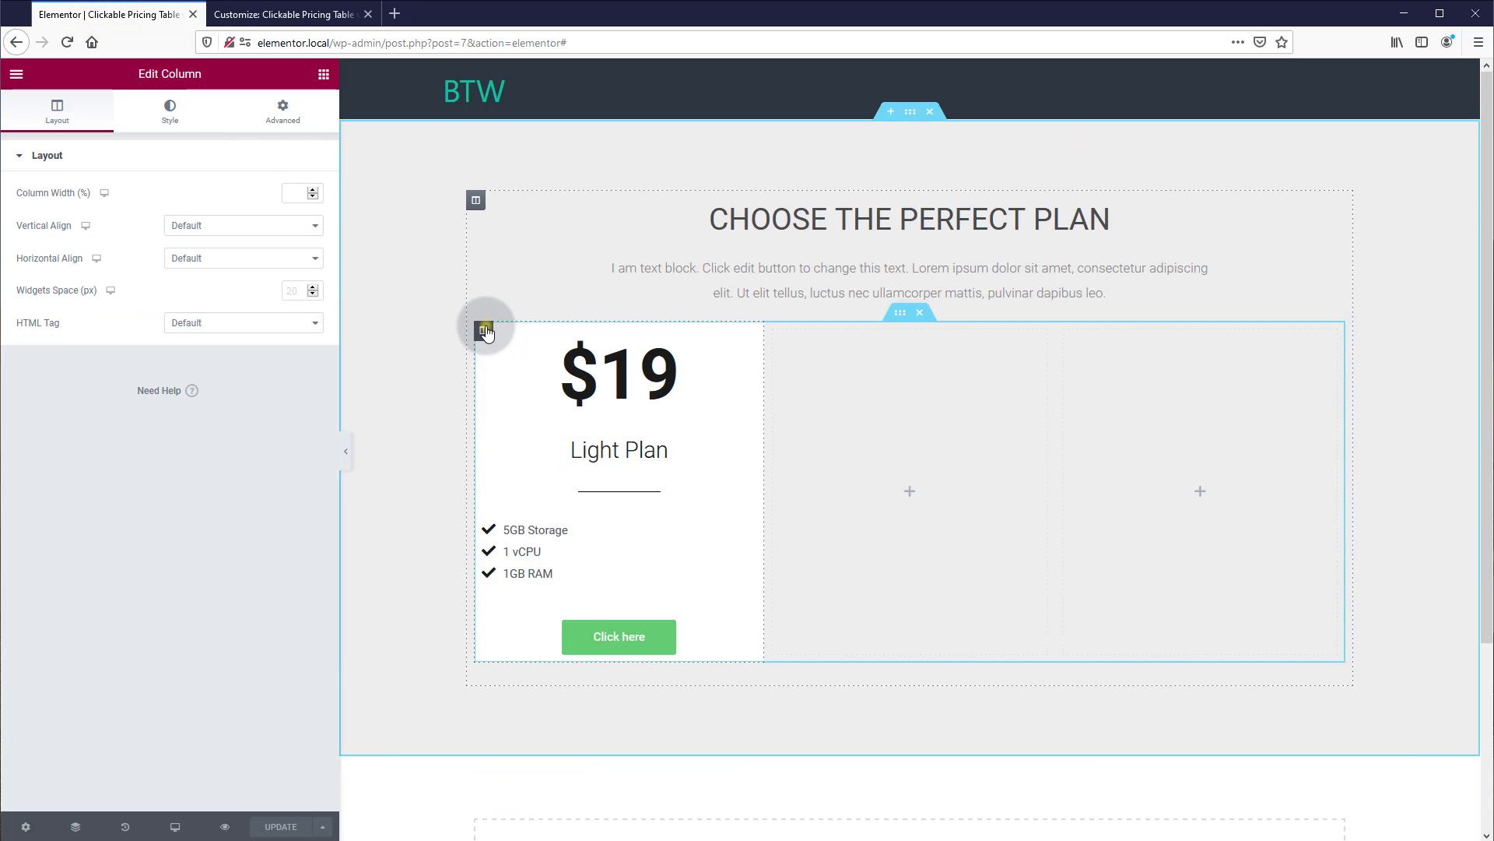
{"action": "left_click", "coordinate": [288, 106]}
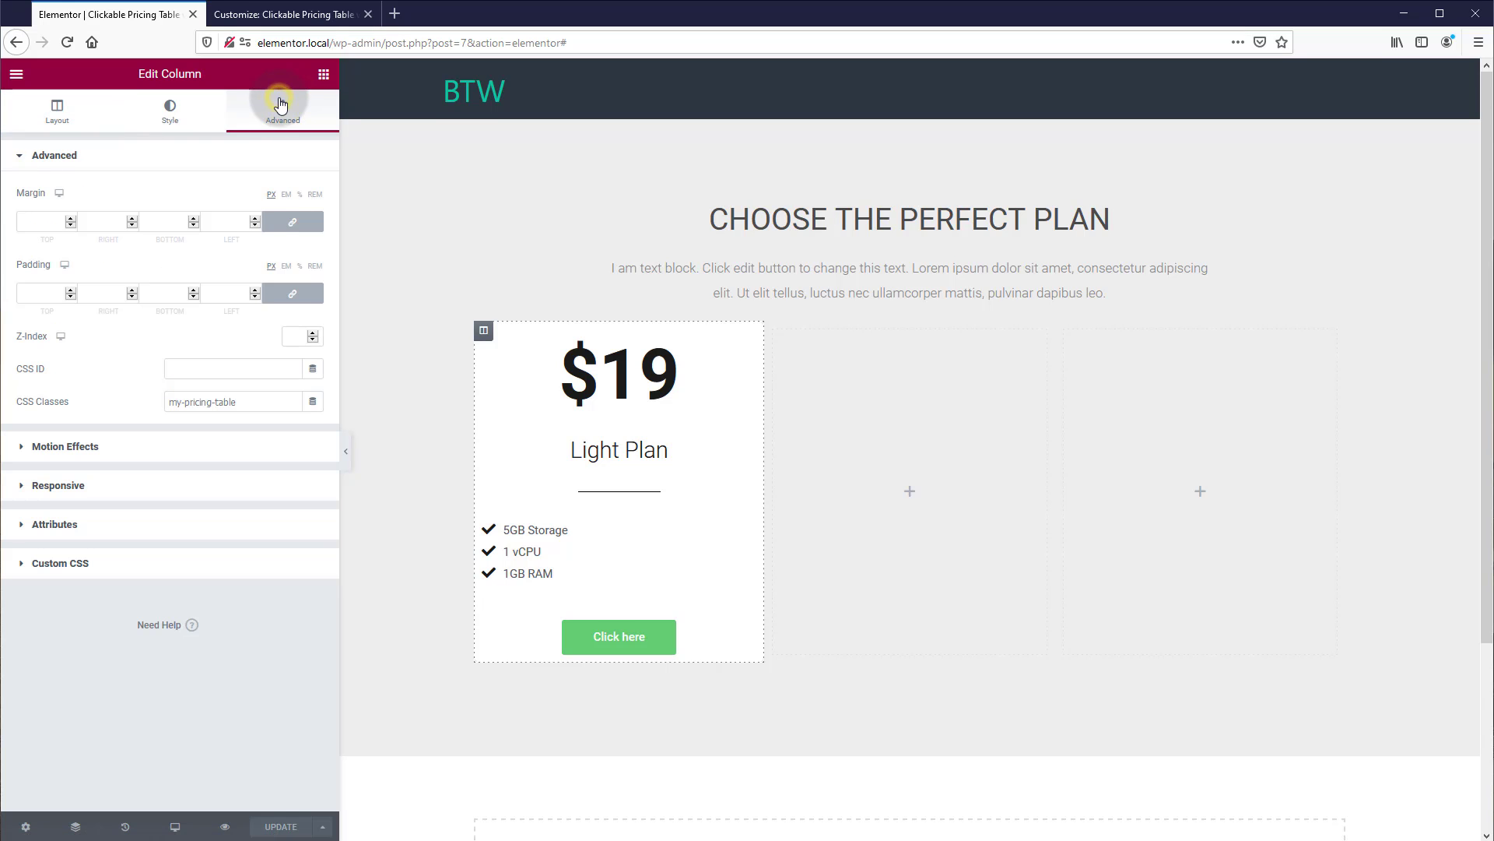
{"action": "left_click", "coordinate": [292, 293]}
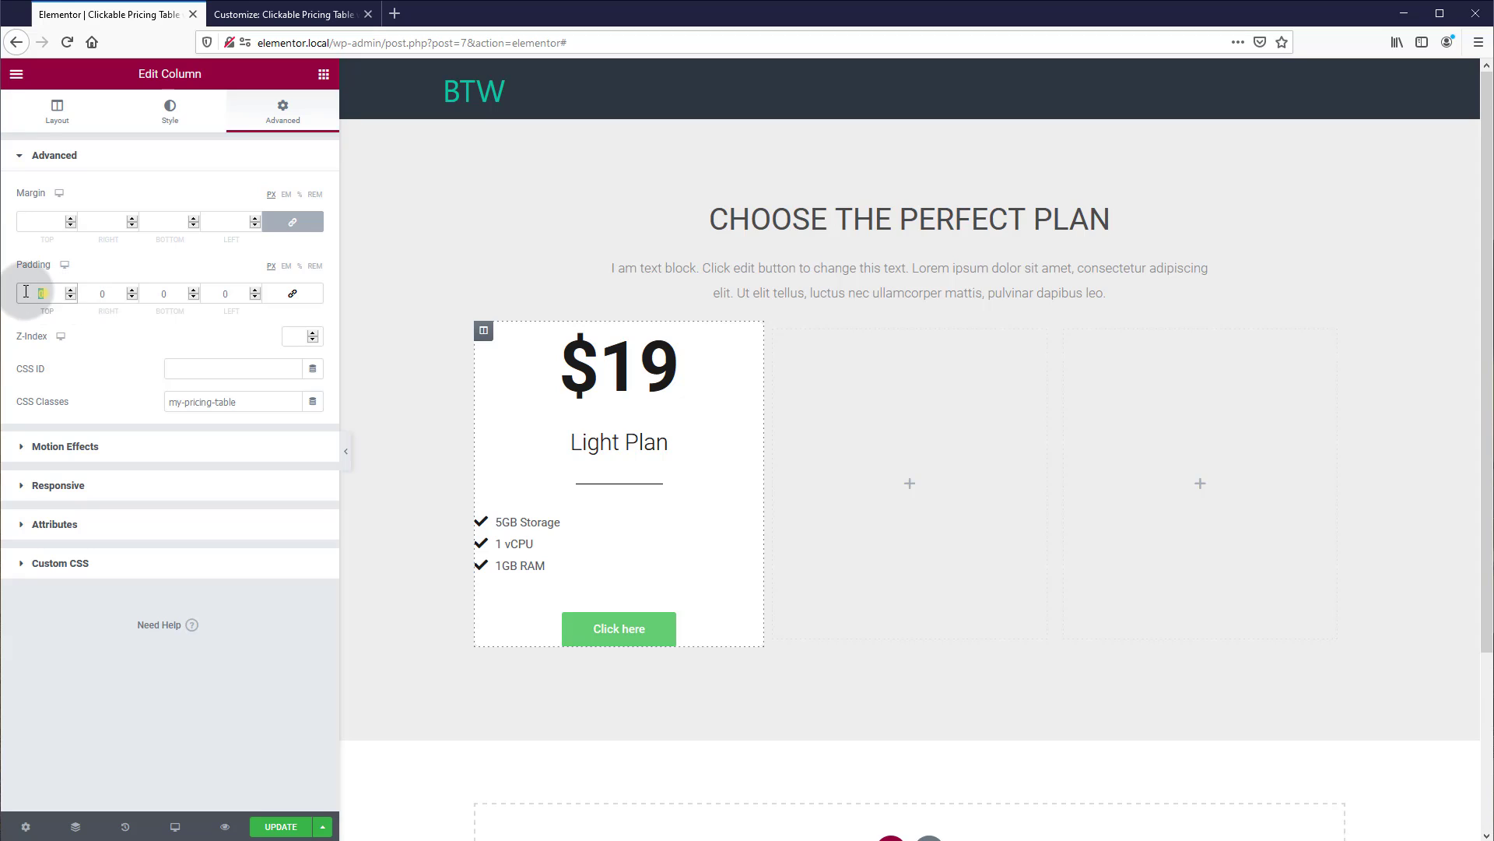
{"action": "left_click_drag", "start_coordinate": [43, 294], "coordinate": [11, 293]}
{"action": "type", "text": "70"}
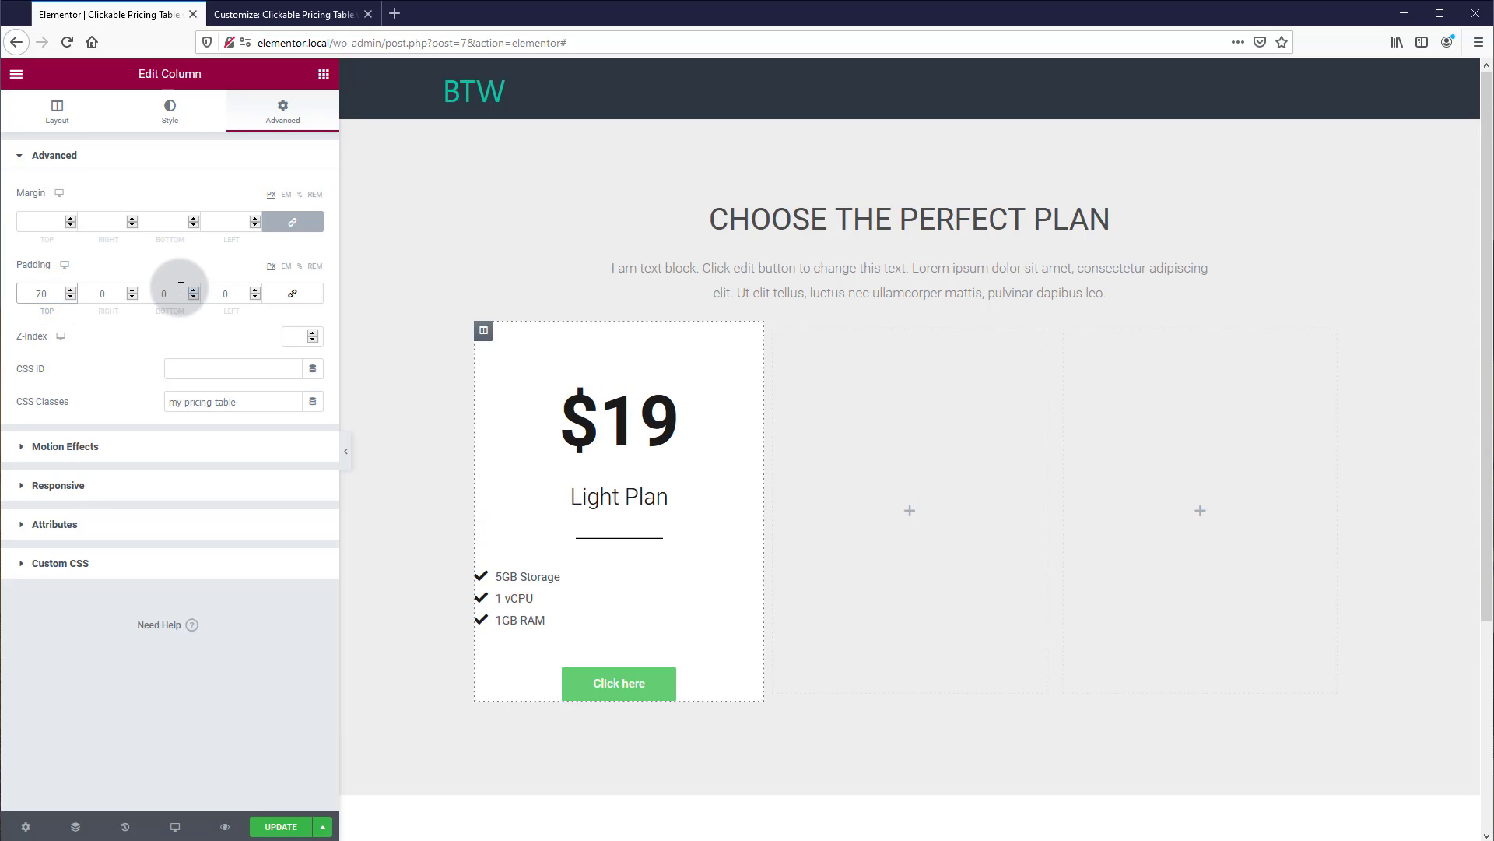
{"action": "double_click", "coordinate": [171, 292]}
{"action": "type", "text": "70"}
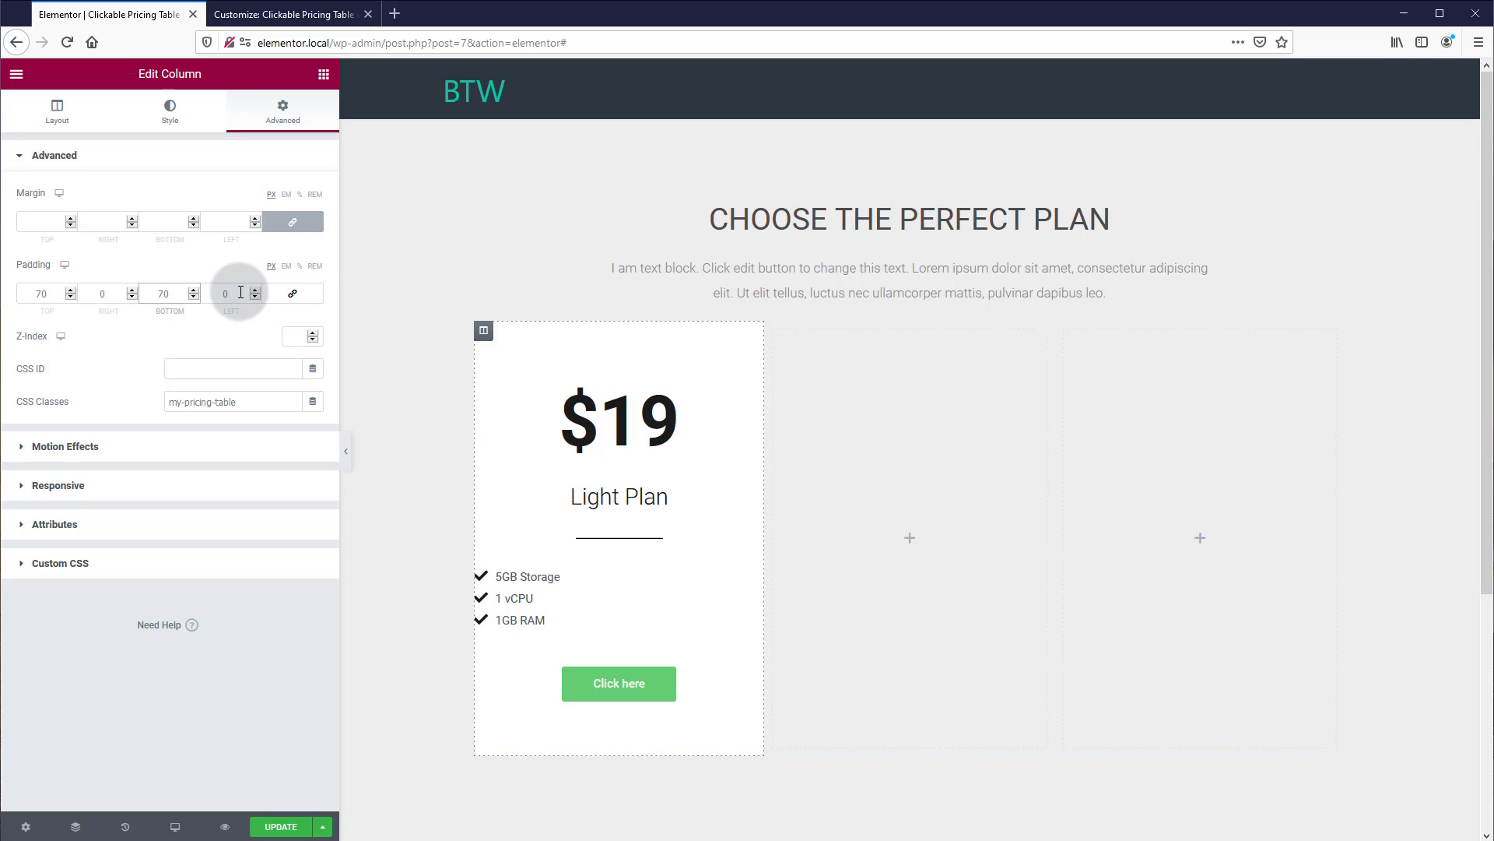
Step: Set the Light Plan column's left padding to 20 px
{"action": "double_click", "coordinate": [162, 294]}
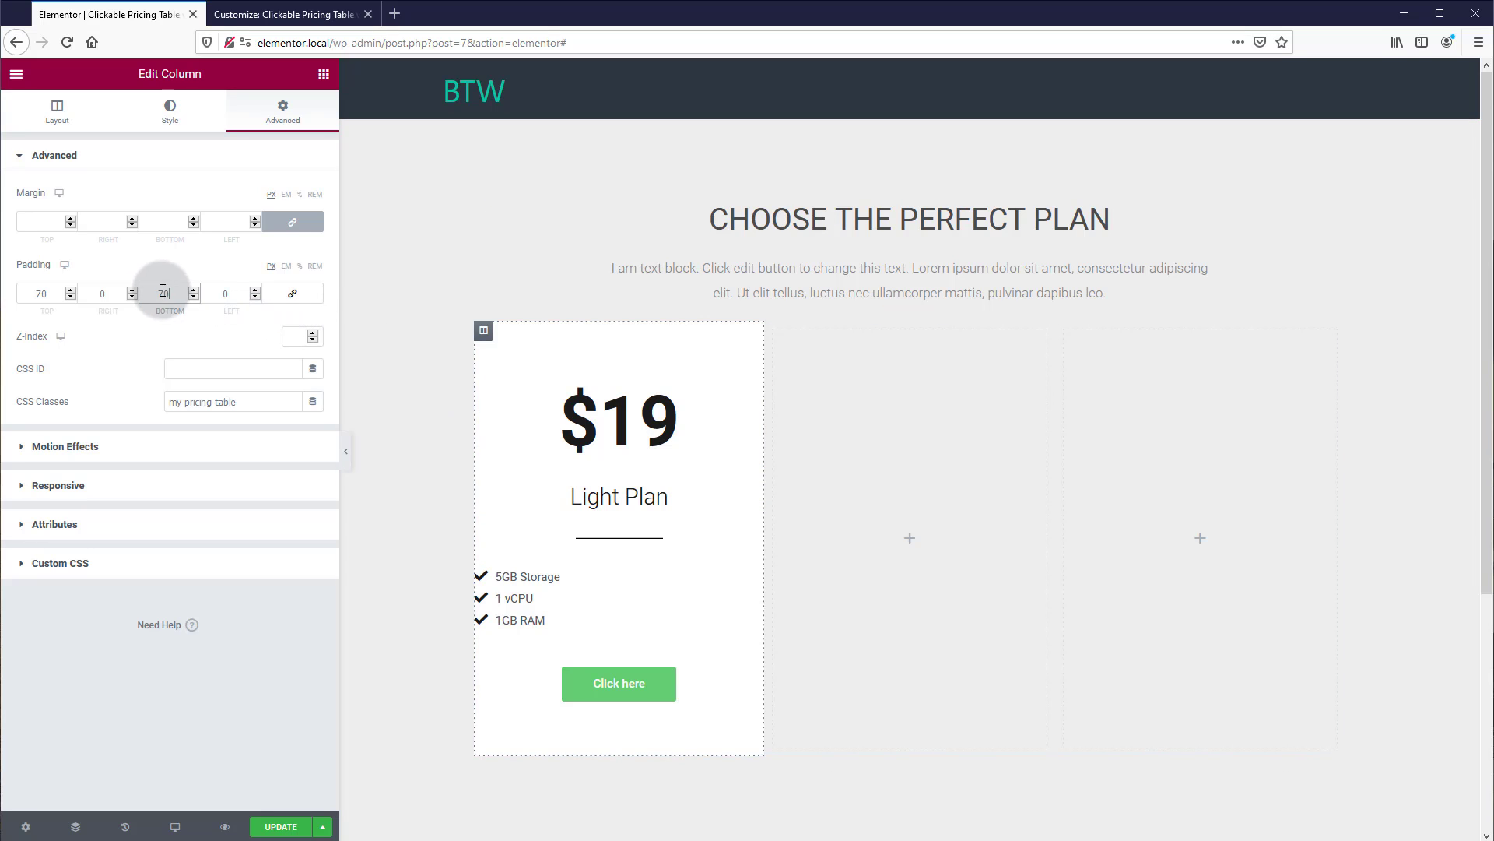
{"action": "double_click", "coordinate": [228, 294]}
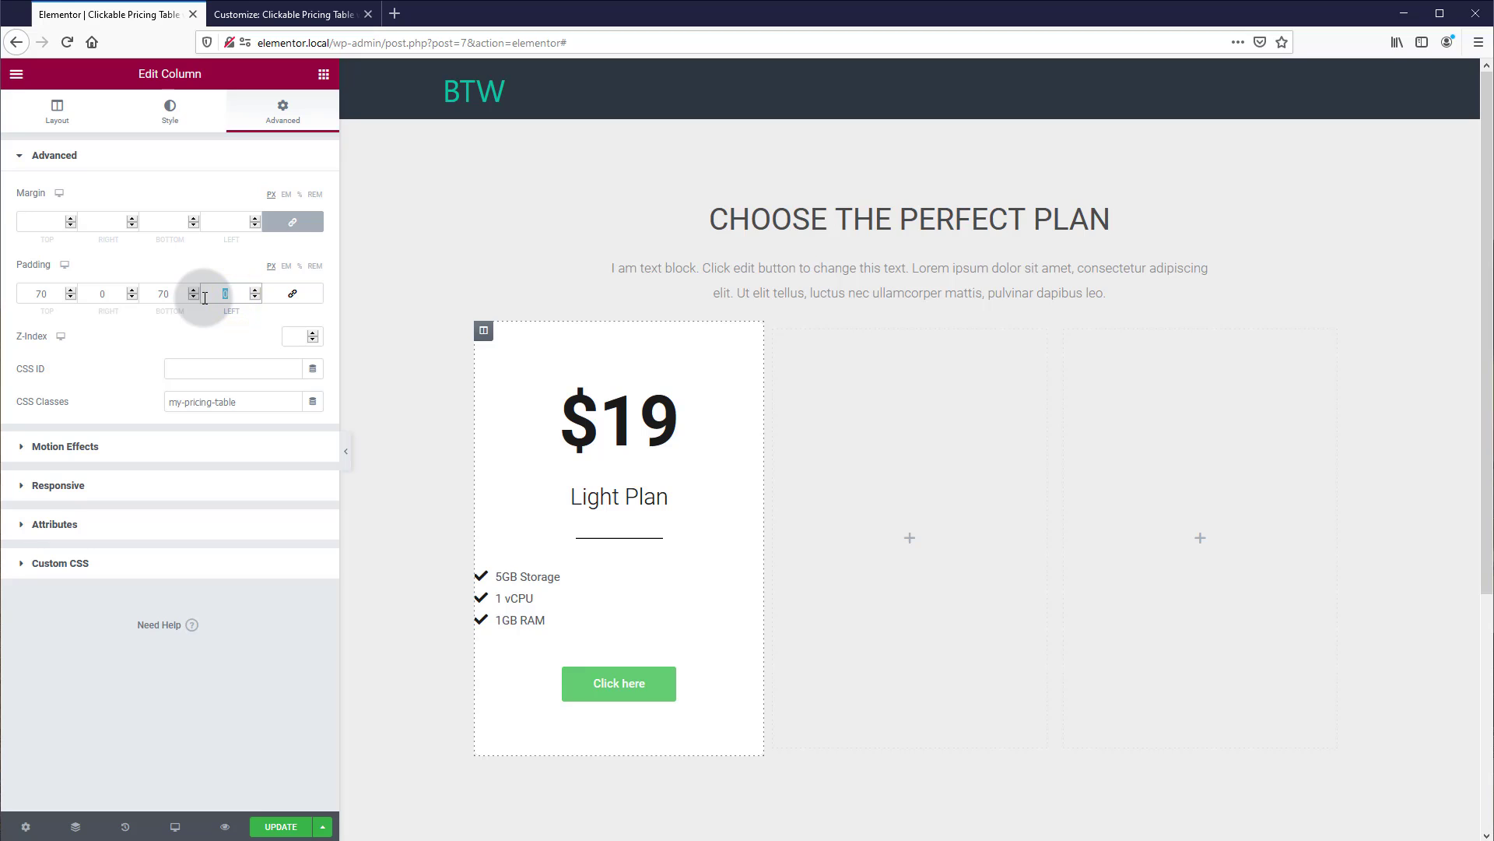
{"action": "type", "text": "20"}
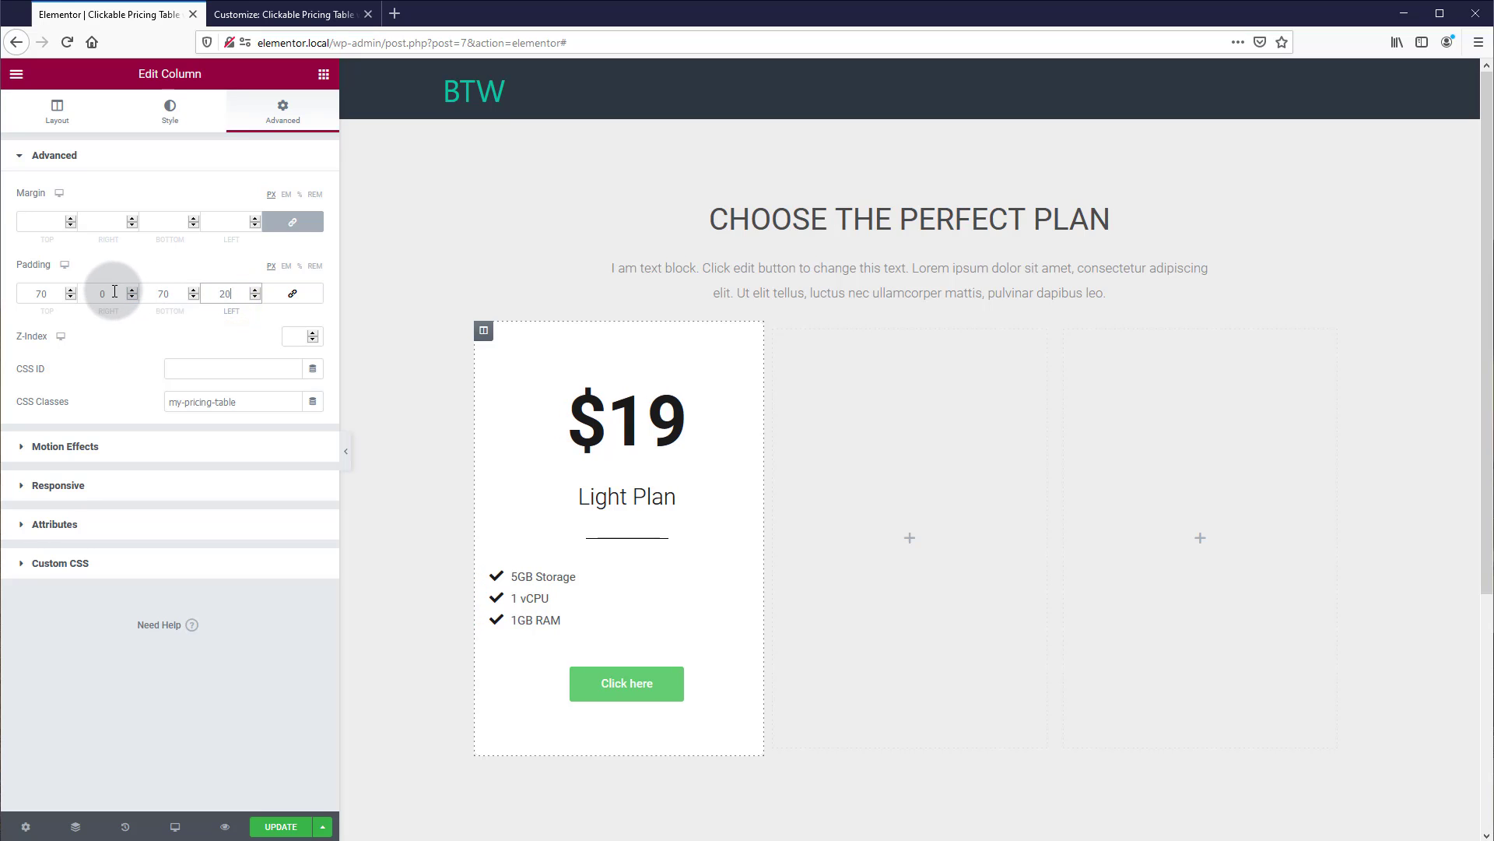
Step: Set the Light Plan column's right padding to 20 px and update the page
{"action": "double_click", "coordinate": [115, 292]}
{"action": "type", "text": "20"}
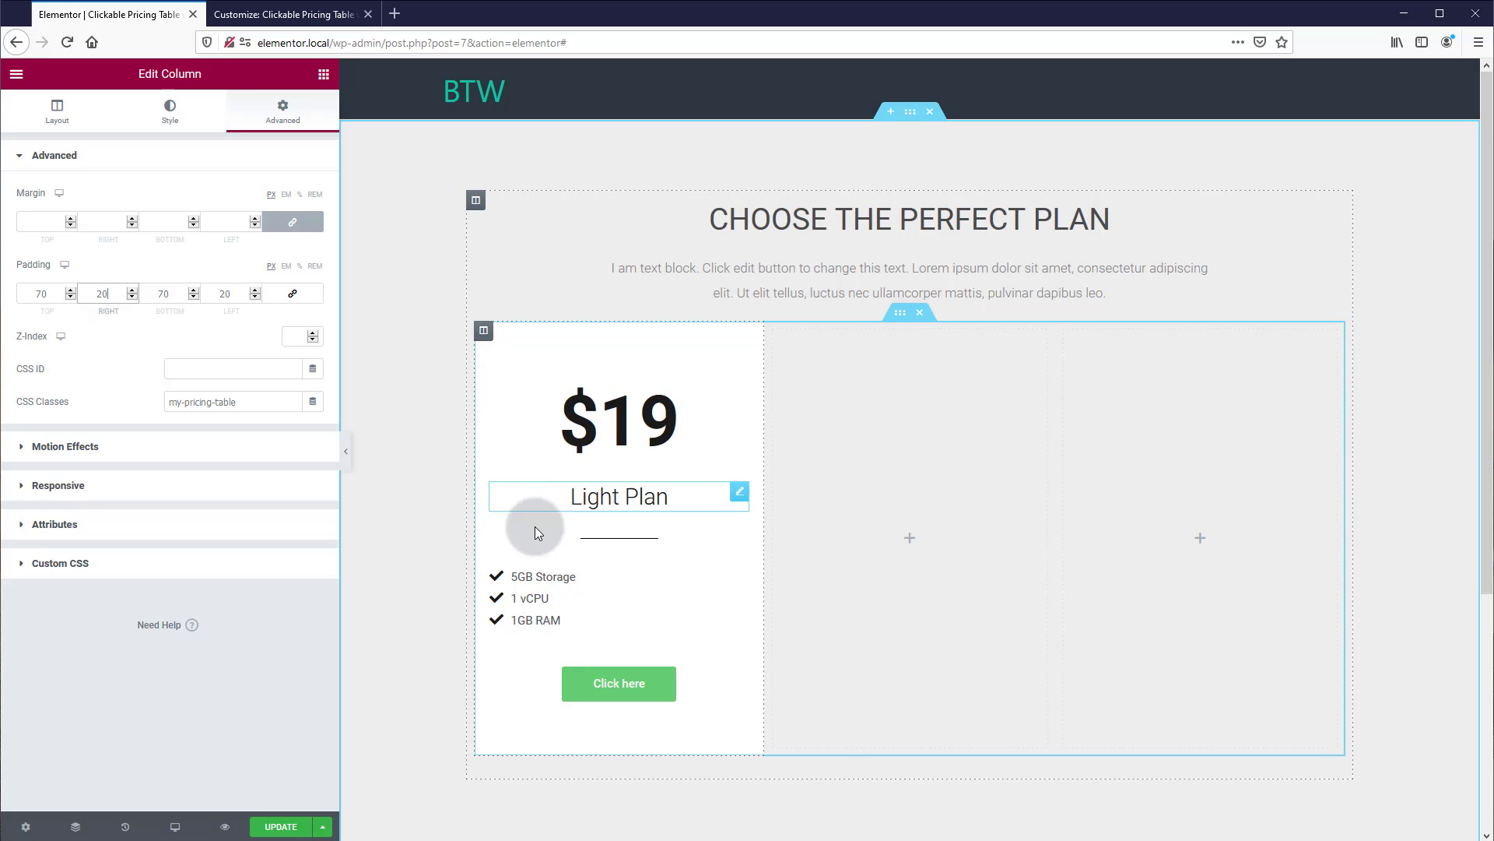
{"action": "left_click", "coordinate": [279, 823]}
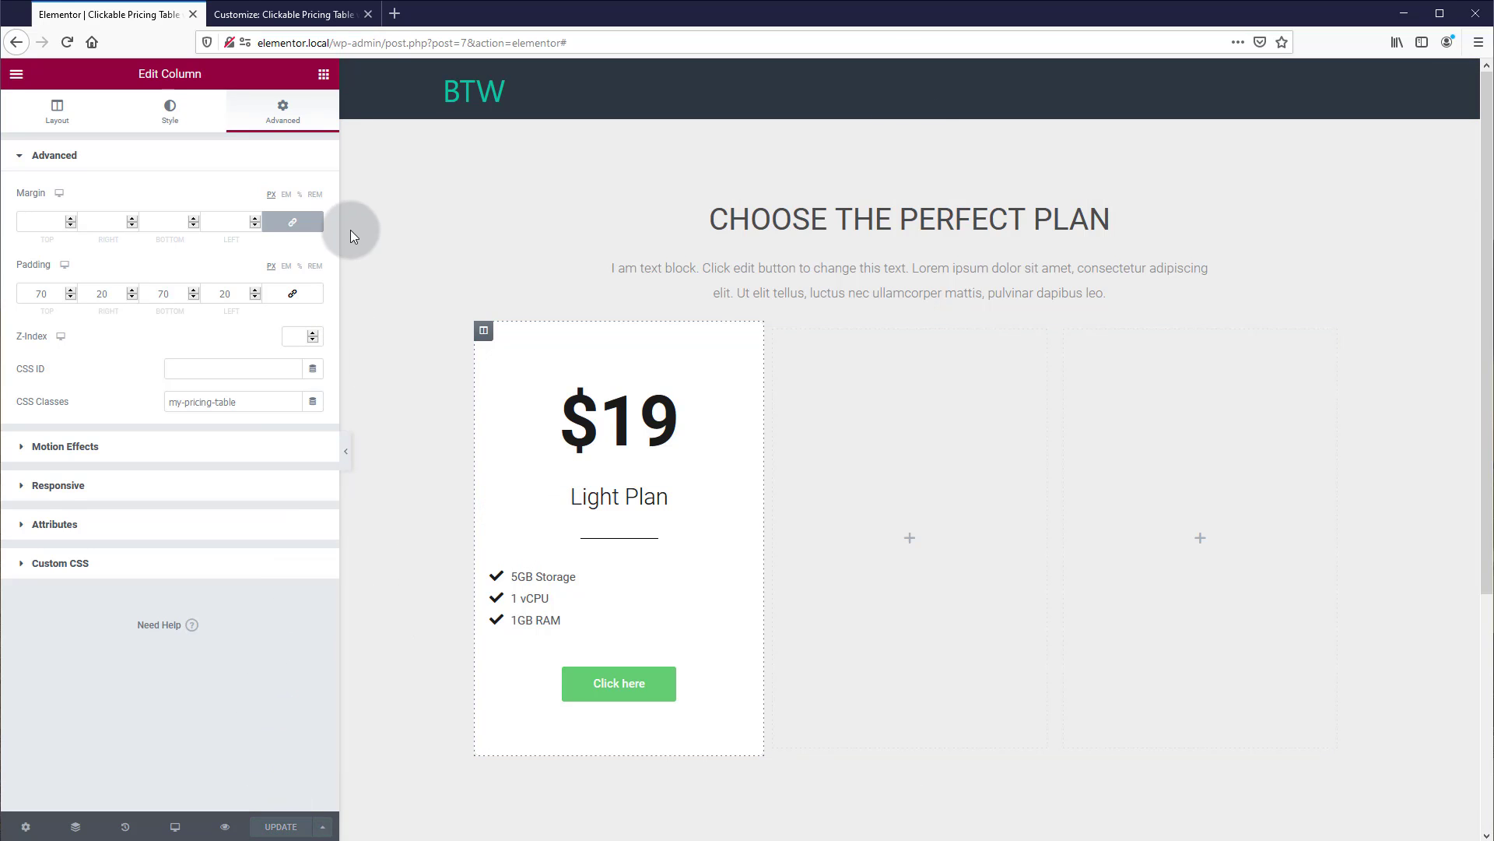
Step: Reload the Customizer preview, close the developer tools and check the Light Plan column's spacing and centered list
{"action": "left_click", "coordinate": [301, 26]}
{"action": "left_click", "coordinate": [428, 214]}
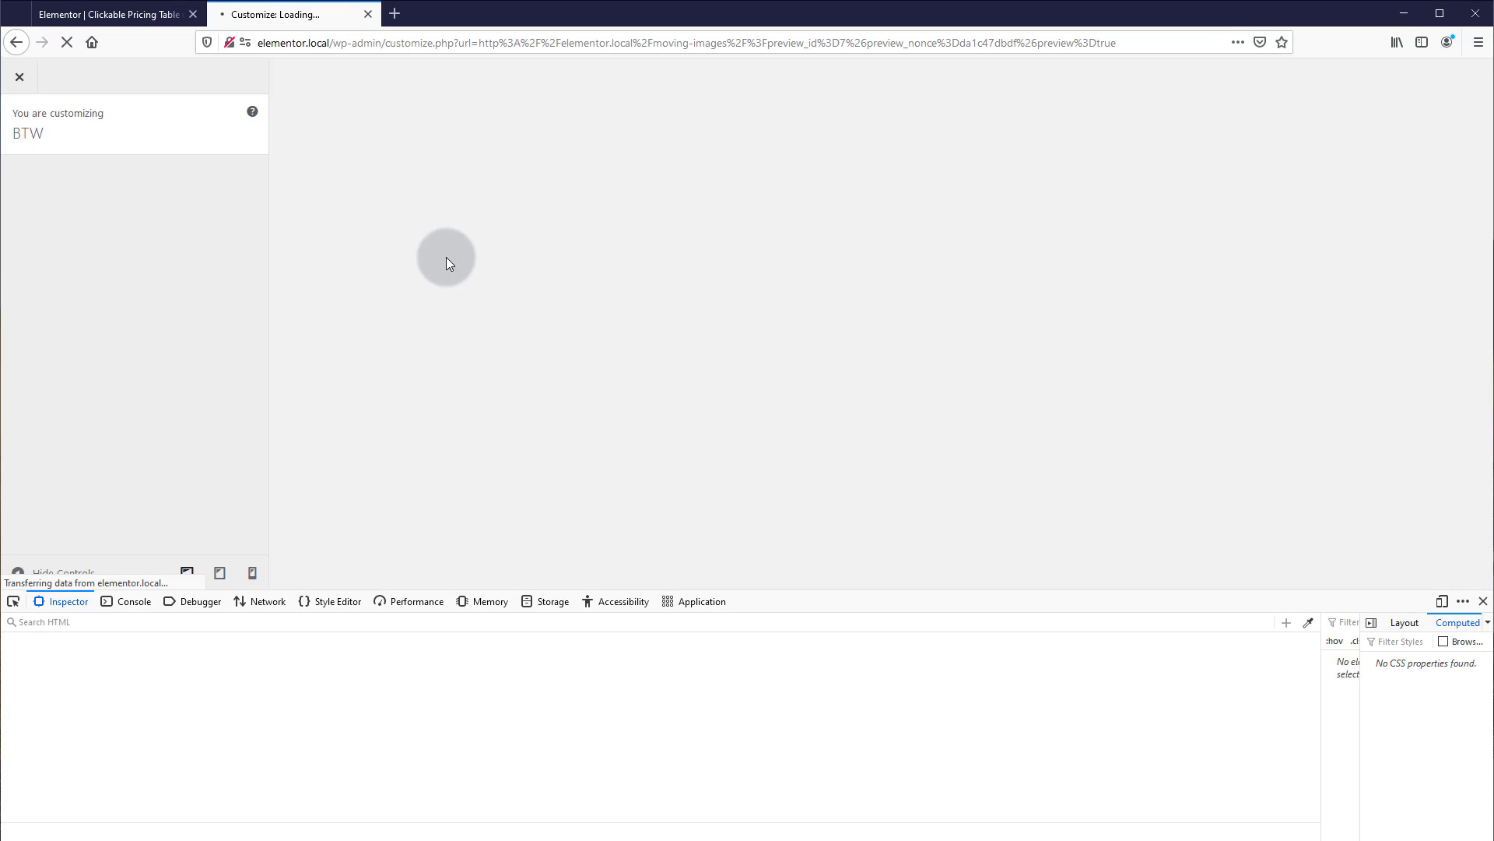
{"action": "left_click", "coordinate": [1483, 600]}
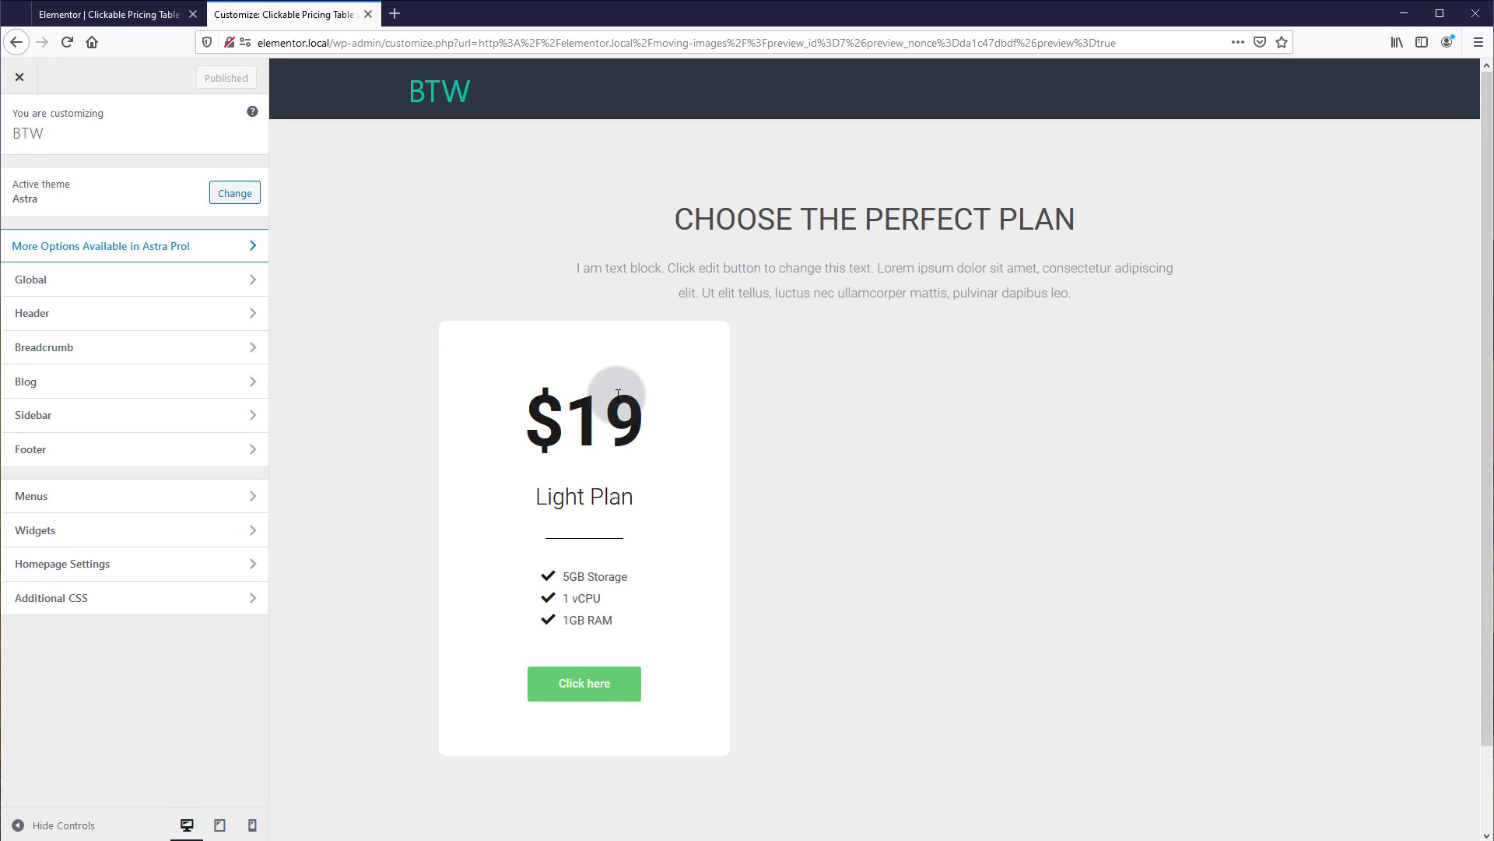
Step: Back in the Elementor editor, duplicate the Light Plan column twice to get three identical plan columns
{"action": "left_click", "coordinate": [124, 20]}
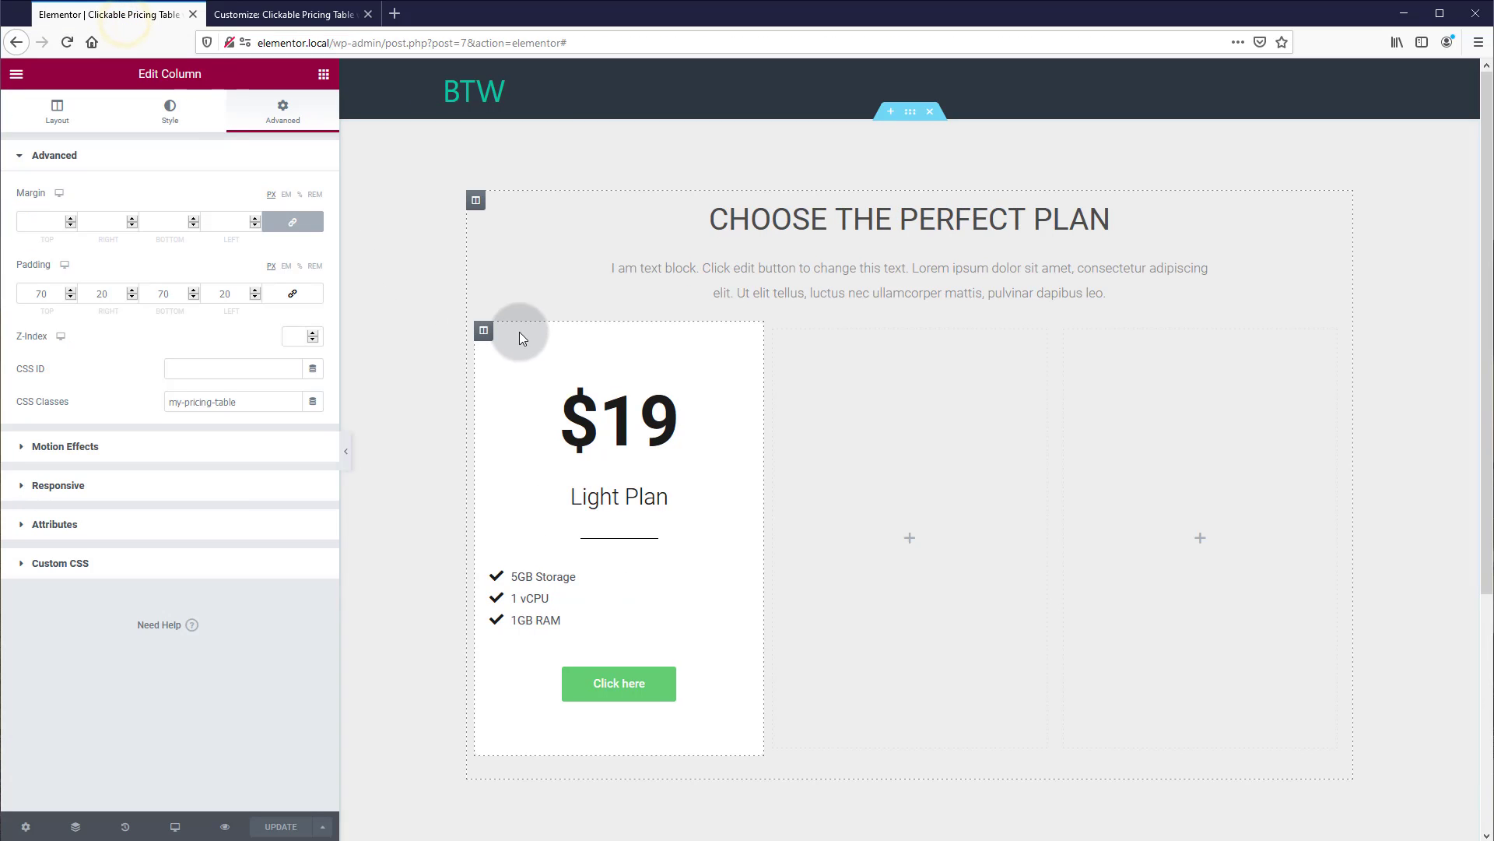
{"action": "right_click", "coordinate": [484, 331]}
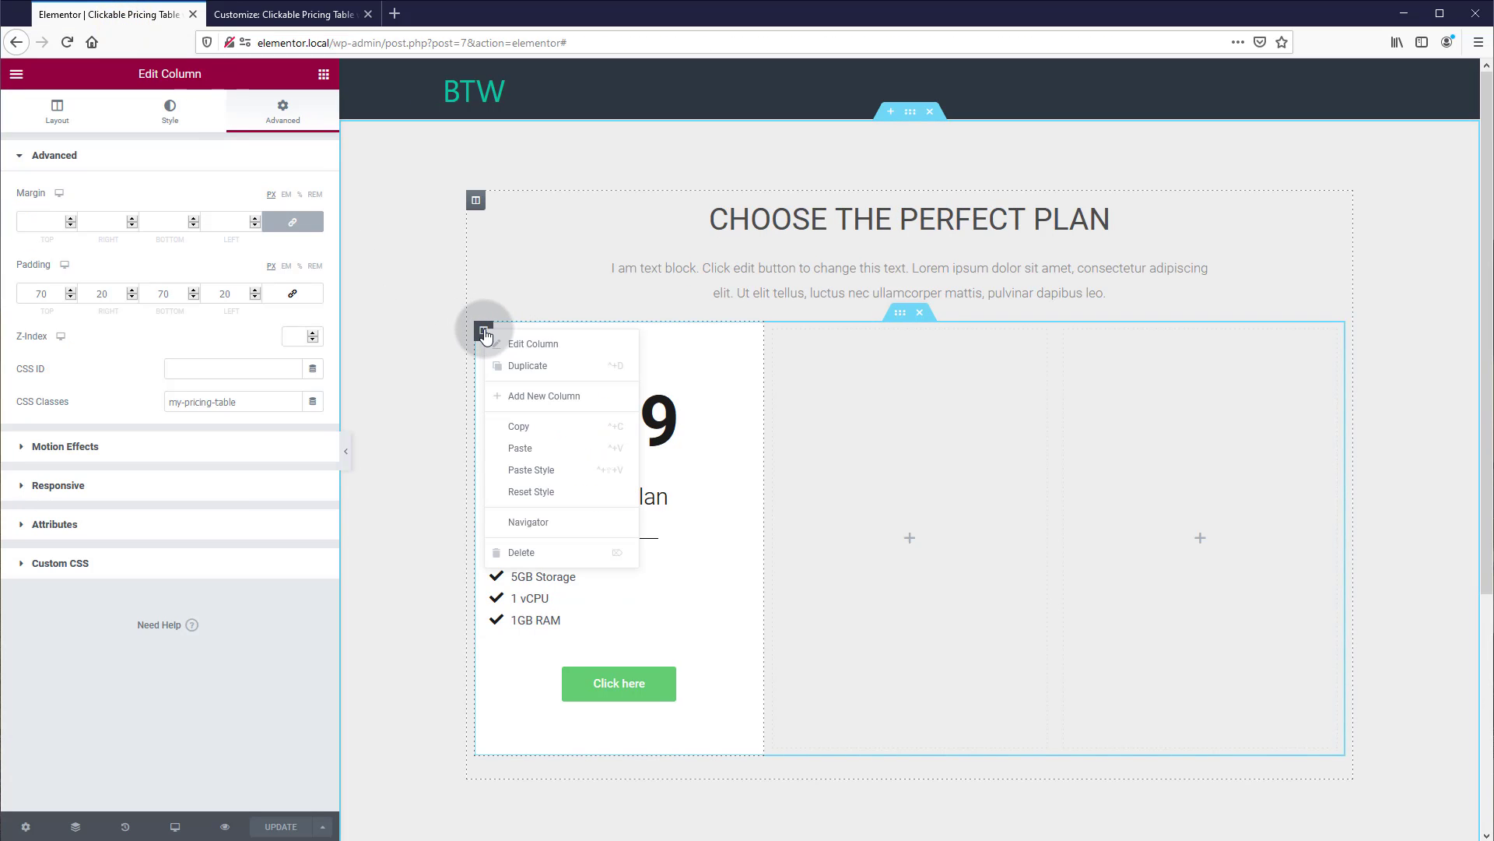
{"action": "left_click", "coordinate": [516, 374]}
{"action": "right_click", "coordinate": [702, 332]}
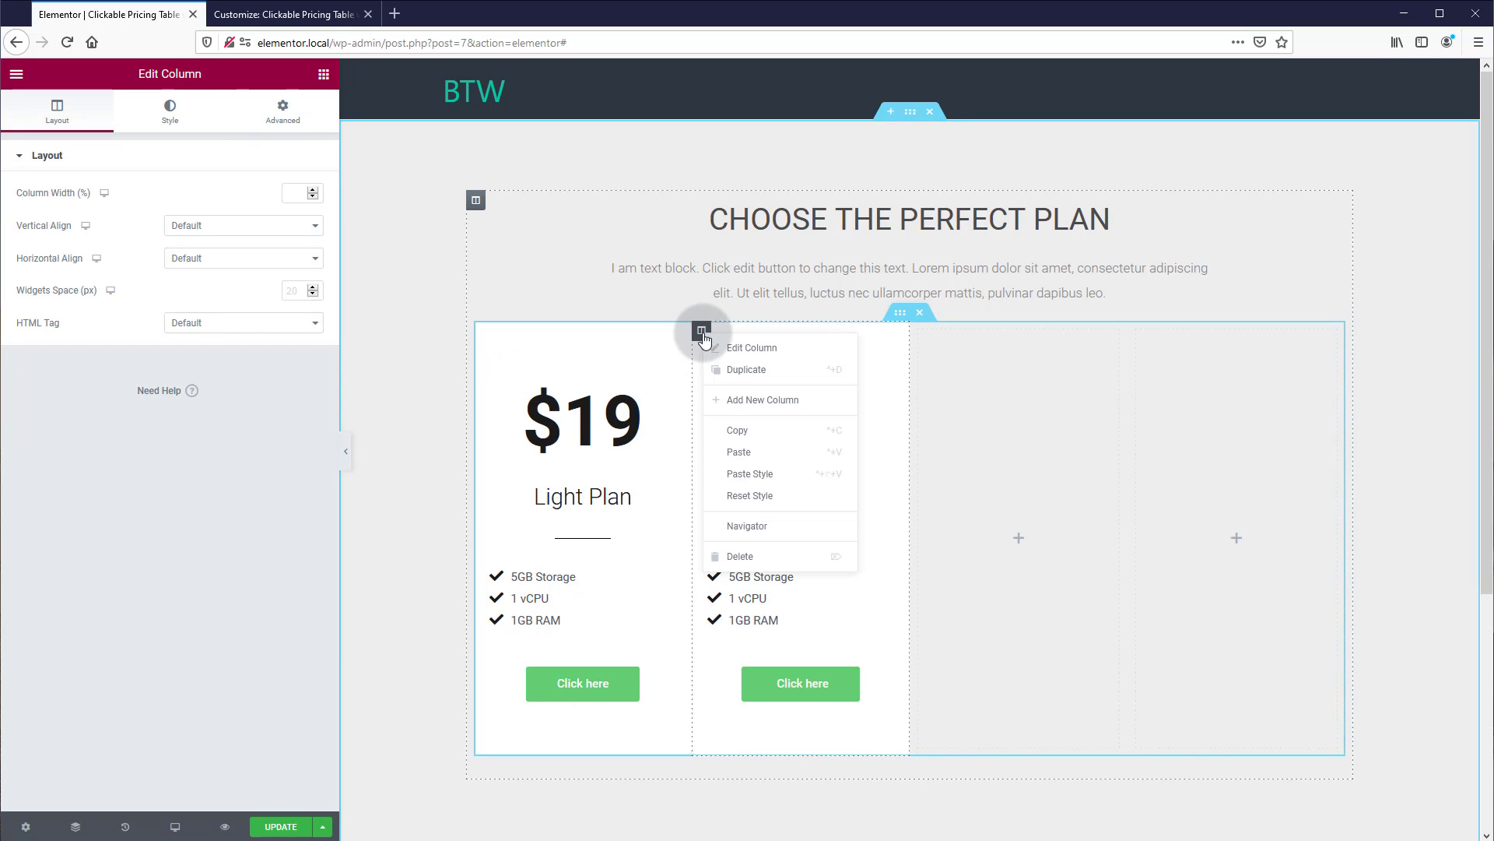
{"action": "left_click", "coordinate": [739, 370]}
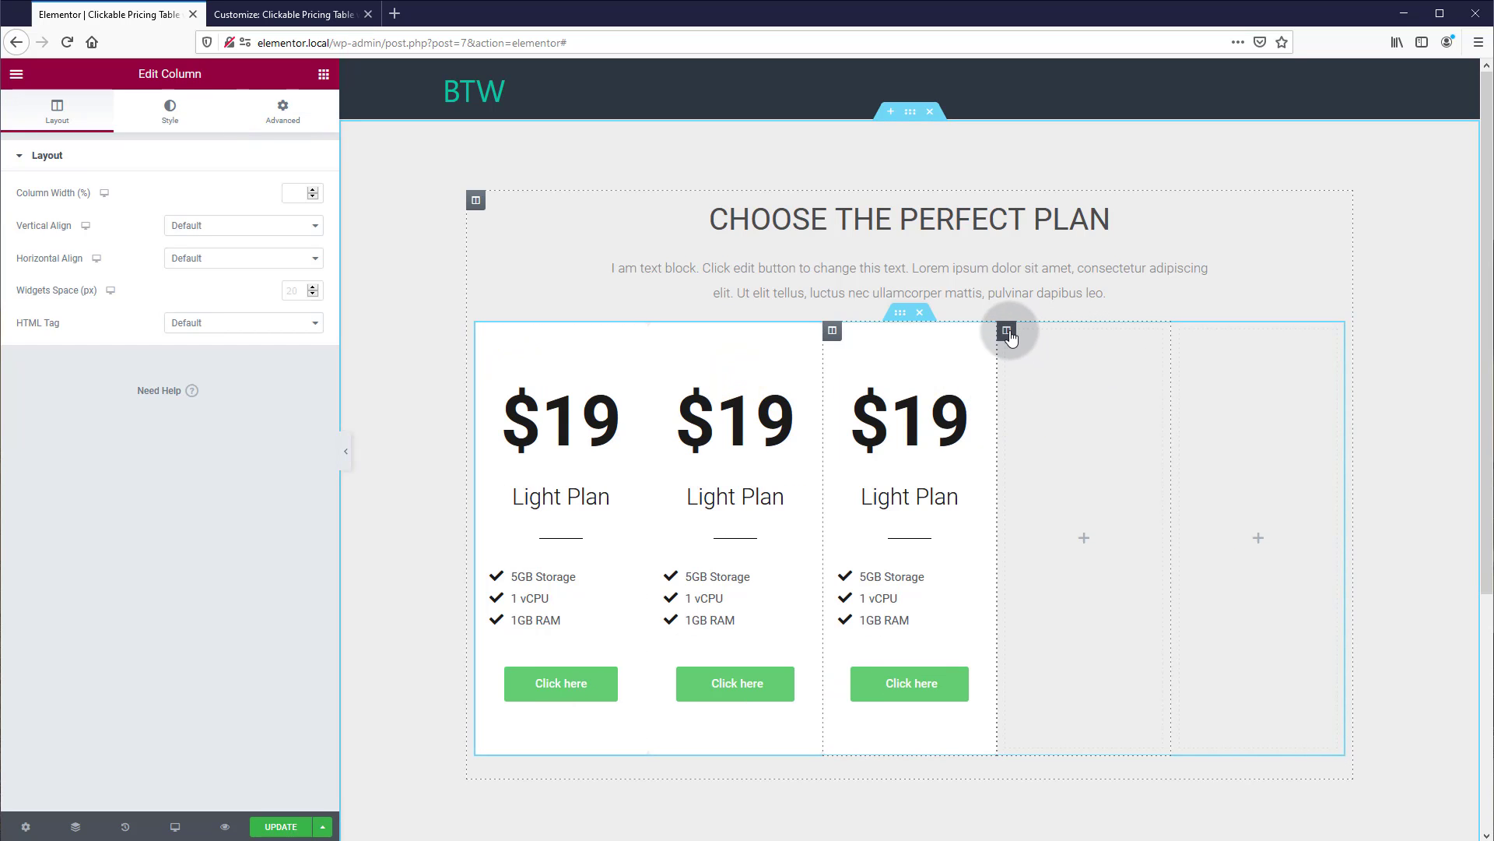
Step: Delete the two empty columns beside the duplicated plan columns
{"action": "right_click", "coordinate": [1008, 332]}
{"action": "left_click", "coordinate": [1055, 548]}
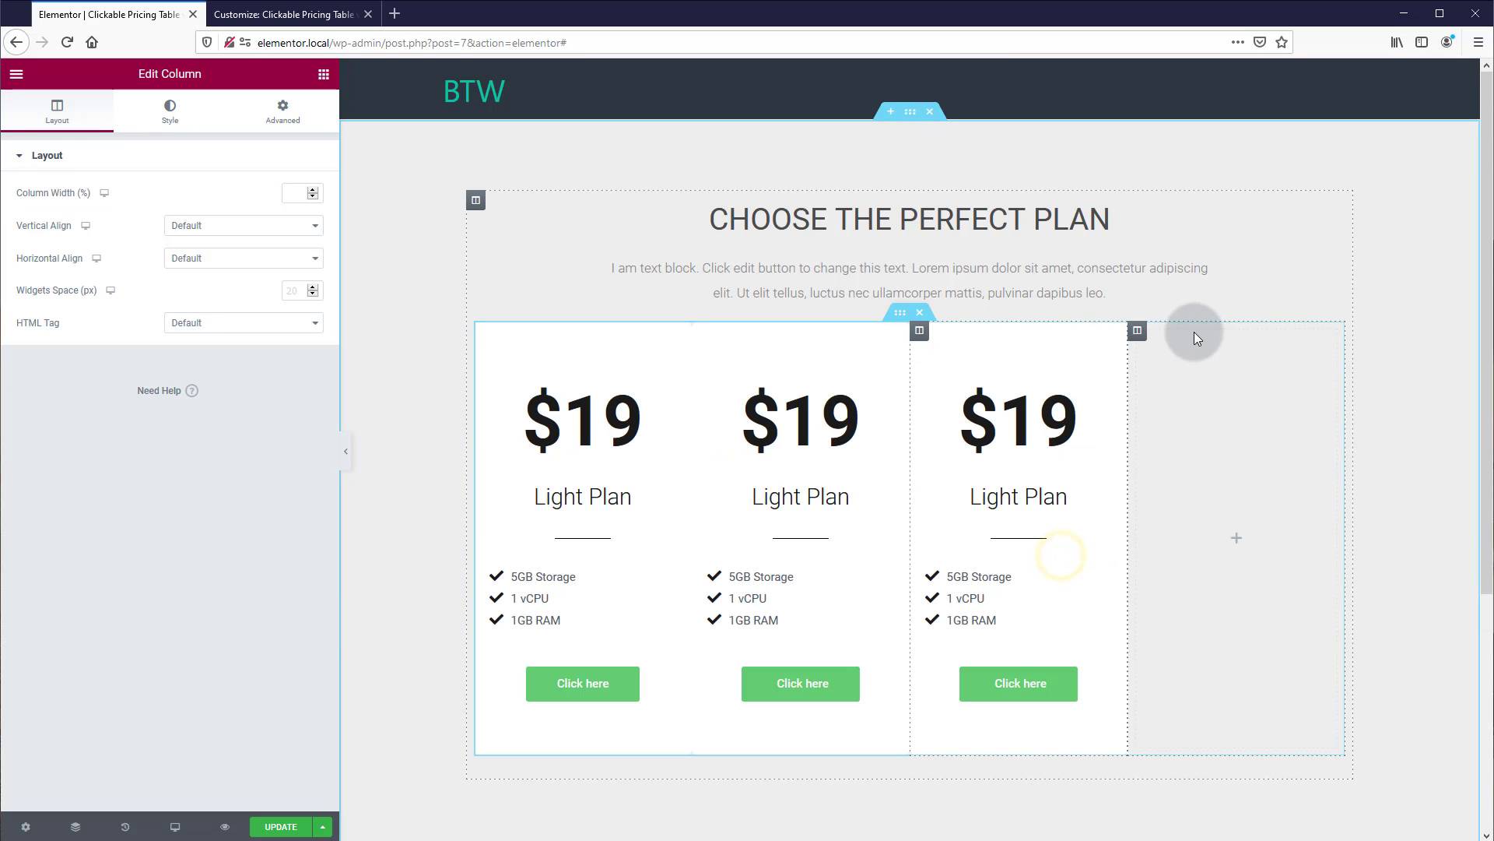
{"action": "right_click", "coordinate": [1138, 331]}
{"action": "left_click", "coordinate": [1186, 546]}
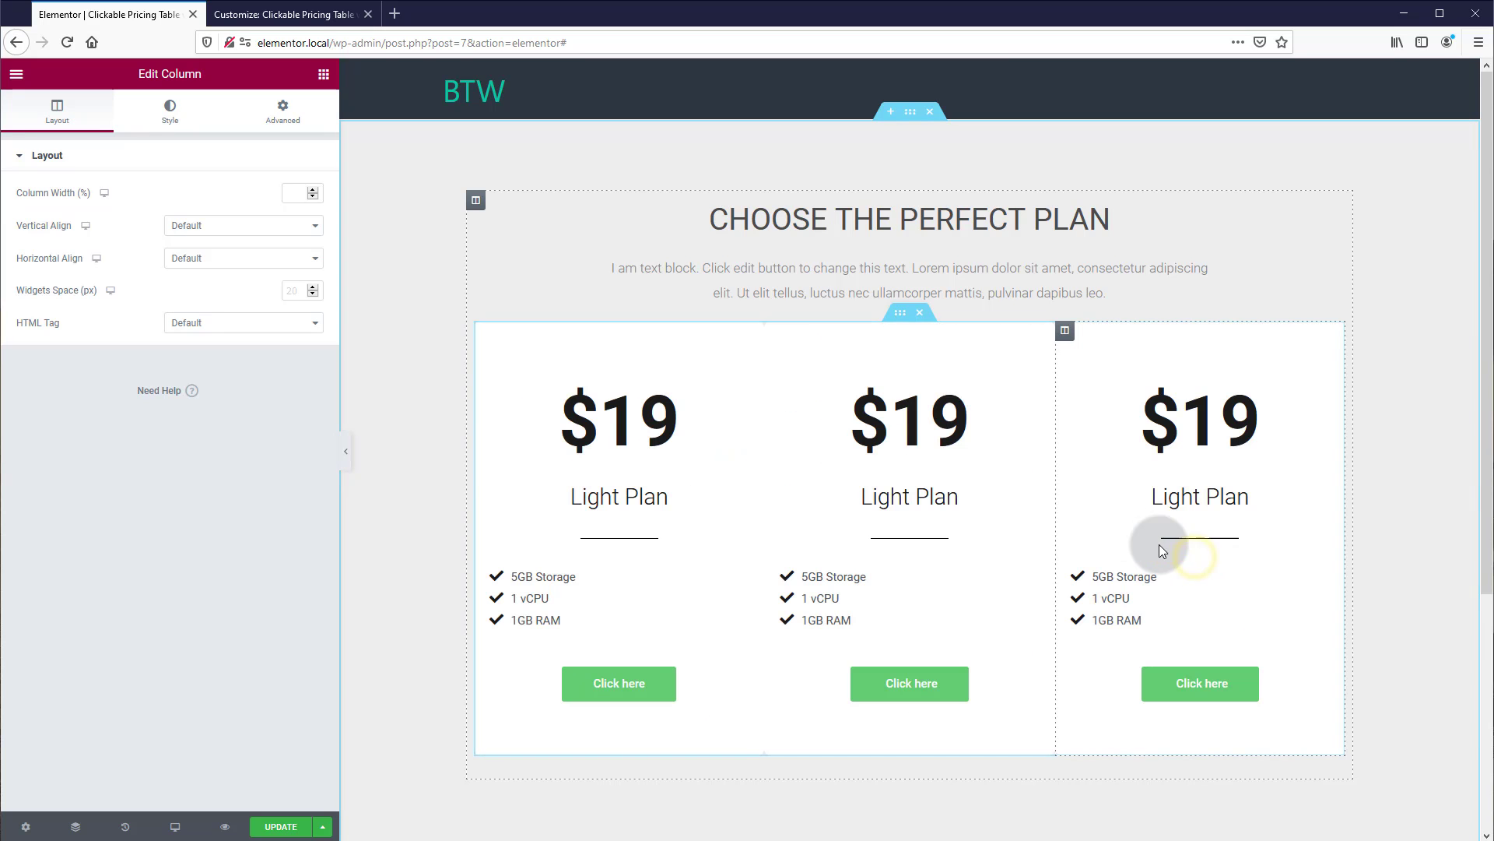
Step: Set the middle column's price to $39 and its list to 10 GB Storage, 2 vCPU and 2 GB RAM, adding unit spaces in the Light Plan's list
{"action": "left_click", "coordinate": [963, 417]}
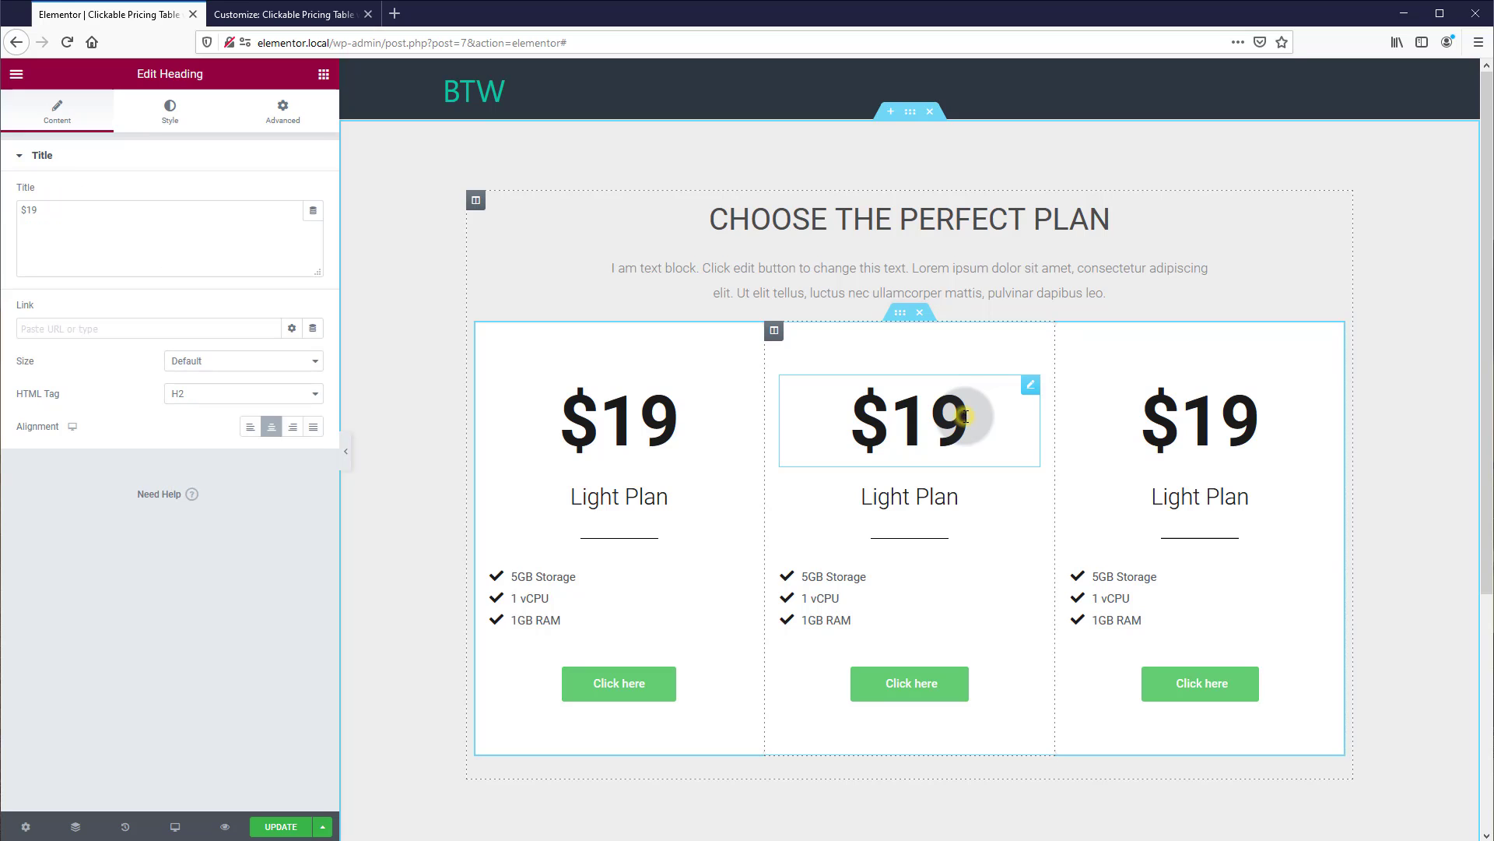
{"action": "left_click", "coordinate": [800, 562]}
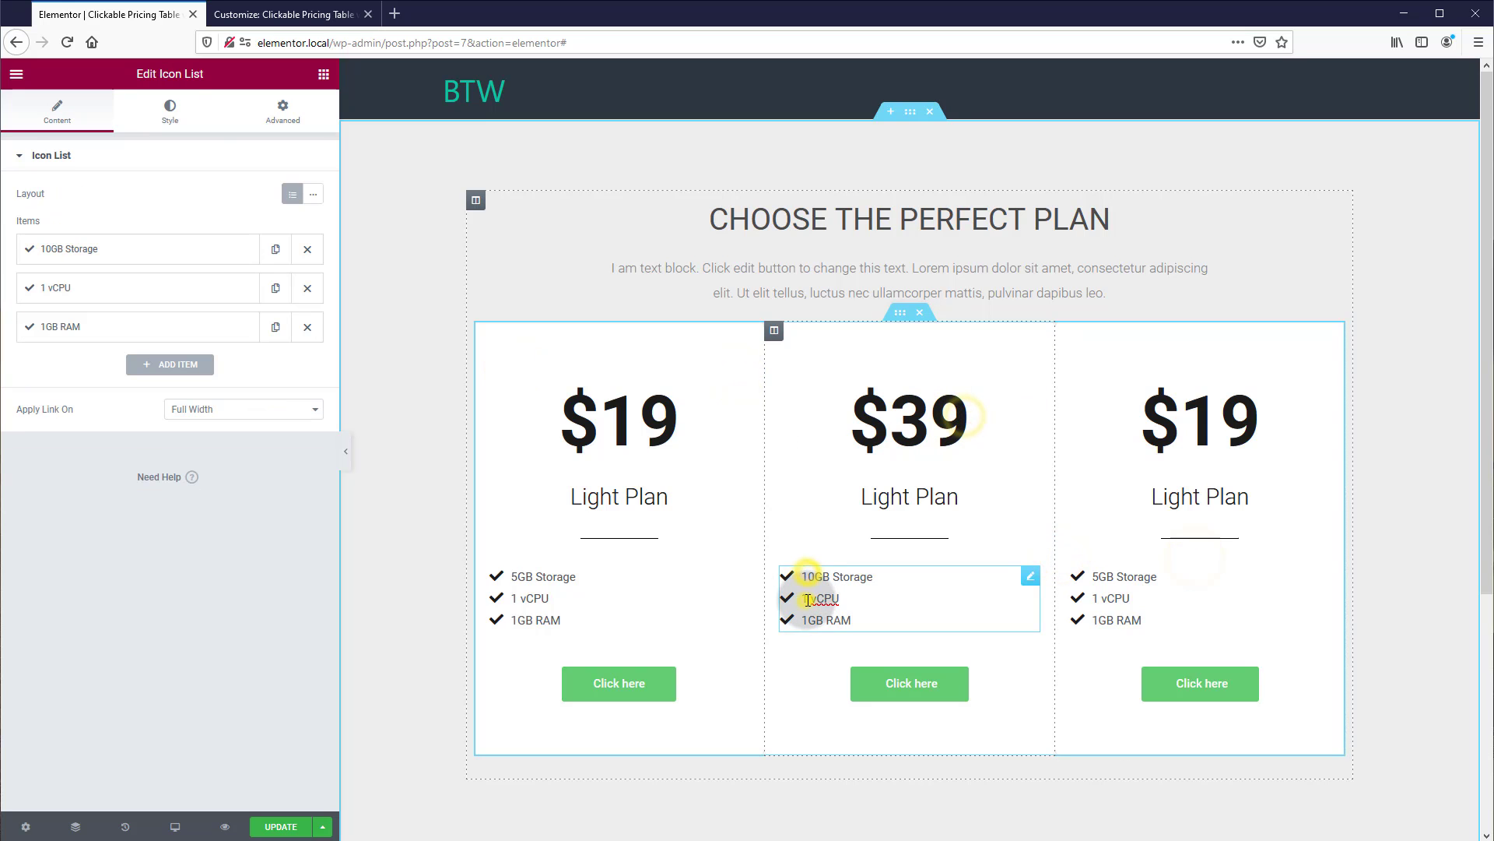
{"action": "left_click", "coordinate": [516, 618]}
{"action": "left_click", "coordinate": [808, 600]}
Step: Change the third column to Expert Plan at $99 with 50 GB Storage, 4 vCPU and 4 GB RAM
{"action": "left_click", "coordinate": [1108, 574]}
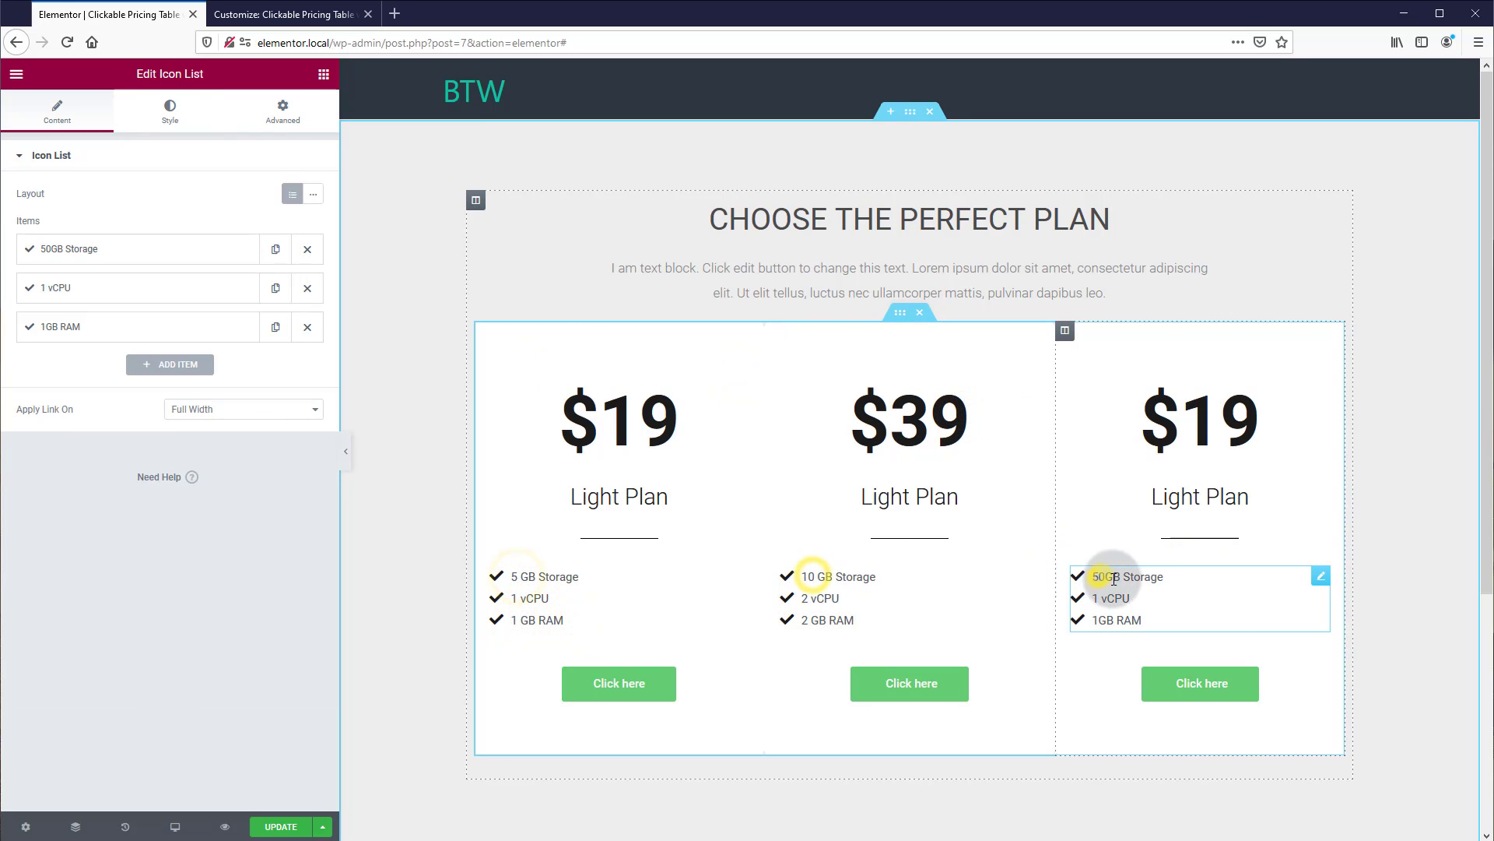
{"action": "double_click", "coordinate": [1154, 495]}
{"action": "type", "text": "Expert"}
Step: Rename the middle column's heading to Pro Plan
{"action": "double_click", "coordinate": [908, 498]}
{"action": "type", "text": "Pro"}
{"action": "left_click", "coordinate": [857, 667]}
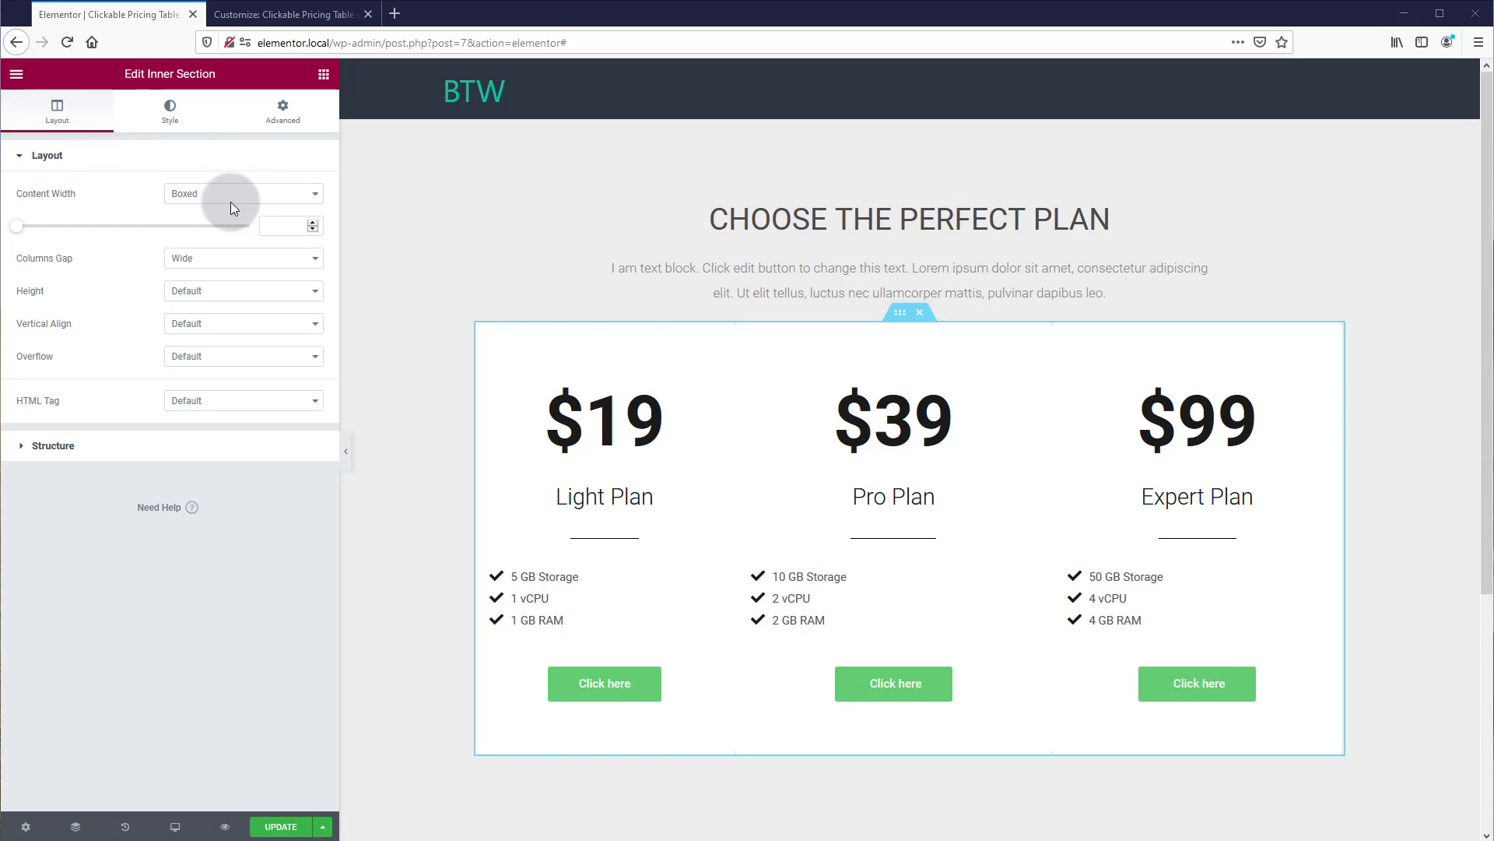
Step: Unlink the Light Plan column's margin values and set its right and left margins to 10 px
{"action": "left_click", "coordinate": [484, 332]}
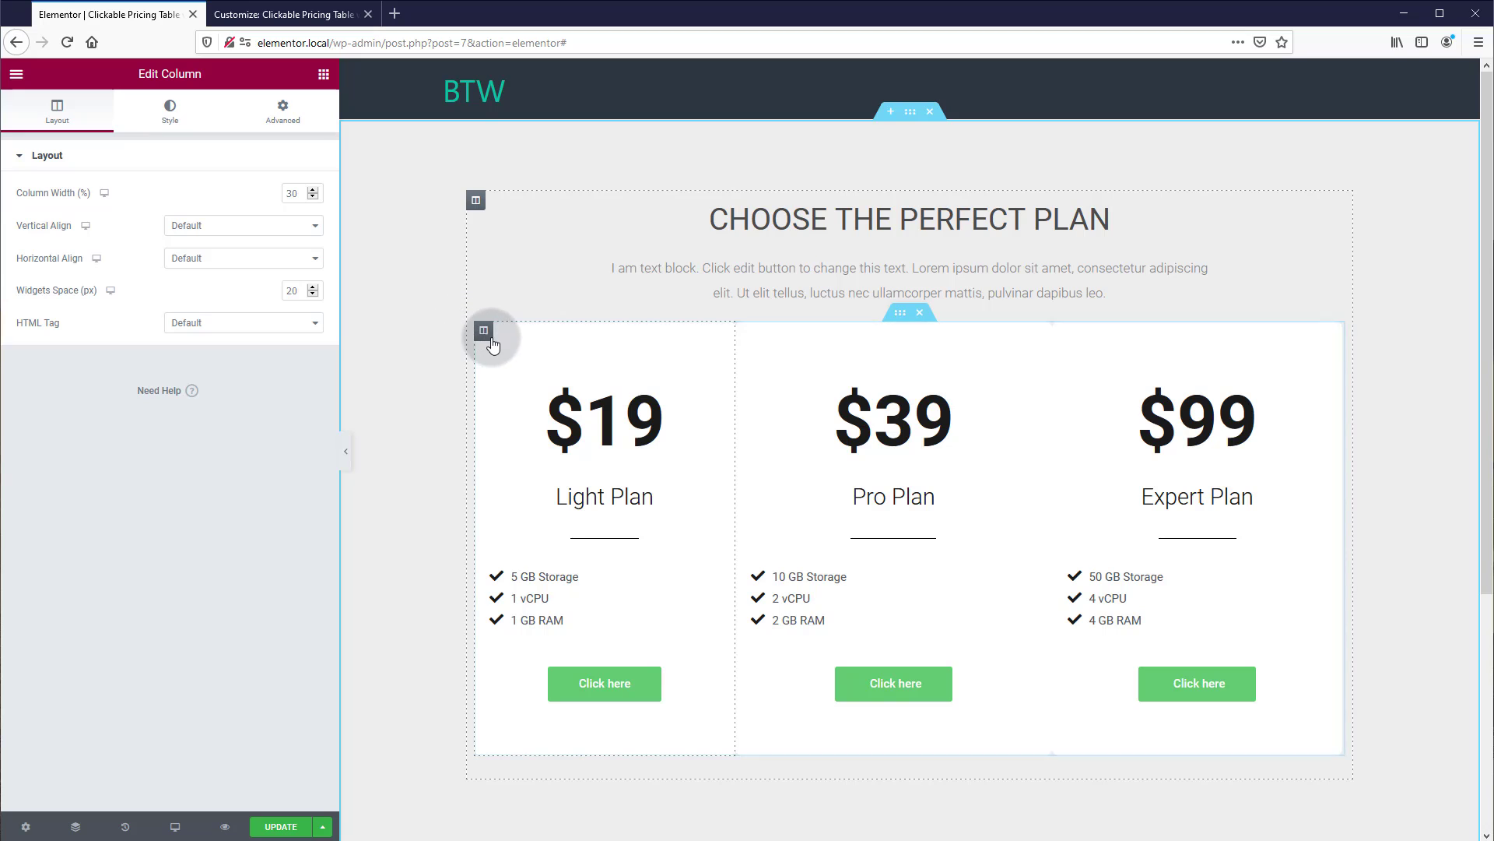
{"action": "left_click", "coordinate": [285, 117]}
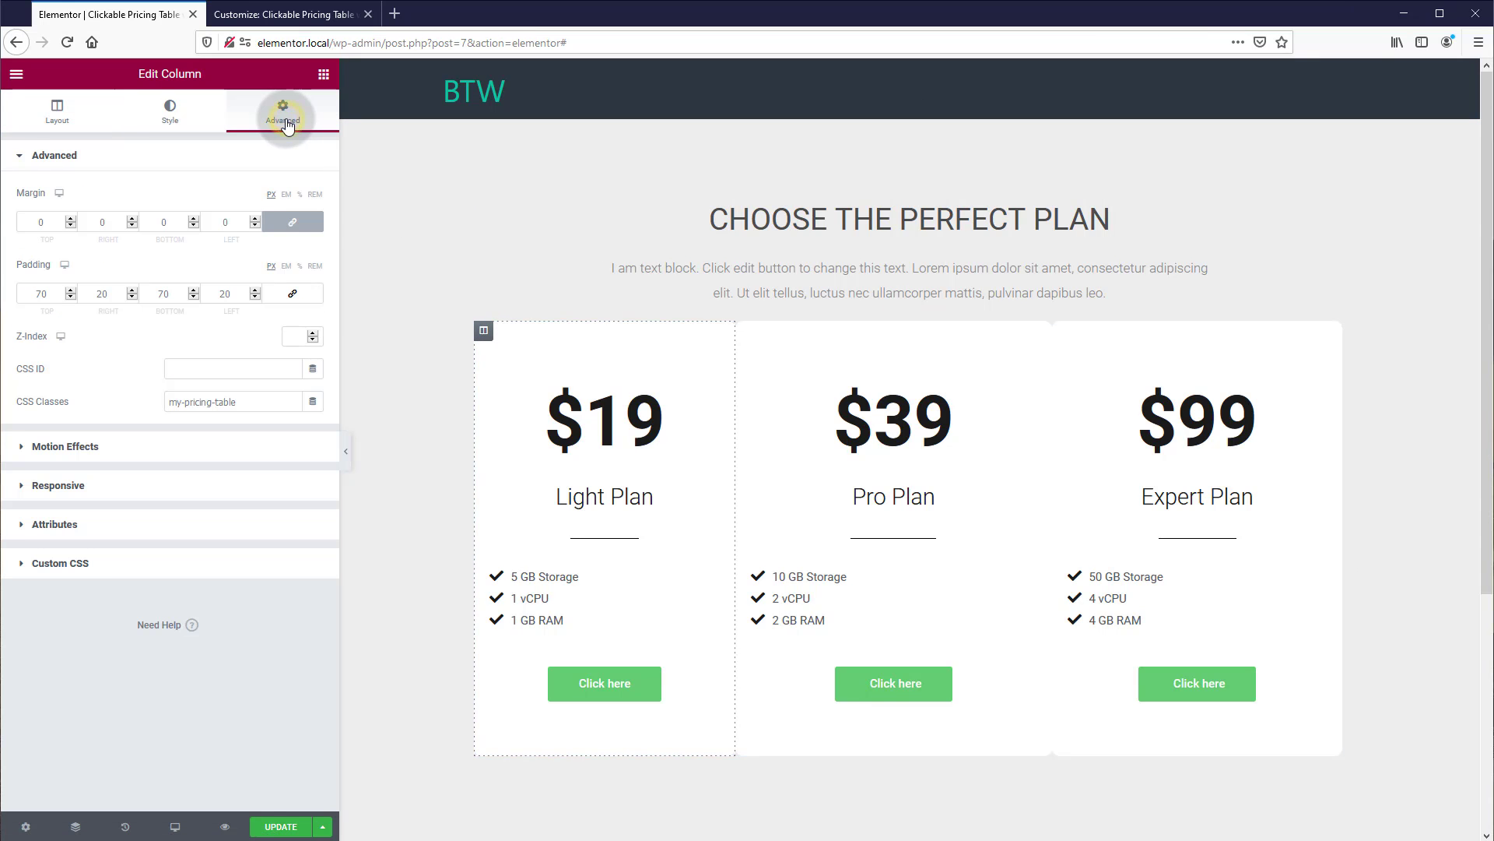
{"action": "left_click", "coordinate": [295, 225]}
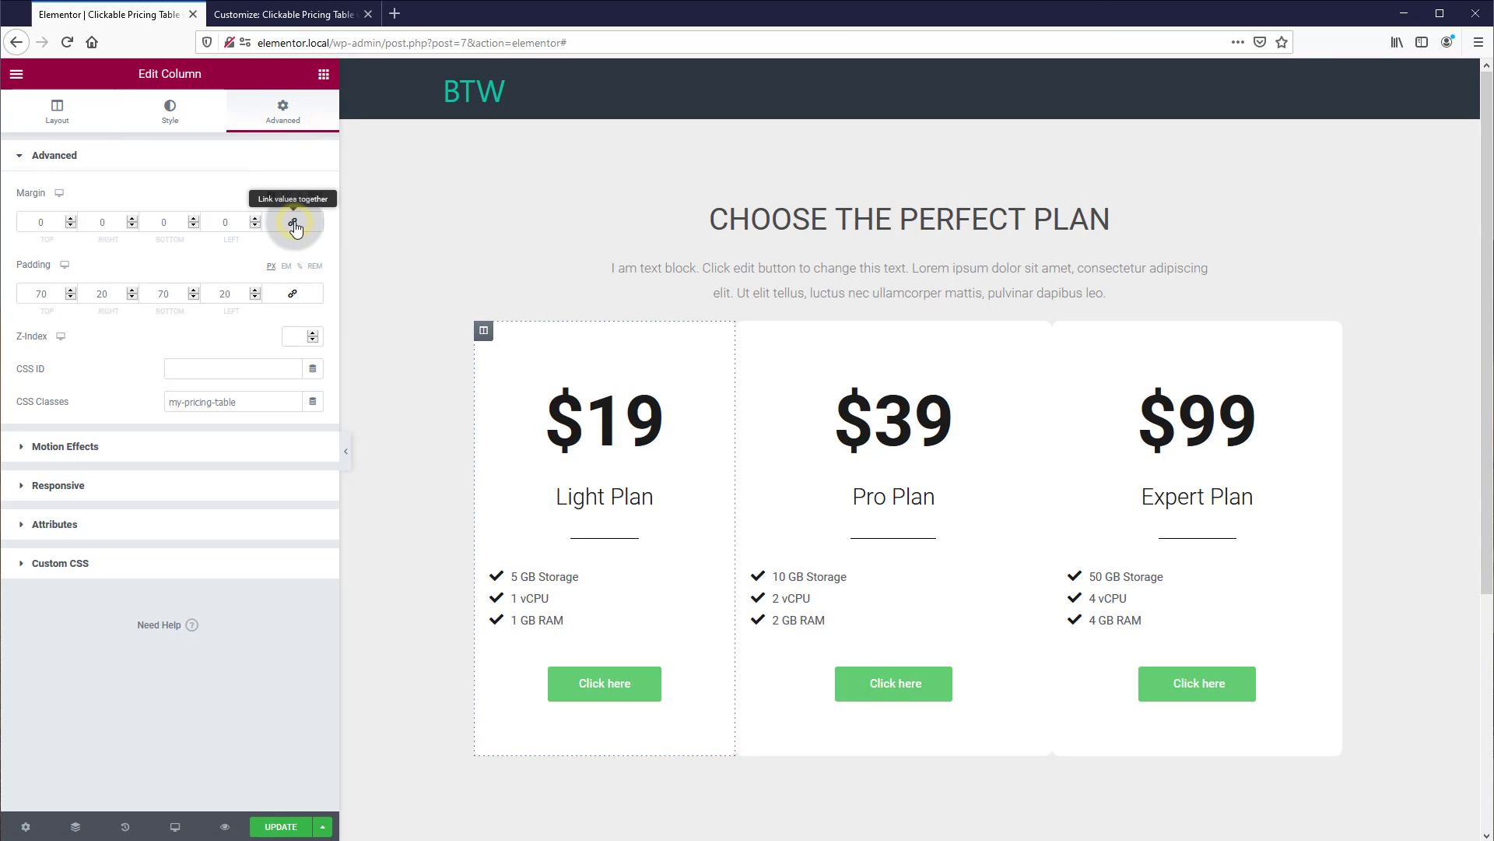
{"action": "double_click", "coordinate": [88, 224]}
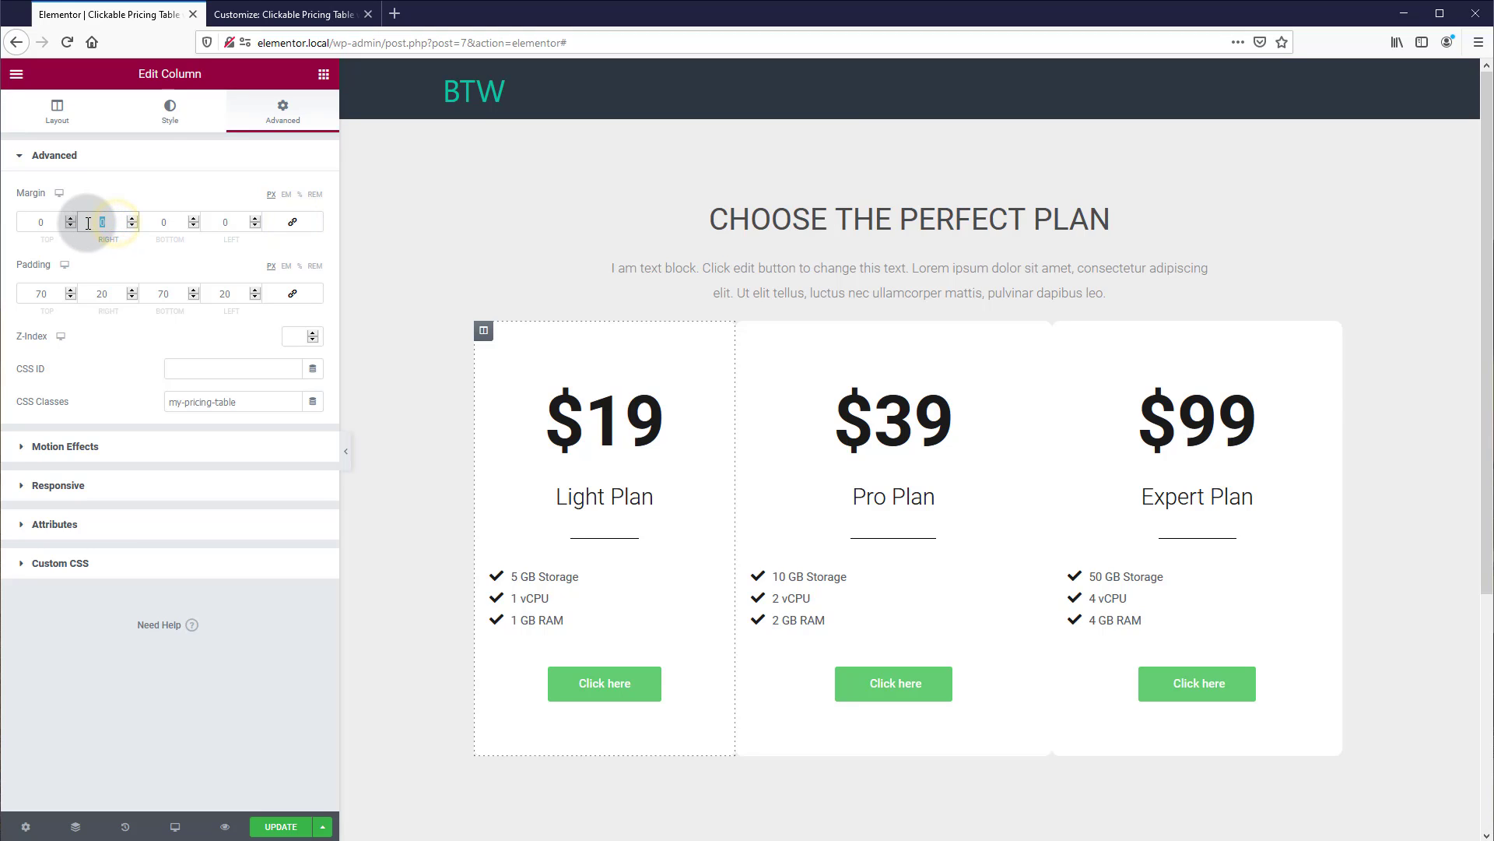
{"action": "type", "text": "10"}
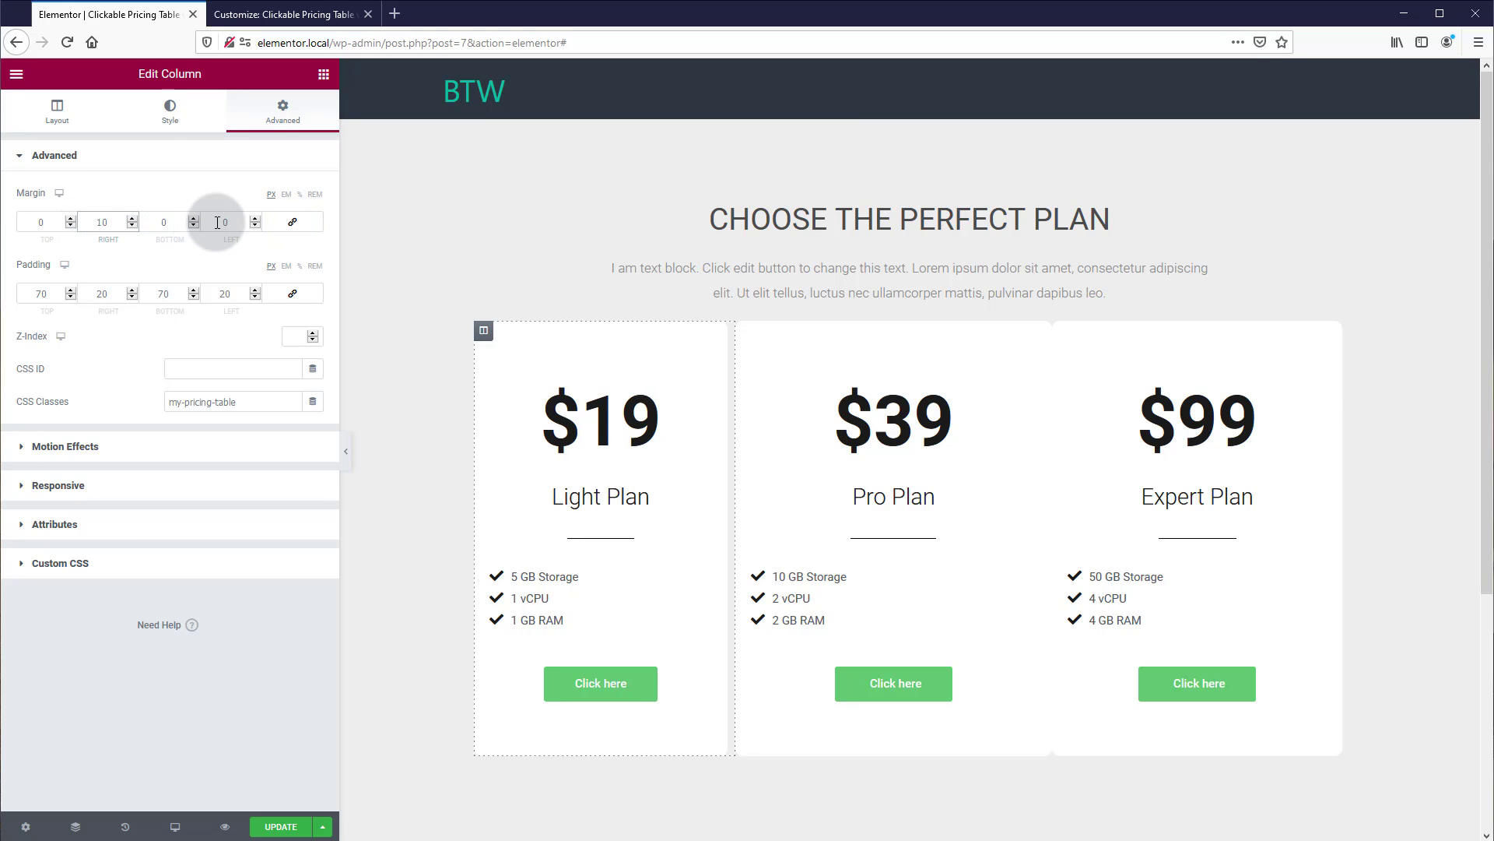
{"action": "double_click", "coordinate": [221, 222]}
{"action": "type", "text": "1"}
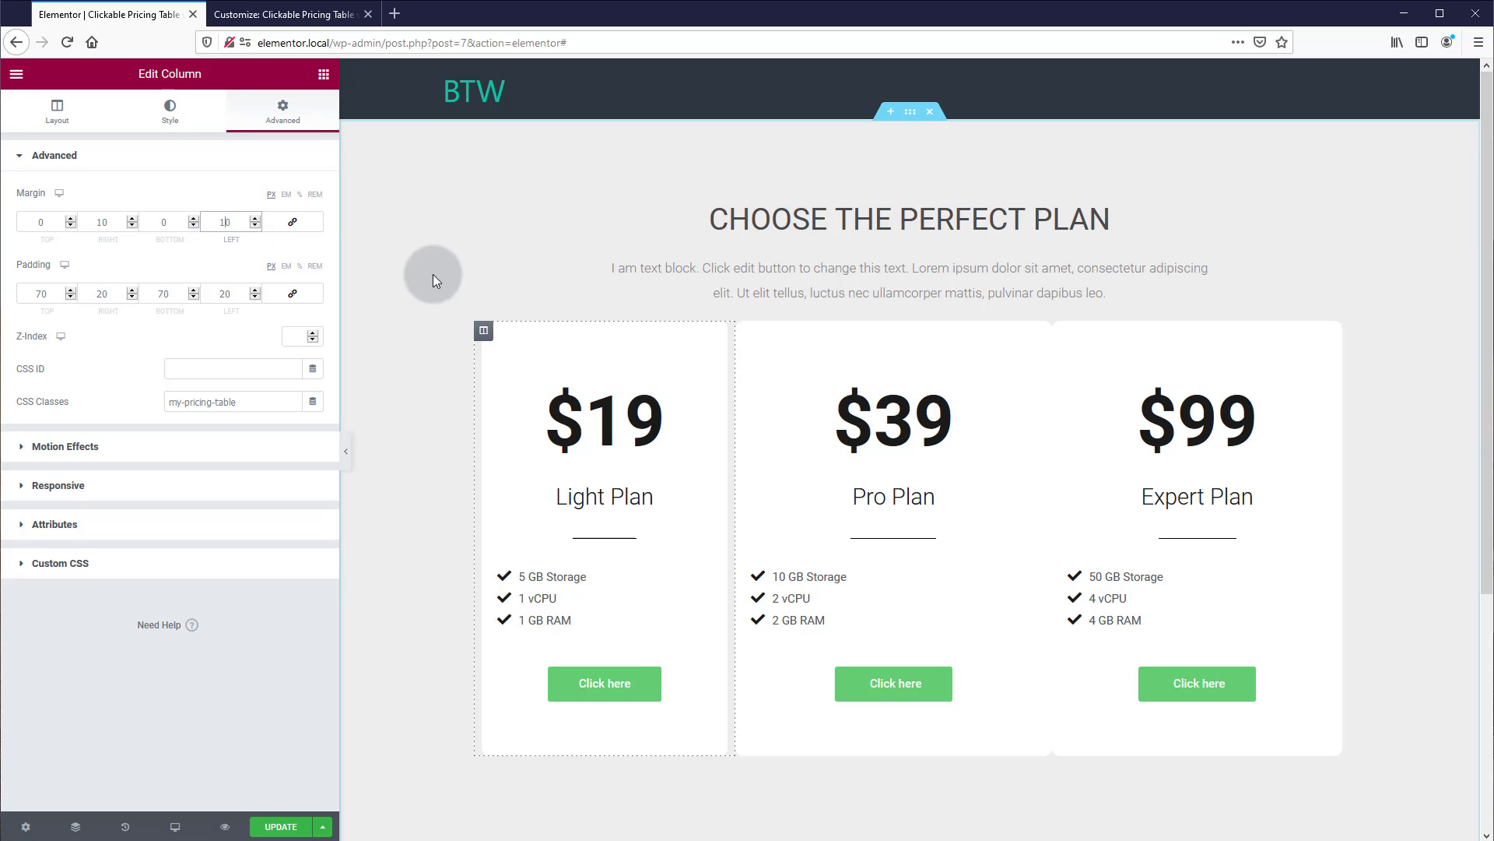
Step: Unlink the Pro Plan column's margin values and set its right and left margins to 10 px
{"action": "left_click", "coordinate": [745, 330]}
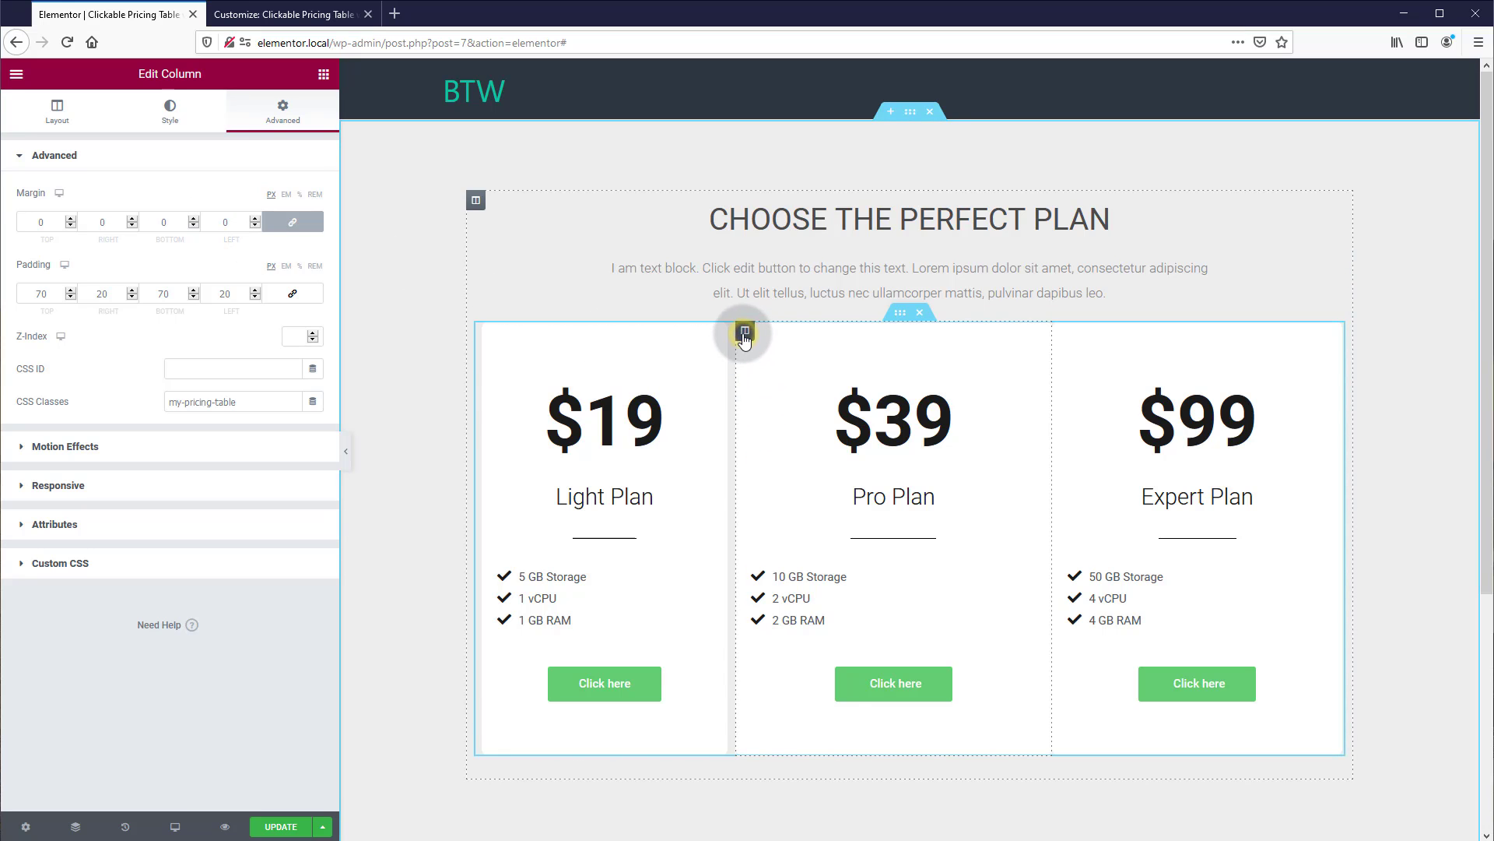
{"action": "left_click", "coordinate": [293, 222]}
{"action": "left_click", "coordinate": [99, 220]}
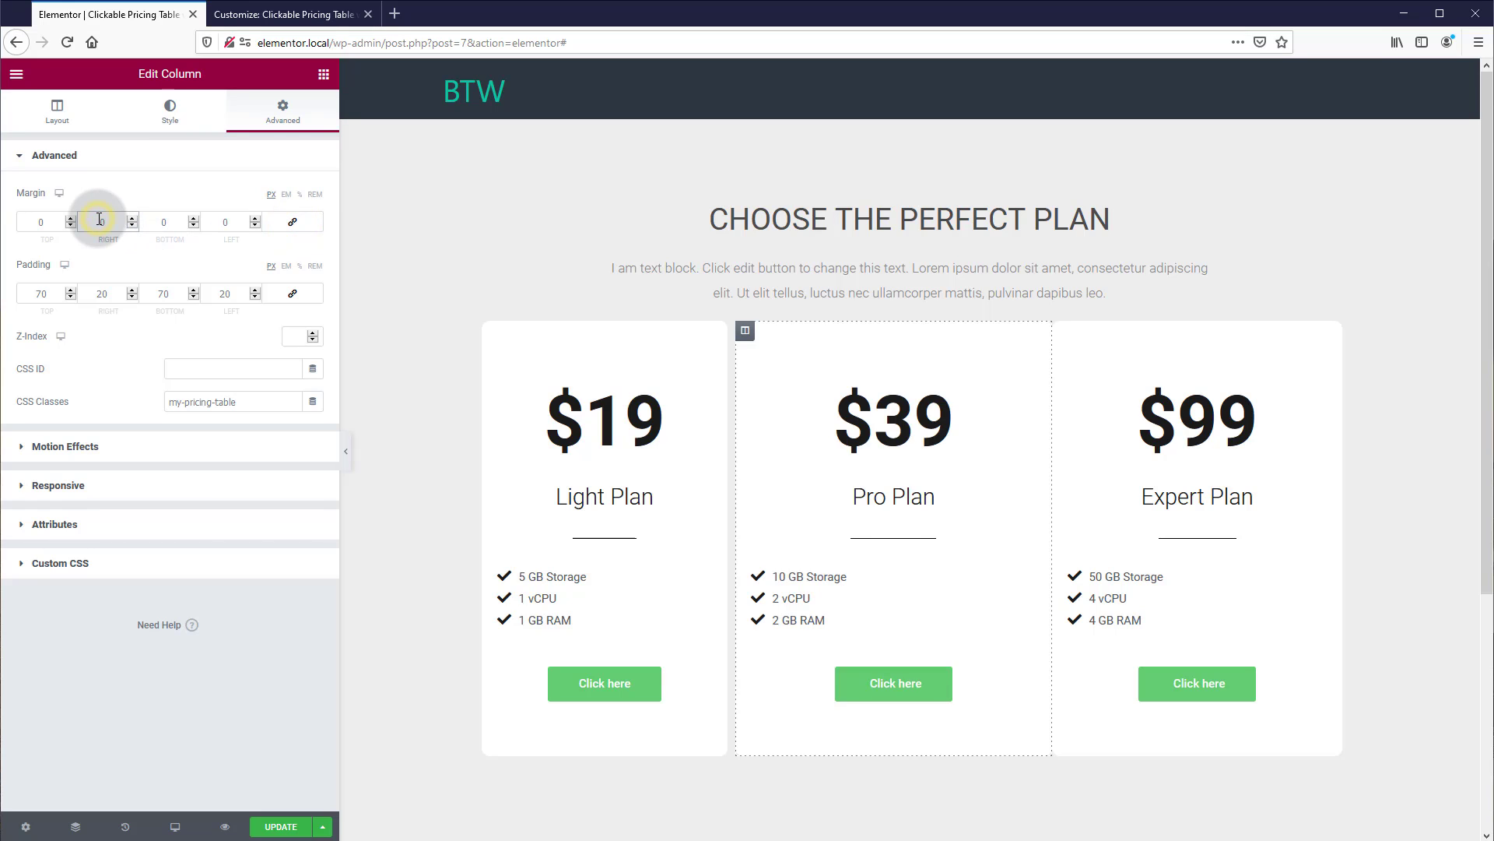
{"action": "type", "text": "1"}
{"action": "left_click", "coordinate": [215, 223]}
{"action": "type", "text": "1"}
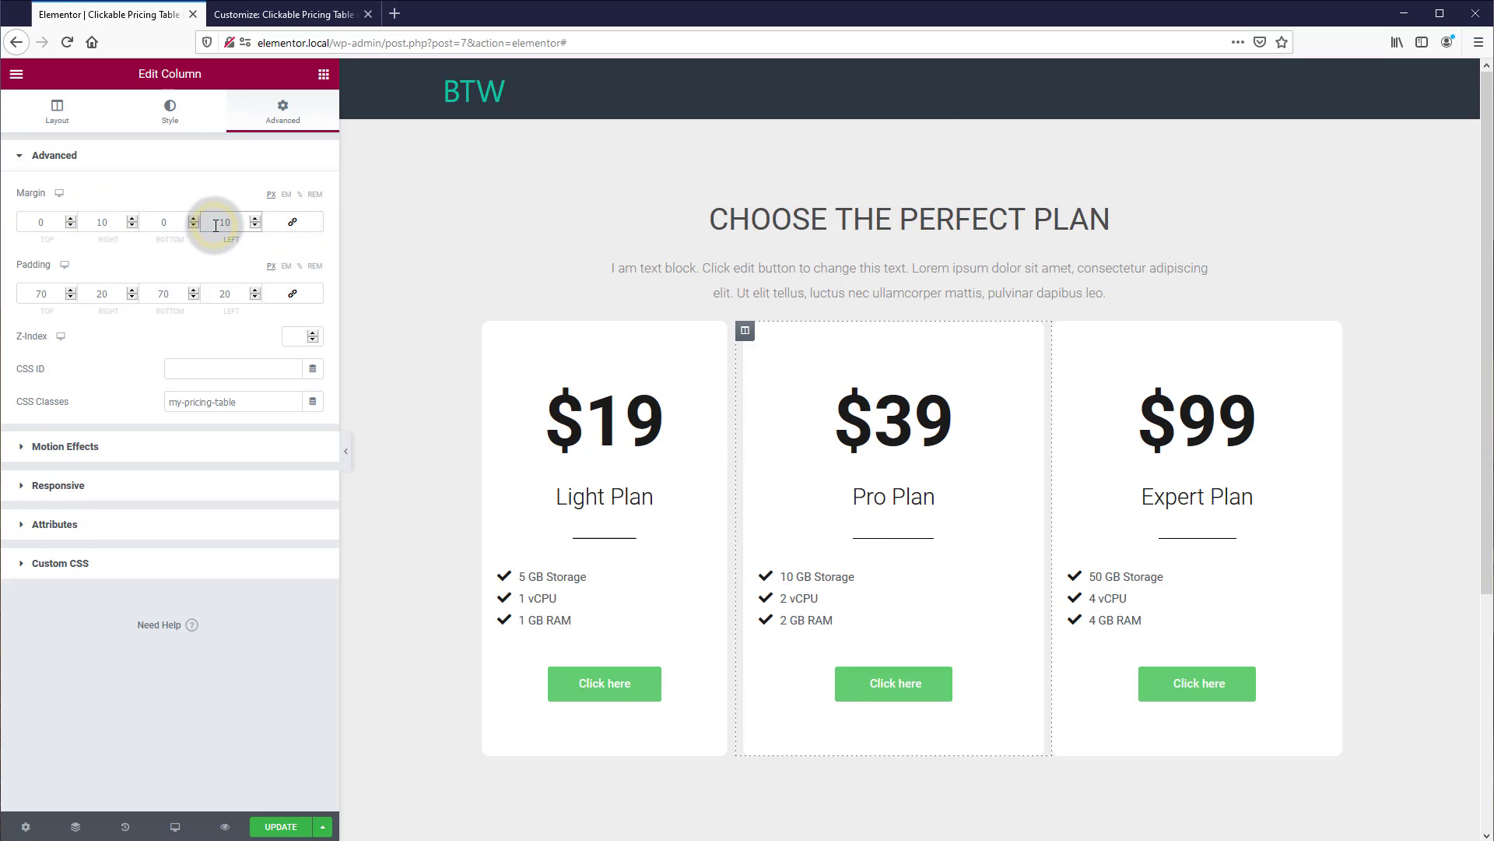
Step: Unlink the Expert Plan column's margin values and set its right and left margins to 10 px
{"action": "left_click", "coordinate": [1057, 335]}
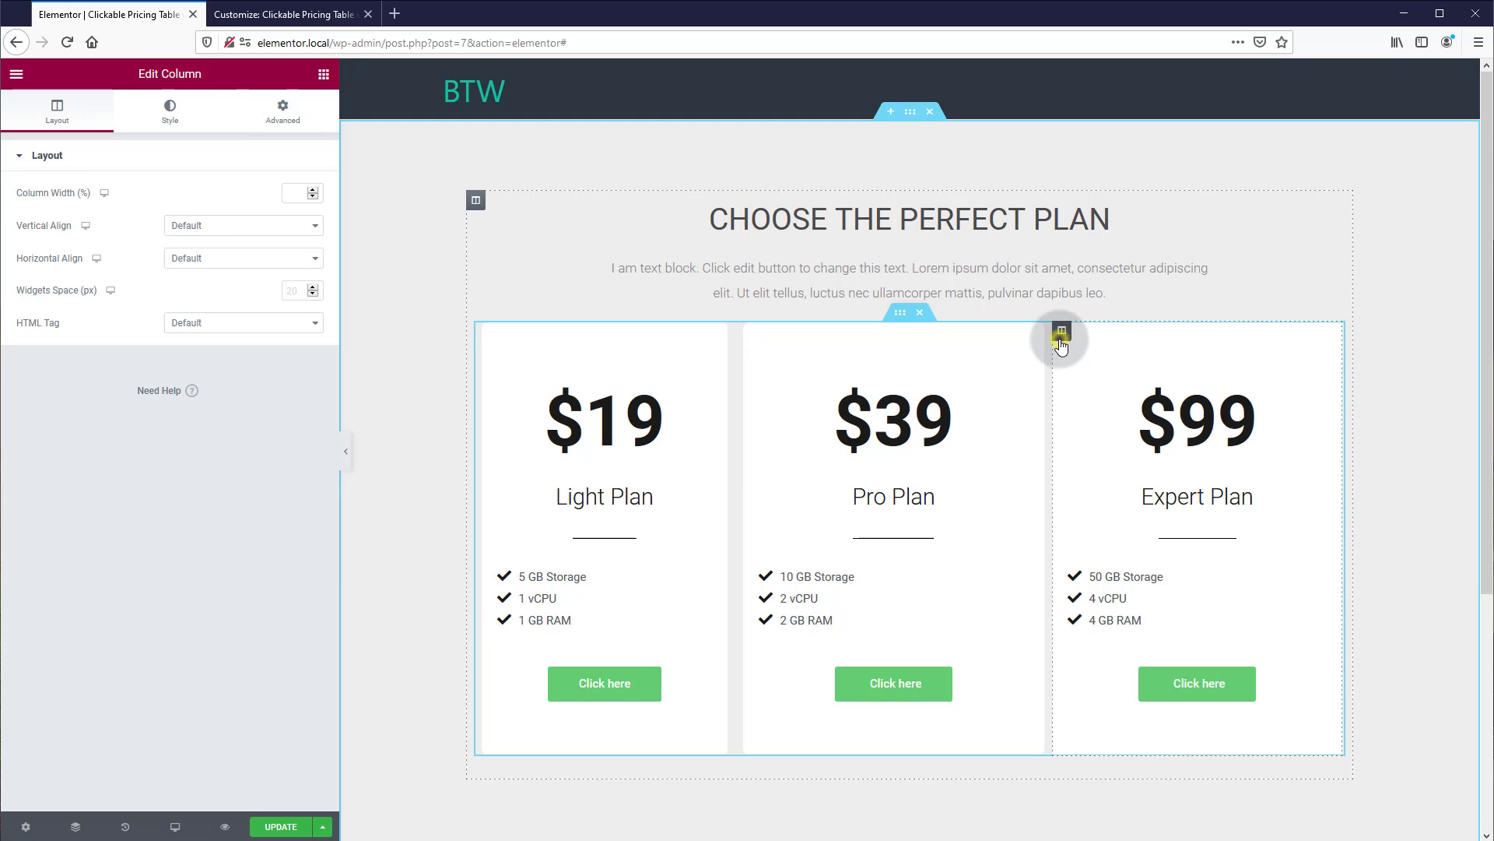
{"action": "left_click", "coordinate": [271, 119]}
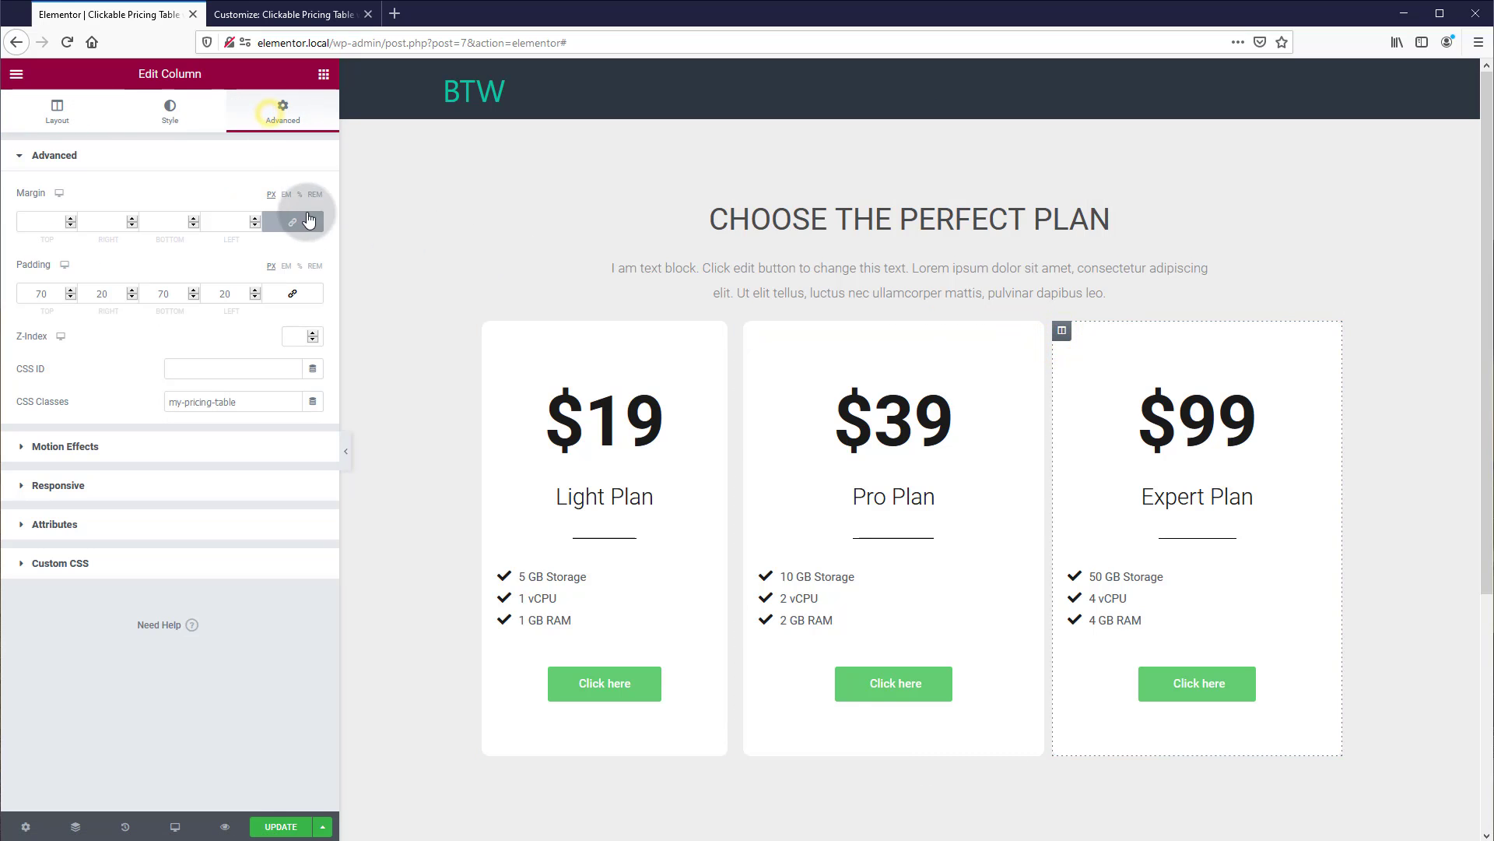
{"action": "left_click", "coordinate": [293, 222]}
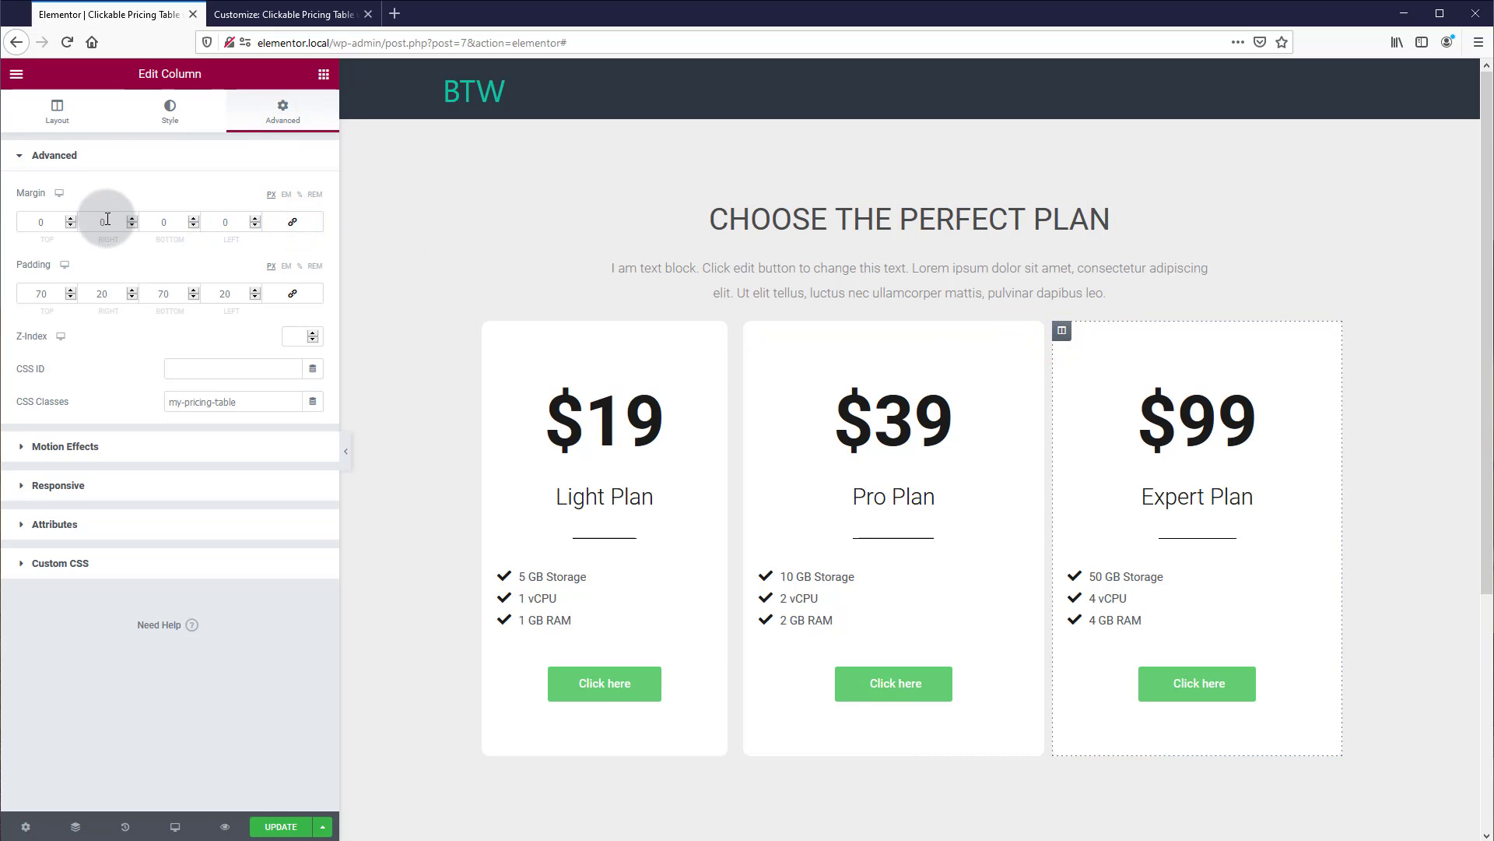
{"action": "type", "text": "10"}
{"action": "left_click", "coordinate": [225, 220]}
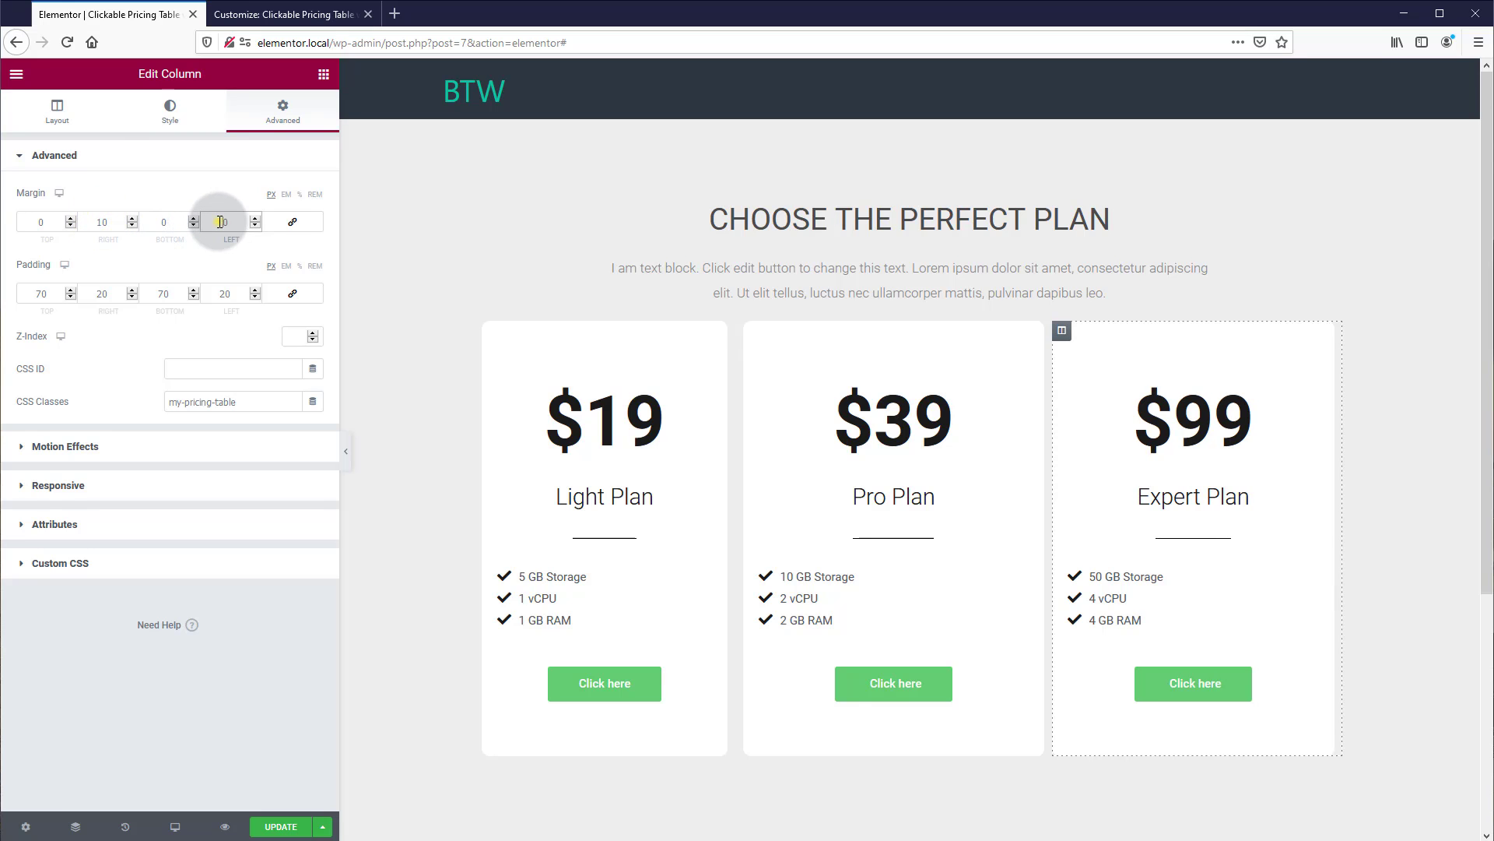
{"action": "type", "text": "10"}
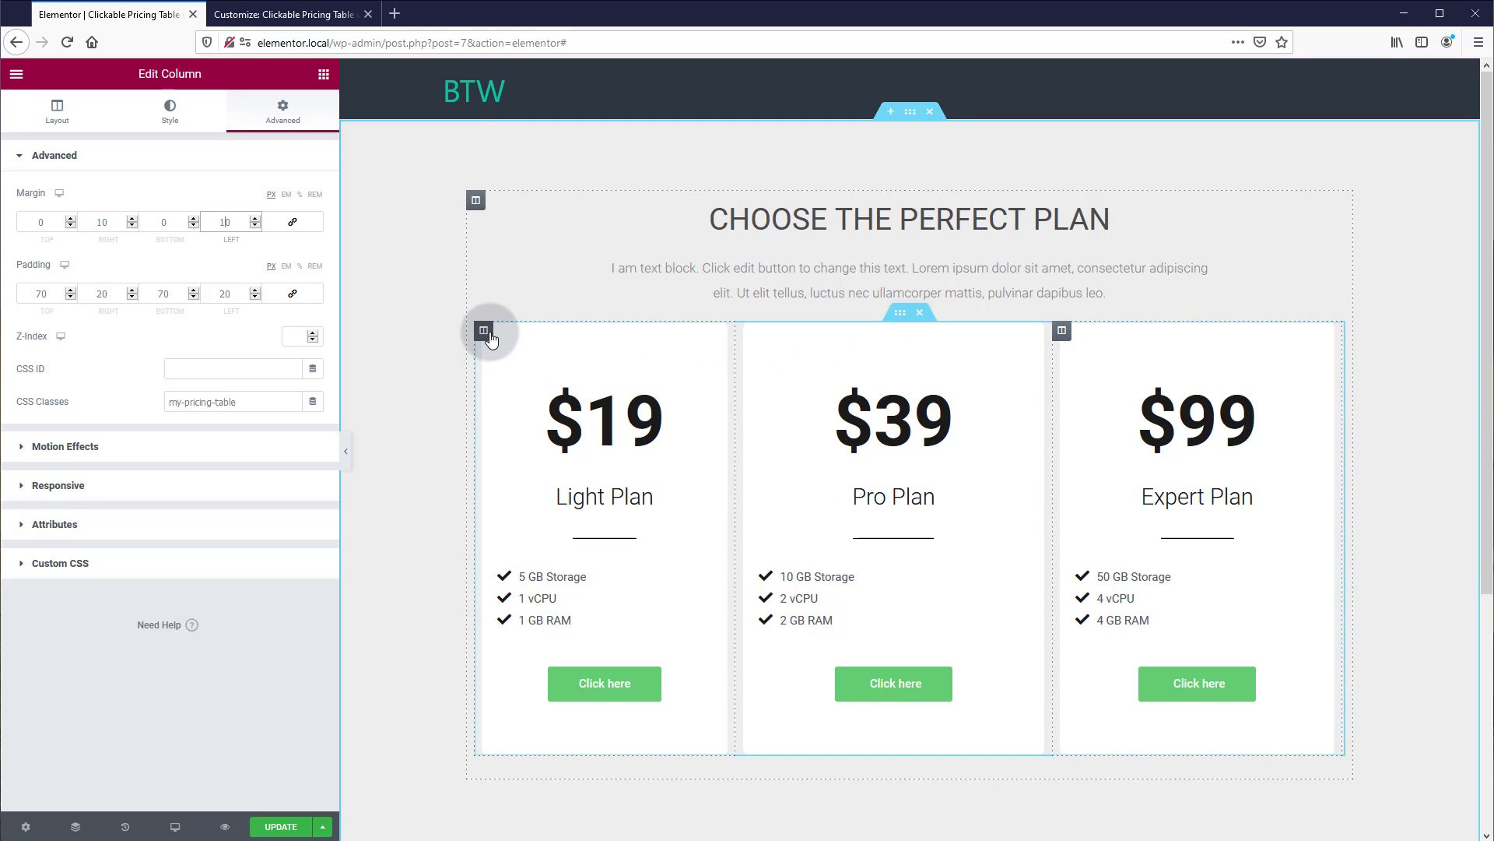
Step: Set the Light Plan column's width to 33.3%
{"action": "left_click", "coordinate": [484, 333]}
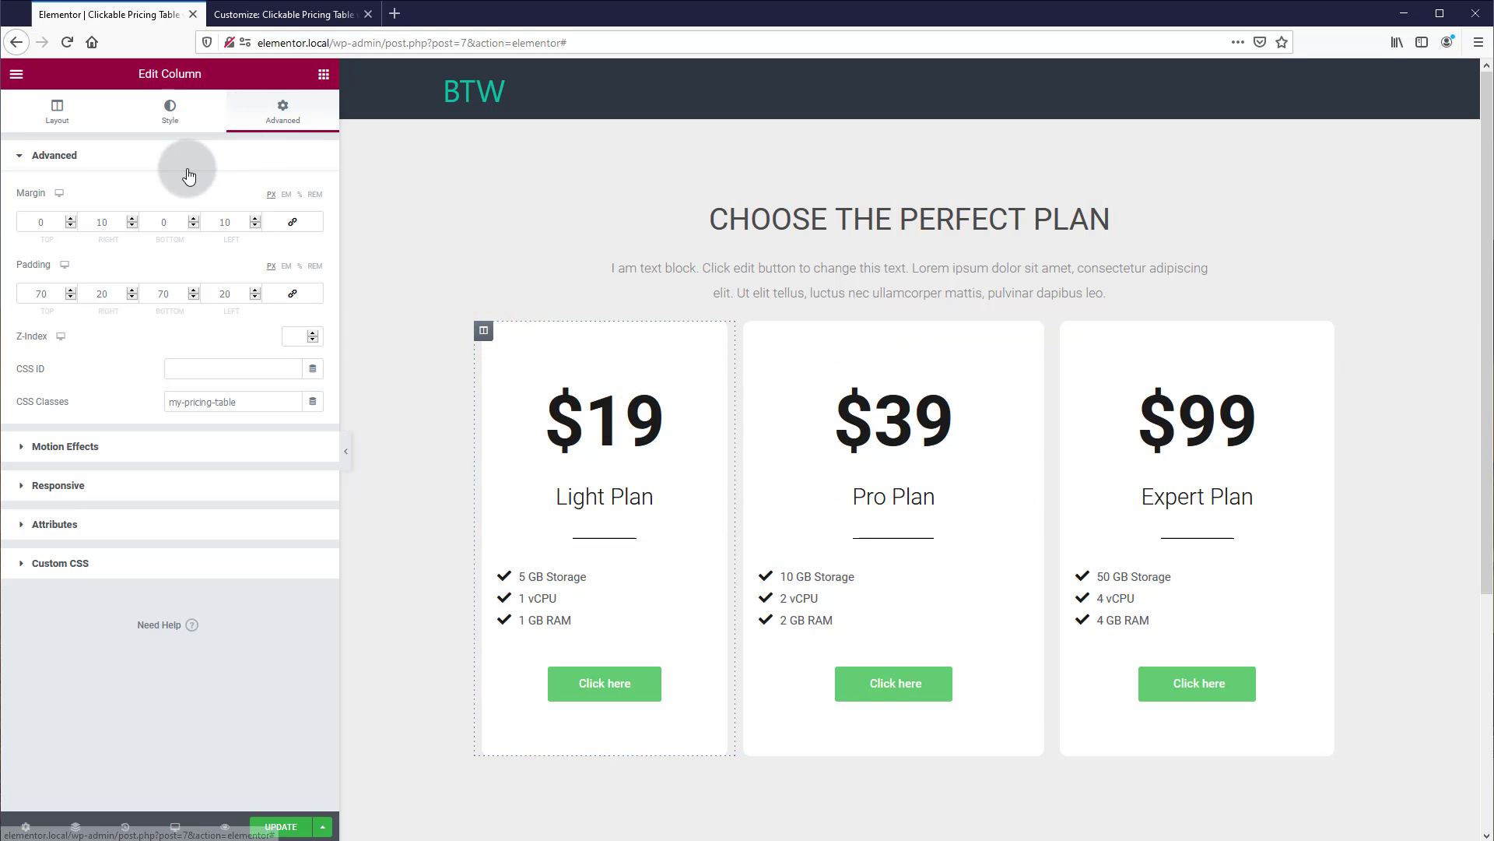
{"action": "left_click", "coordinate": [57, 109]}
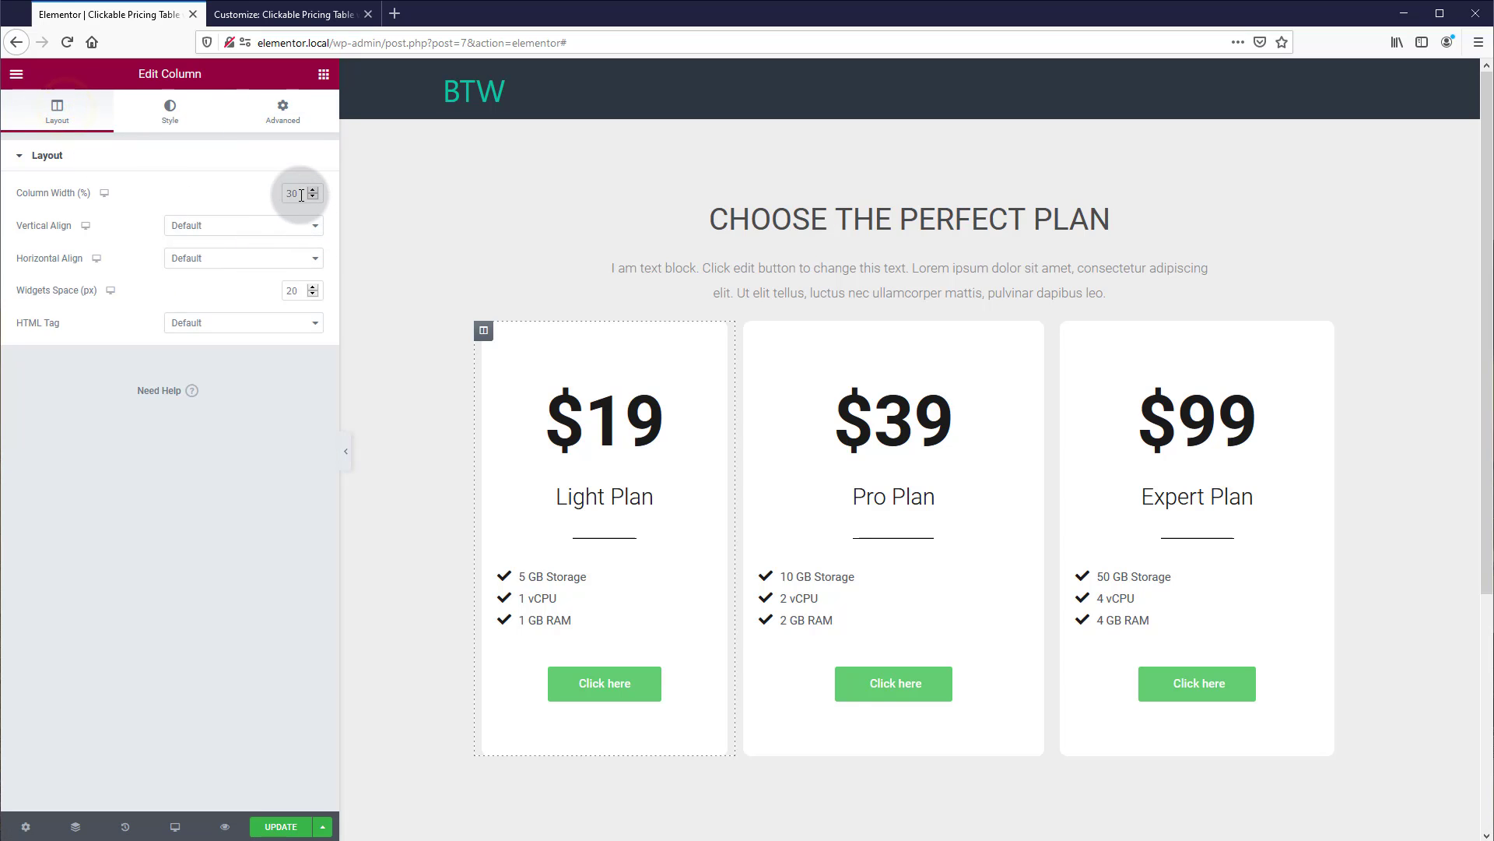
{"action": "type", "text": "3"}
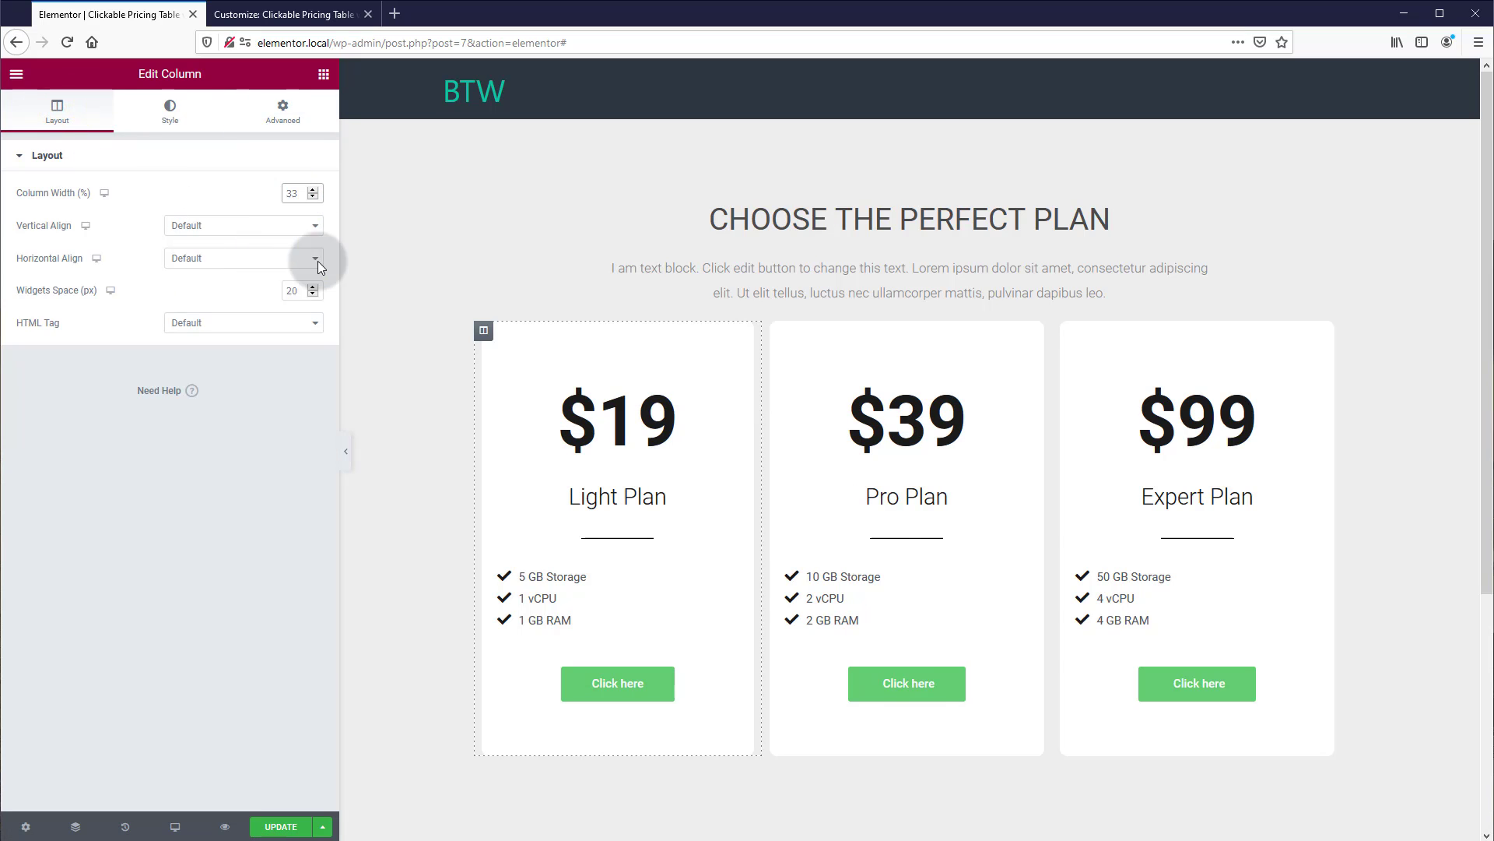
{"action": "type", "text": ".3"}
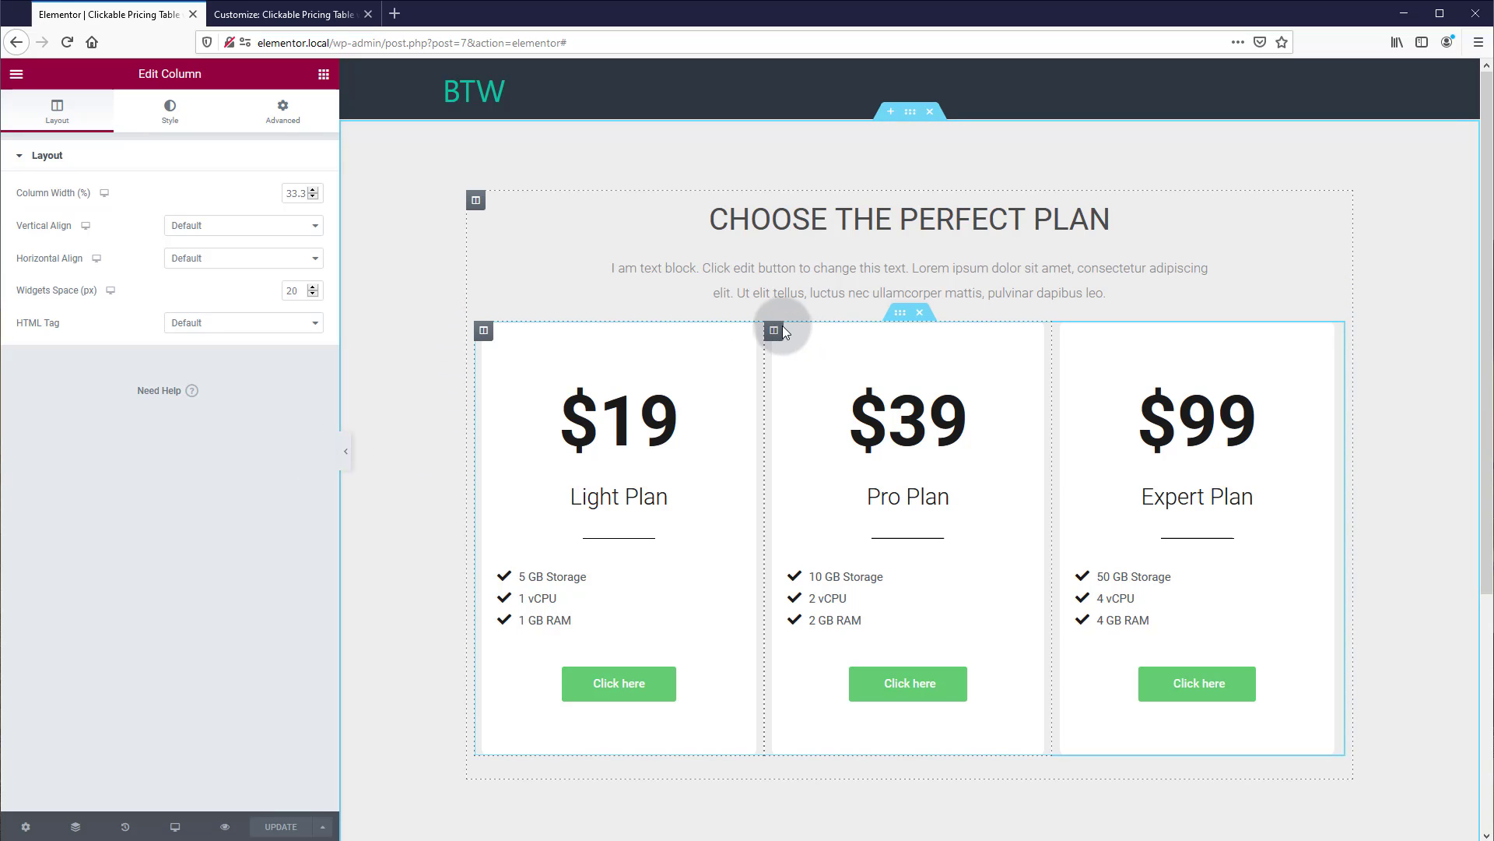
Step: Give the Pro Plan column a classic background in blue (#3D66AB)
{"action": "left_click", "coordinate": [778, 340]}
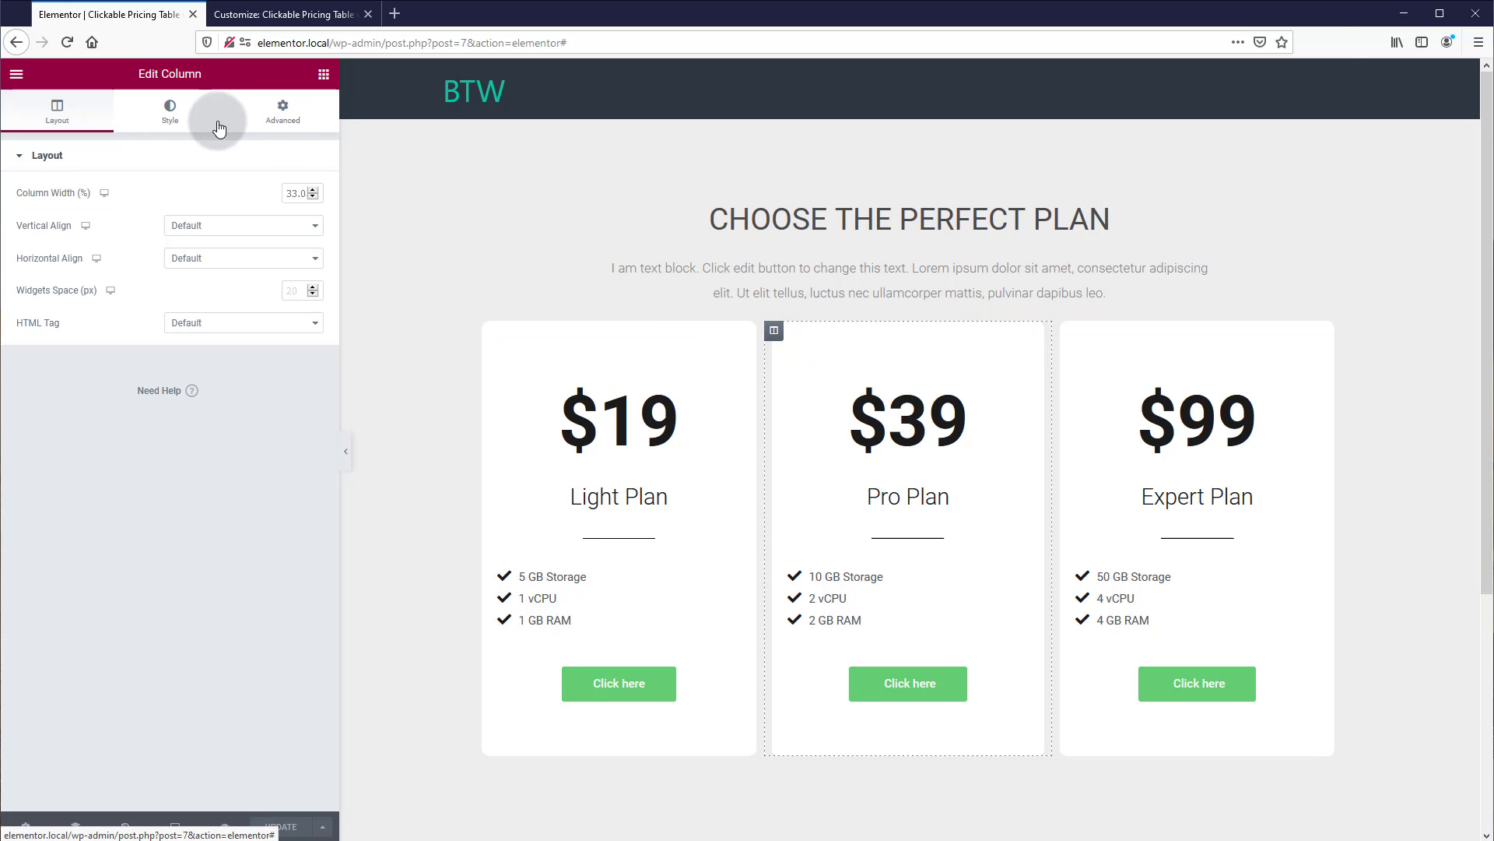
{"action": "left_click", "coordinate": [184, 122]}
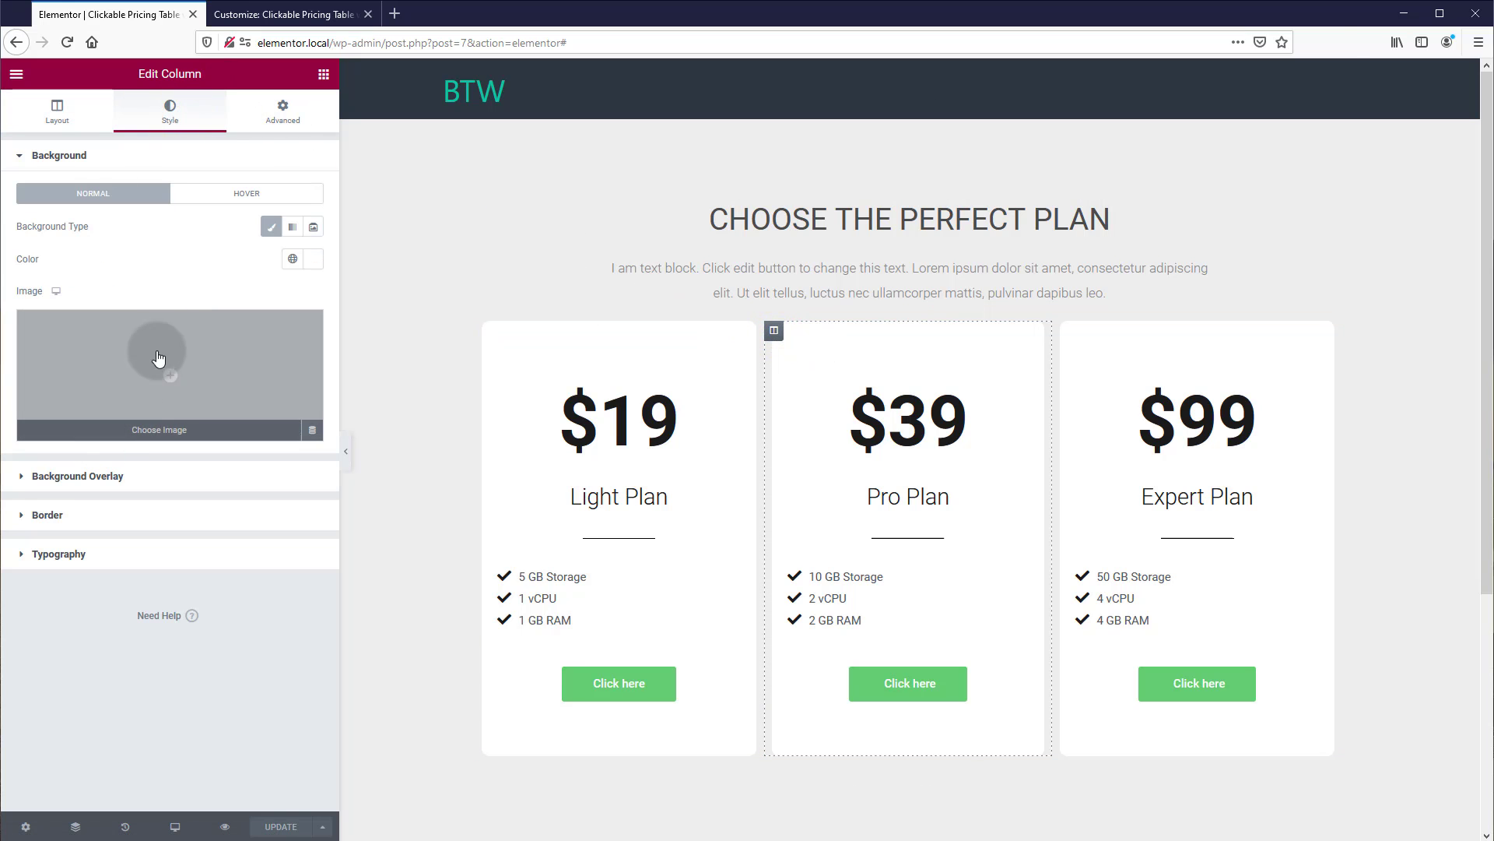
{"action": "left_click", "coordinate": [271, 227]}
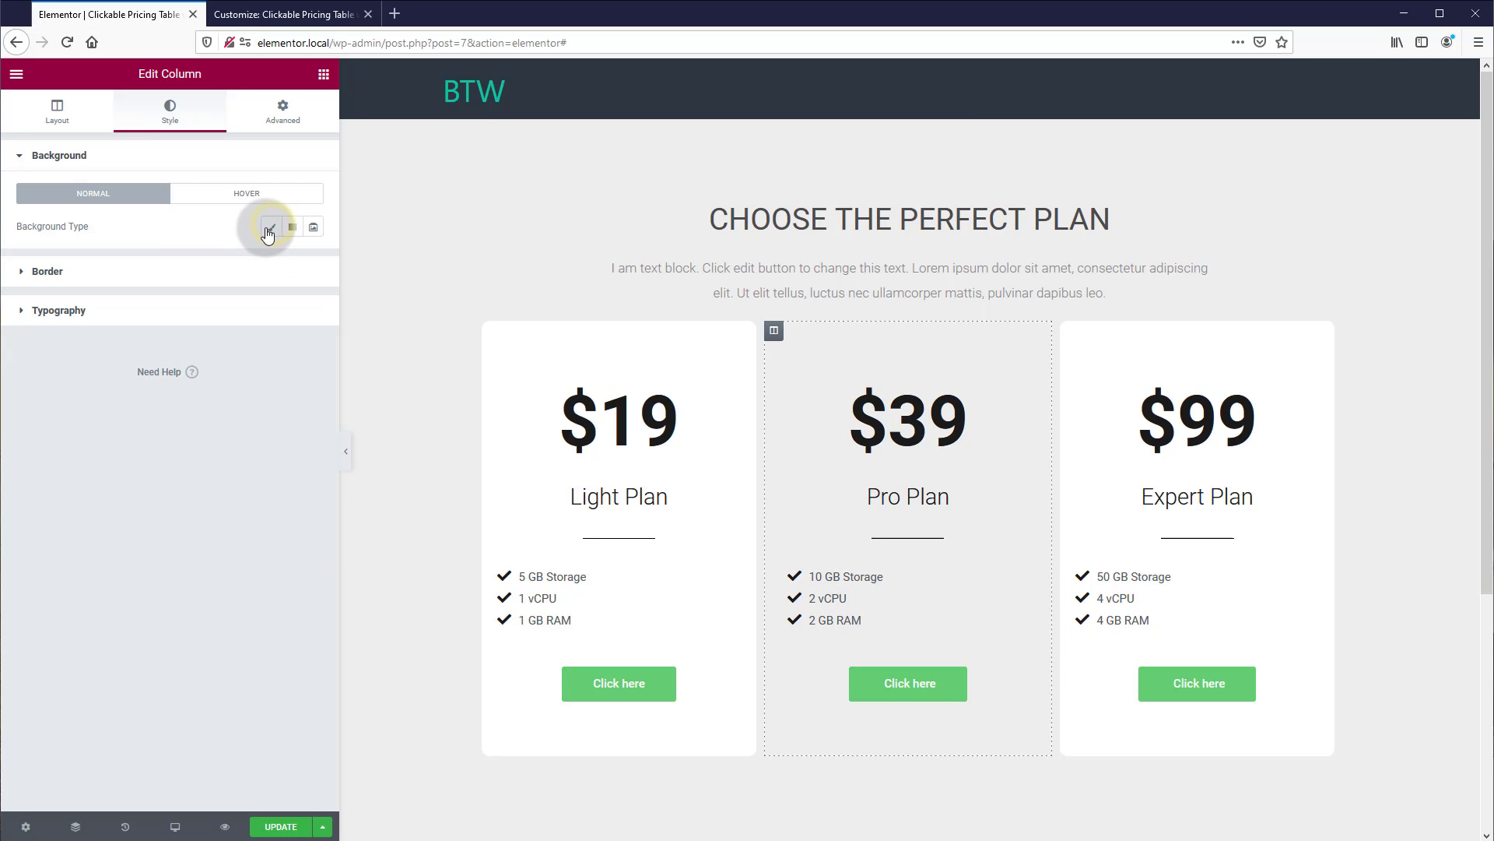
{"action": "left_click", "coordinate": [271, 228]}
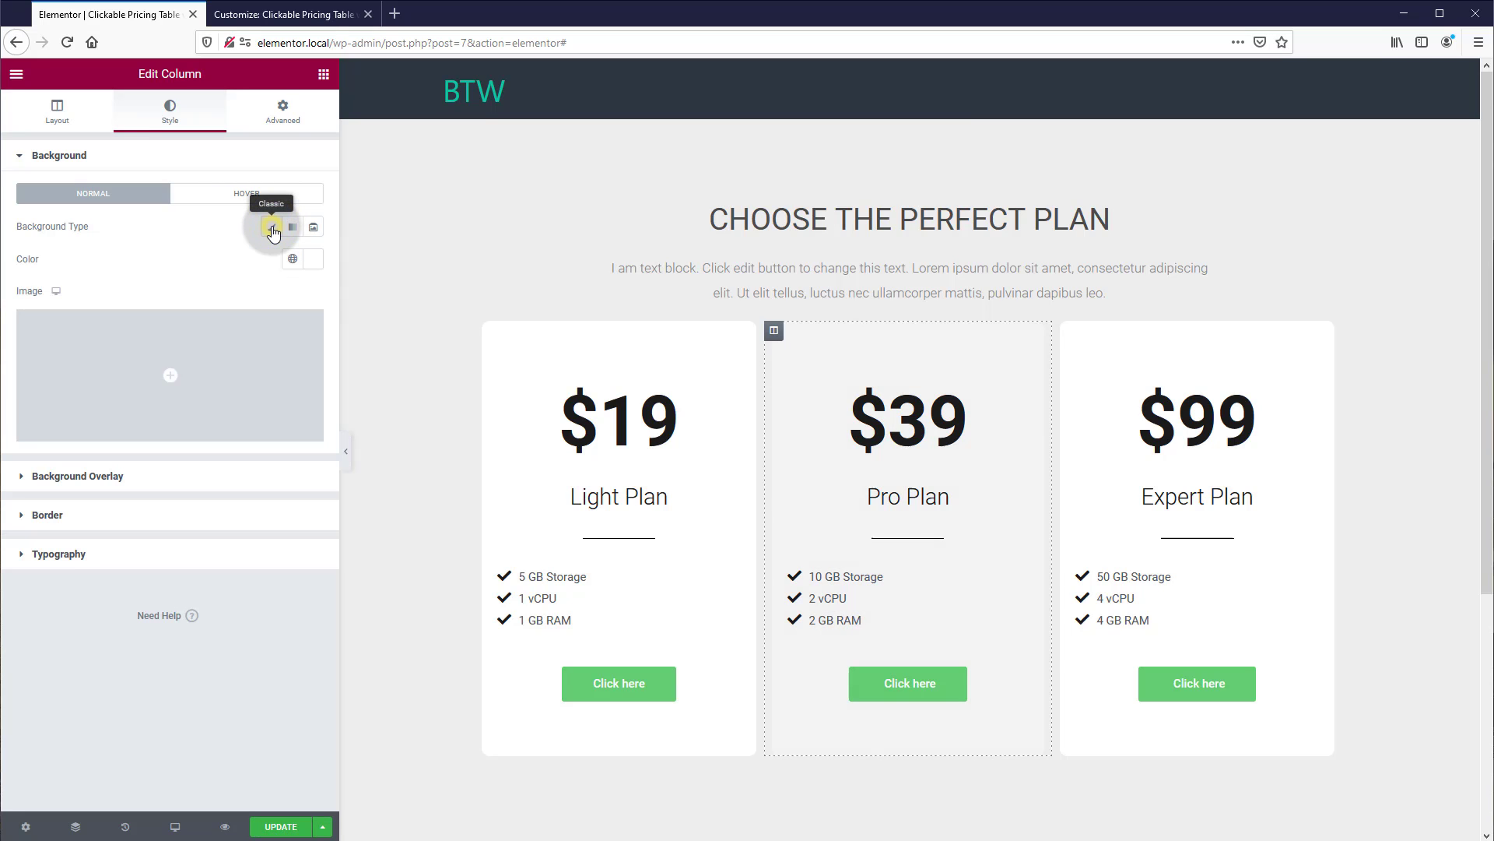
{"action": "left_click", "coordinate": [309, 265]}
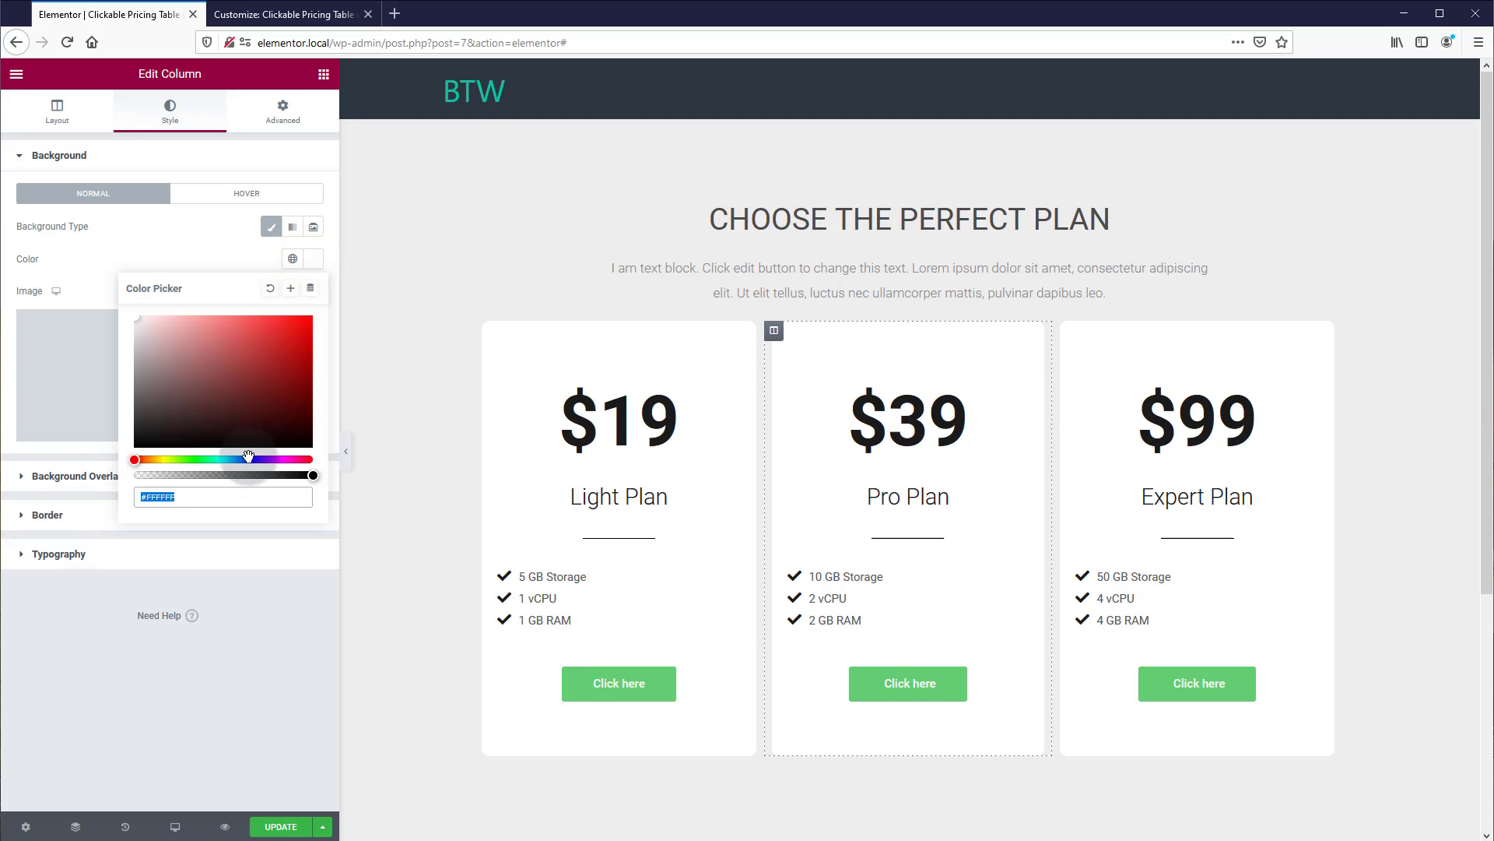
{"action": "left_click_drag", "start_coordinate": [244, 389], "coordinate": [254, 360]}
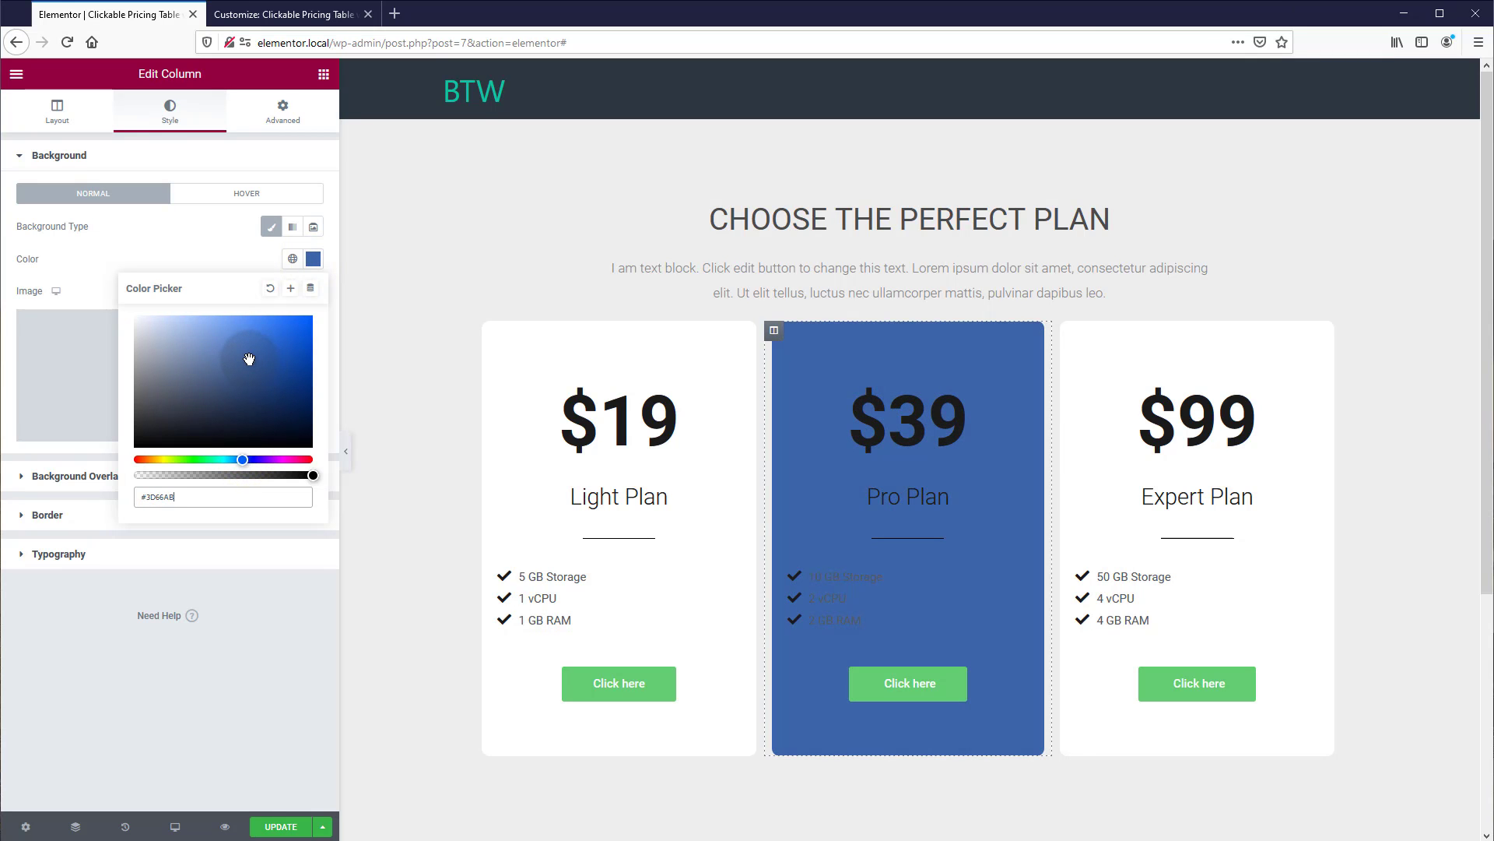
{"action": "left_click", "coordinate": [241, 620]}
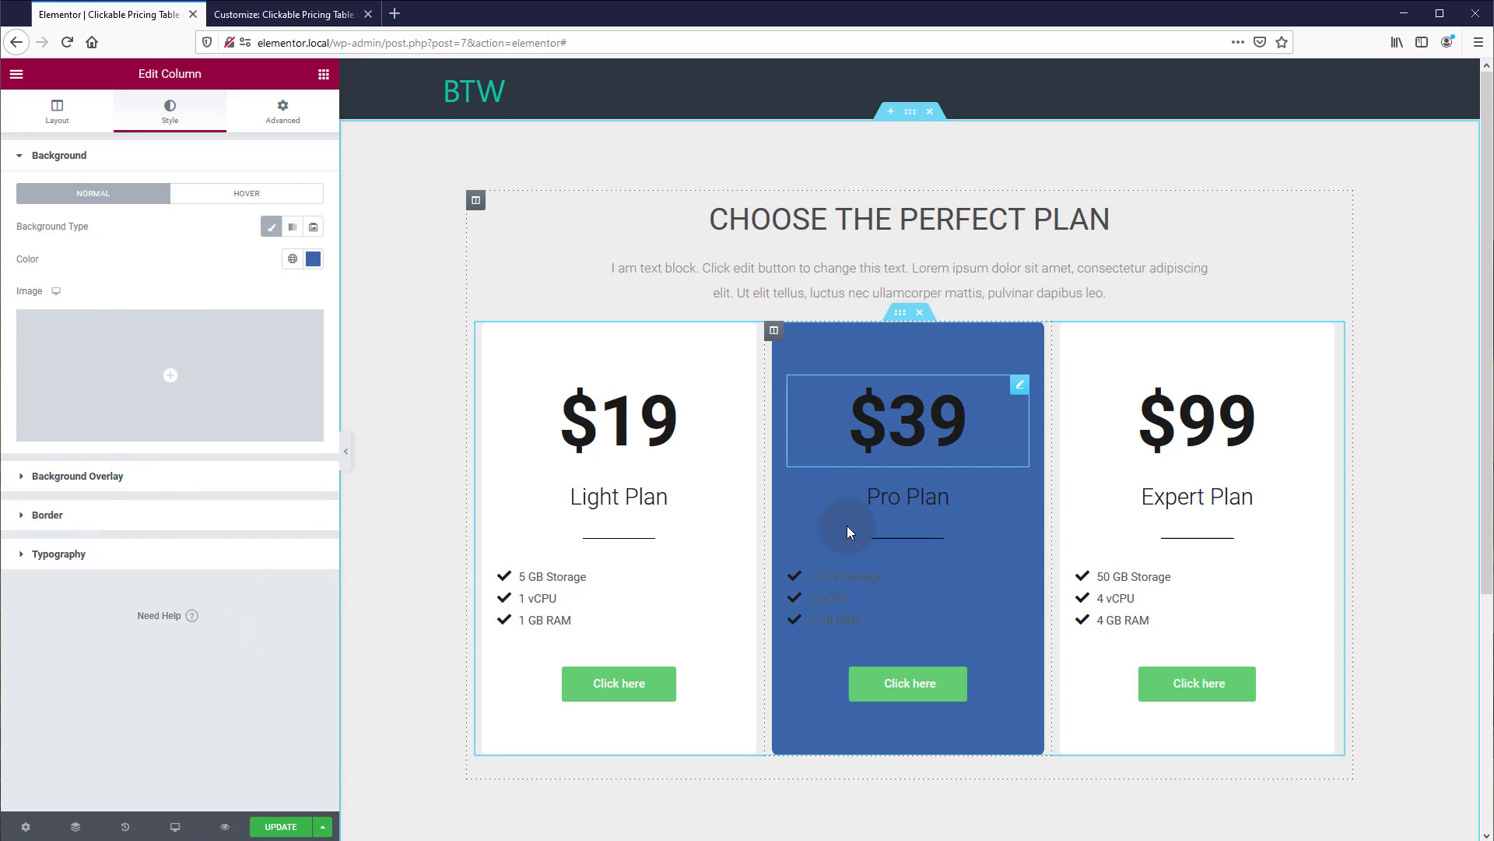
Step: Set the text color of the $39 price heading and the Pro Plan heading to white
{"action": "left_click", "coordinate": [843, 575]}
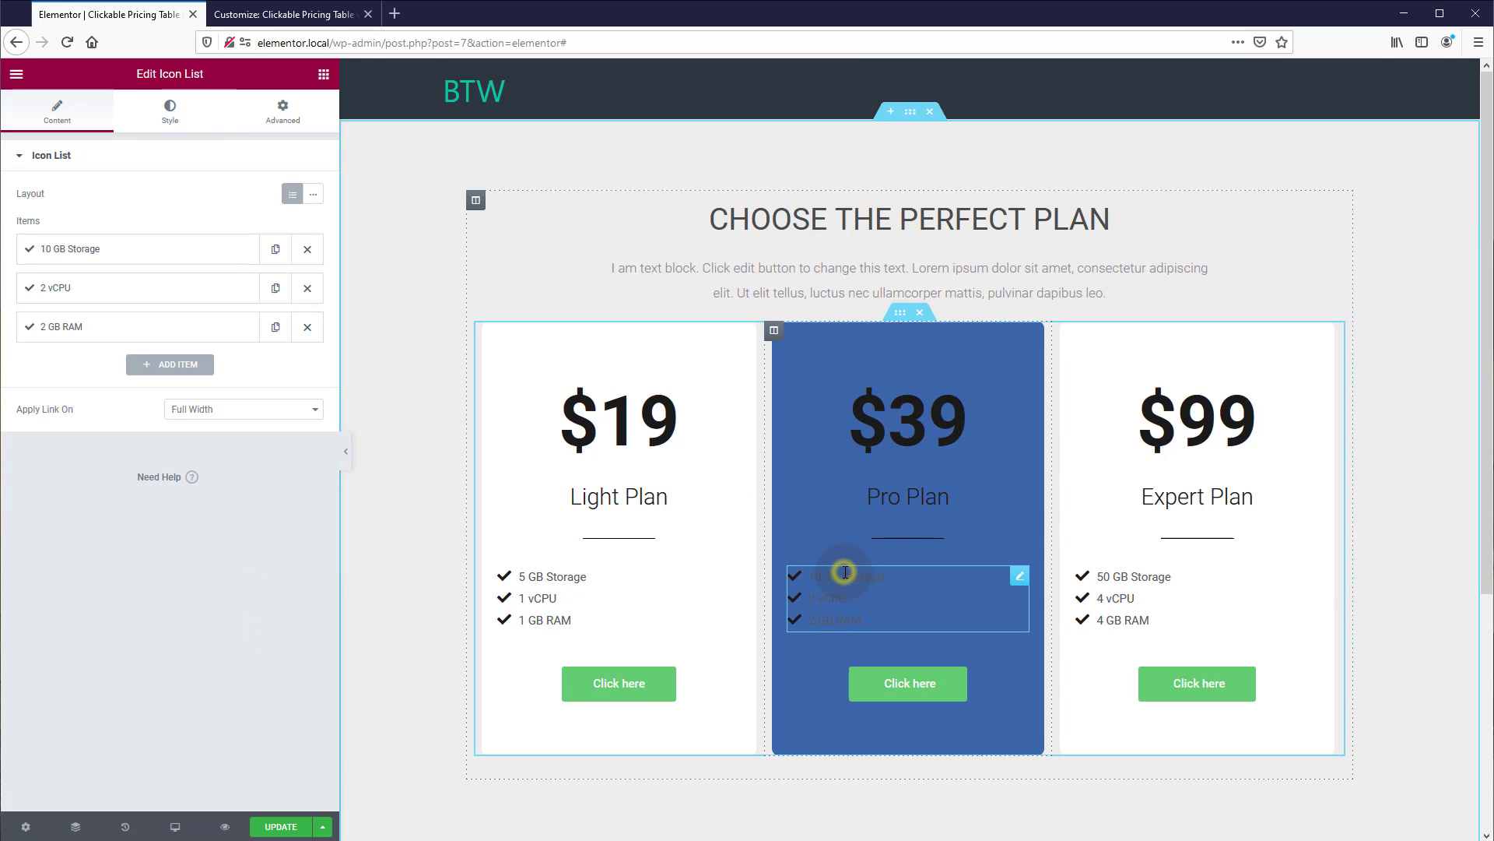
{"action": "left_click", "coordinate": [878, 398]}
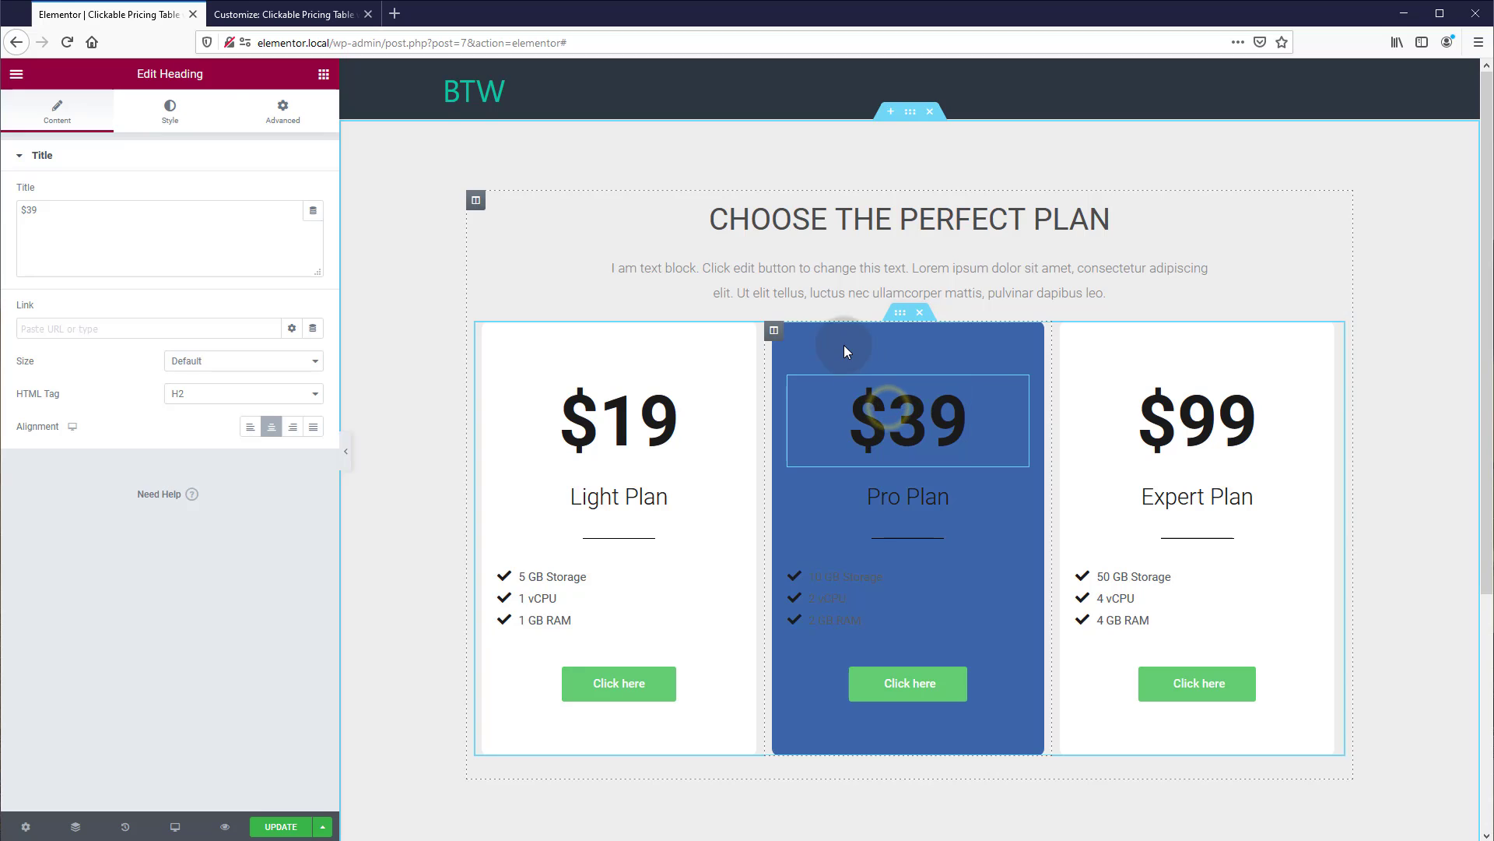
{"action": "left_click", "coordinate": [171, 125]}
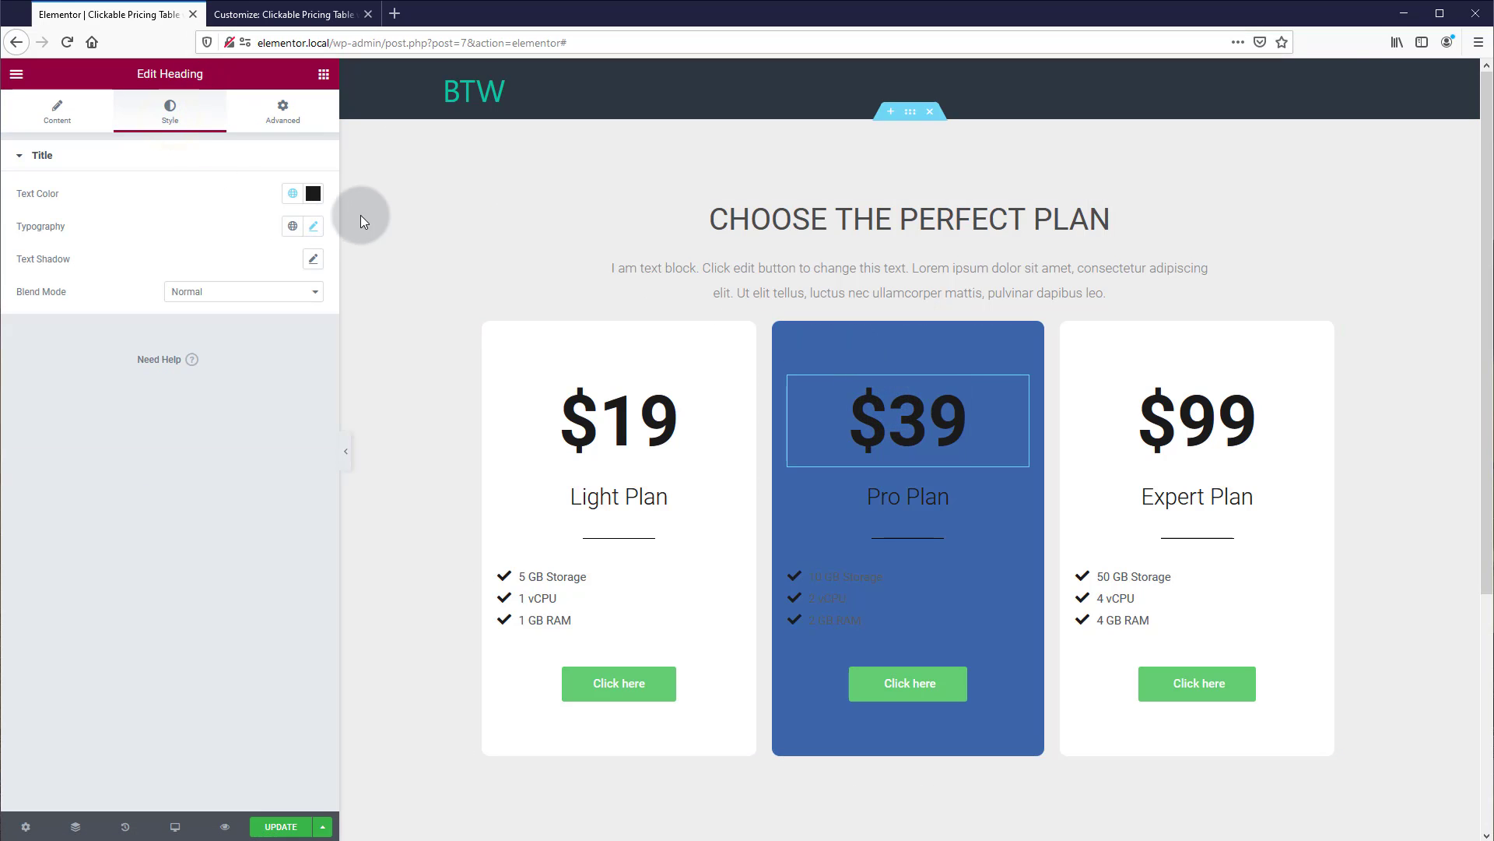
{"action": "left_click", "coordinate": [313, 195]}
{"action": "left_click_drag", "start_coordinate": [191, 304], "coordinate": [115, 245]}
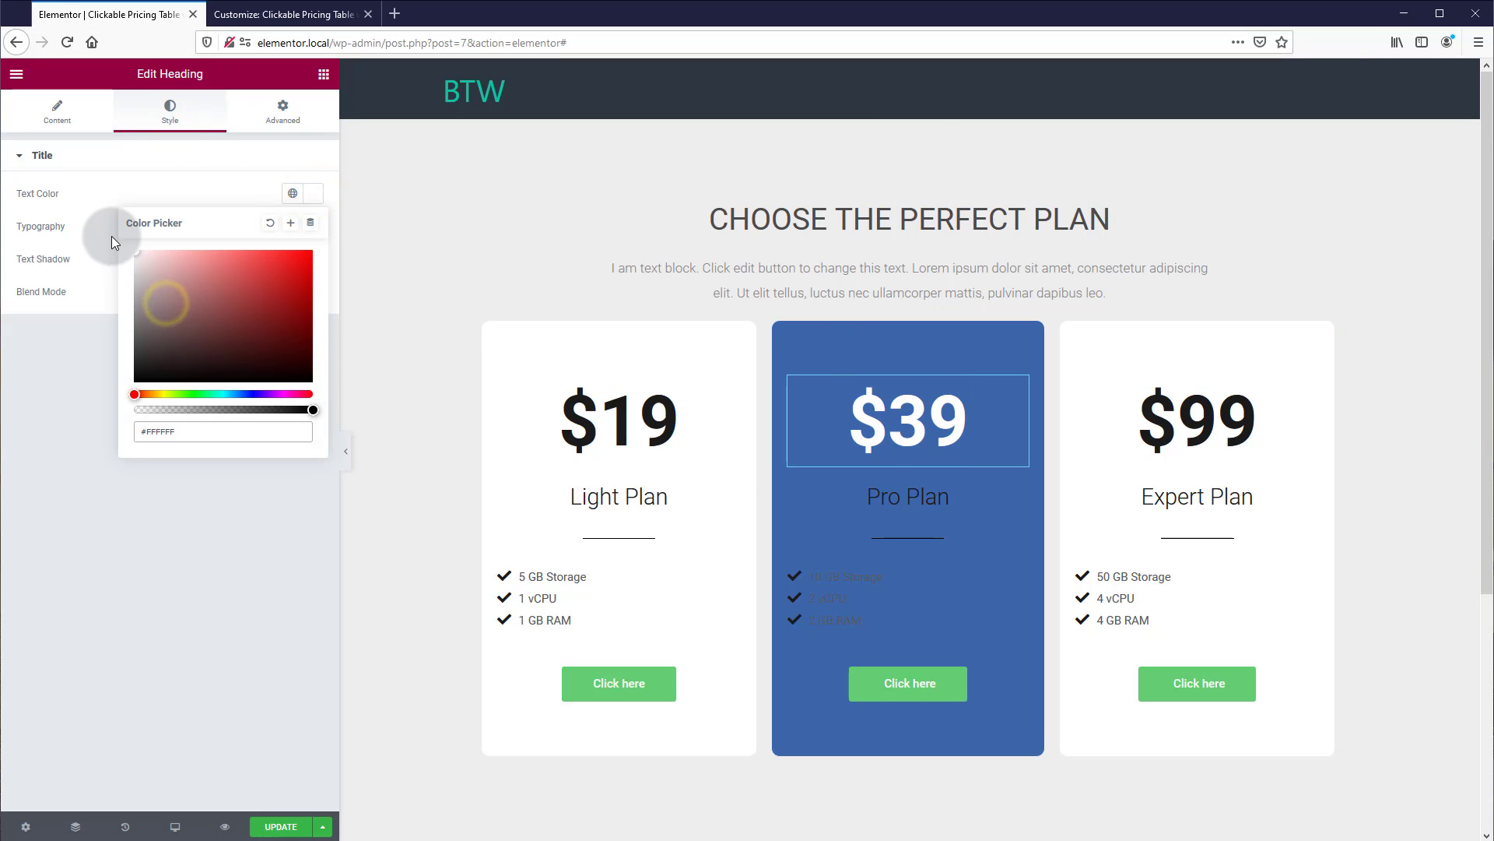
{"action": "left_click", "coordinate": [908, 497]}
{"action": "left_click", "coordinate": [314, 194]}
{"action": "left_click_drag", "start_coordinate": [166, 301], "coordinate": [100, 235]}
Step: Change the color of the divider below the Pro Plan heading to white
{"action": "left_click", "coordinate": [908, 537]}
{"action": "left_click", "coordinate": [171, 109]}
{"action": "left_click", "coordinate": [307, 193]}
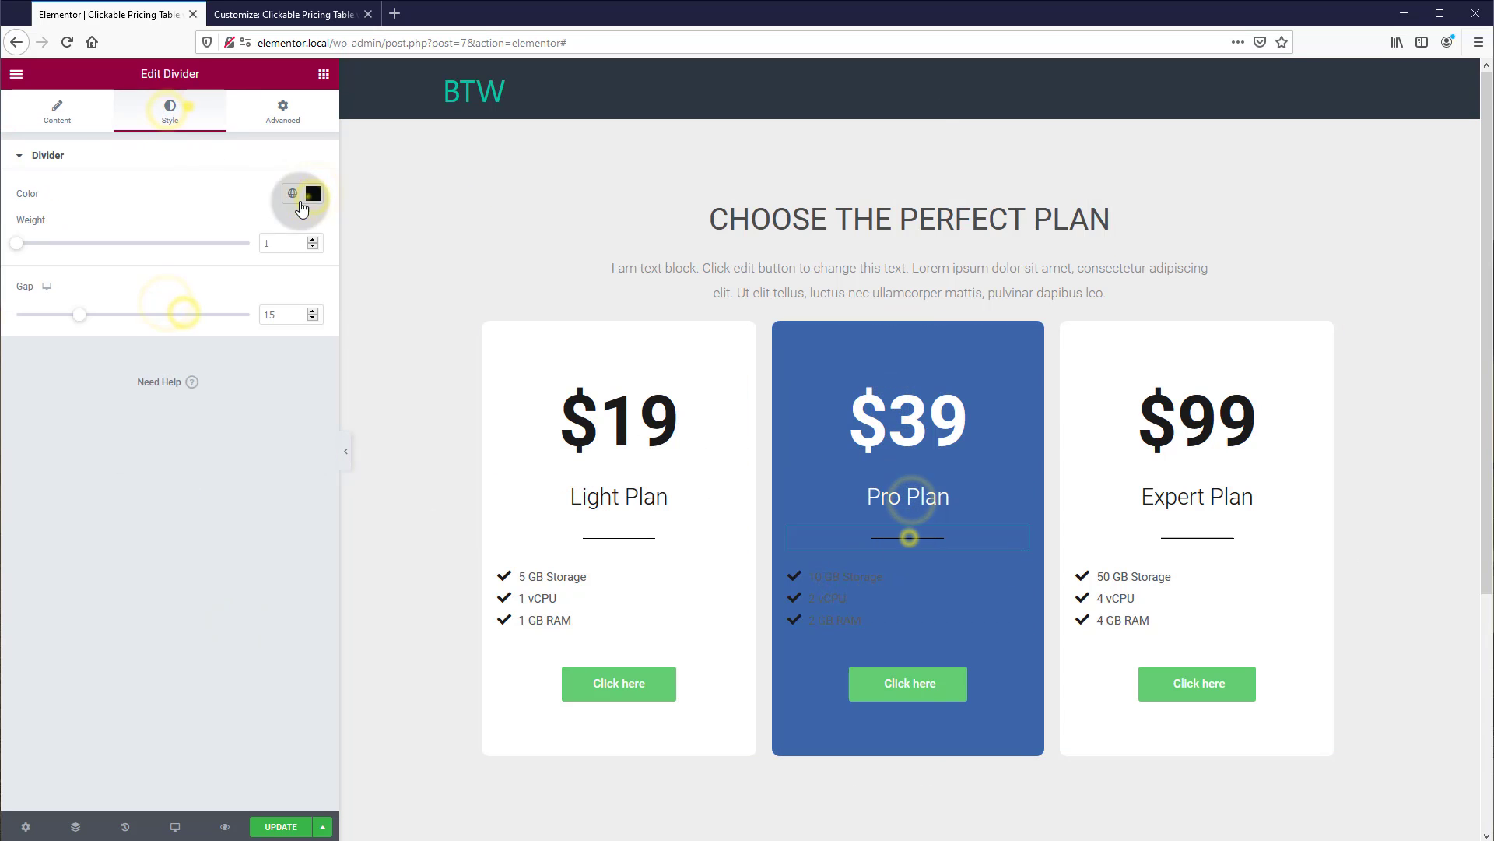
Step: Change both the text and the check icons of the Pro Plan feature list to white
{"action": "left_click", "coordinate": [831, 578]}
{"action": "left_click", "coordinate": [171, 109]}
{"action": "left_click", "coordinate": [314, 273]}
{"action": "left_click_drag", "start_coordinate": [179, 389], "coordinate": [134, 288]}
{"action": "left_click", "coordinate": [313, 232]}
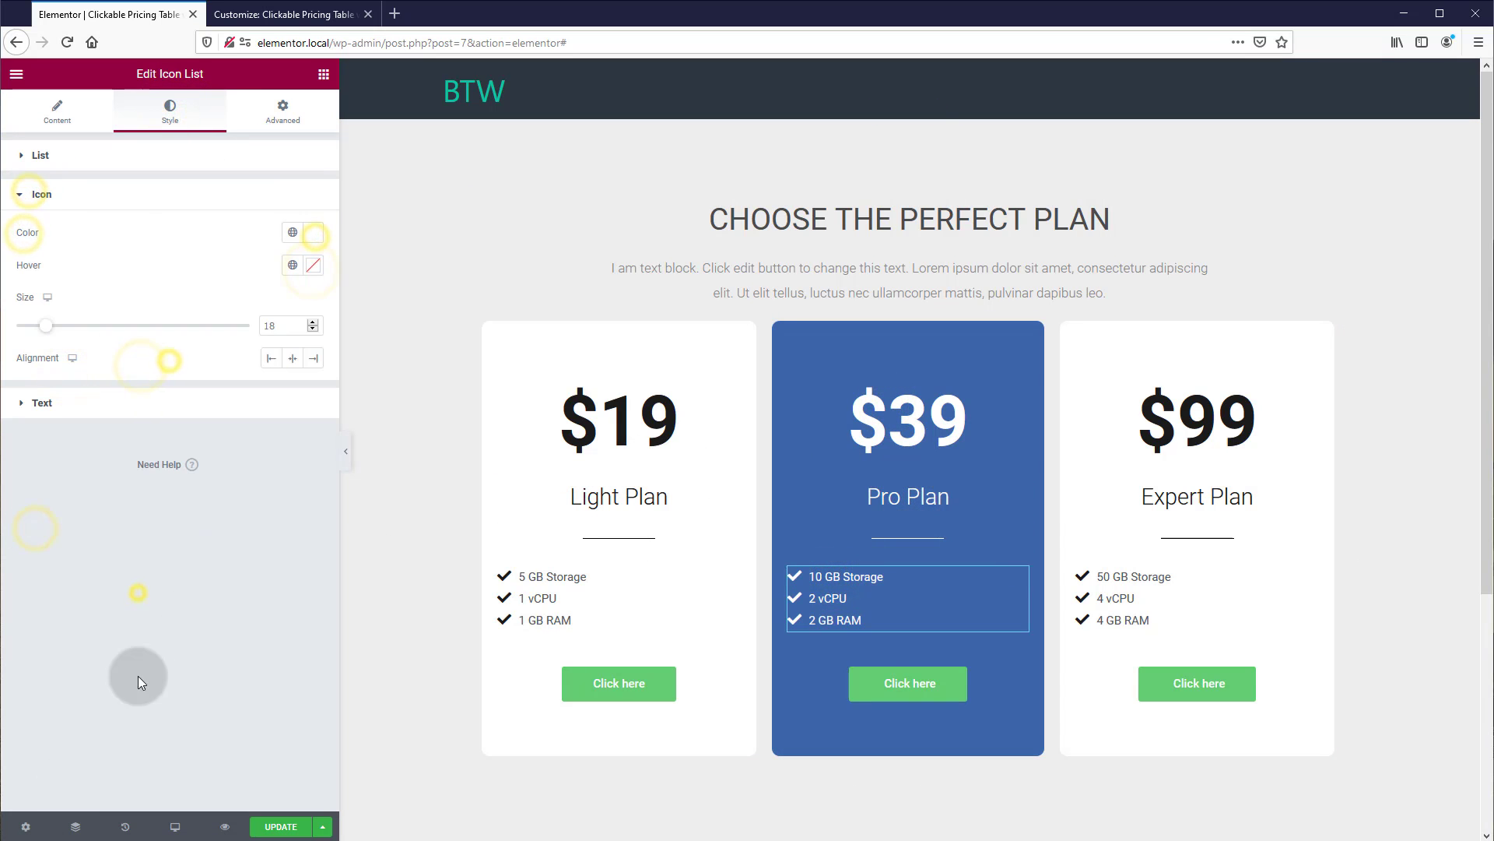
Step: Change the background color of the Pro Plan's "Click here" button to red (#FF514D)
{"action": "left_click", "coordinate": [884, 700]}
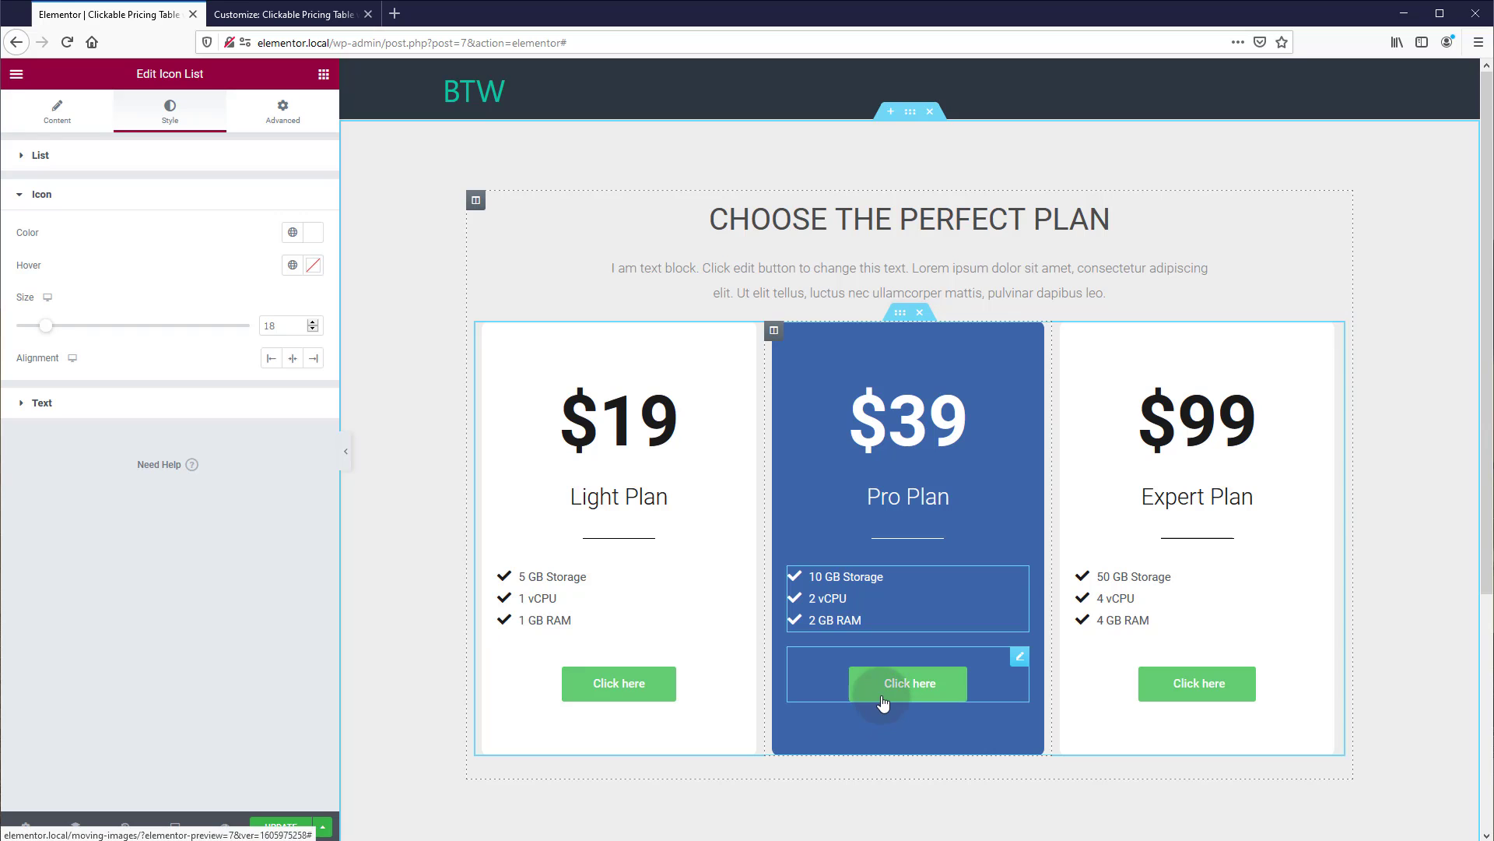
{"action": "left_click", "coordinate": [181, 128]}
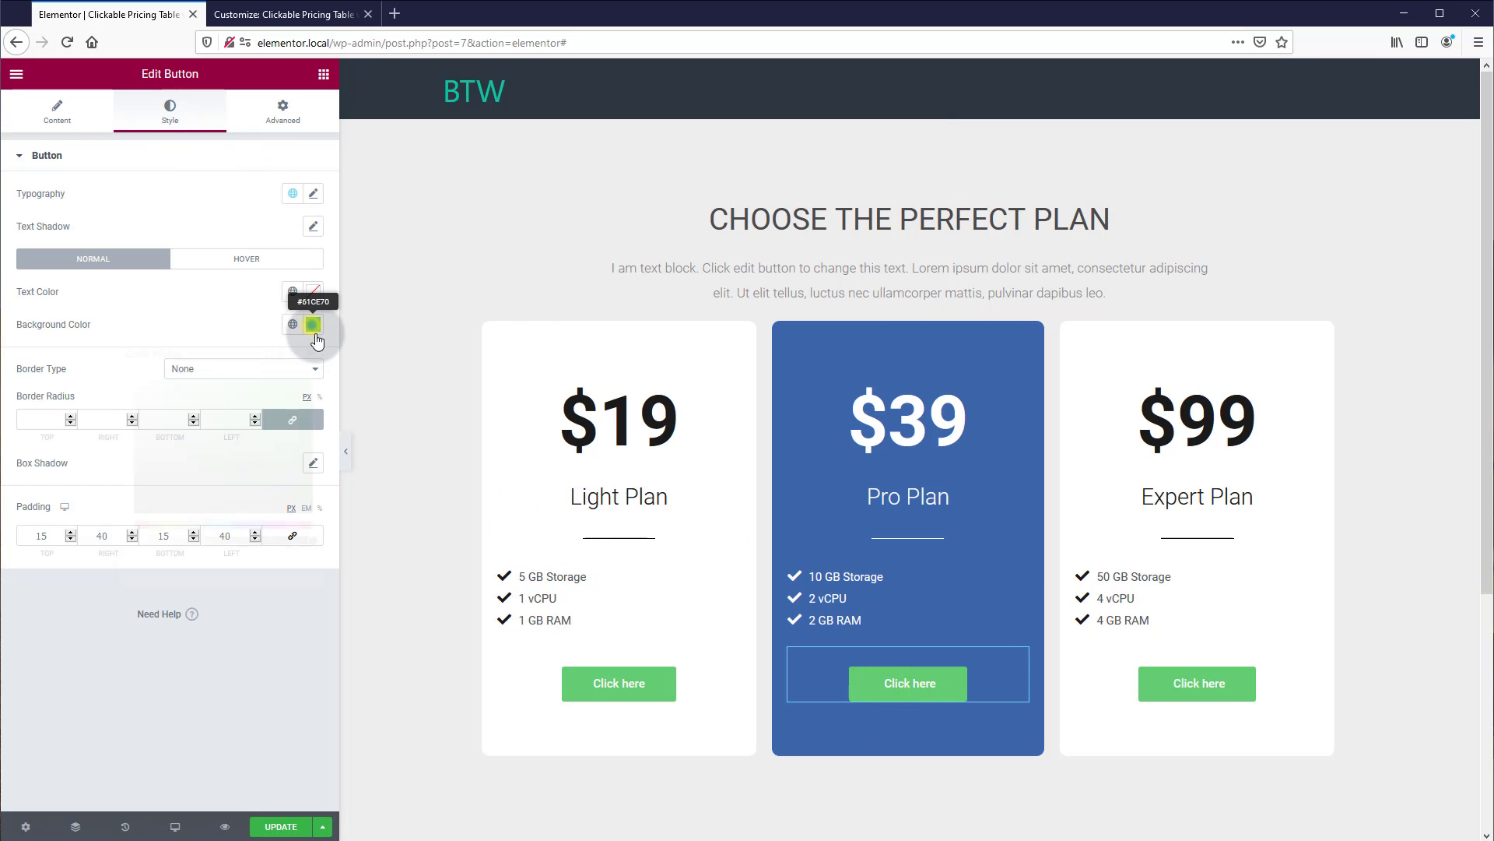
{"action": "left_click", "coordinate": [313, 324]}
{"action": "left_click", "coordinate": [140, 525]}
{"action": "left_click_drag", "start_coordinate": [139, 525], "coordinate": [131, 525]}
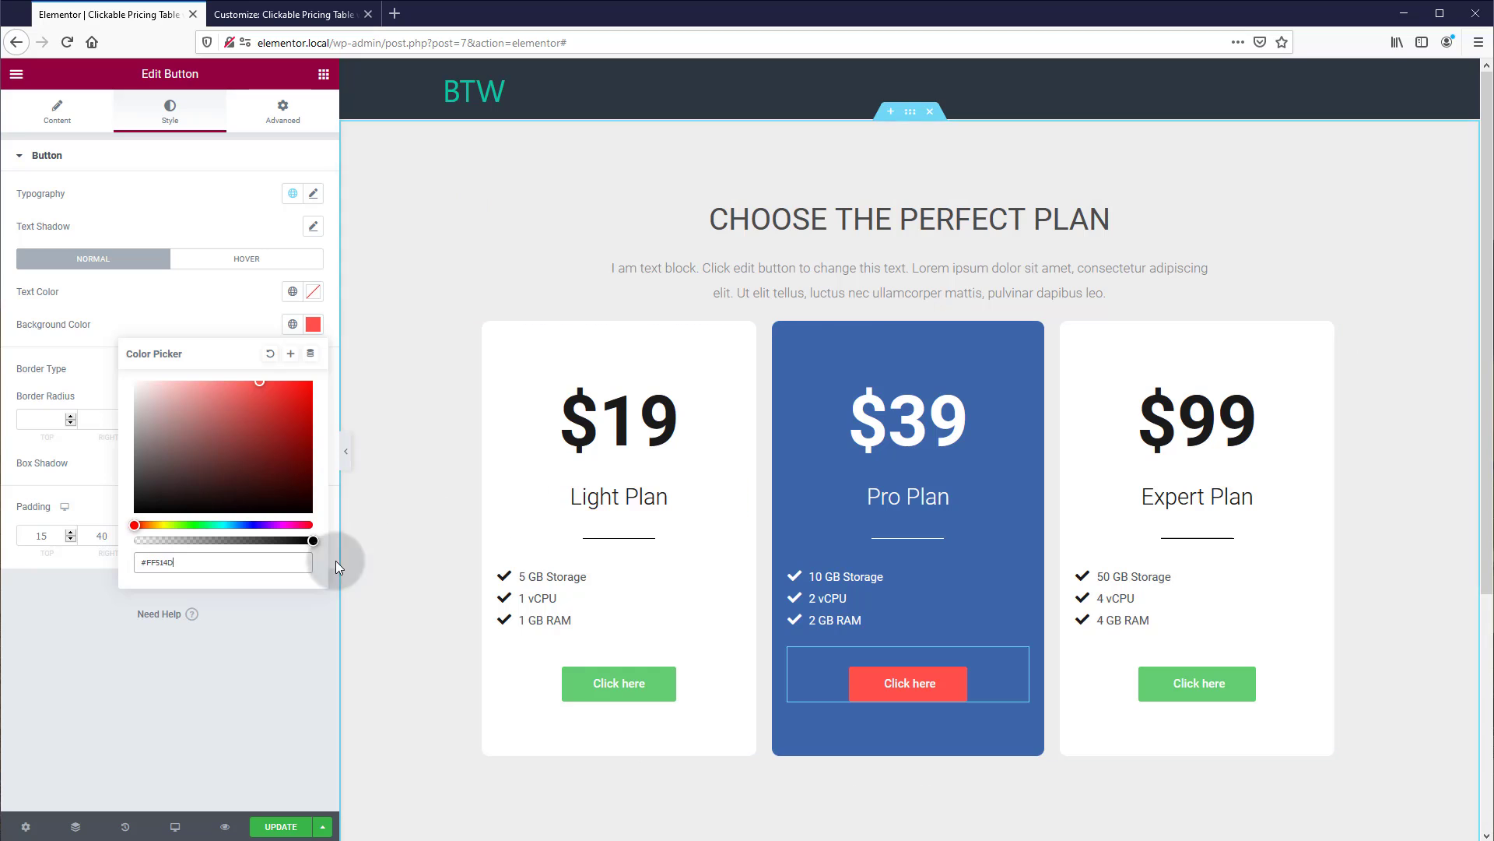
{"action": "left_click", "coordinate": [179, 702]}
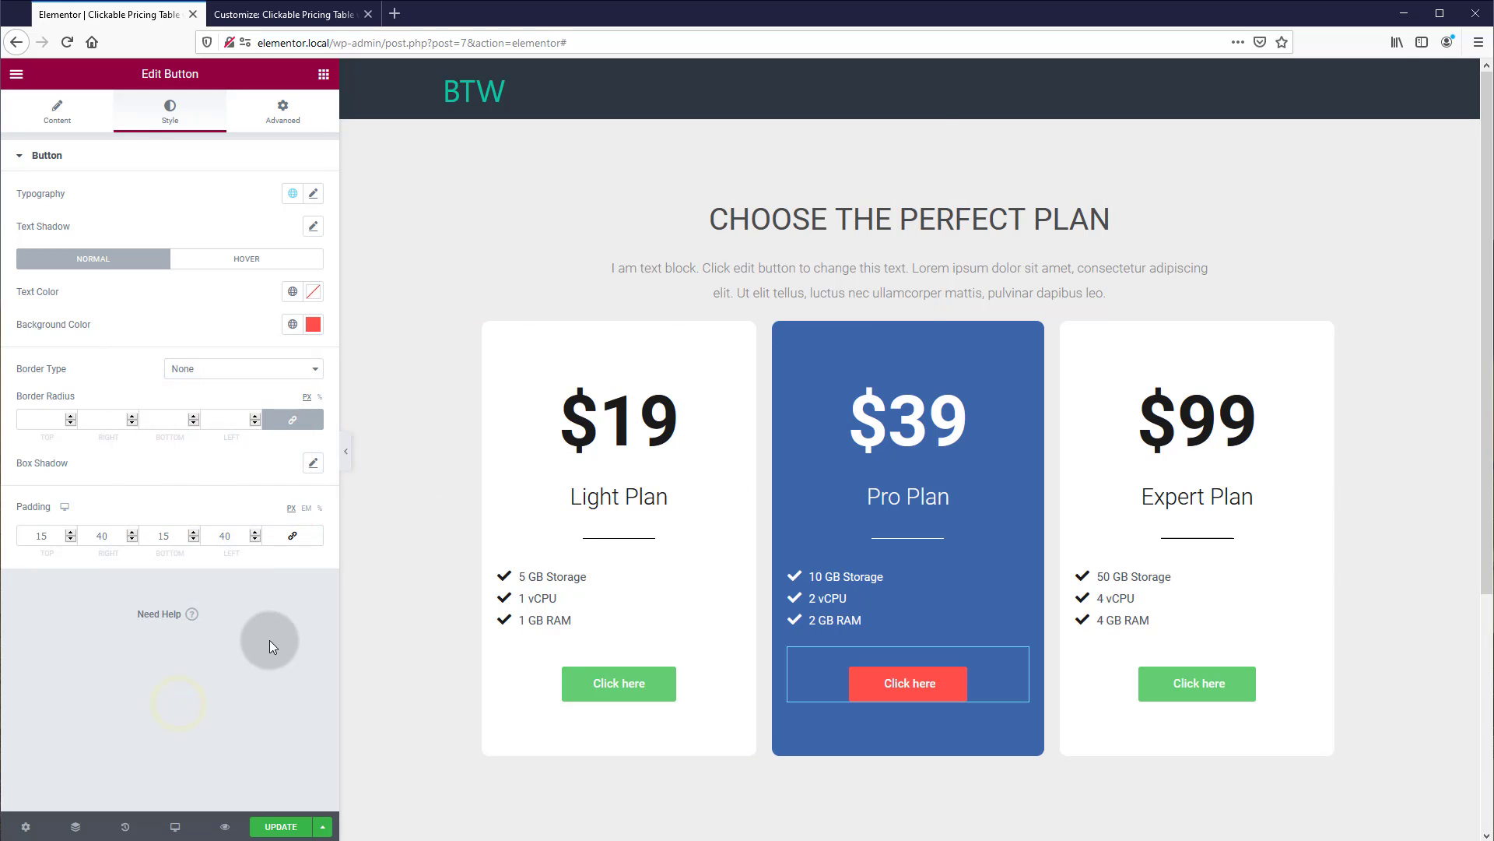
{"action": "left_click", "coordinate": [400, 261]}
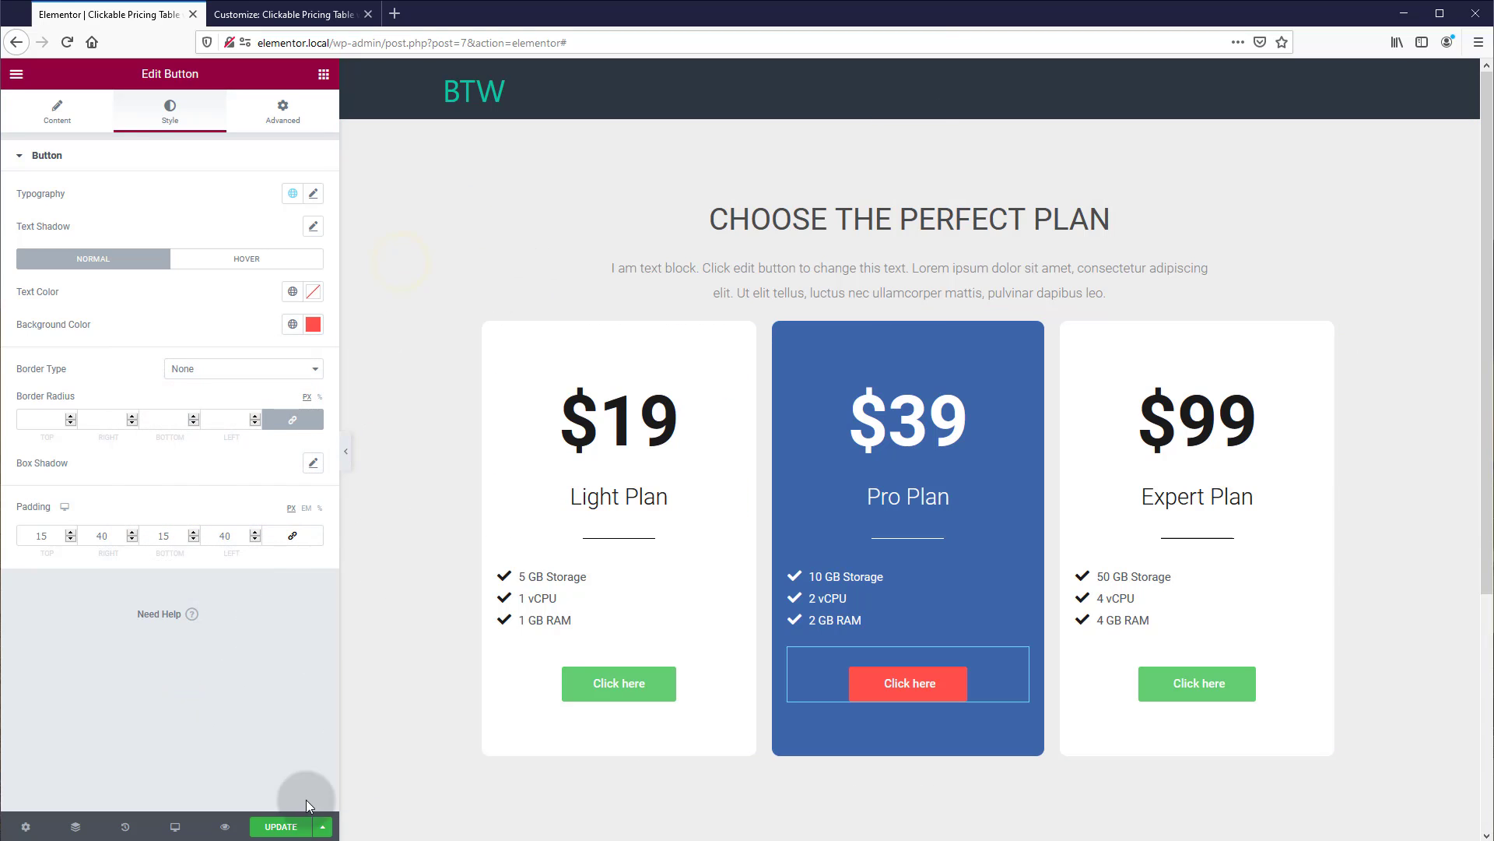
Step: Update the page and reload the Customizer preview in the other browser tab to check the restyled pricing table
{"action": "left_click", "coordinate": [282, 14]}
{"action": "left_click", "coordinate": [289, 50]}
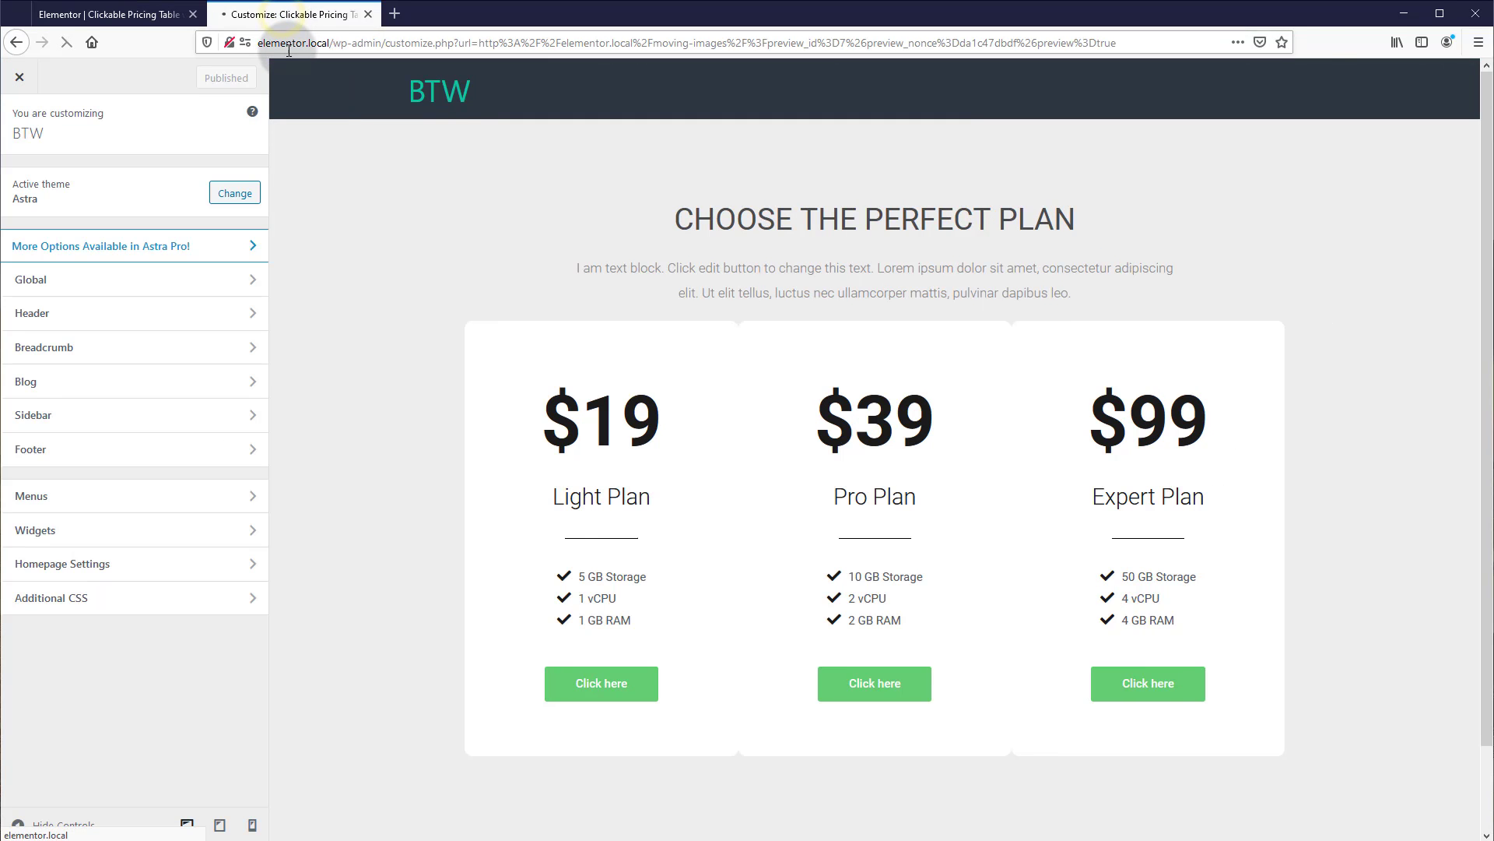
{"action": "key", "text": "Return"}
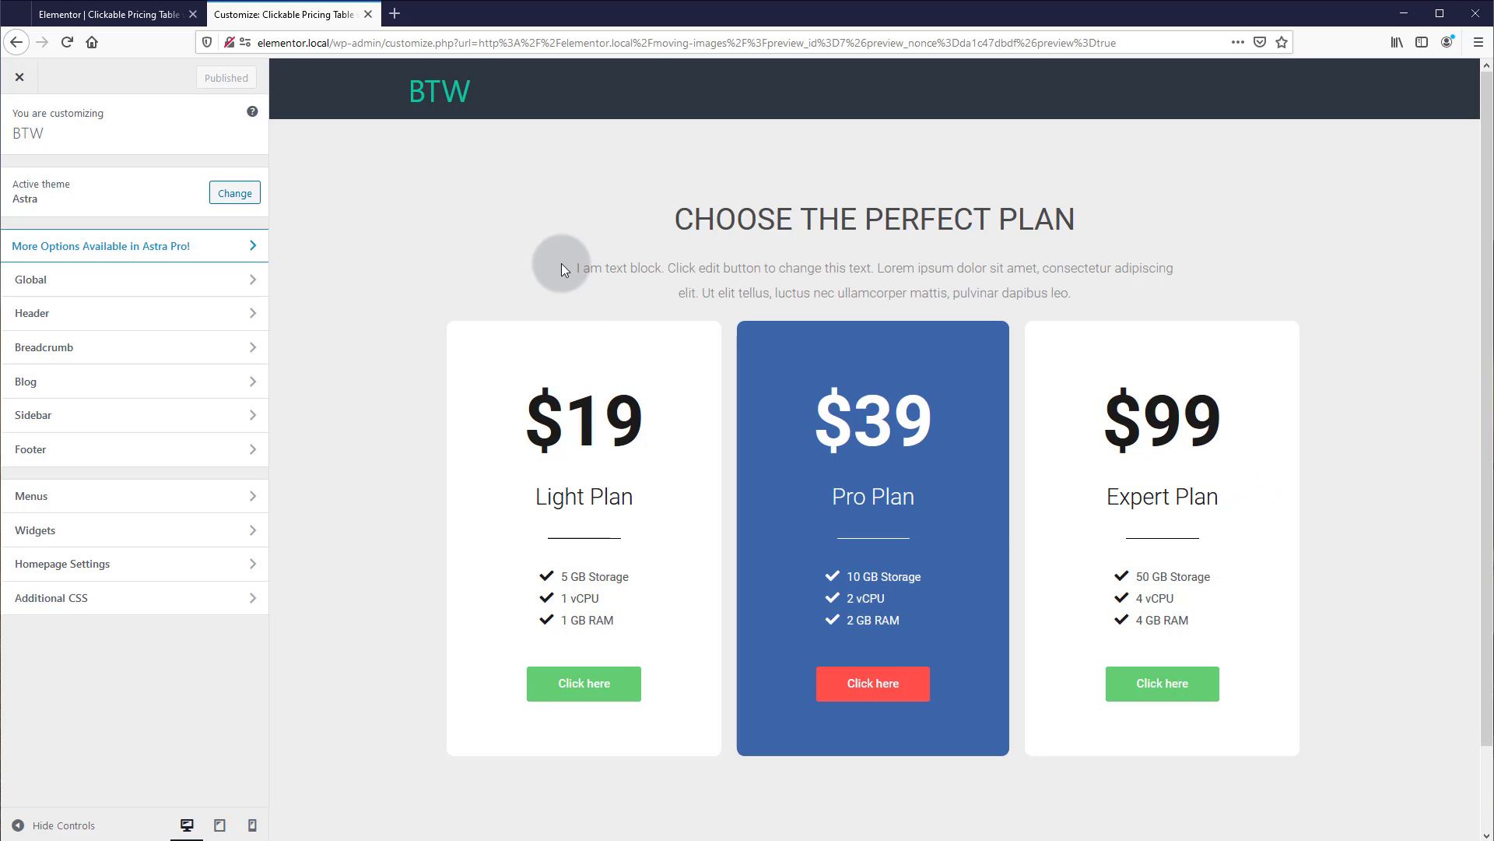
Step: Back in the Elementor editor, add a hover-state box shadow with a blur of 25 to the Light Plan column
{"action": "left_click", "coordinate": [128, 15]}
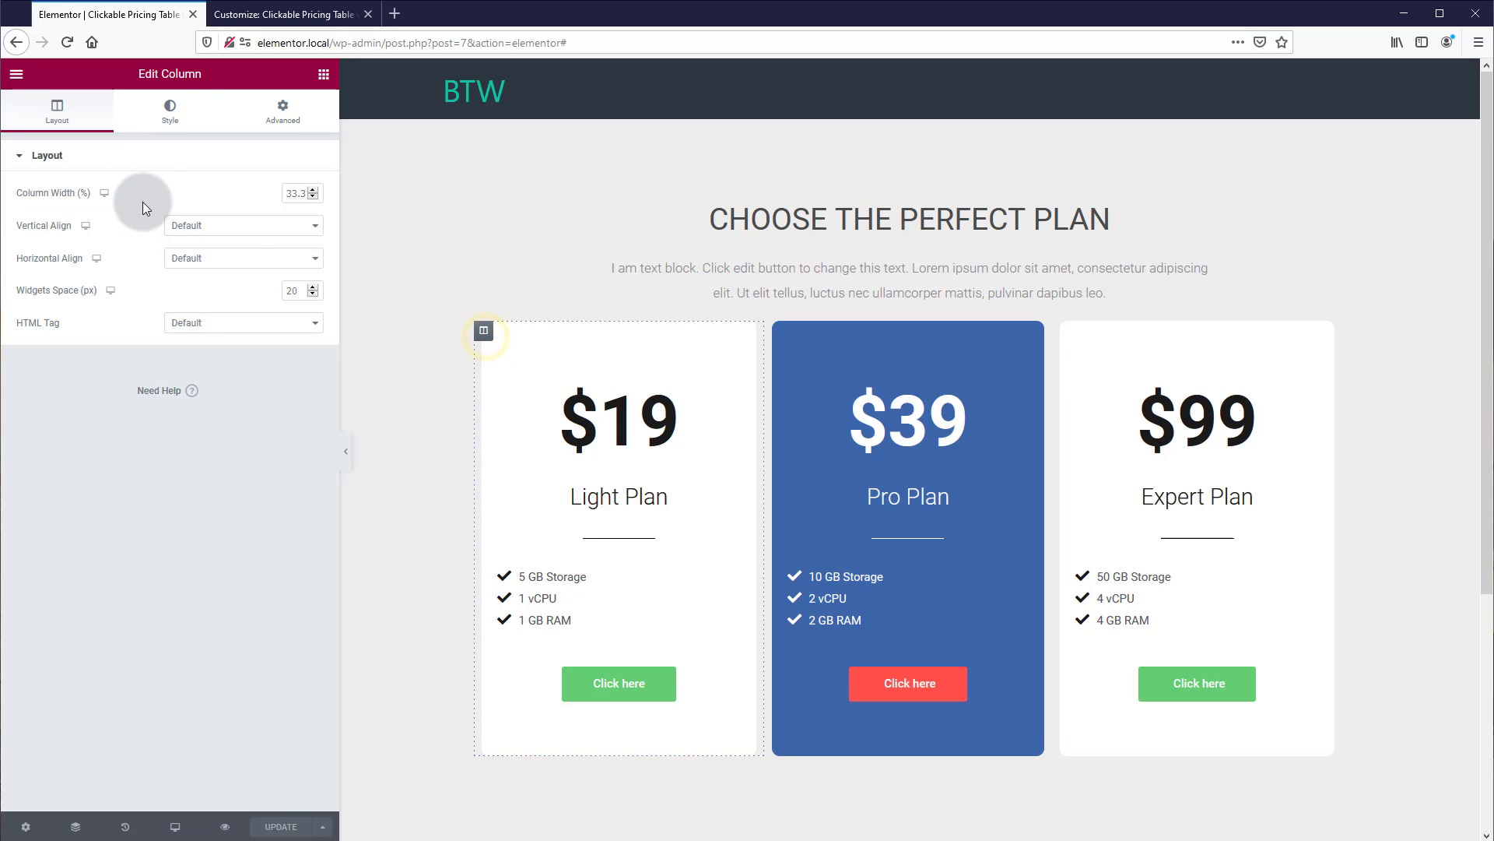
{"action": "left_click", "coordinate": [176, 118]}
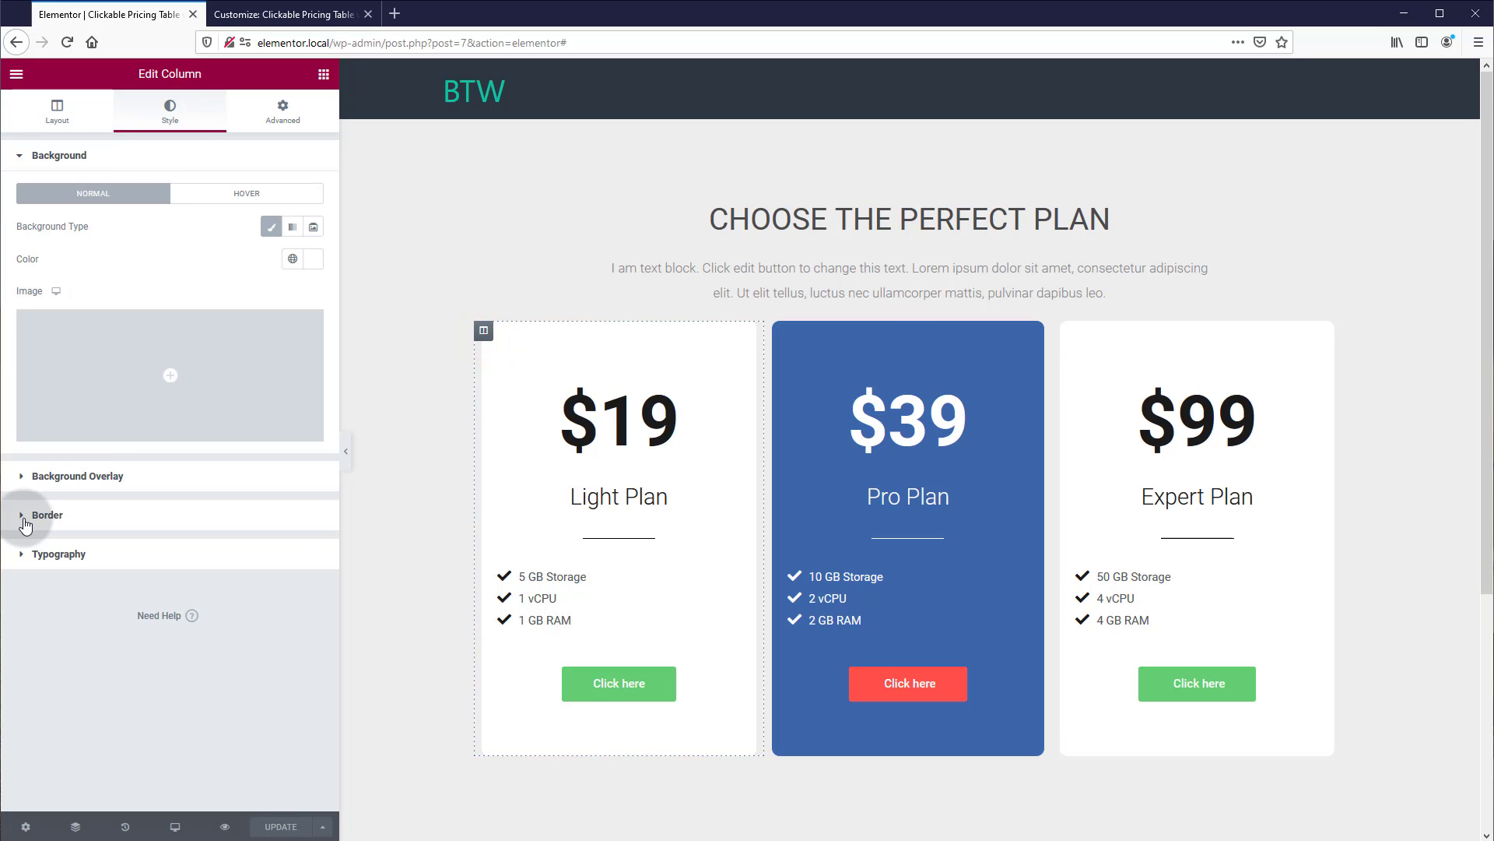
{"action": "left_click", "coordinate": [25, 516]}
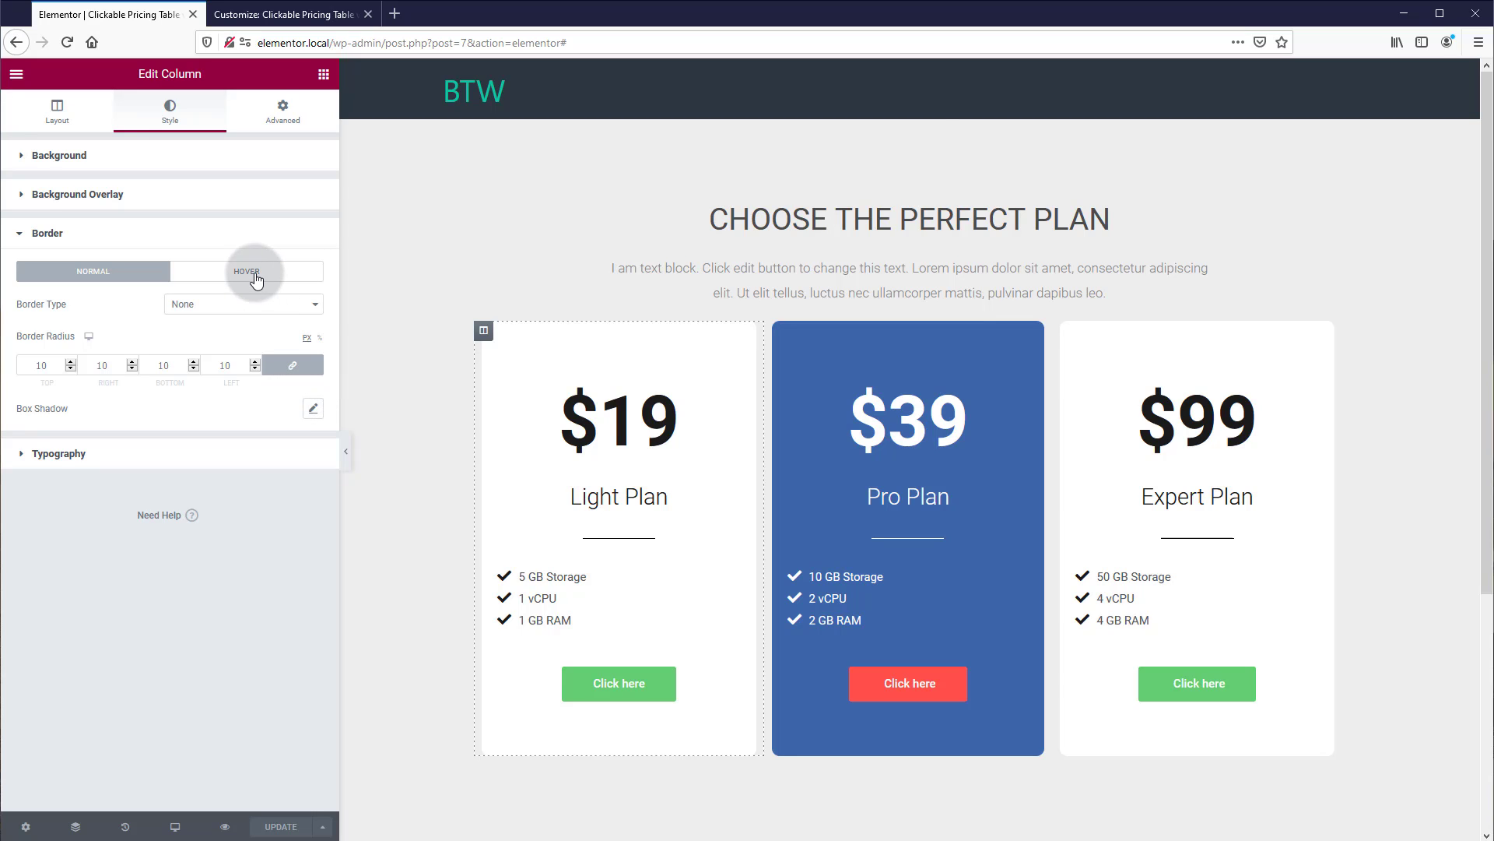
{"action": "left_click", "coordinate": [285, 272]}
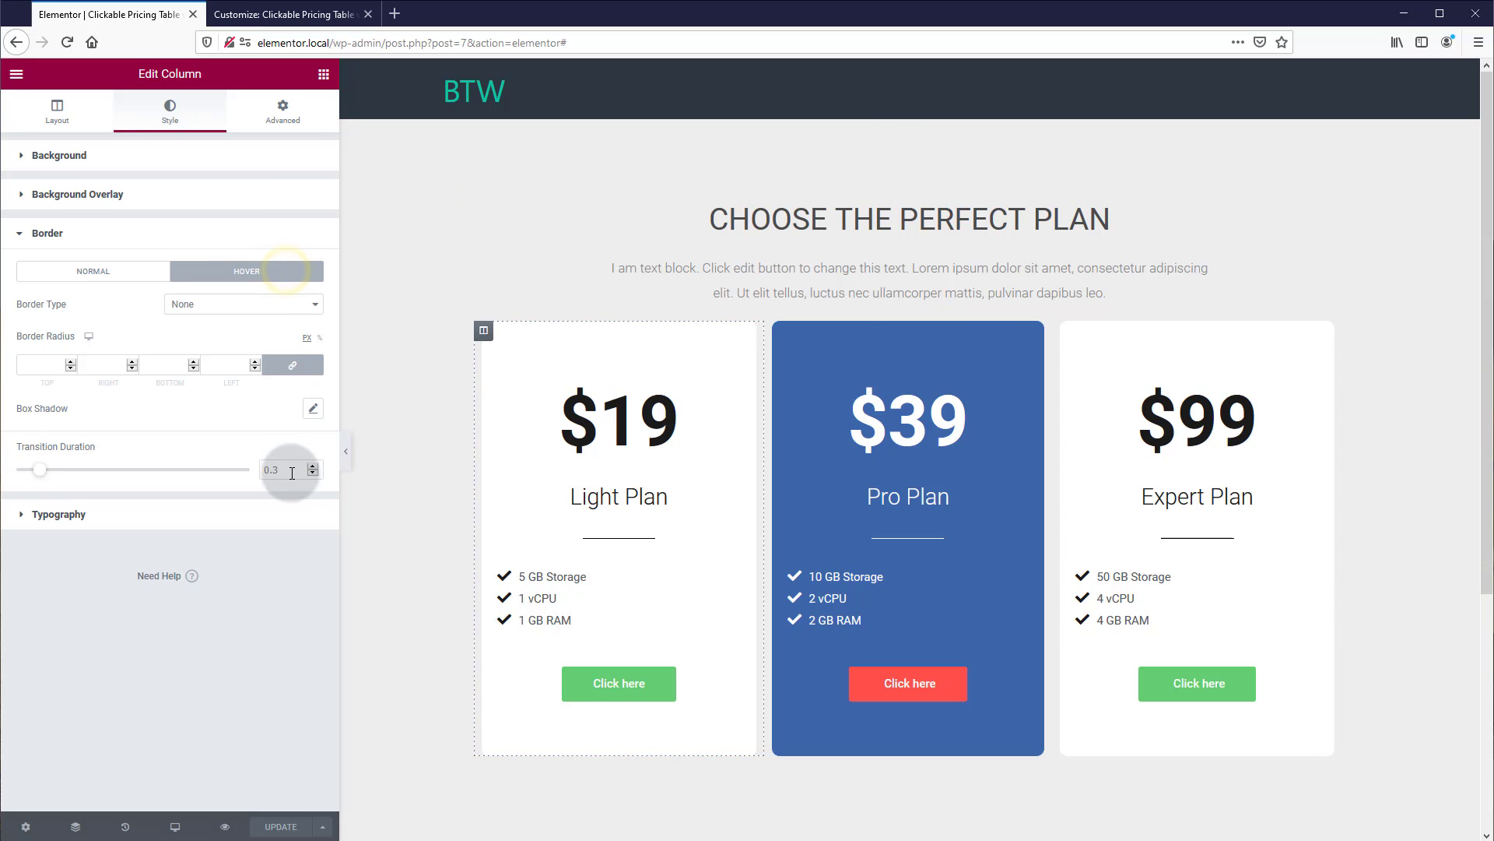
{"action": "left_click", "coordinate": [310, 411]}
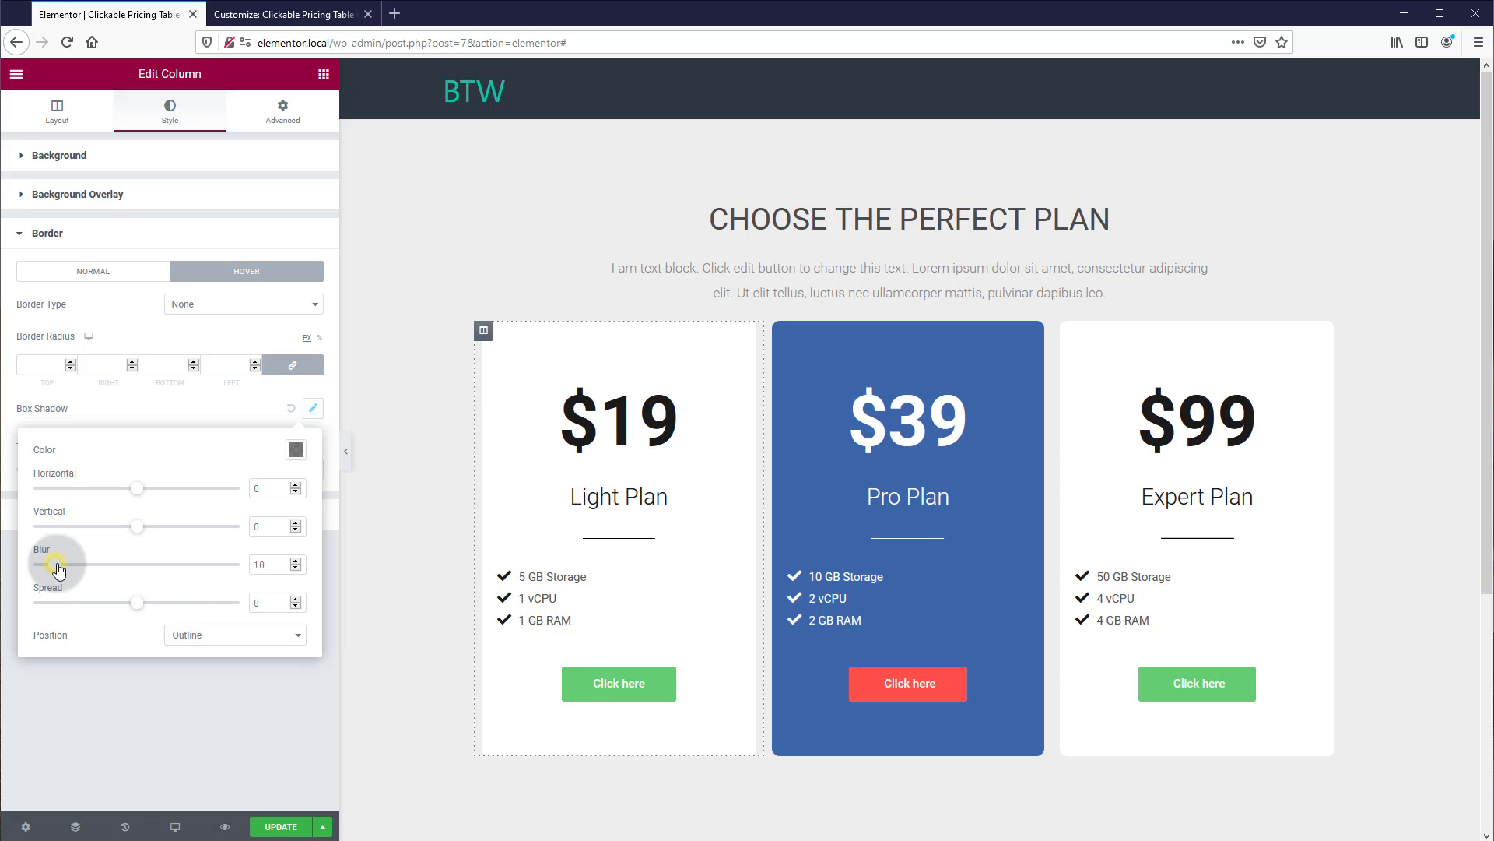
{"action": "left_click_drag", "start_coordinate": [72, 569], "coordinate": [76, 569]}
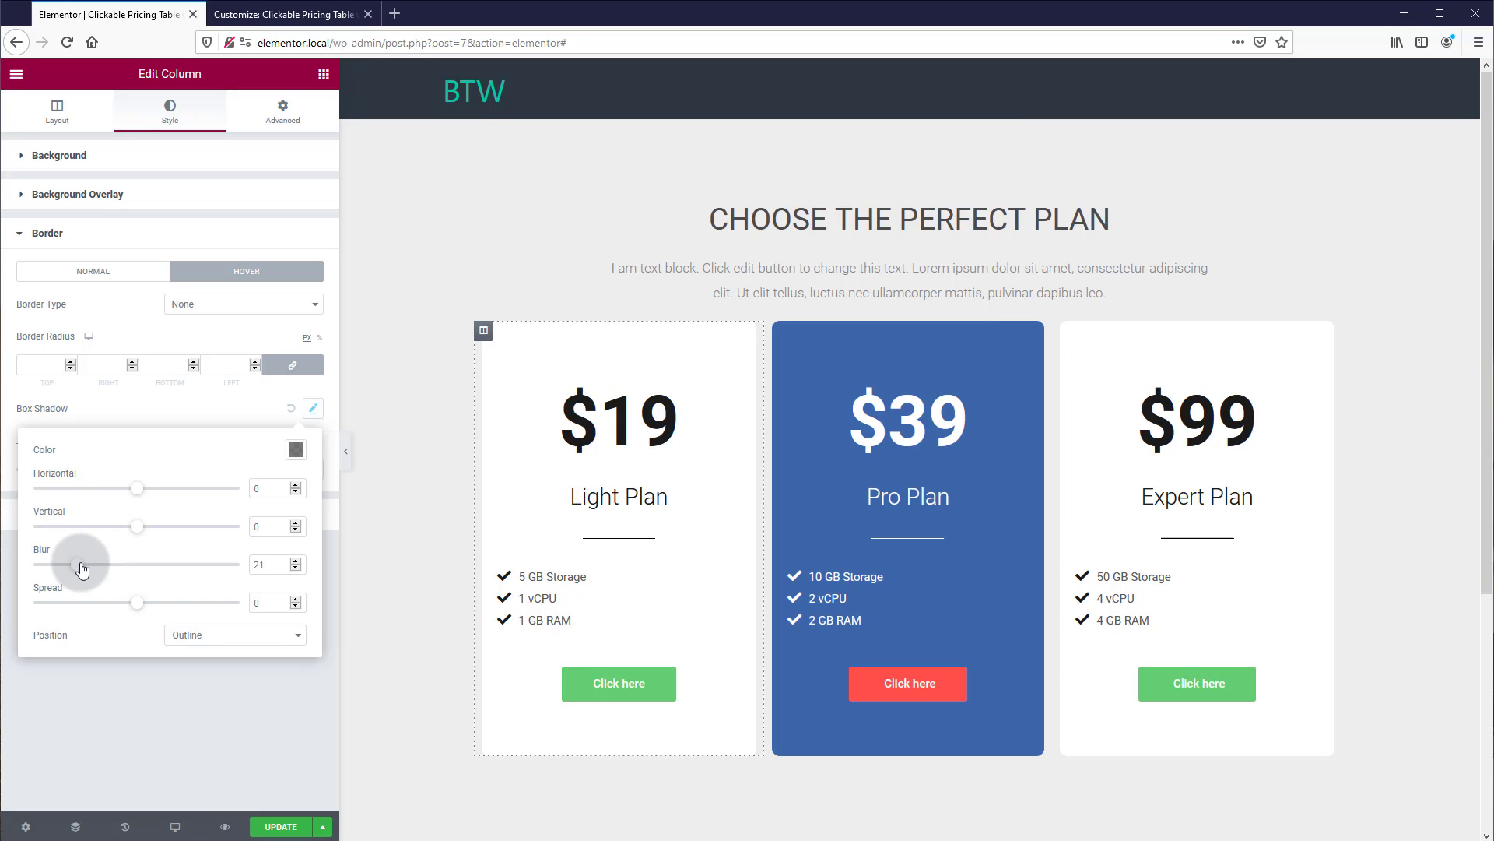
{"action": "left_click", "coordinate": [148, 529]}
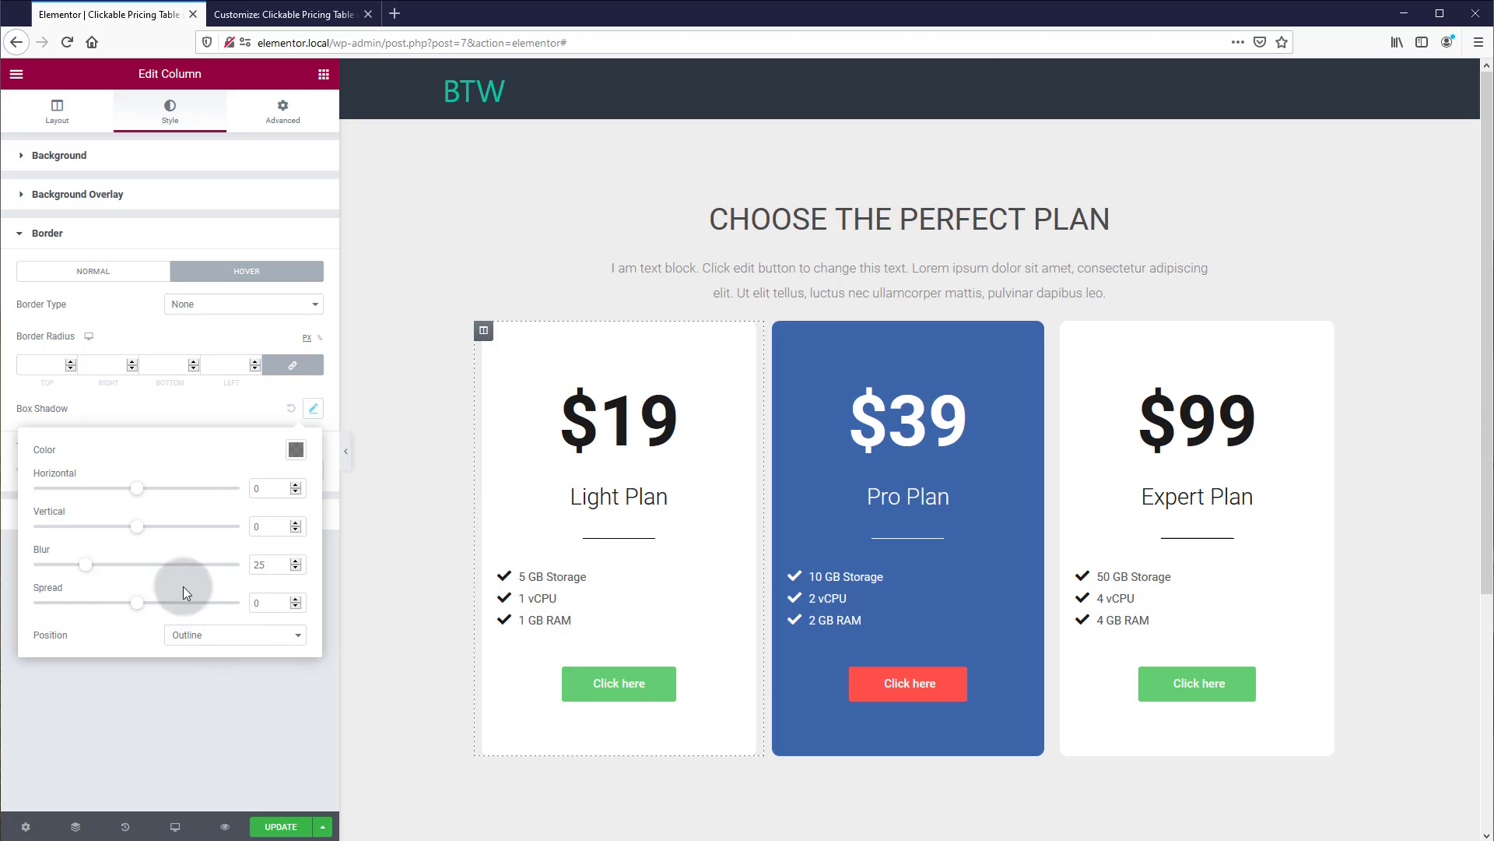
{"action": "left_click", "coordinate": [137, 713]}
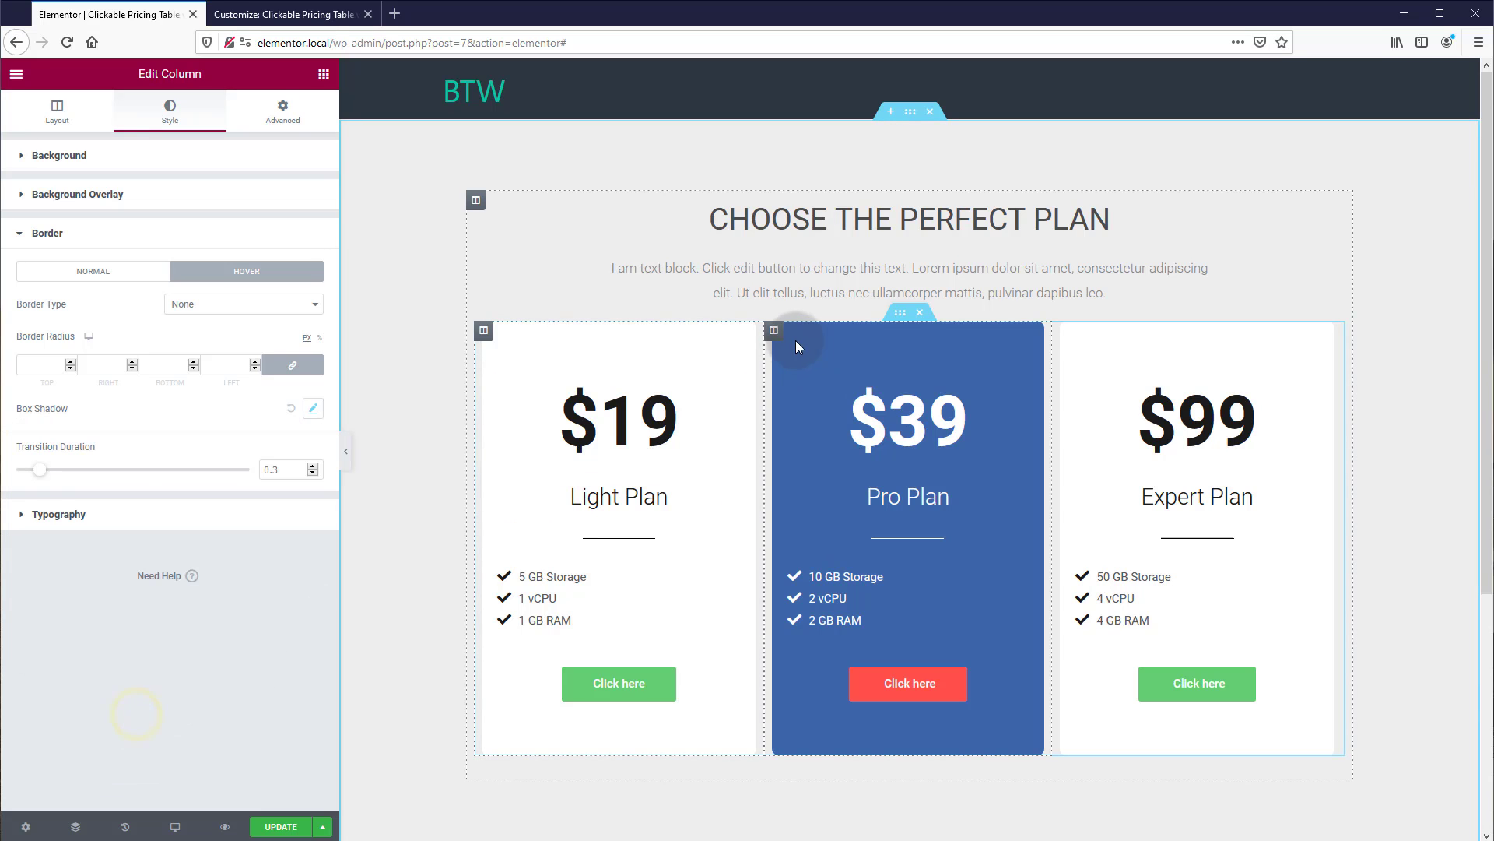
Step: Add a hover-state box shadow to the Pro Plan column and adjust its blur
{"action": "left_click", "coordinate": [773, 333]}
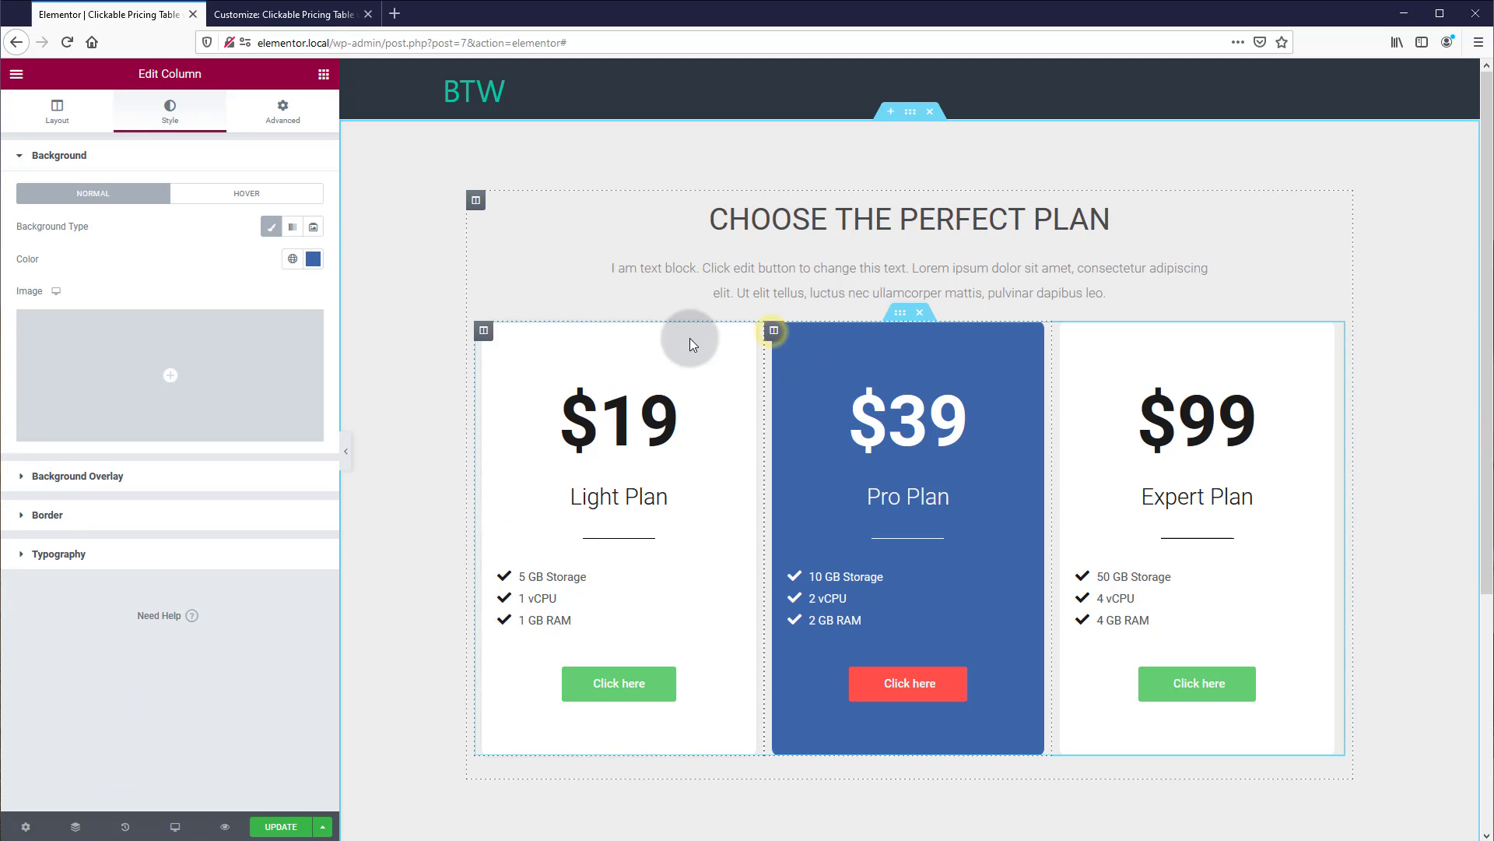
{"action": "left_click", "coordinate": [223, 205]}
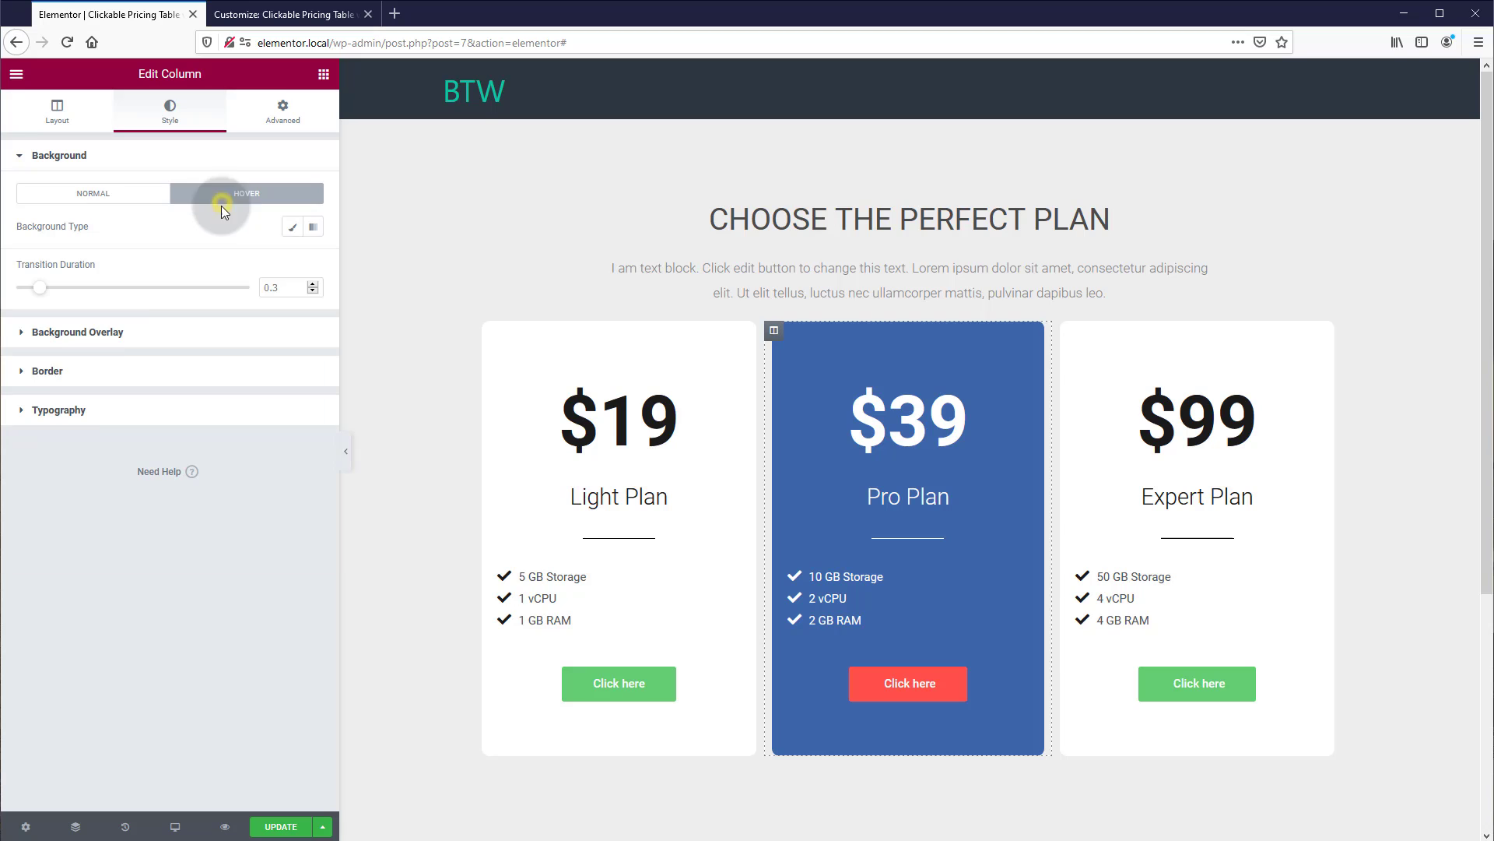
{"action": "left_click", "coordinate": [25, 372]}
{"action": "left_click", "coordinate": [248, 277]}
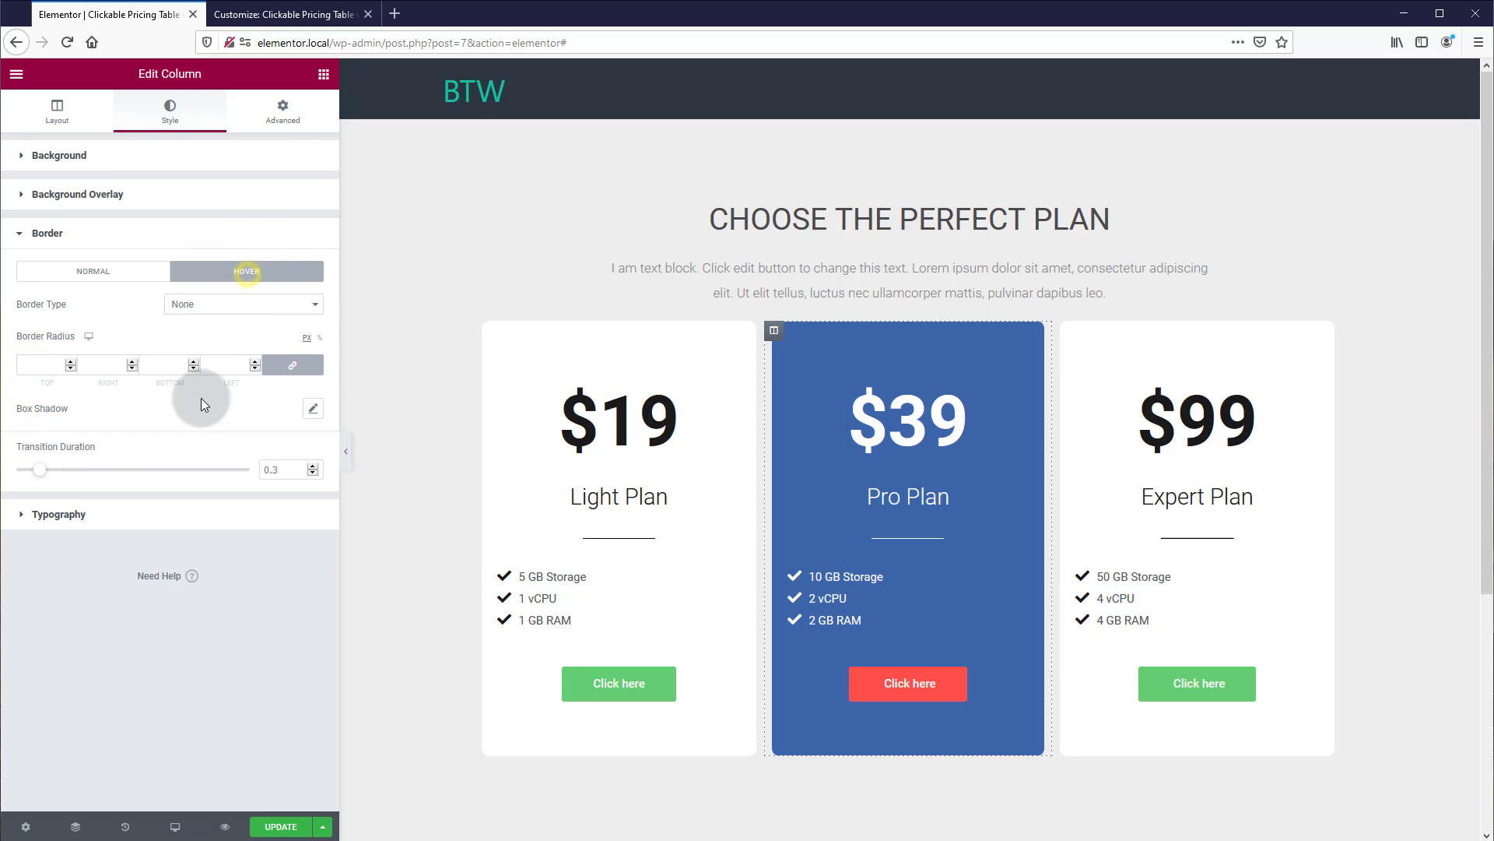
{"action": "left_click", "coordinate": [312, 410]}
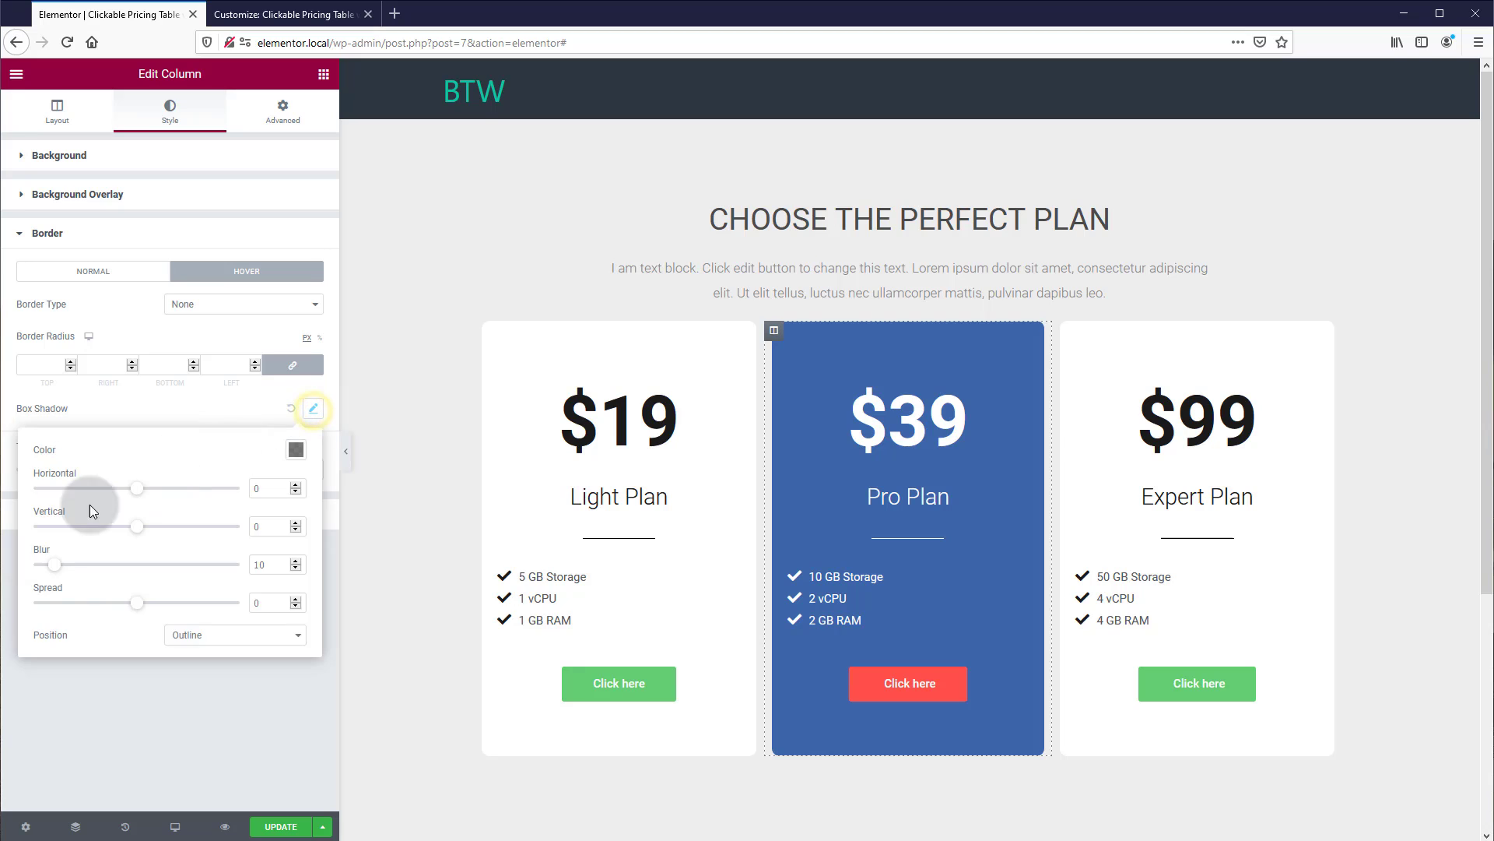
{"action": "left_click_drag", "start_coordinate": [278, 562], "coordinate": [247, 565]}
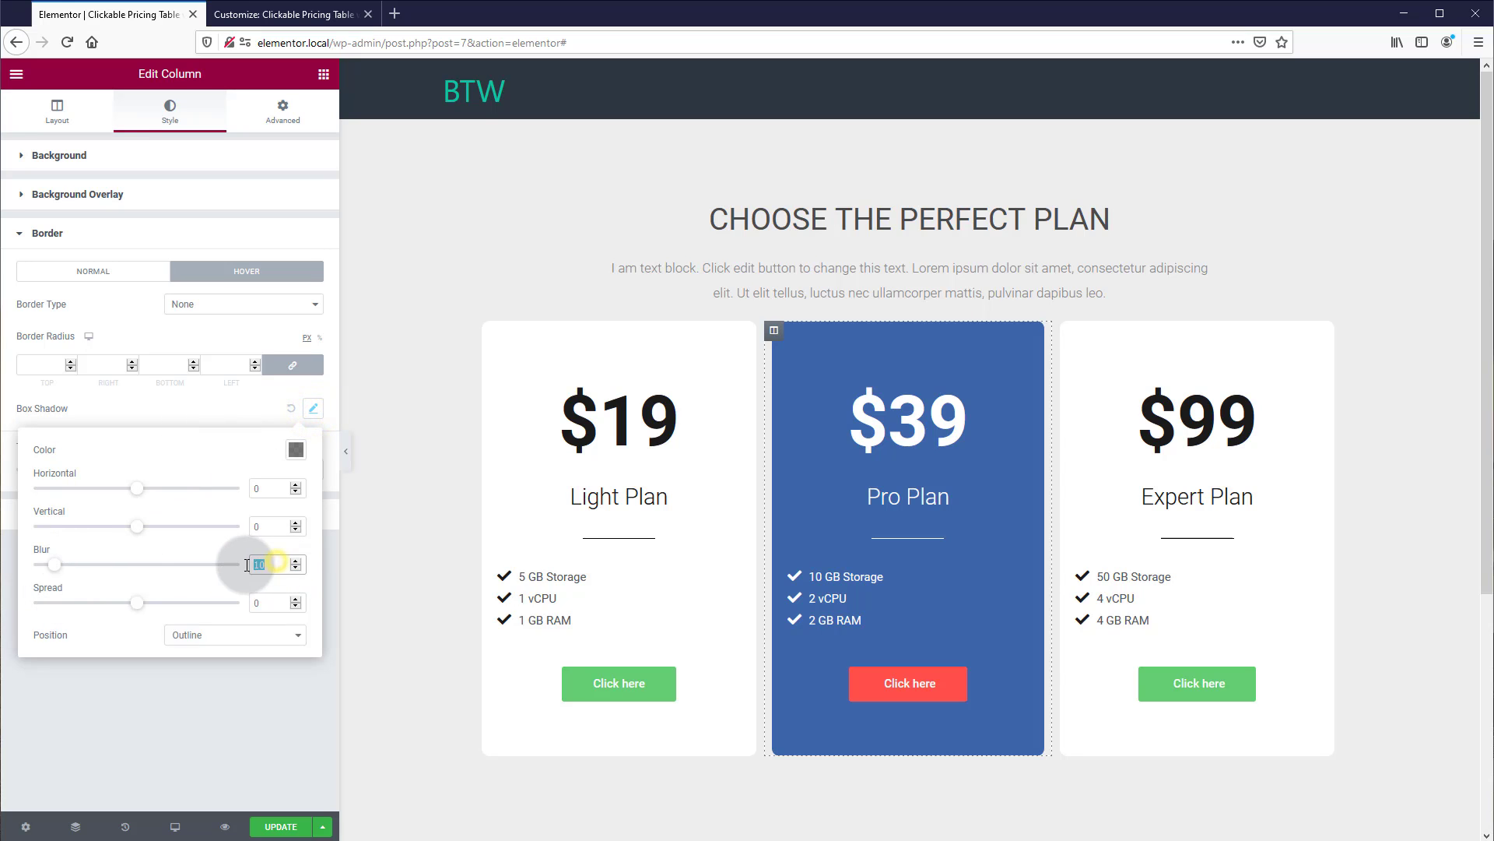
{"action": "left_click", "coordinate": [251, 708]}
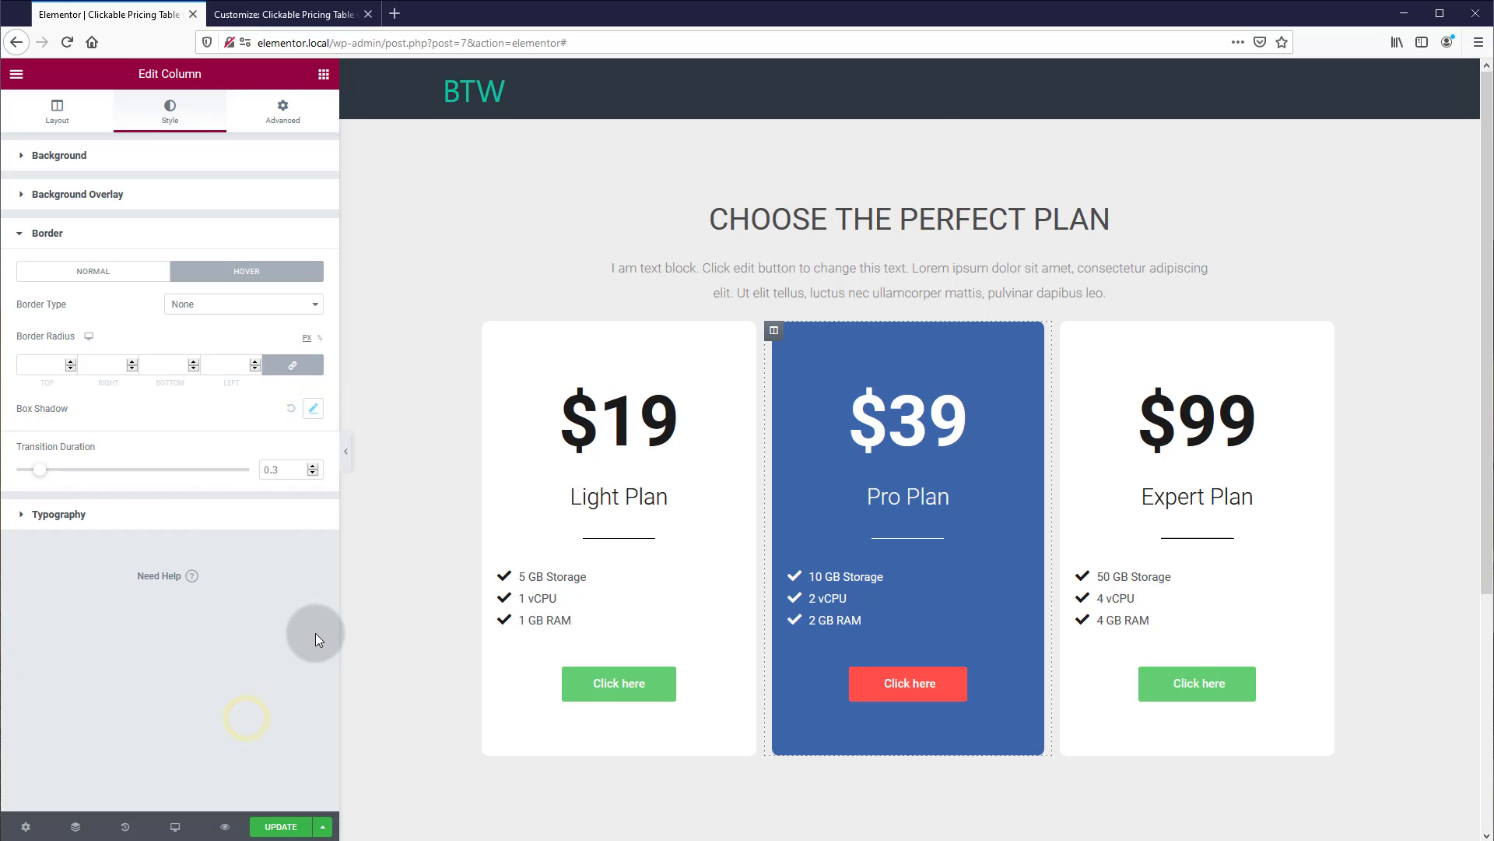
Step: Add a hover-state box shadow to the Expert Plan column and adjust its blur
{"action": "left_click", "coordinate": [1062, 330]}
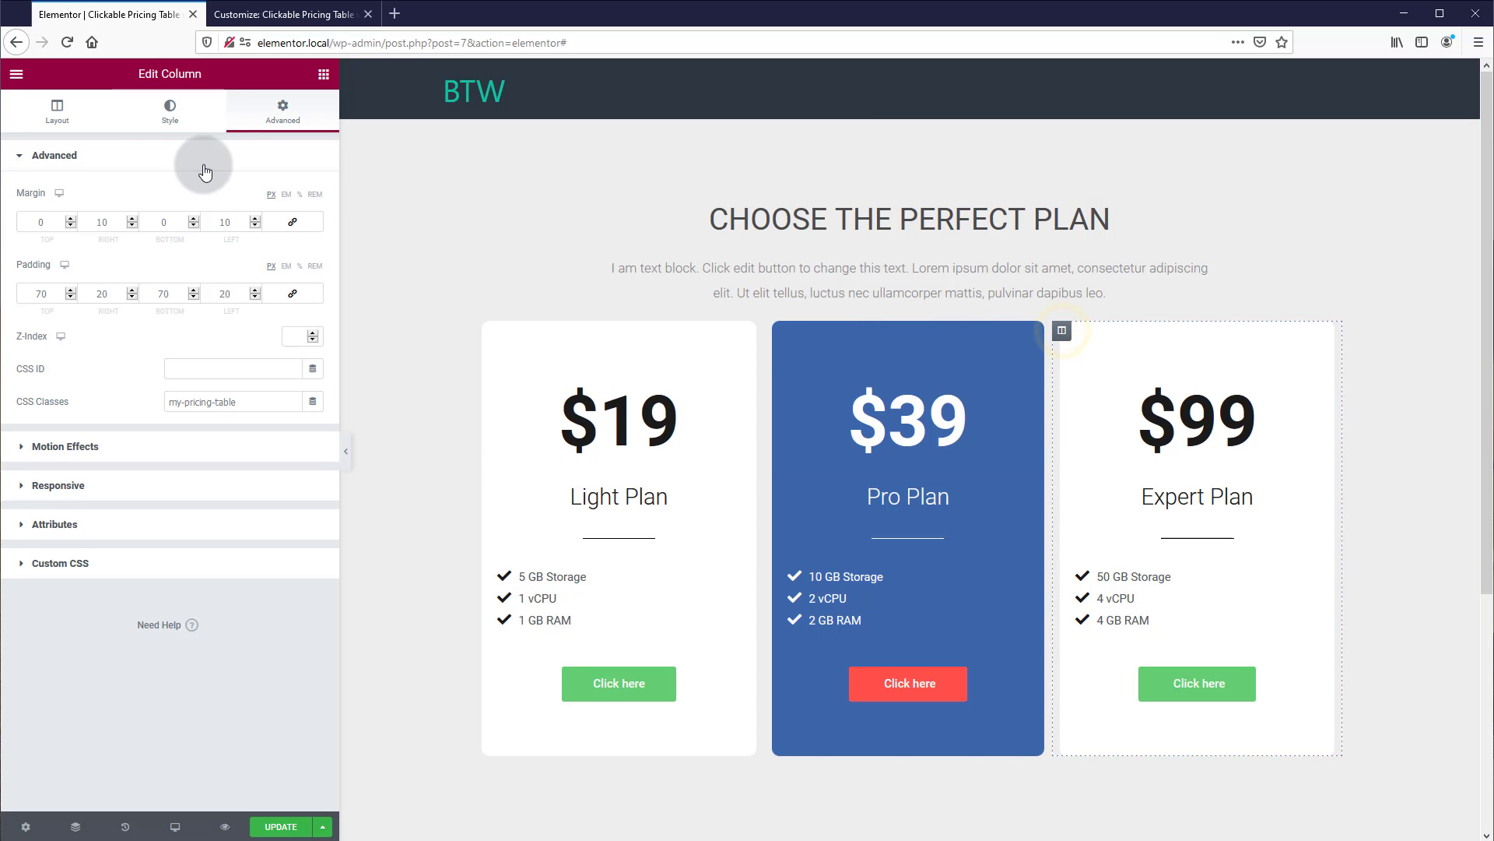
{"action": "left_click", "coordinate": [171, 113]}
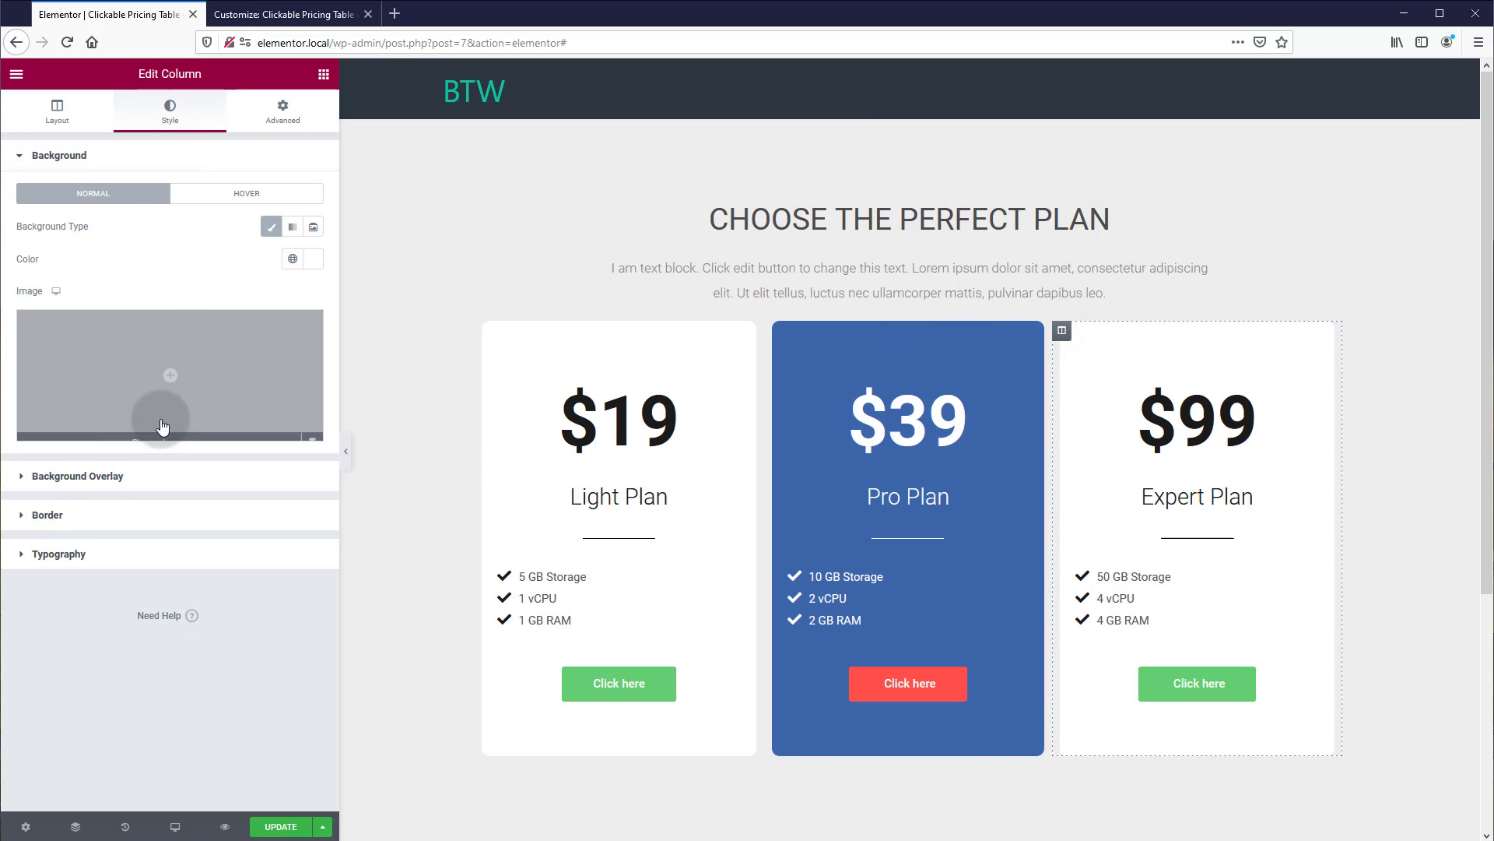
{"action": "left_click", "coordinate": [25, 514]}
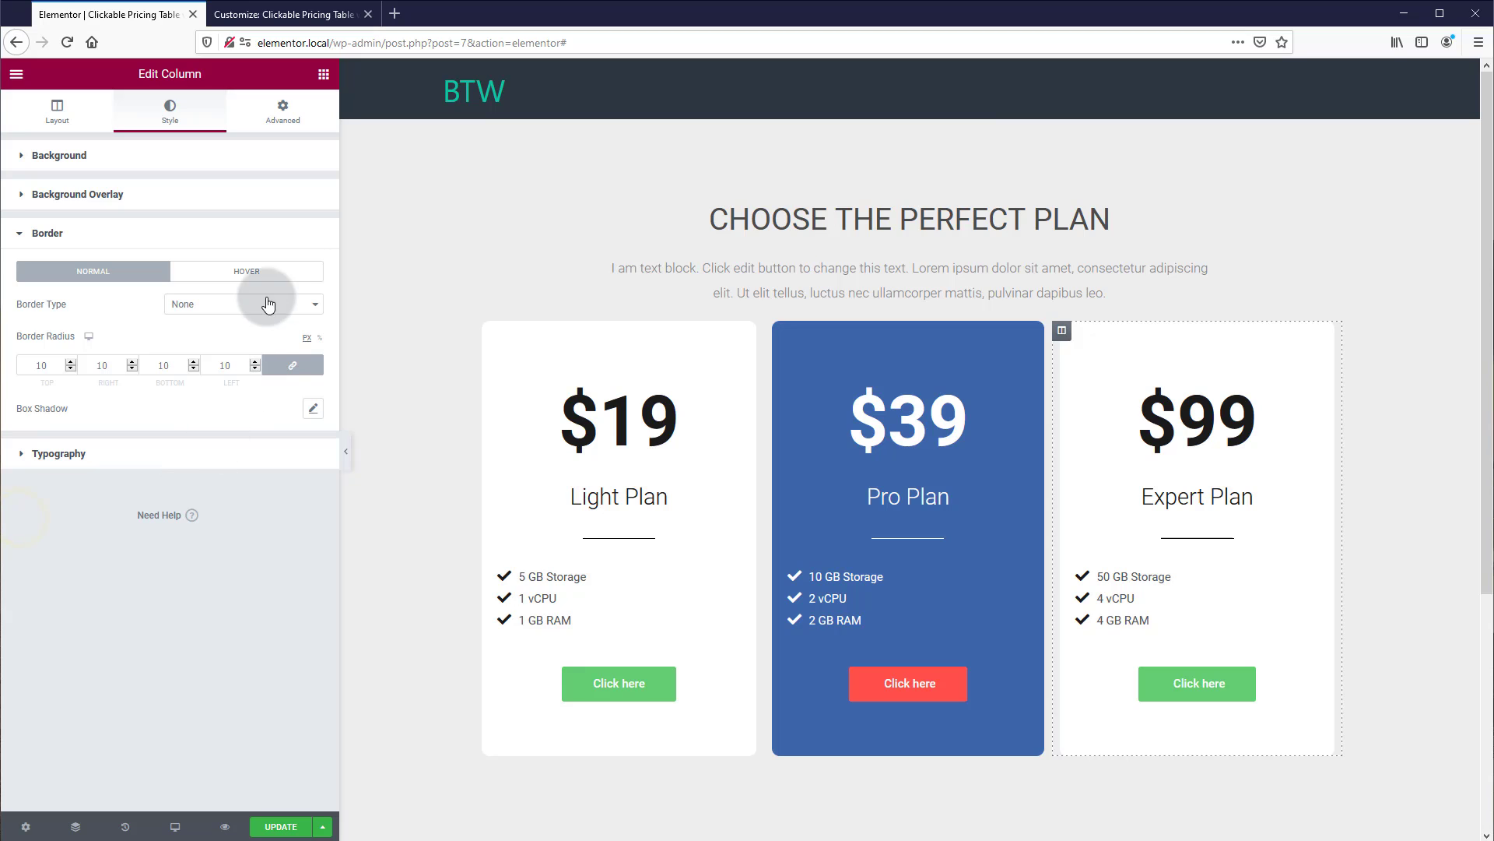
{"action": "left_click", "coordinate": [276, 272]}
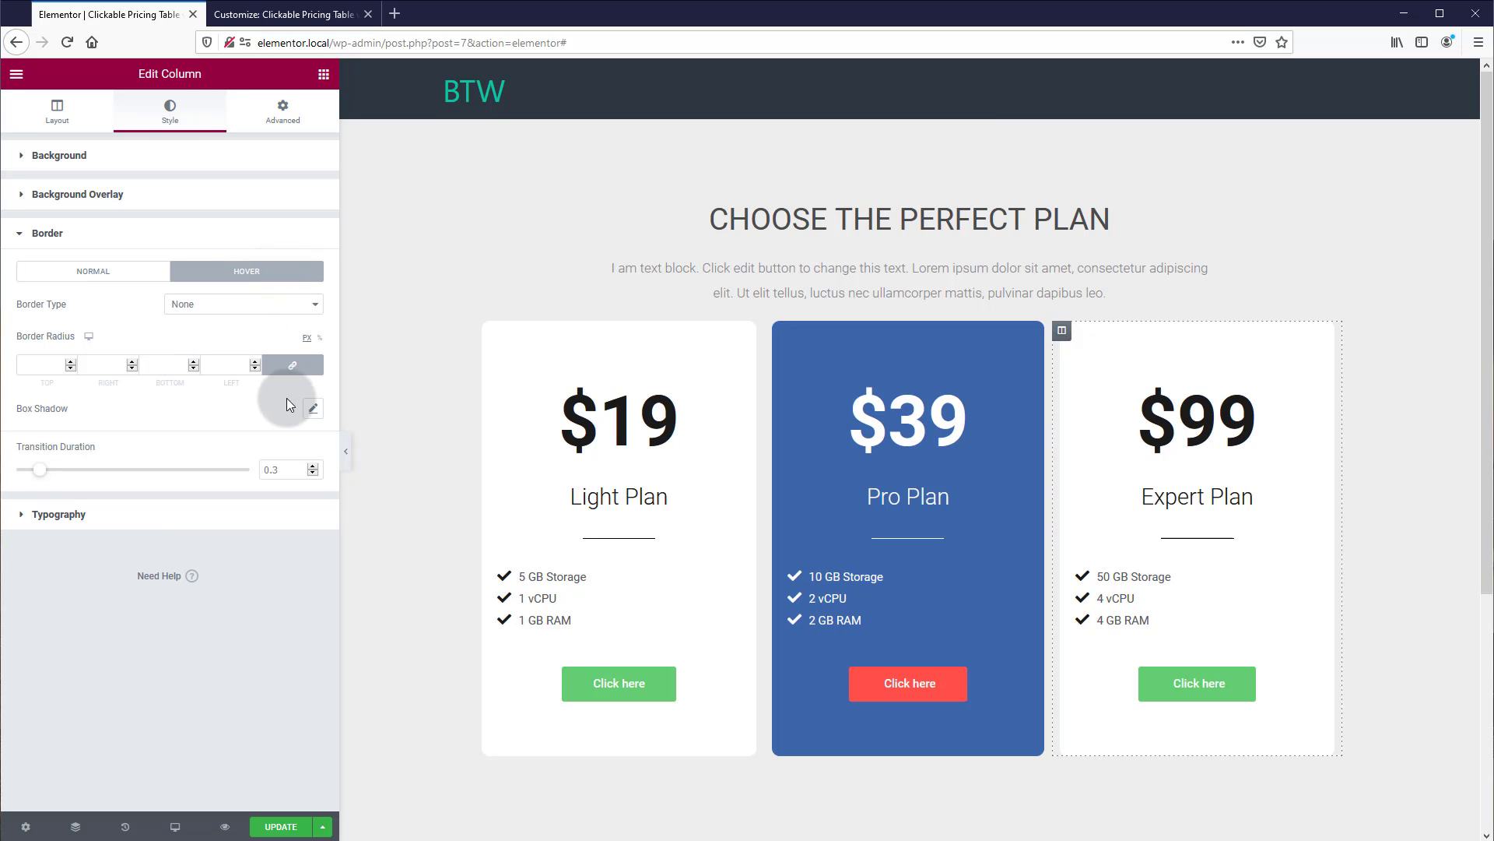
{"action": "left_click", "coordinate": [312, 410]}
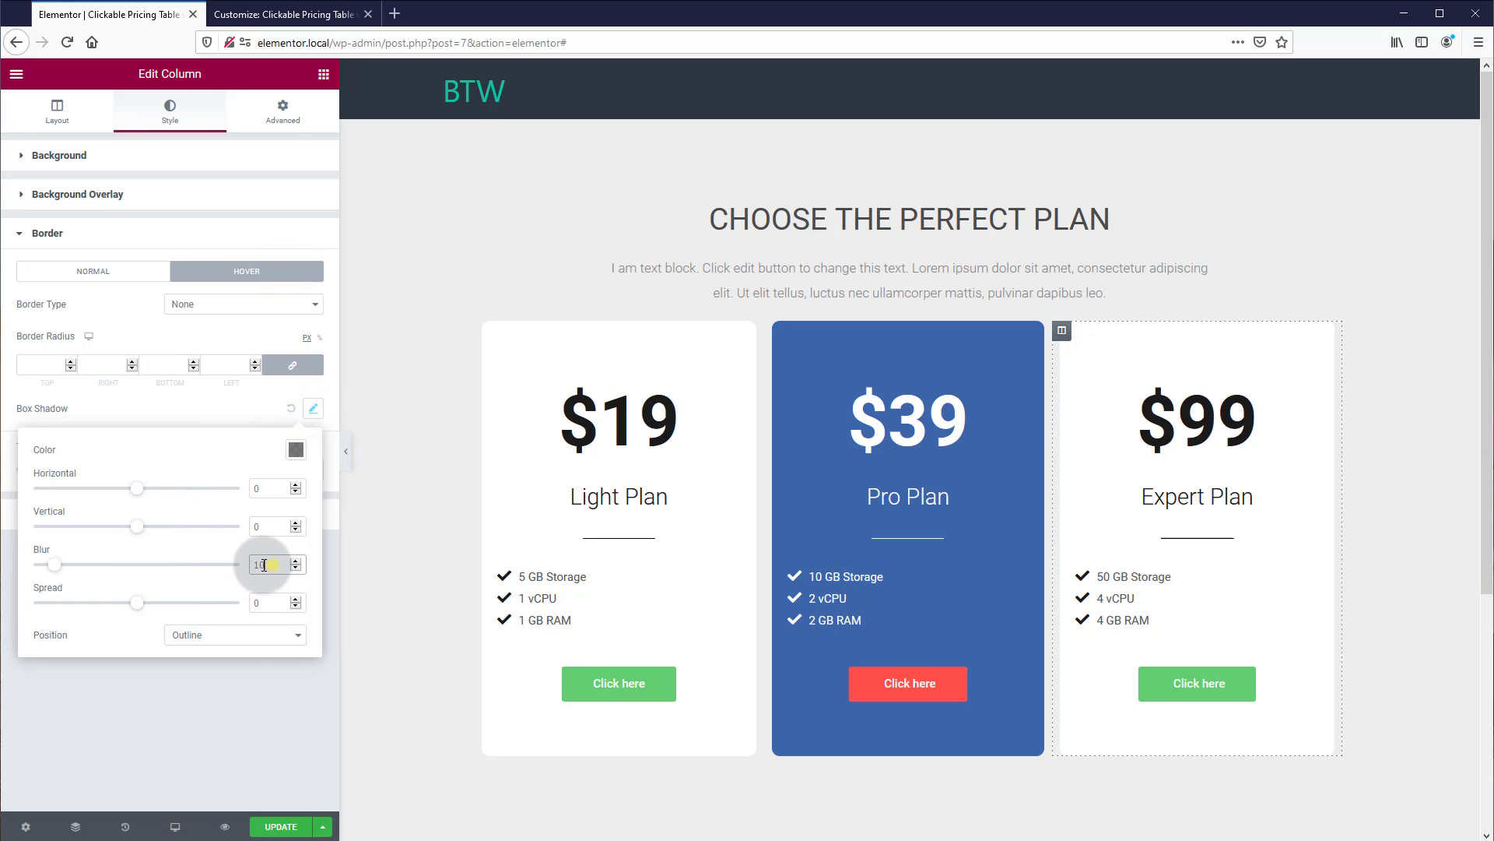
{"action": "left_click", "coordinate": [213, 721]}
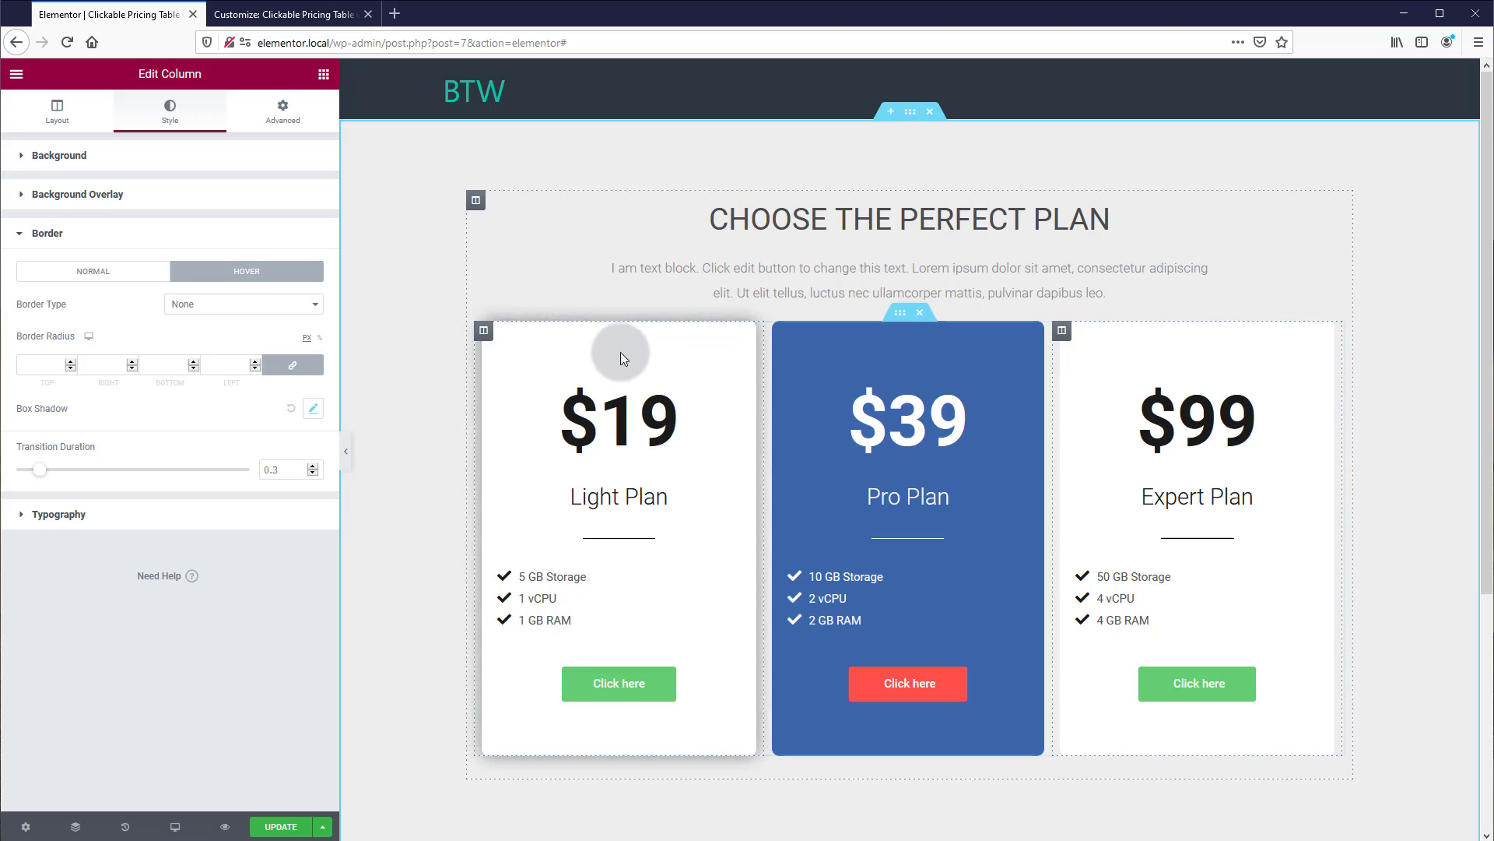
Step: Update the page and open the Additional CSS editor in the Customizer browser tab
{"action": "left_click", "coordinate": [274, 828]}
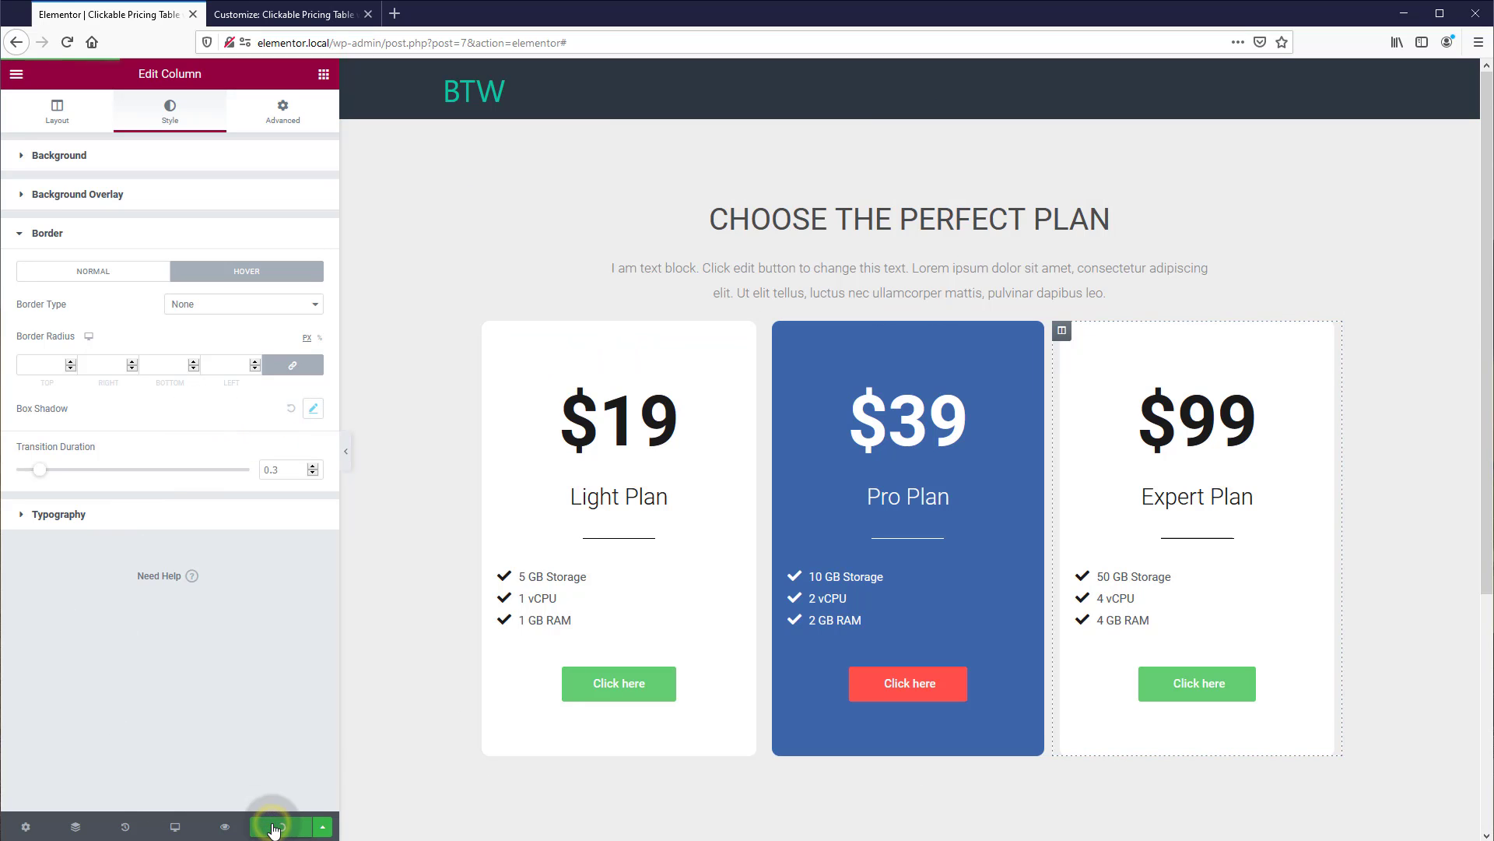
{"action": "left_click", "coordinate": [260, 22]}
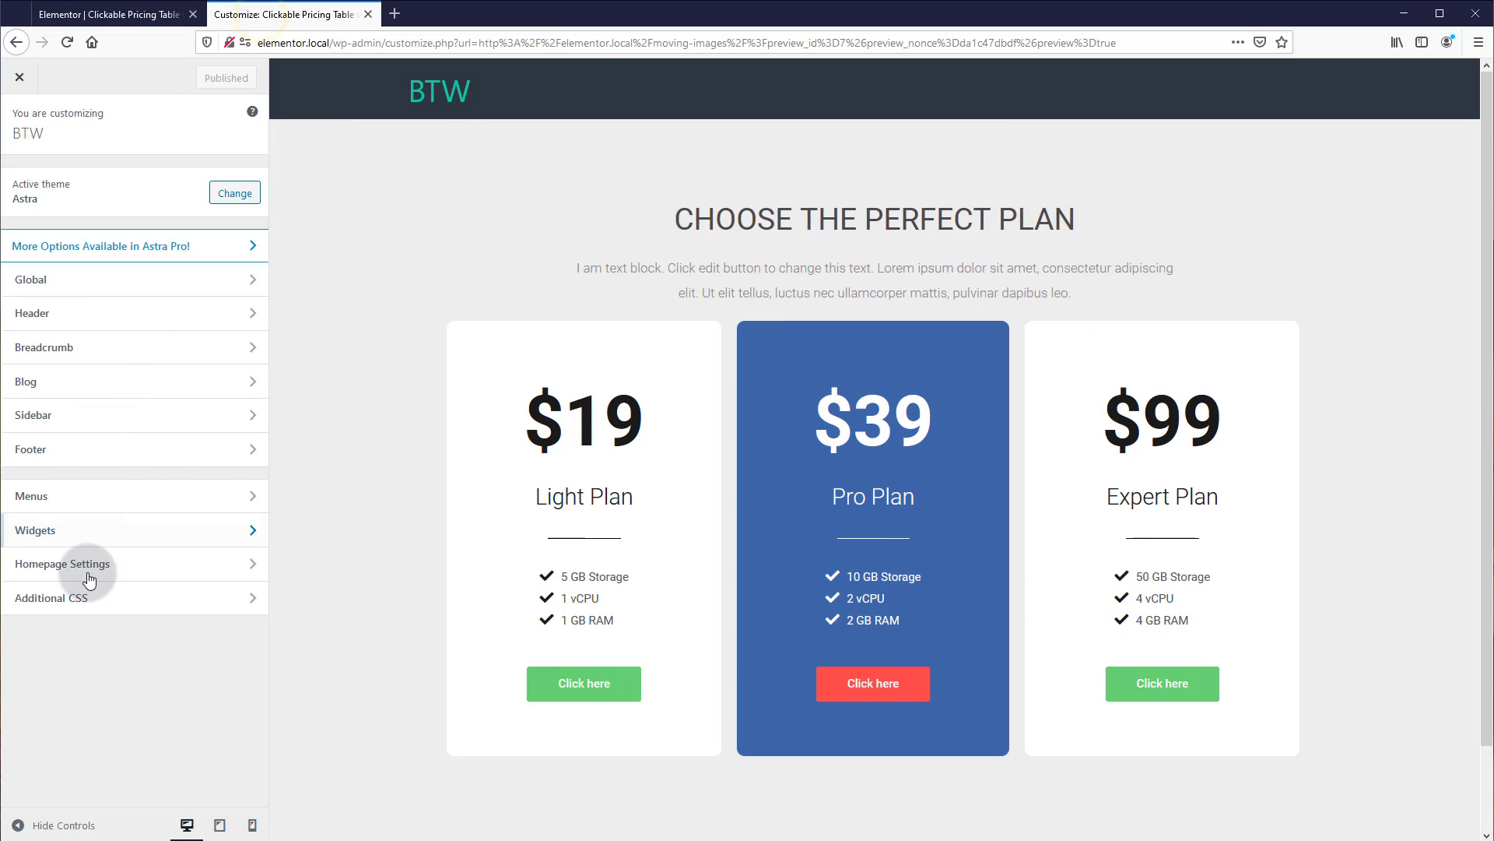
{"action": "left_click", "coordinate": [90, 601]}
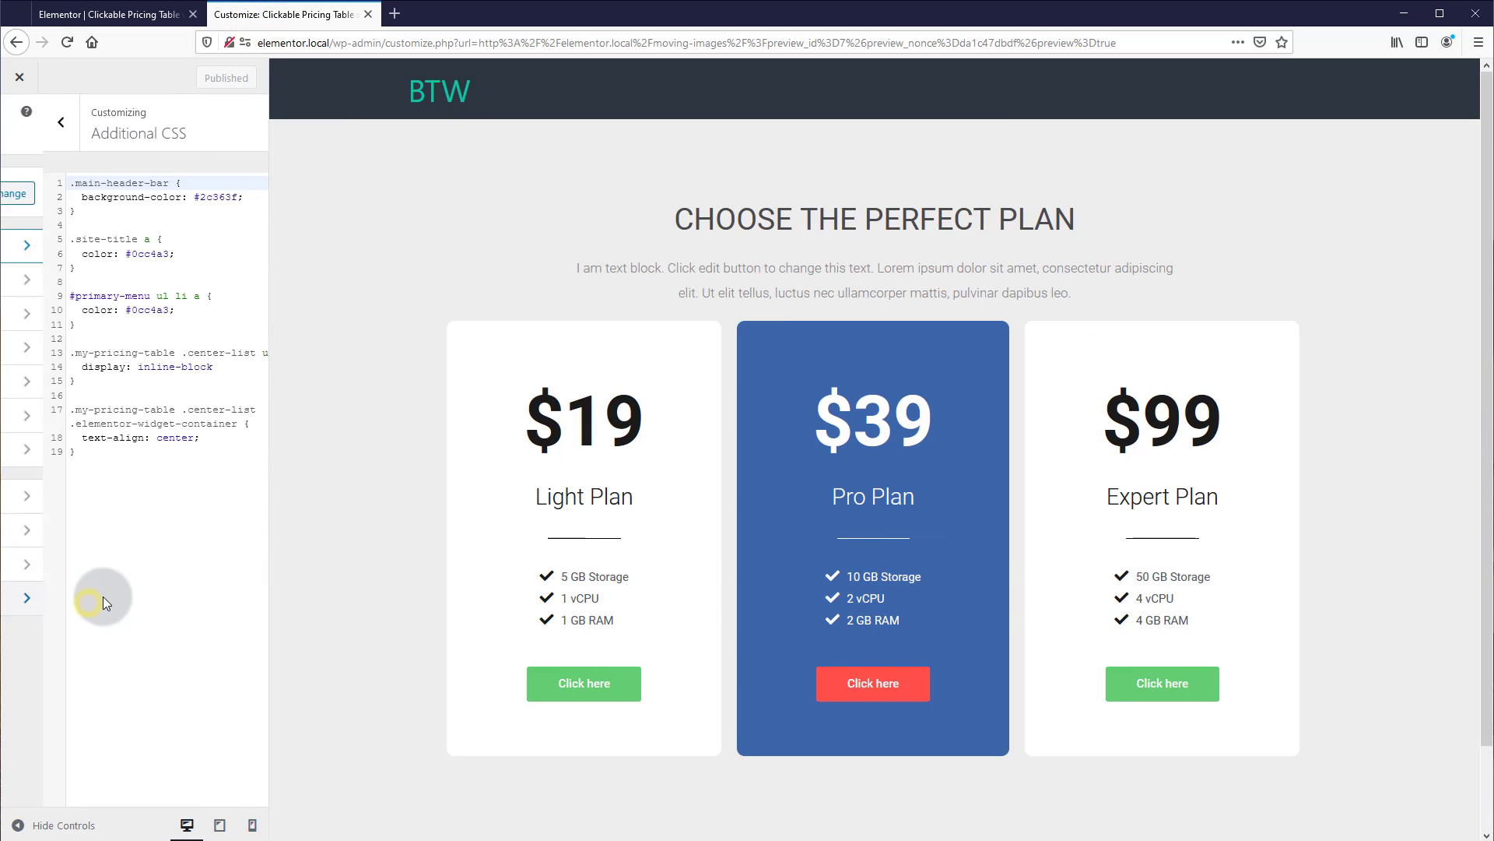
Step: Inspect the Light Plan column's markup and add an empty .my-pricing-table:hover rule at the end of the Additional CSS
{"action": "right_click", "coordinate": [563, 340]}
{"action": "left_click", "coordinate": [633, 555]}
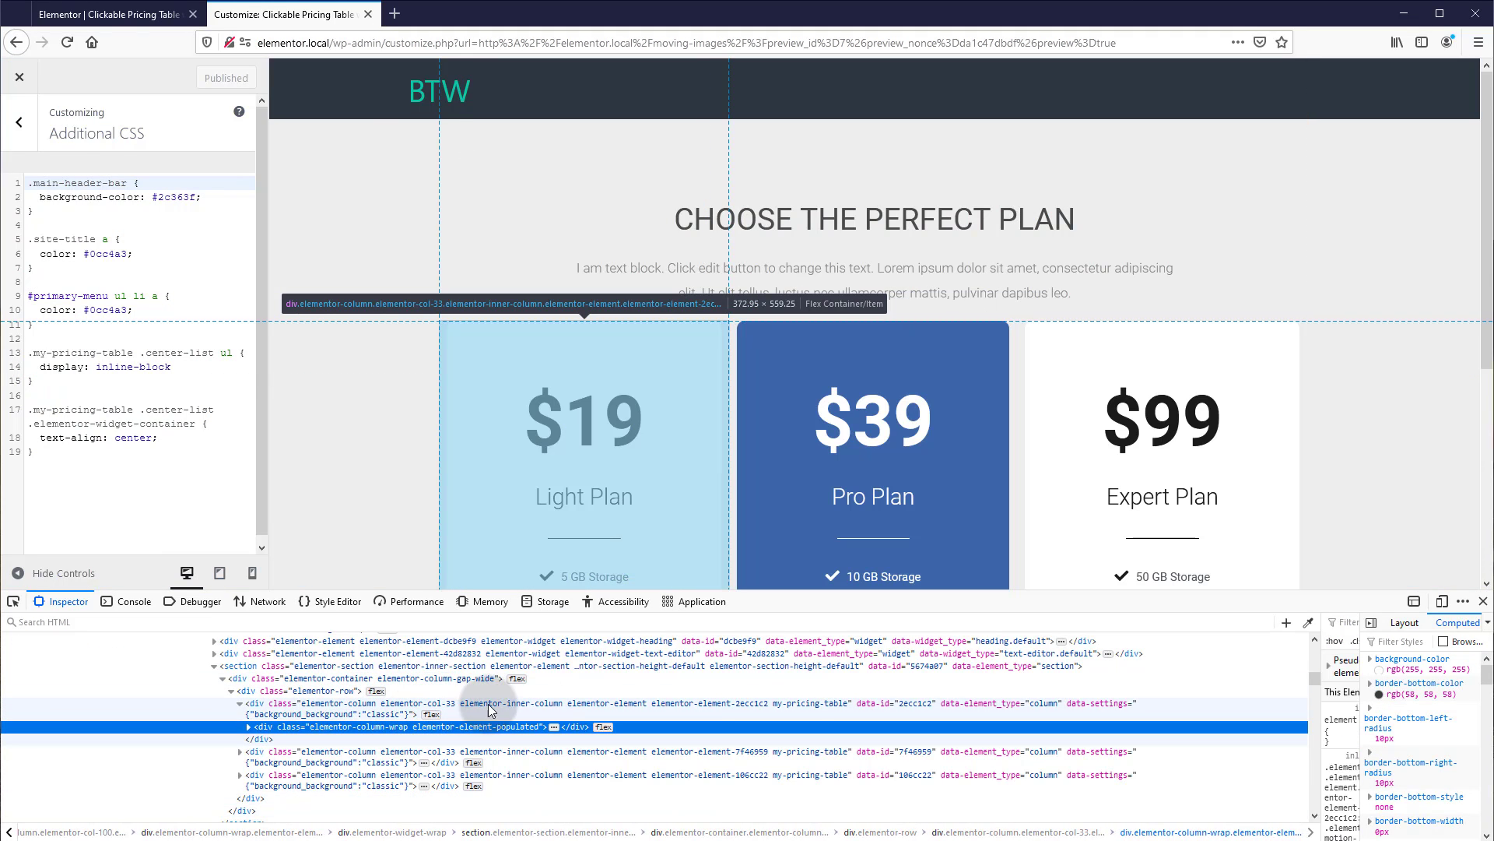
{"action": "left_click", "coordinate": [96, 453]}
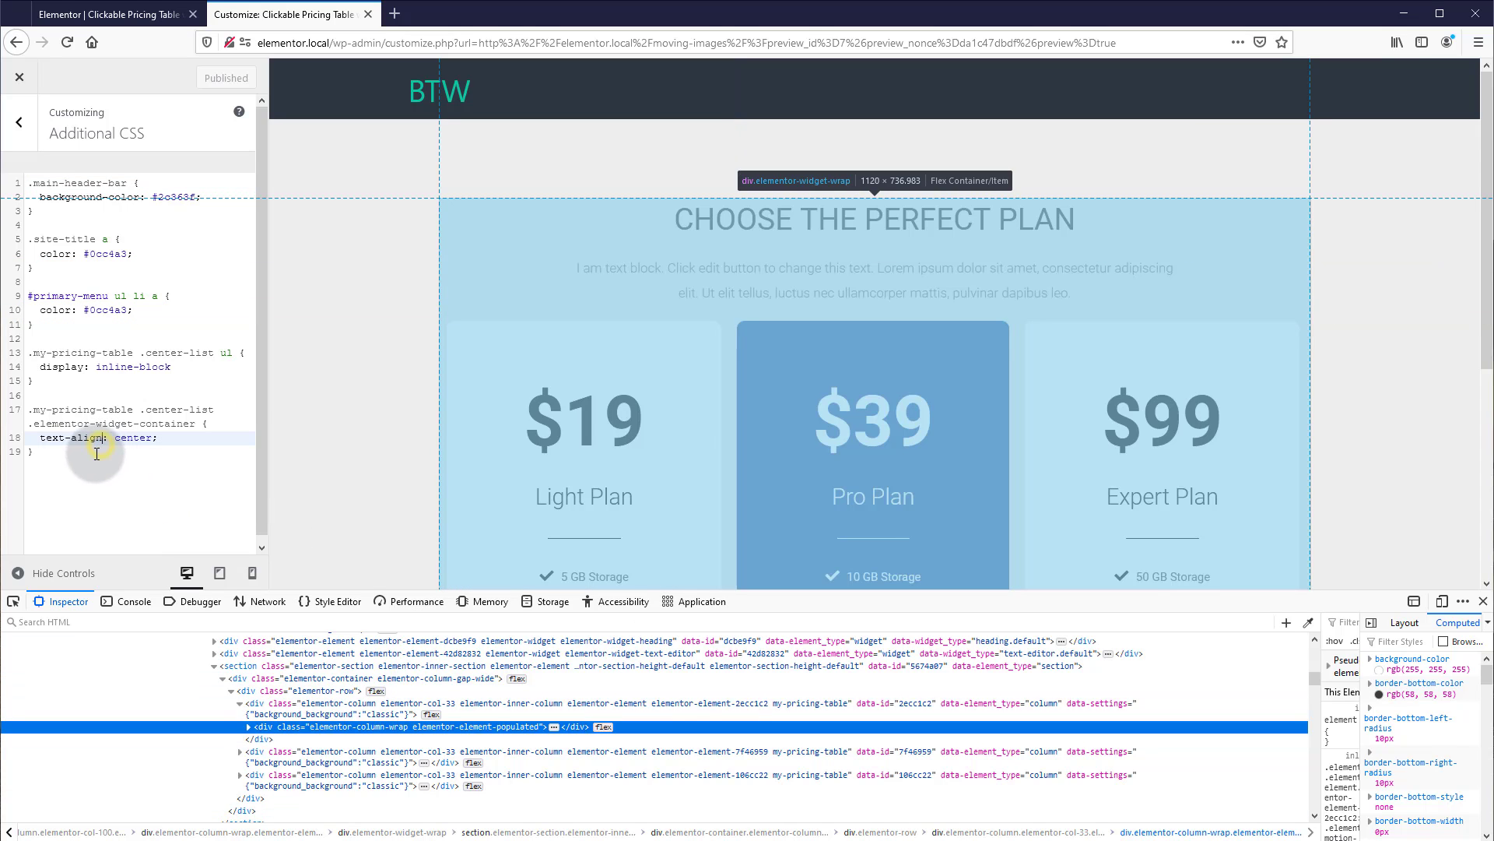
{"action": "key", "text": "Return"}
{"action": "key", "text": "Return"}
{"action": "type", "text": ".my-pricing-table:"}
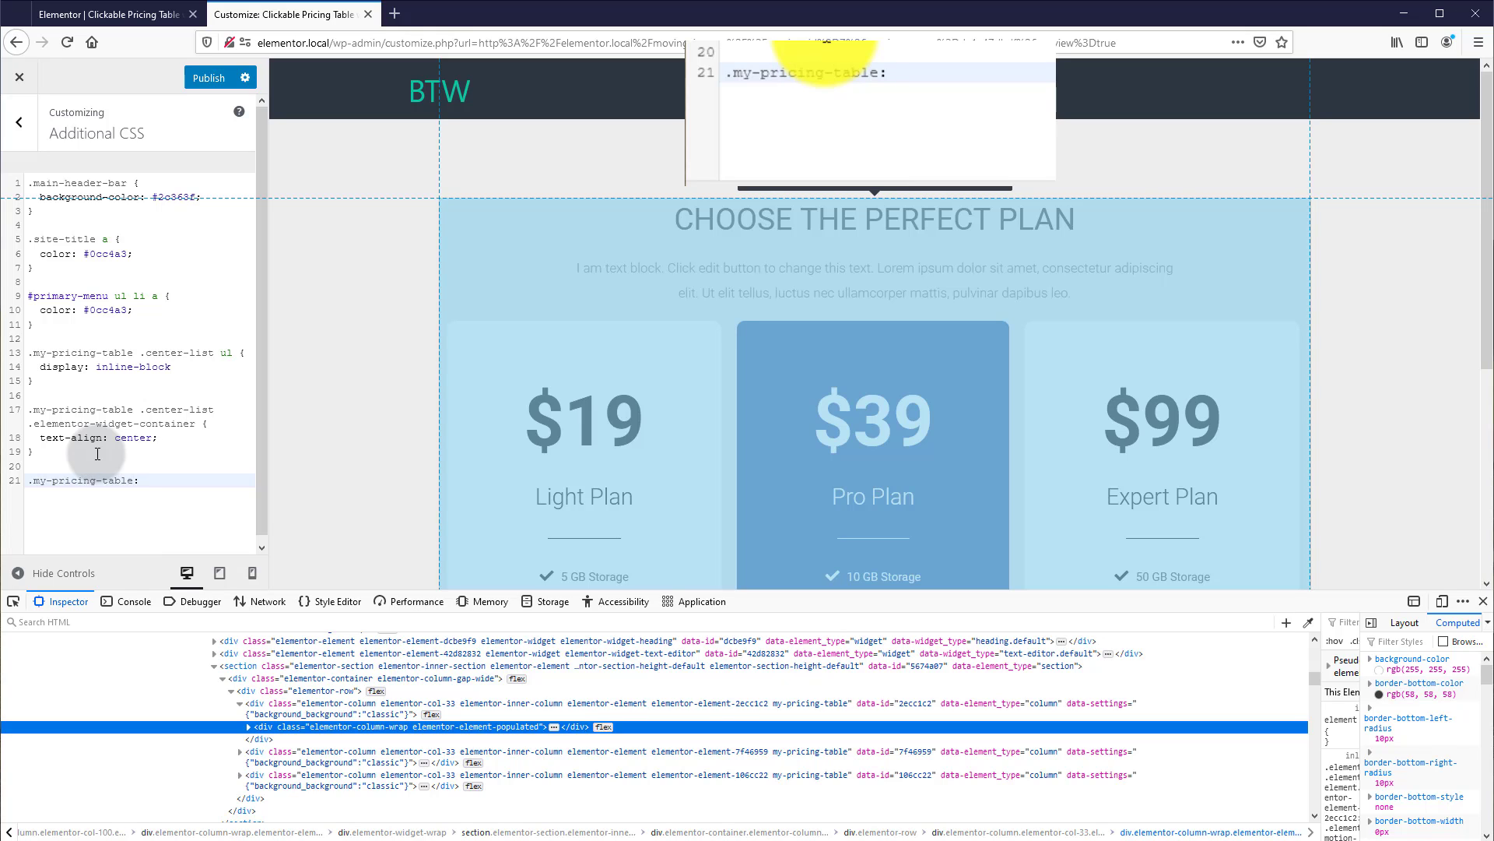
{"action": "type", "text": "hover"}
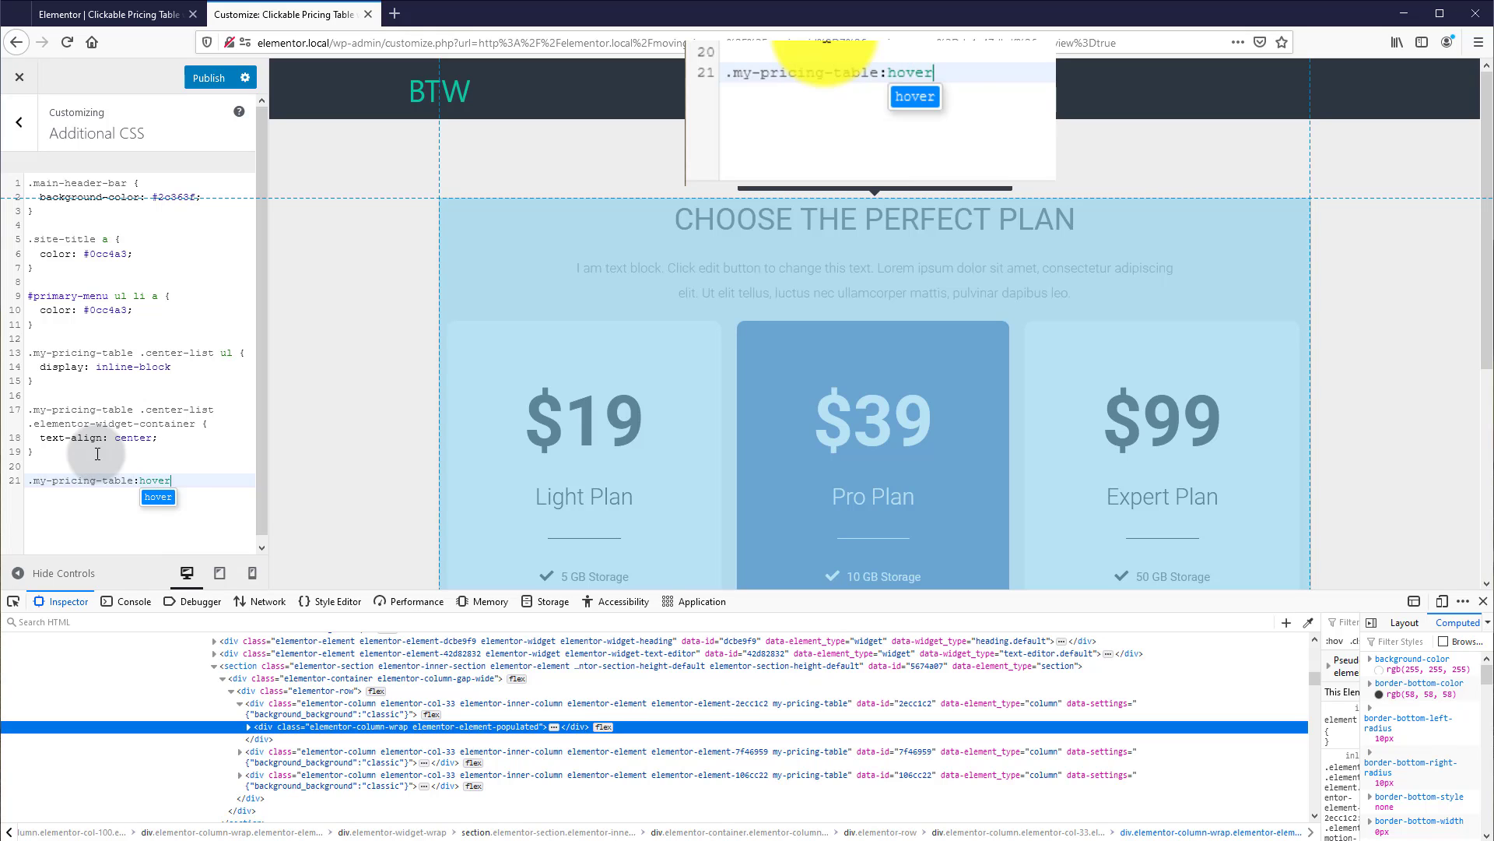
{"action": "type", "text": " {"}
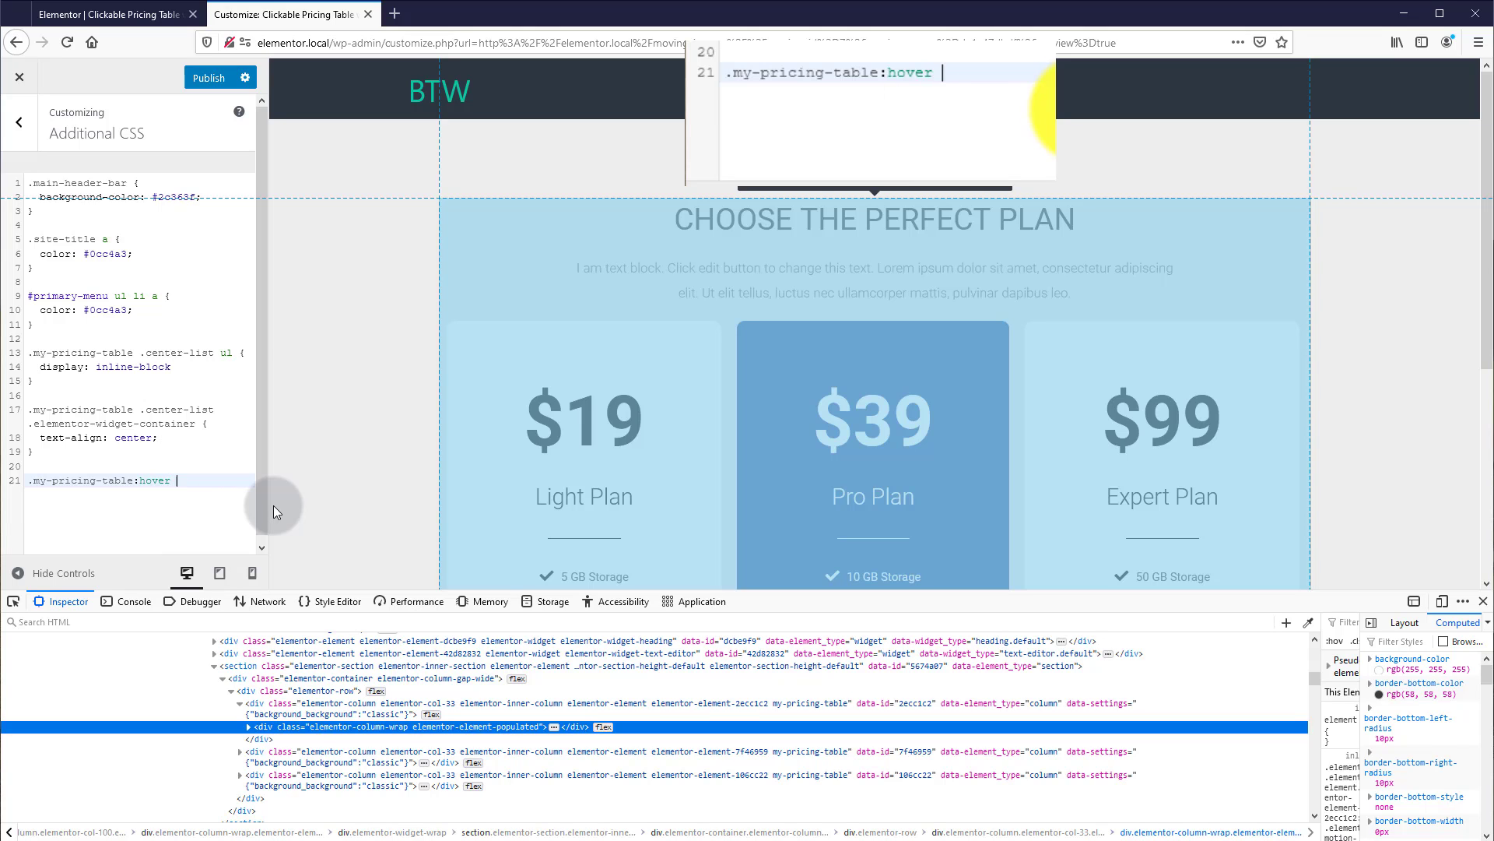
{"action": "key", "text": "Return"}
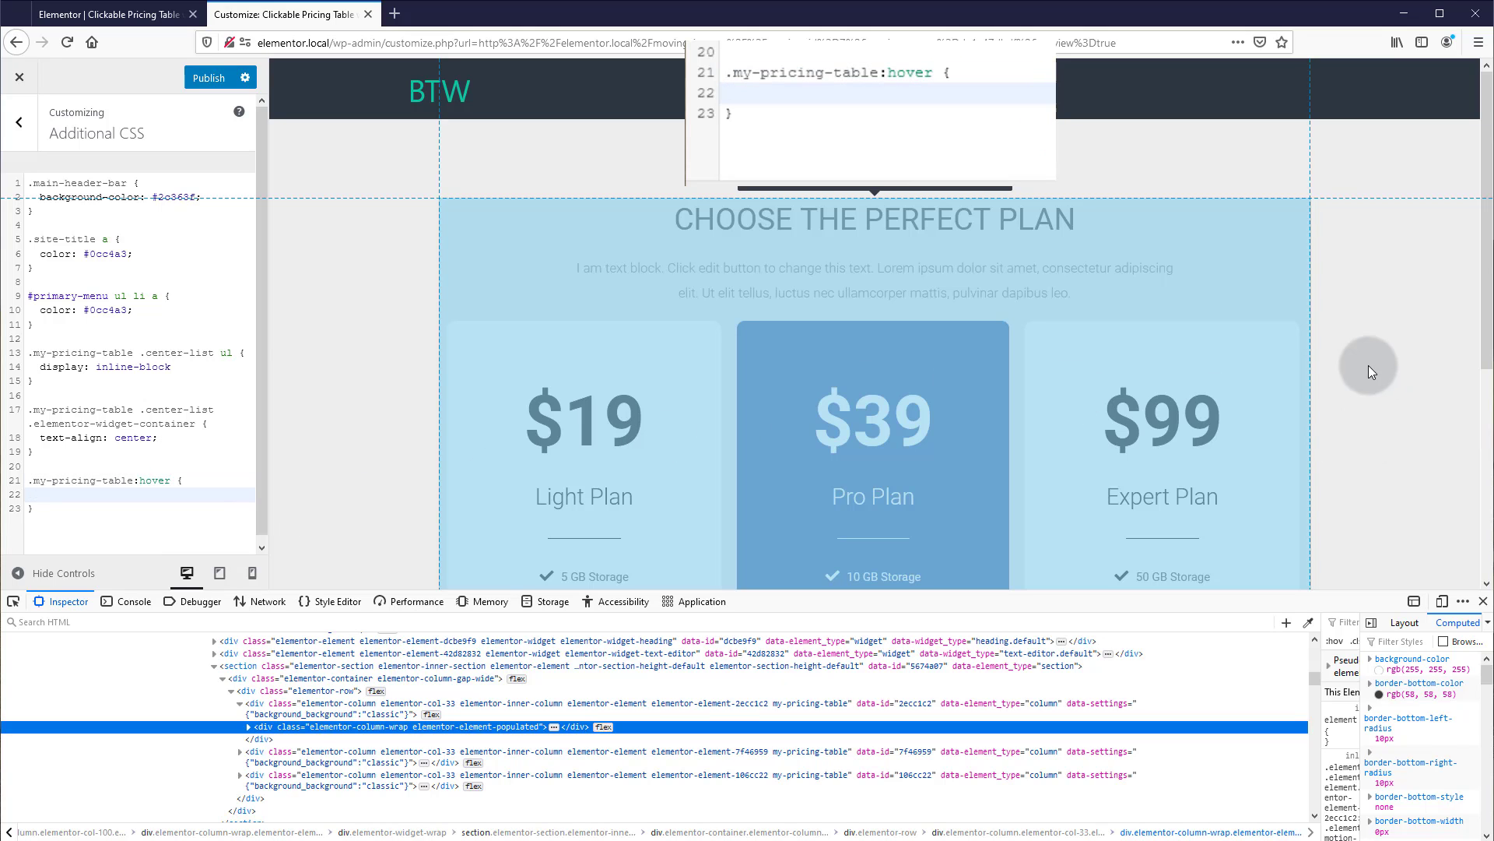
Step: Close the inspector and add transform: scale(1.04); to the .my-pricing-table:hover rule
{"action": "scroll", "coordinate": [1394, 427], "scroll_direction": "down", "scroll_amount": 2}
{"action": "key", "text": "F12"}
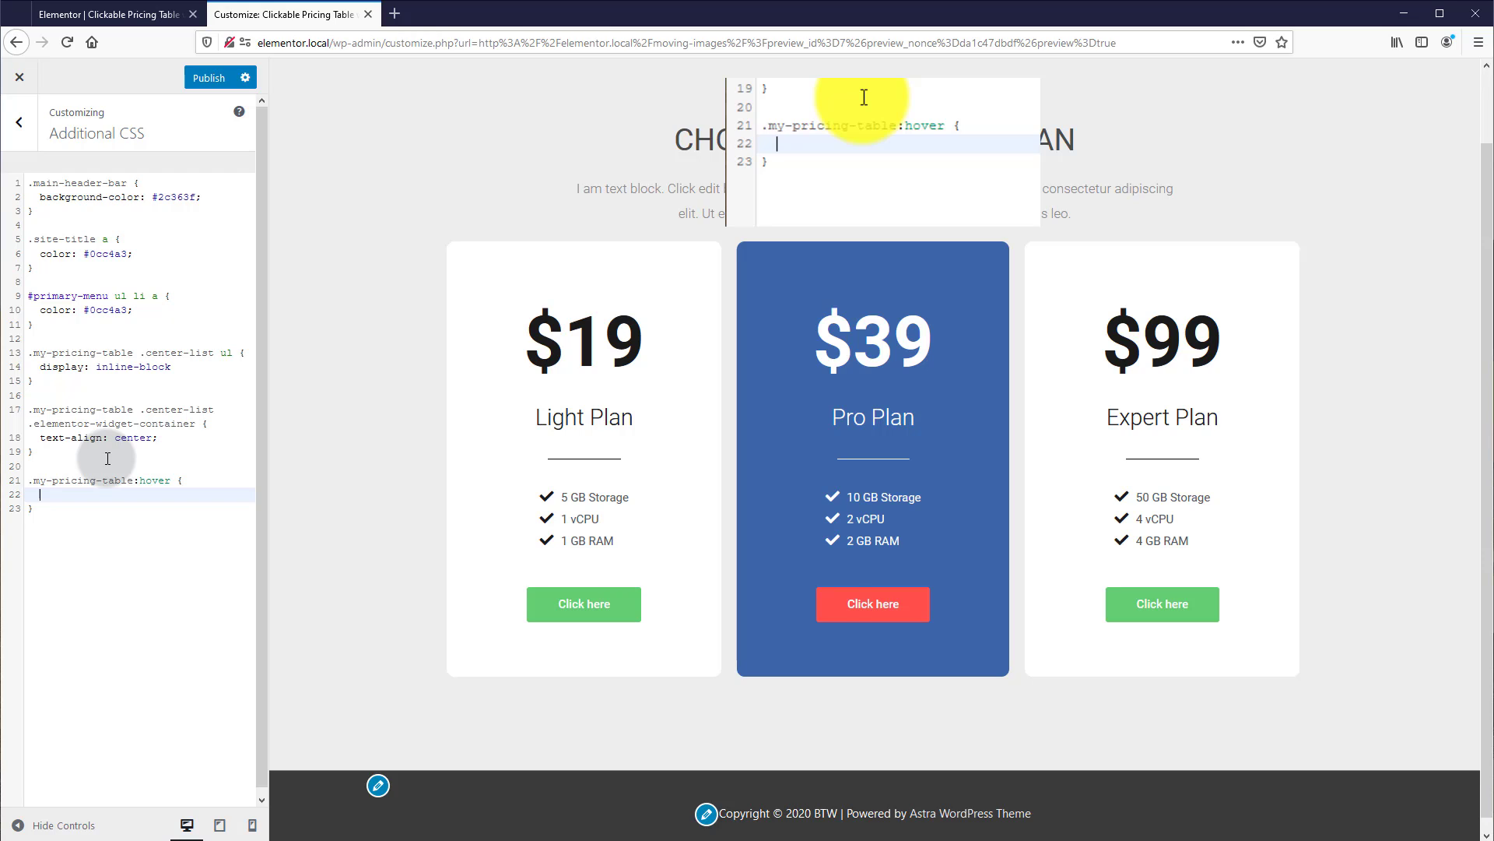
{"action": "type", "text": "rans"}
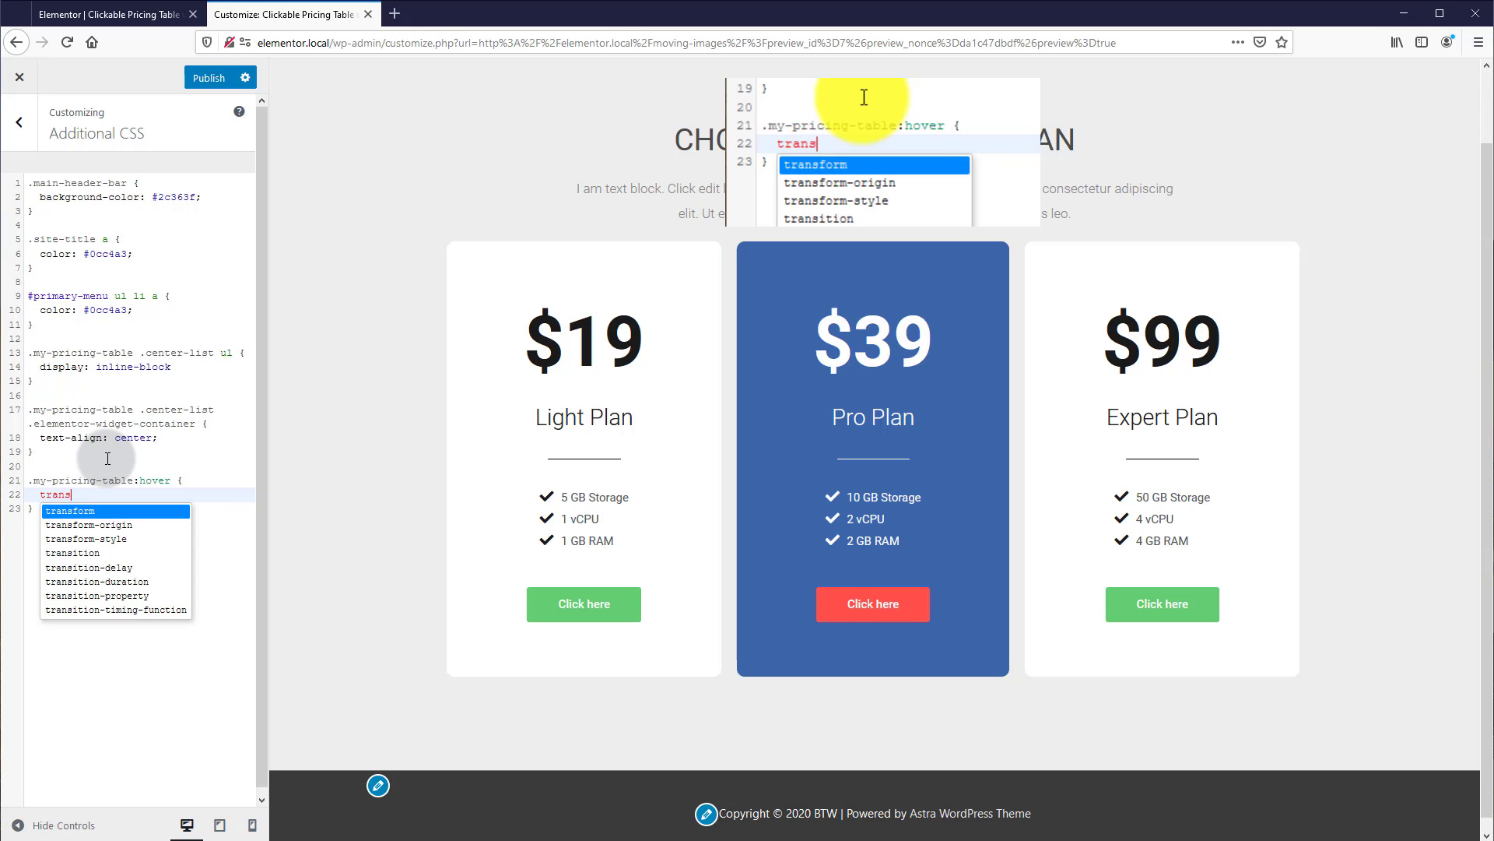
{"action": "type", "text": "form: "}
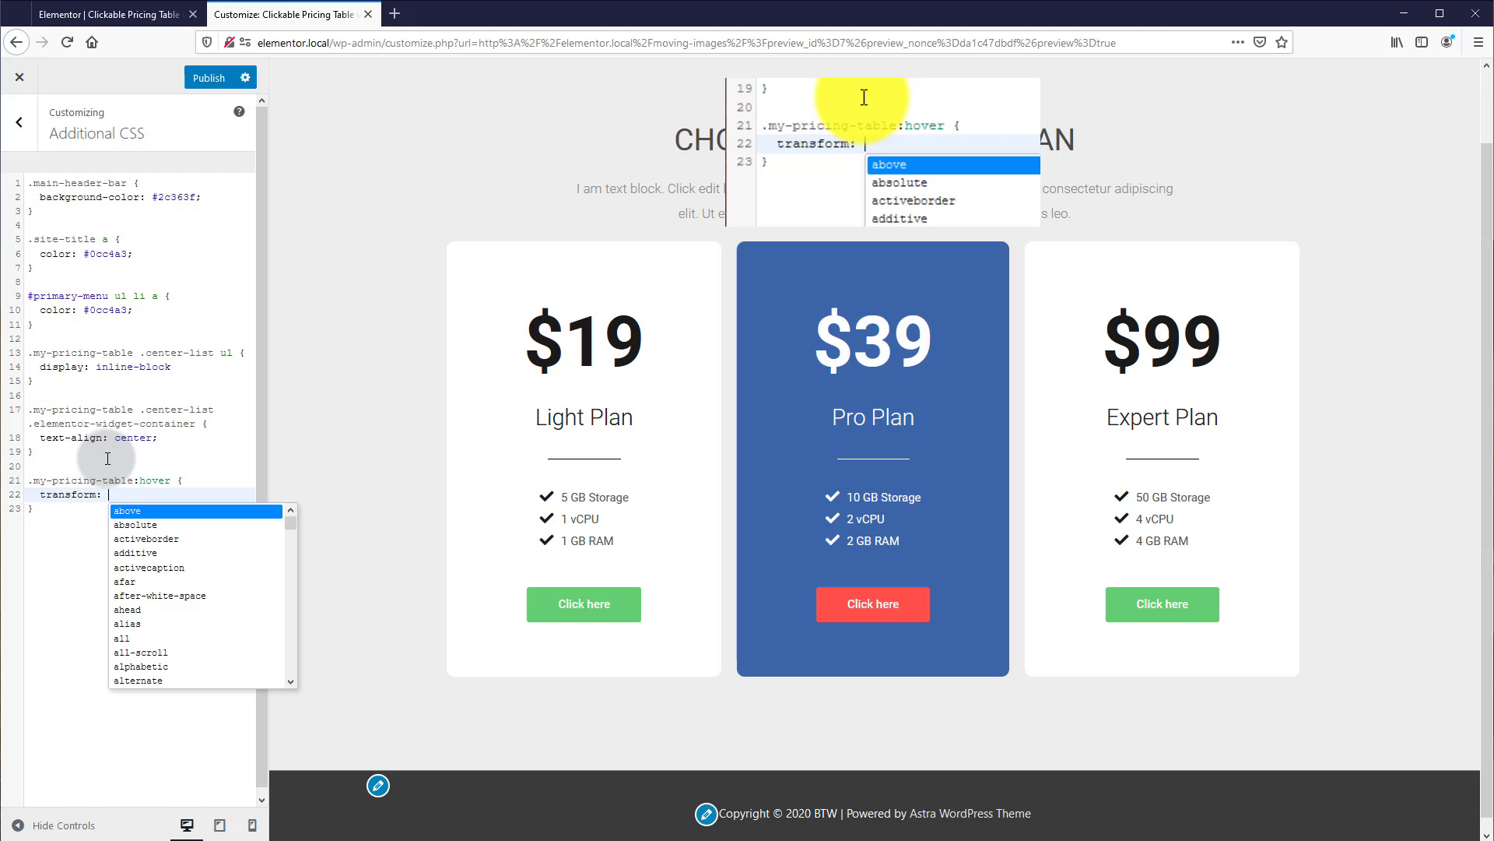
{"action": "type", "text": "s"}
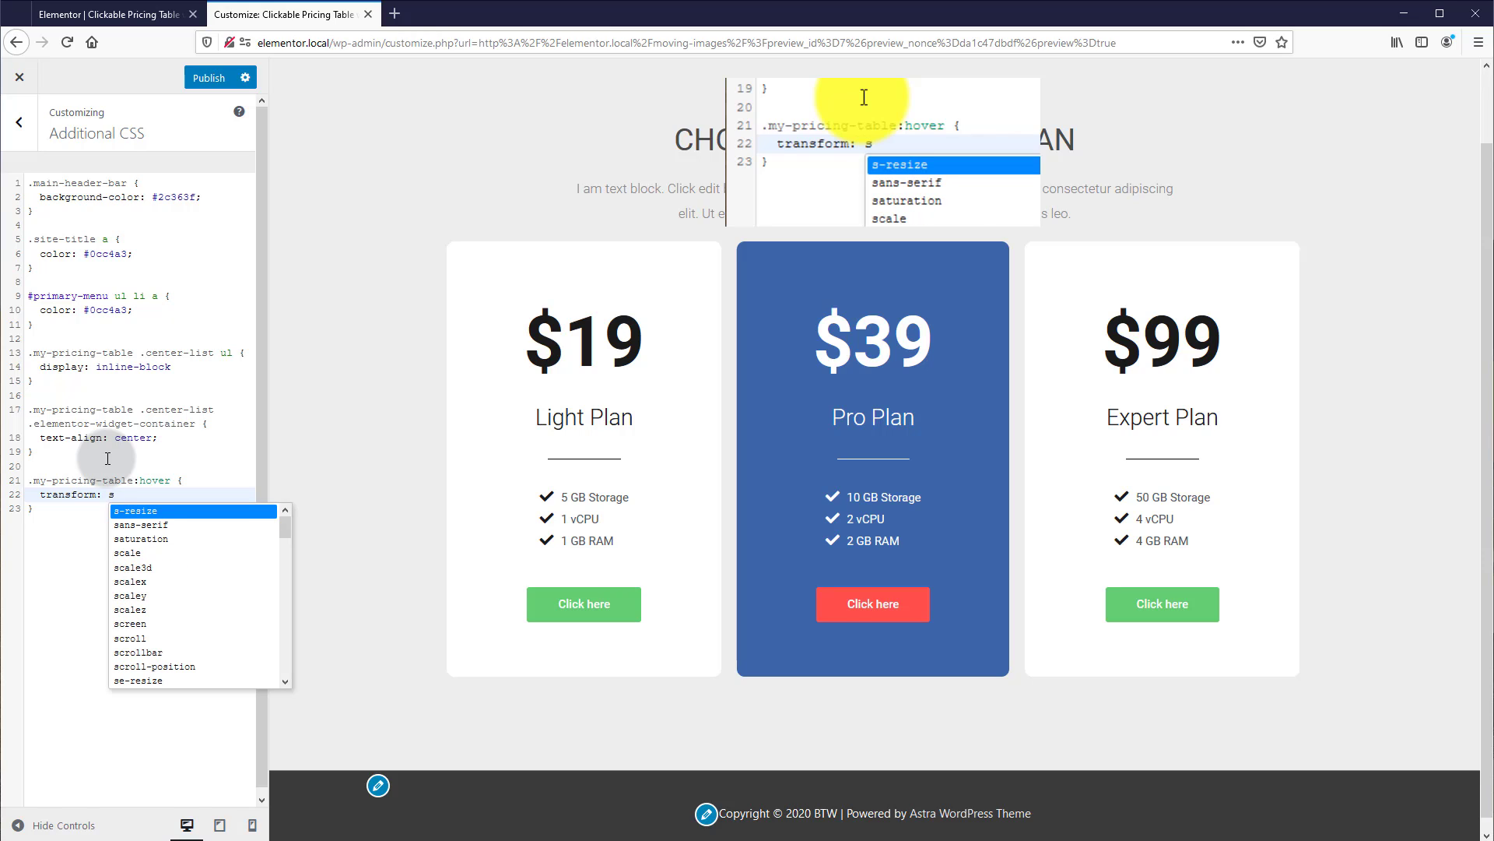
{"action": "type", "text": "cal"}
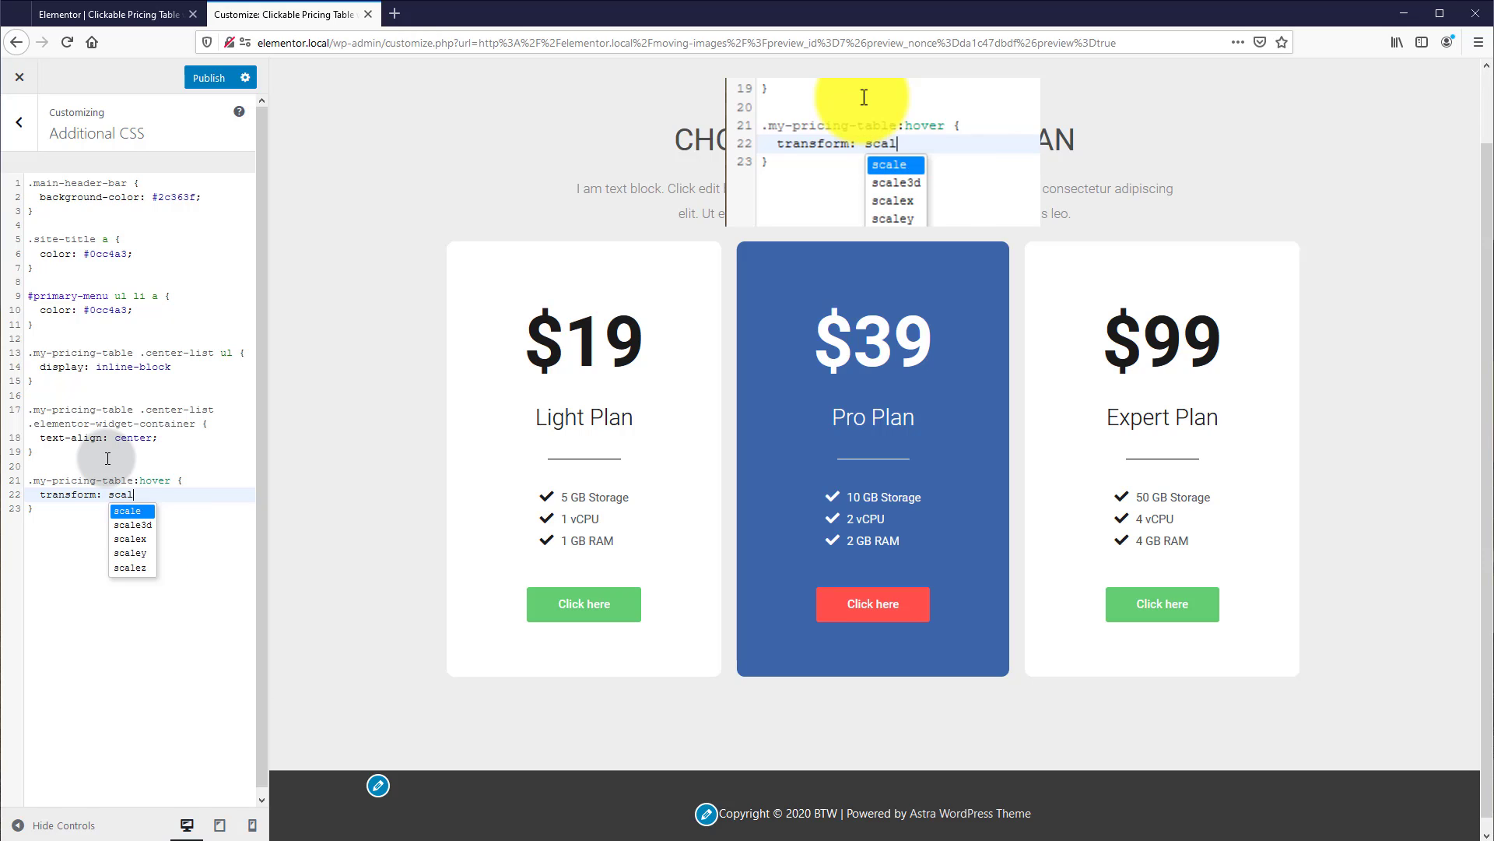
{"action": "key", "text": "Return"}
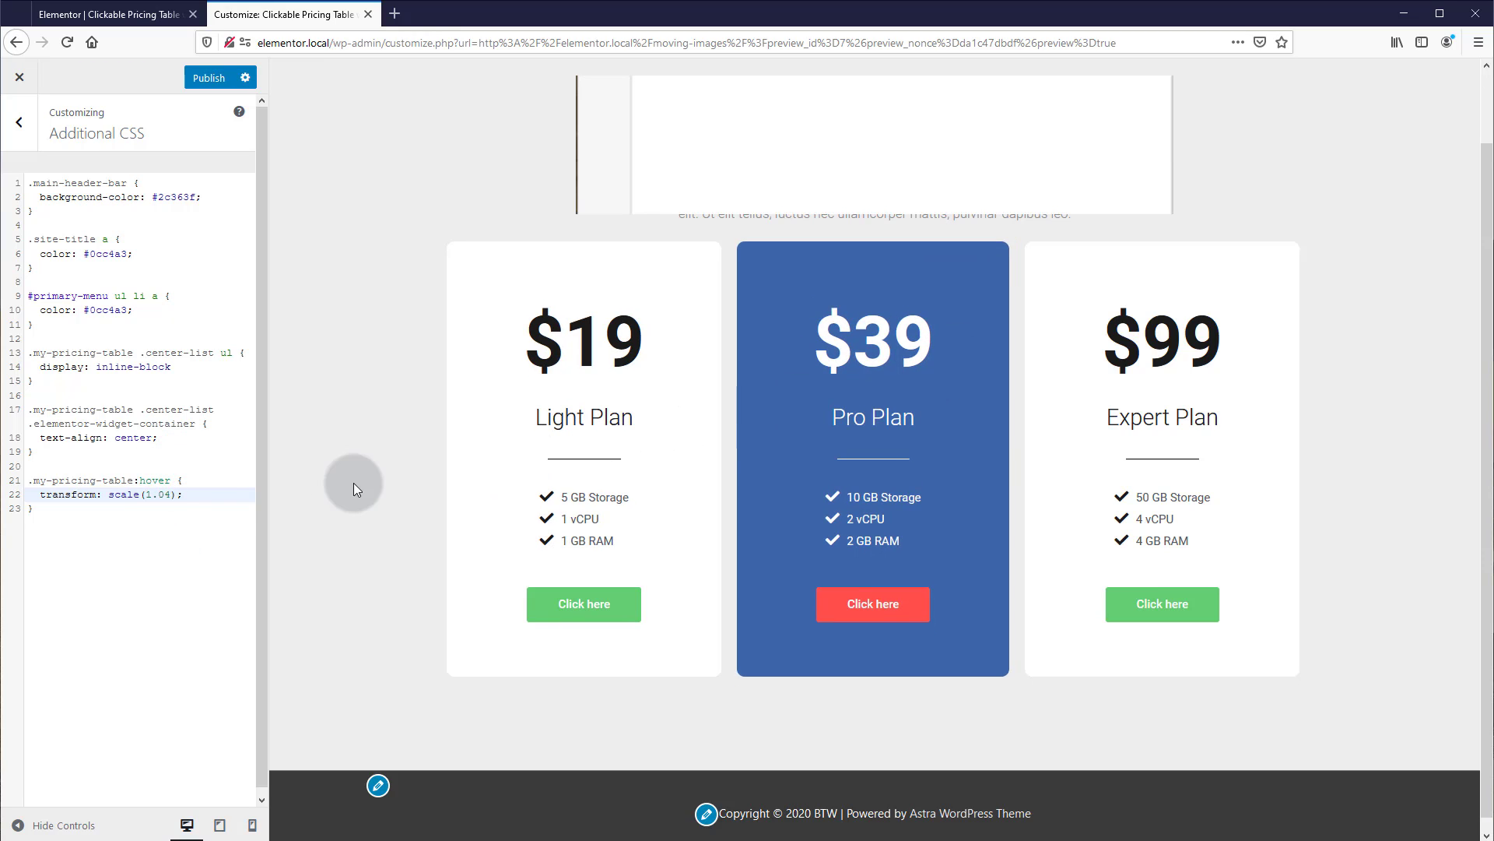
Step: Add a .my-pricing-table rule below the hover rule containing transition: all .1s ease-in-out;
{"action": "left_click", "coordinate": [58, 511]}
{"action": "key", "text": "Return"}
{"action": "key", "text": "Return"}
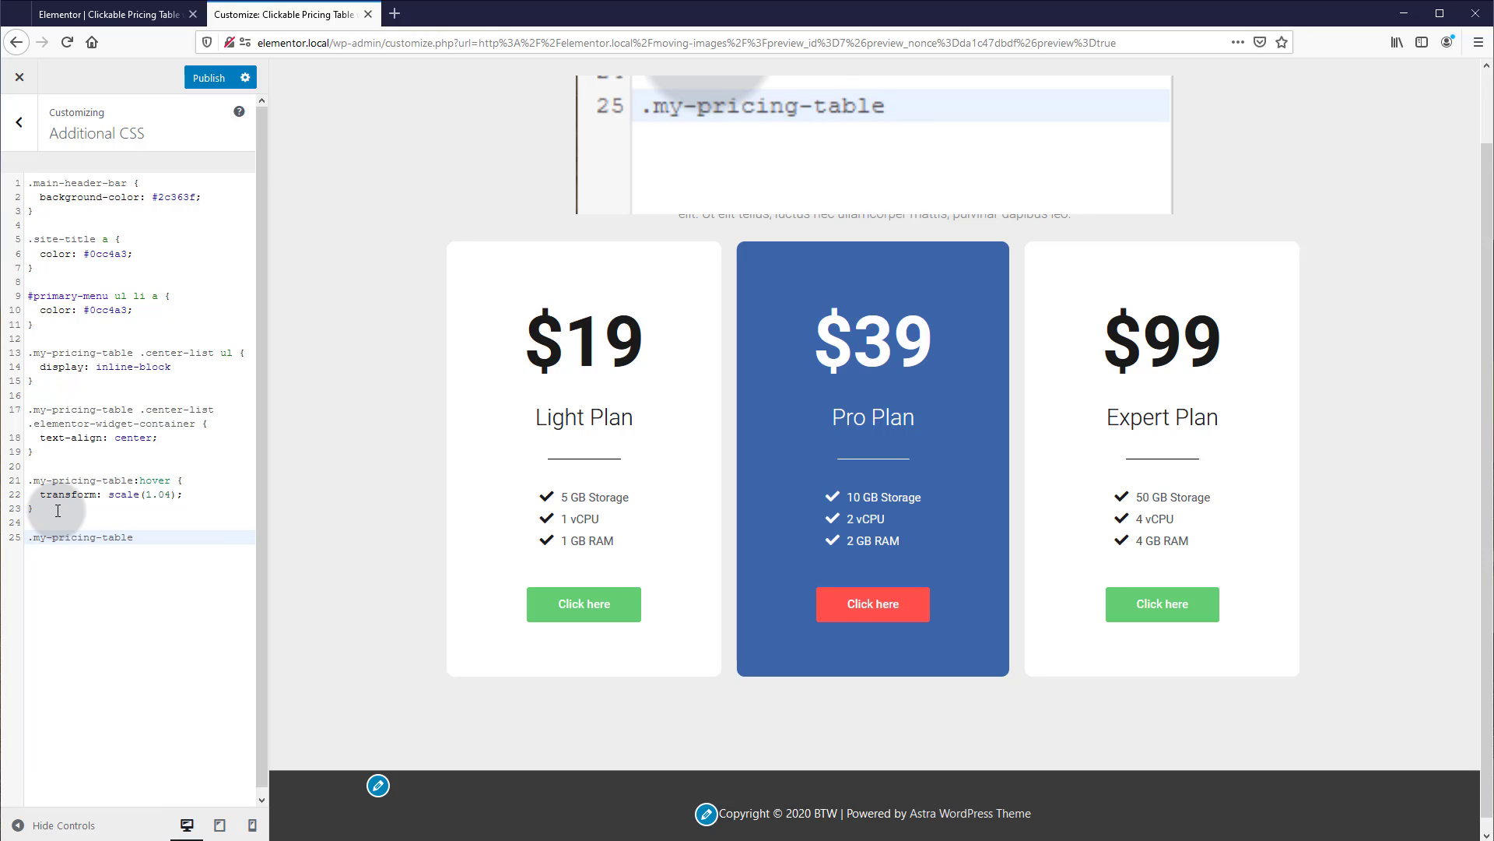
{"action": "type", "text": ".my-pricing-table {"}
{"action": "key", "text": "Return"}
{"action": "type", "text": "tr"}
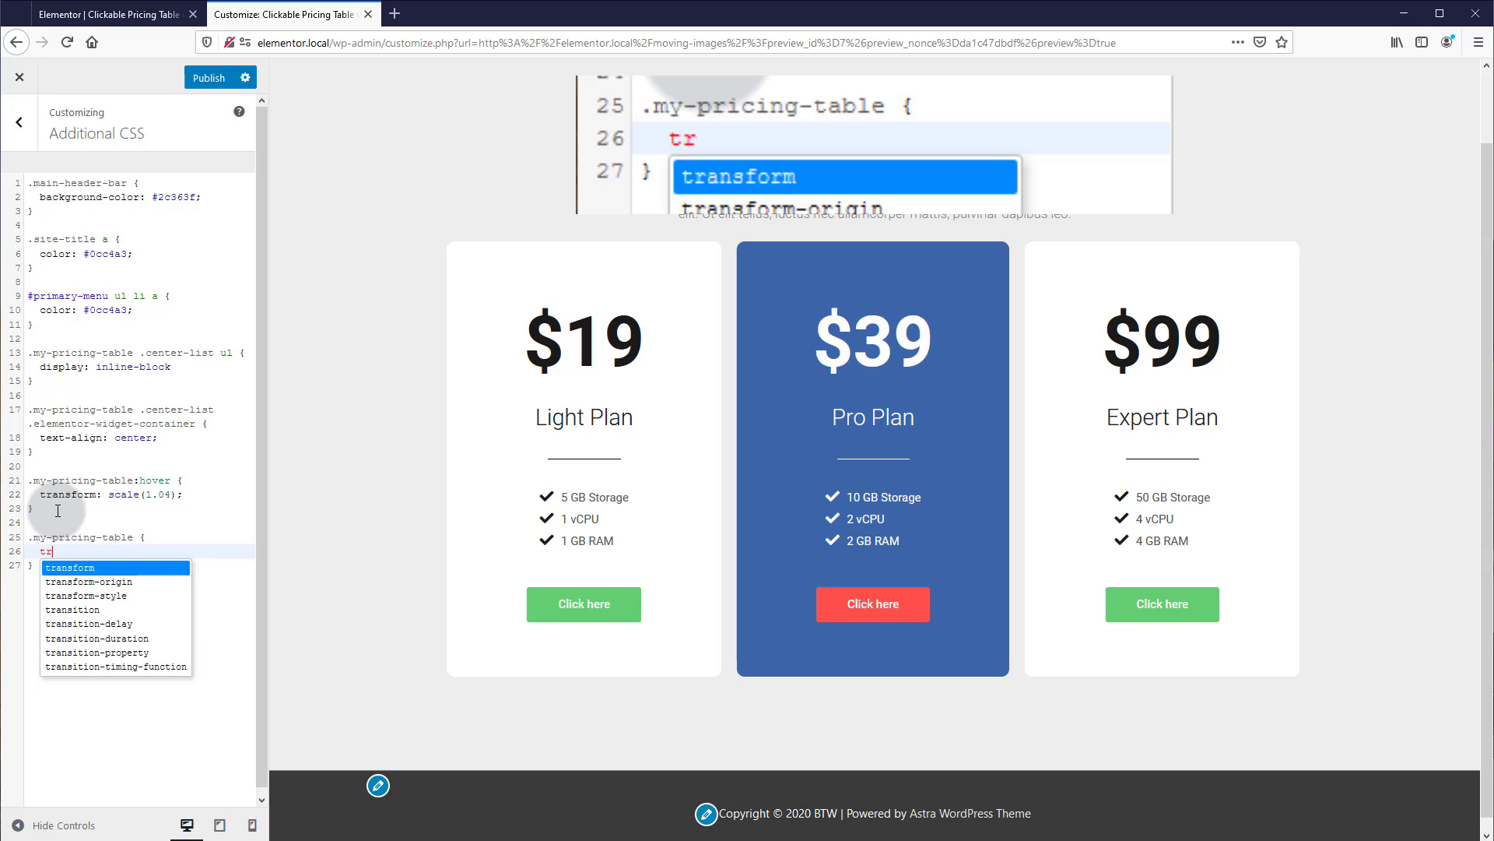
{"action": "type", "text": "ansition:"}
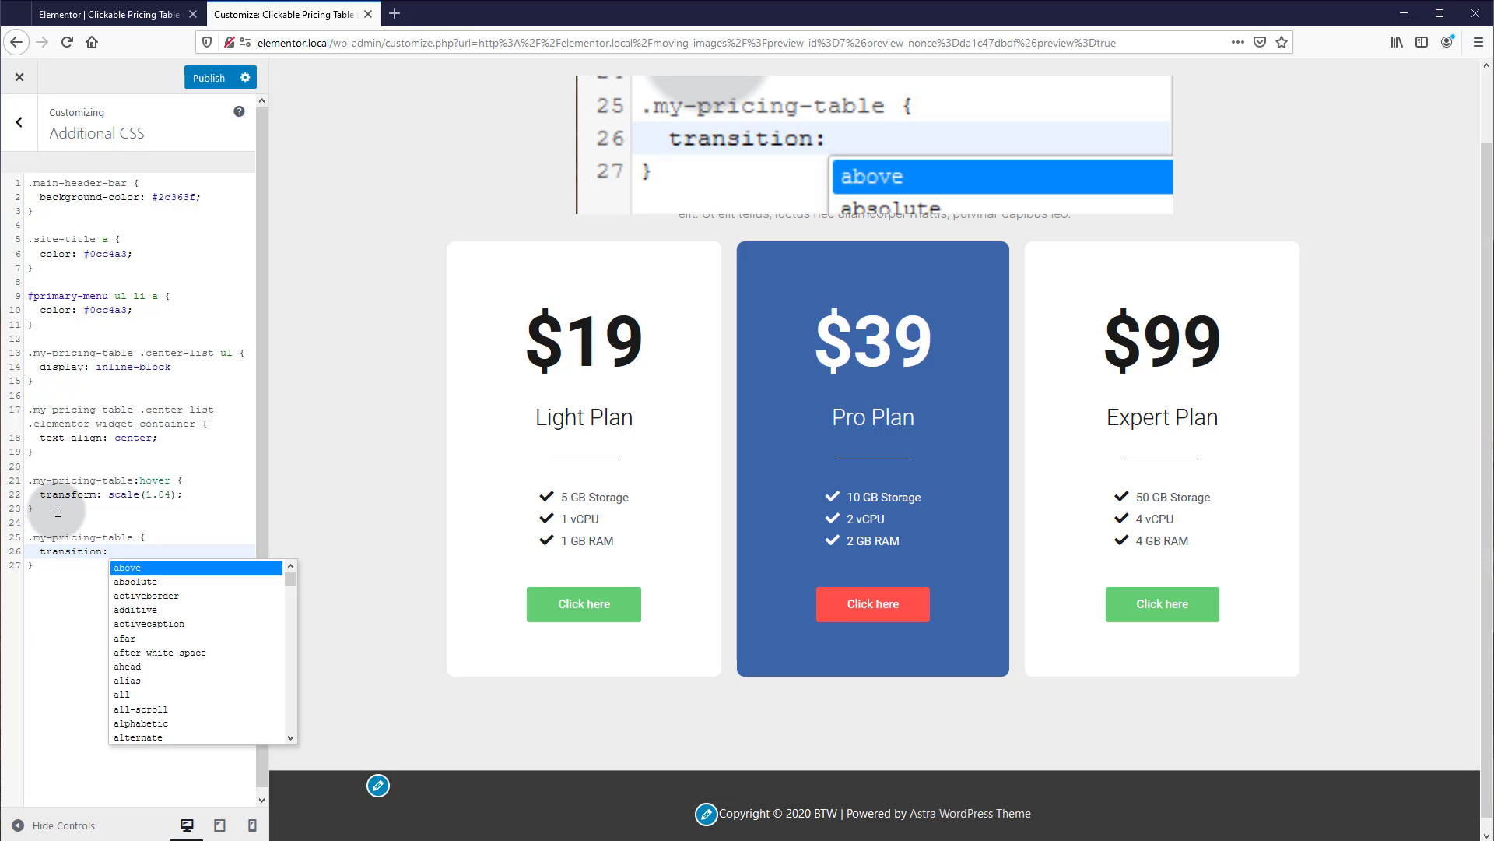
{"action": "type", "text": " all "}
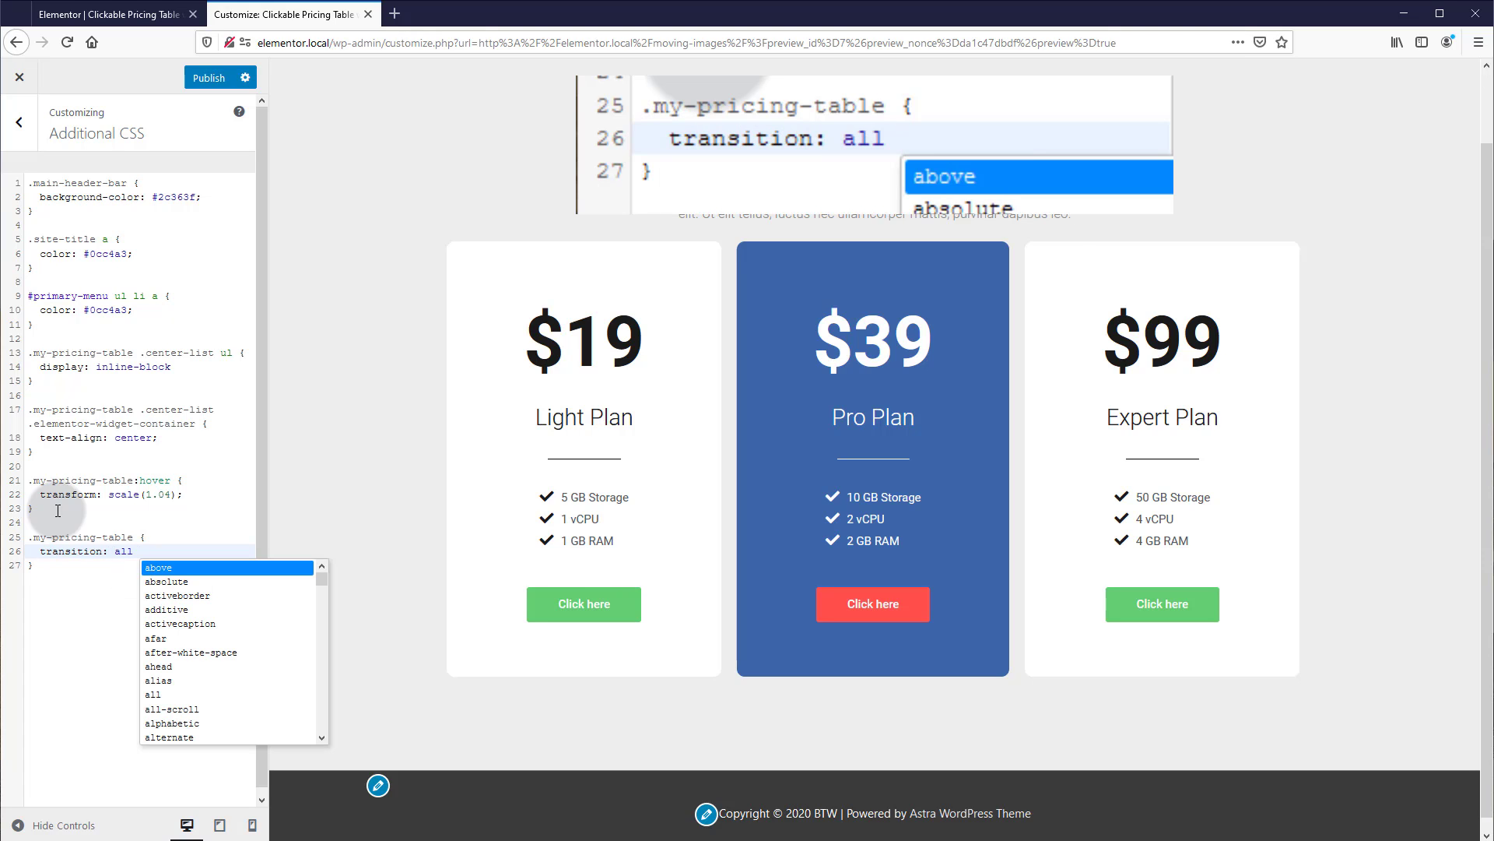
{"action": "type", "text": "."}
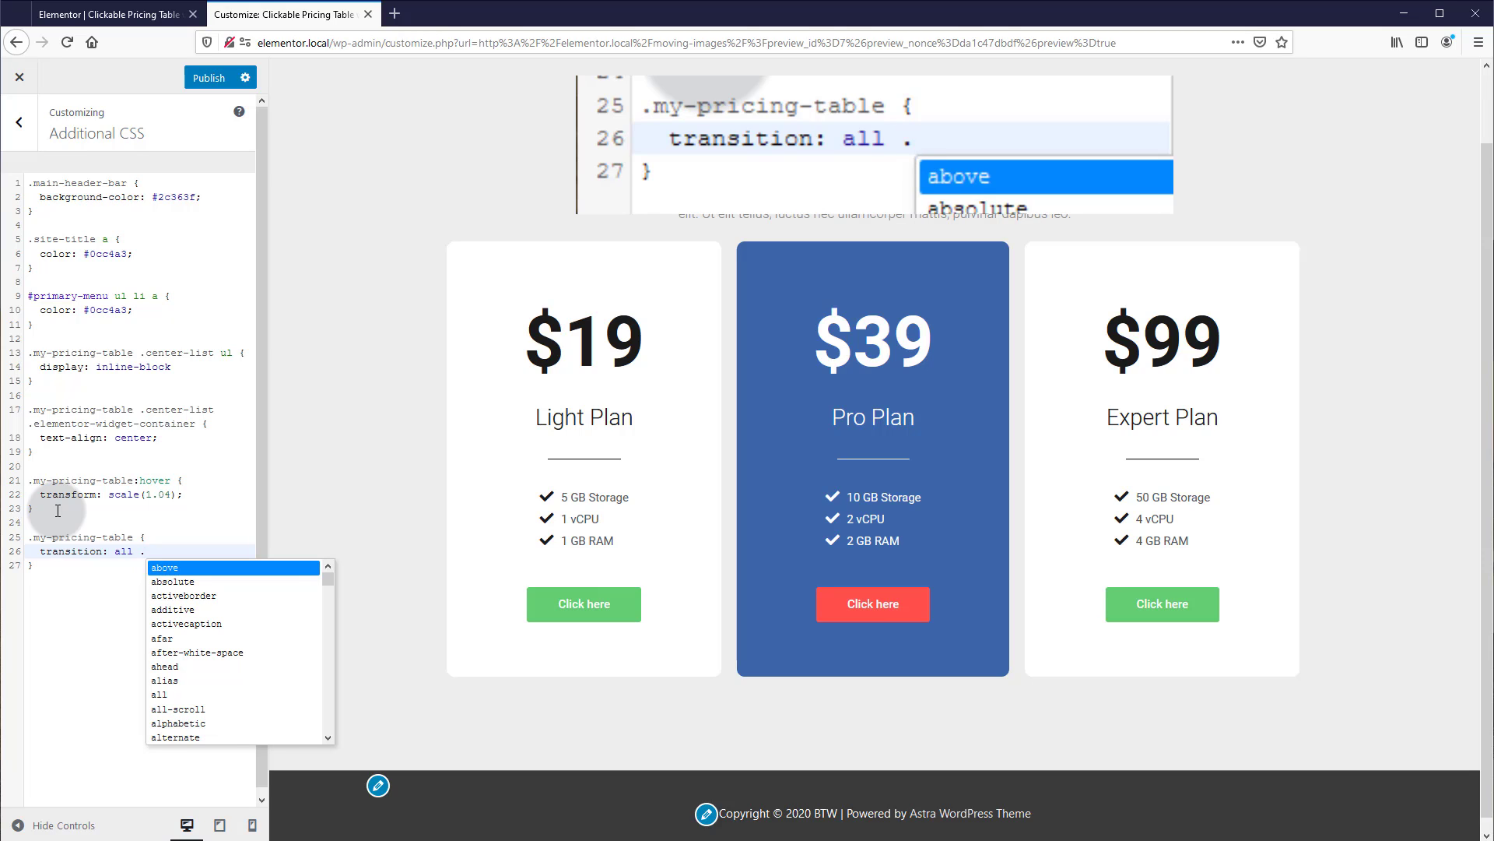
{"action": "type", "text": "1s ease"}
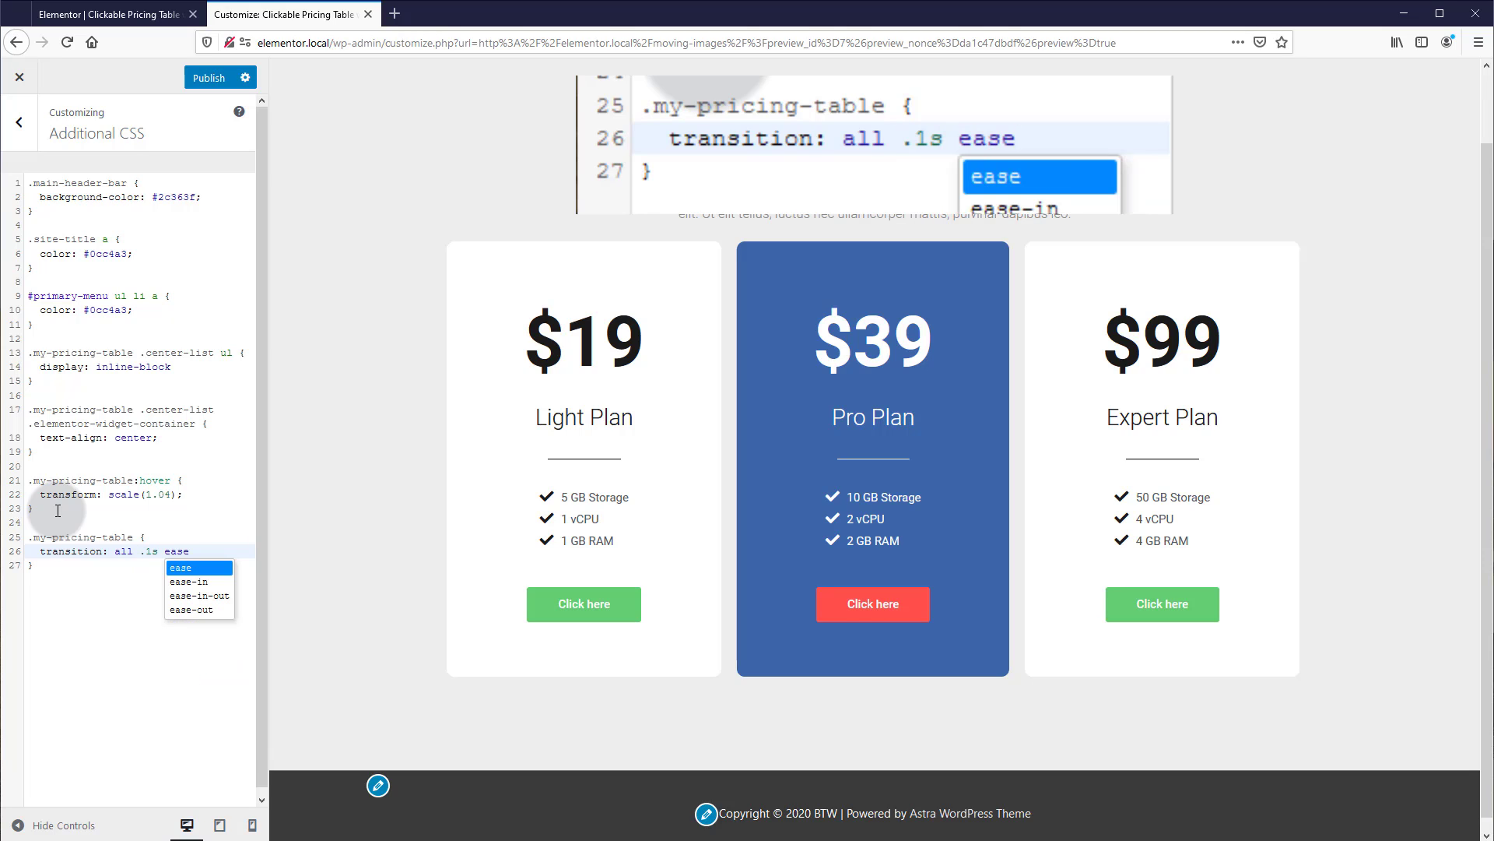
{"action": "left_click", "coordinate": [207, 597]}
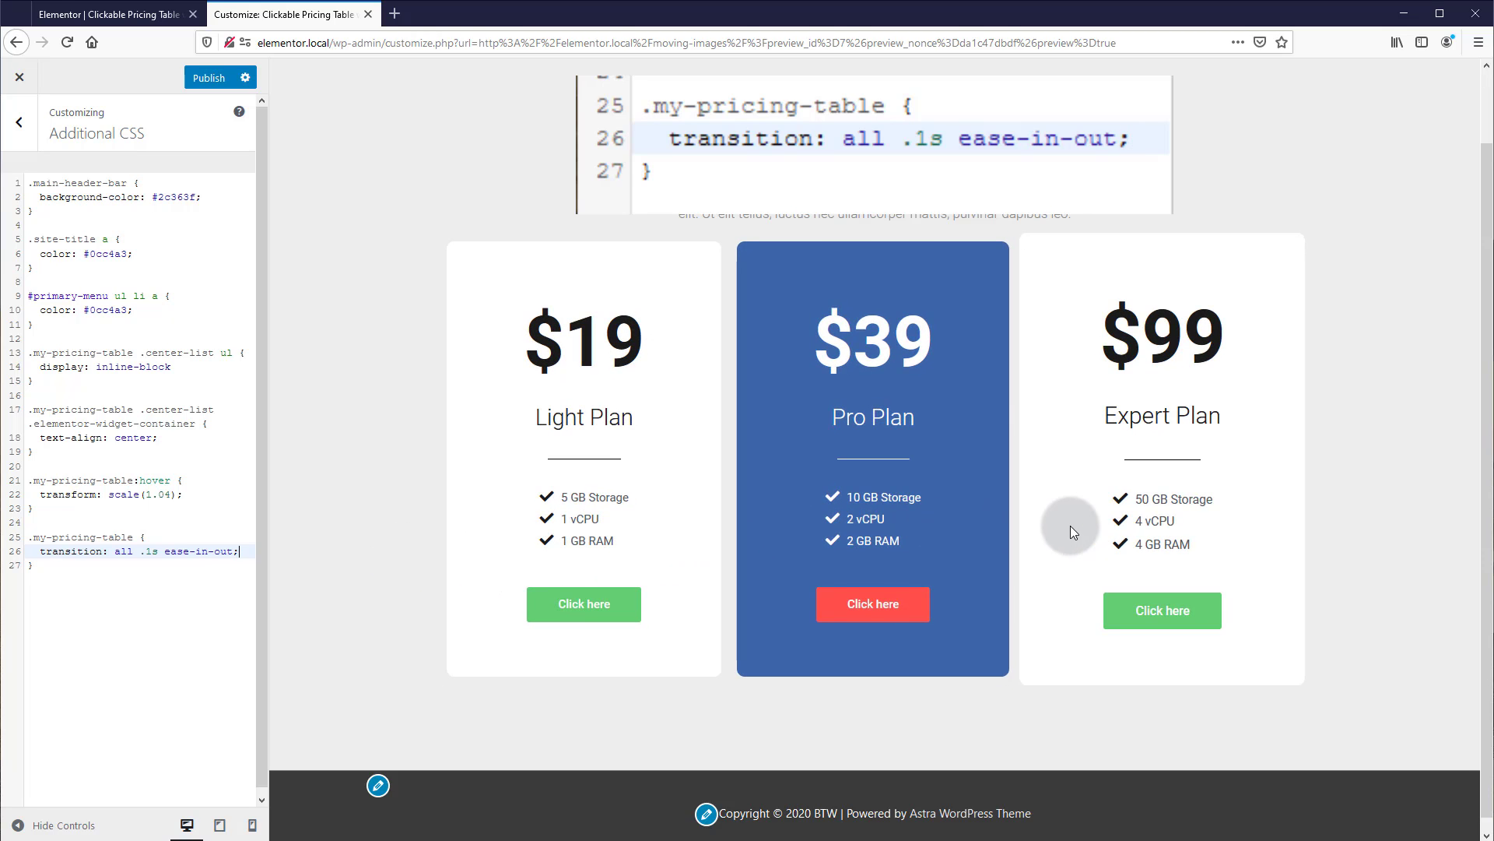
Step: Set the transition duration of the .my-pricing-table rule to .2s and publish the CSS changes
{"action": "left_click", "coordinate": [153, 551]}
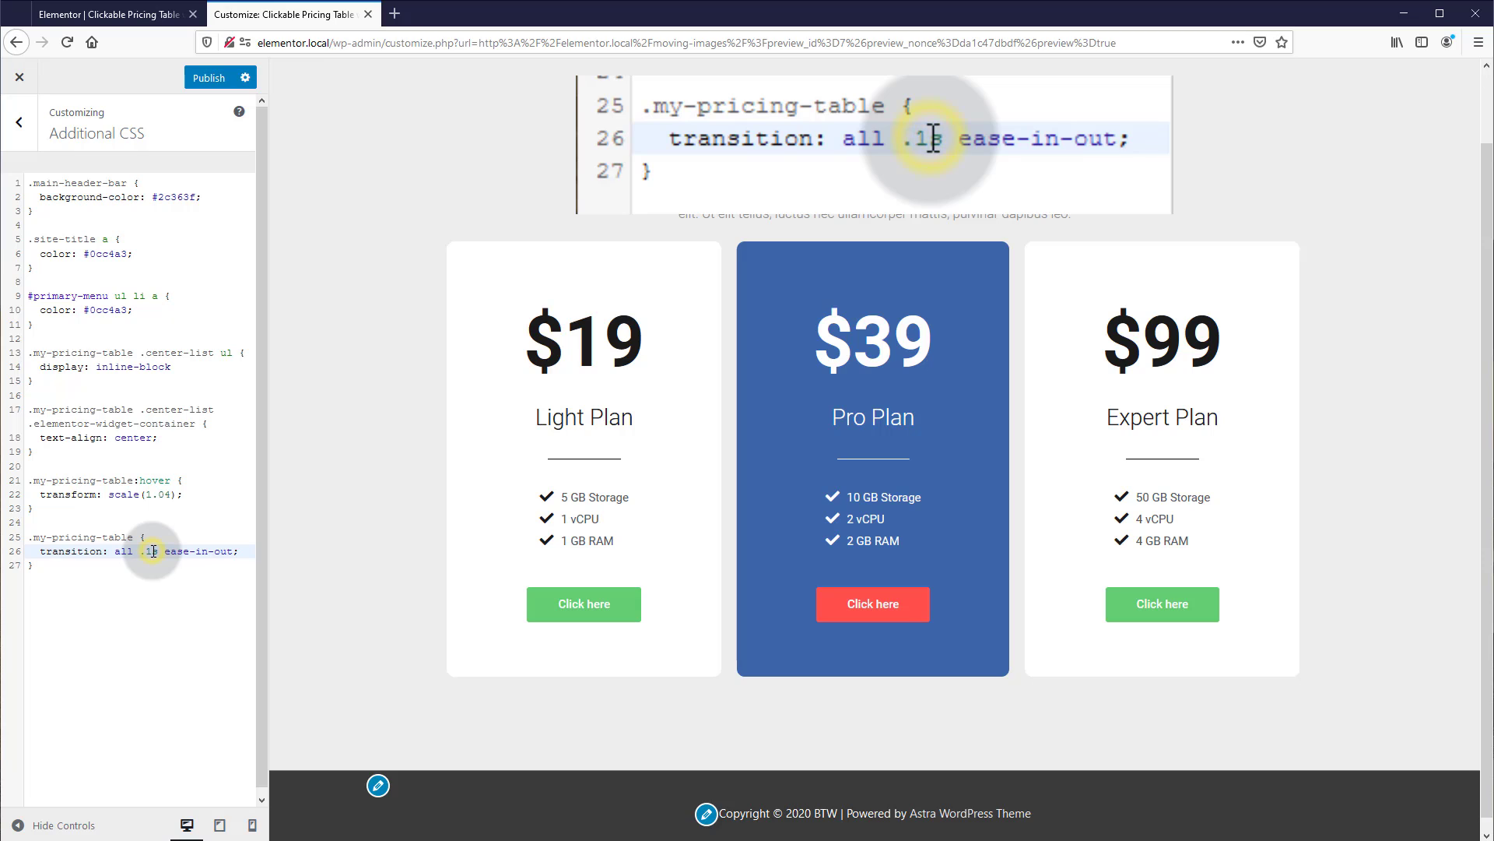
{"action": "type", "text": "5"}
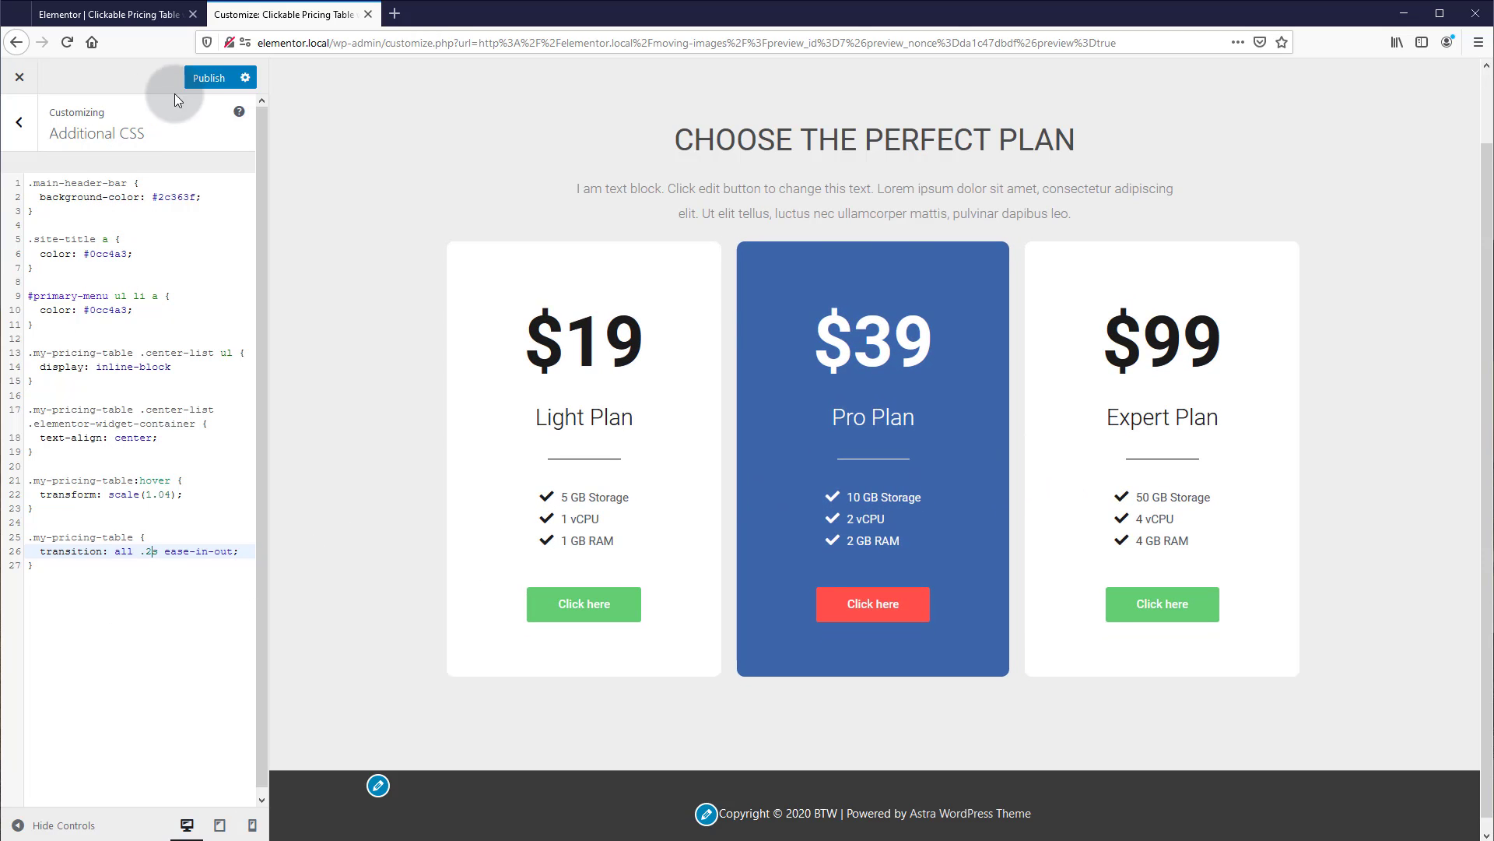
{"action": "left_click", "coordinate": [219, 86]}
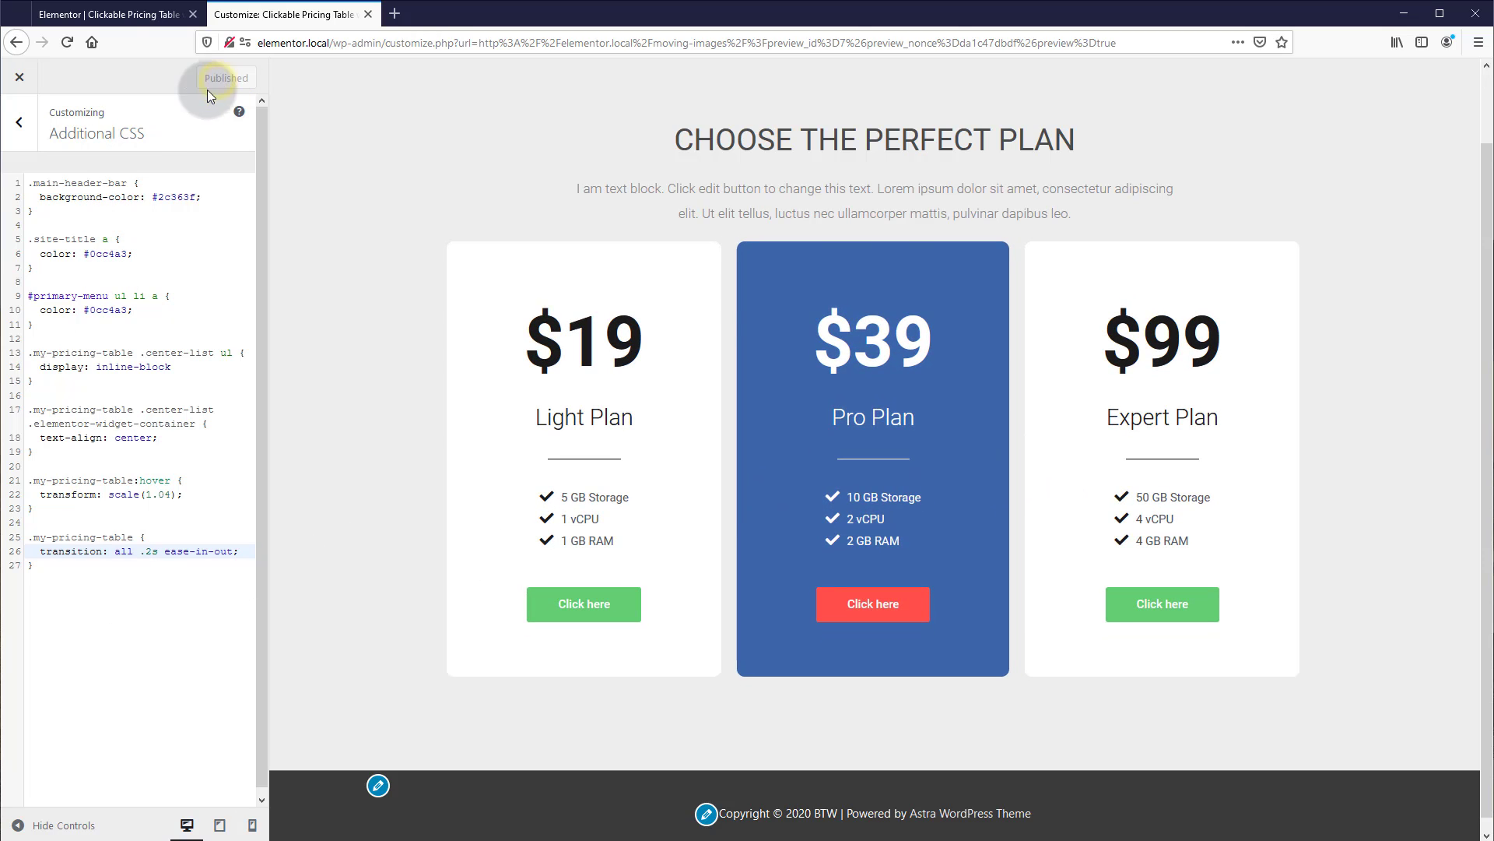
Step: Reload the Customizer to check the published hover effect on the pricing columns
{"action": "left_click", "coordinate": [35, 92]}
{"action": "left_click", "coordinate": [336, 279]}
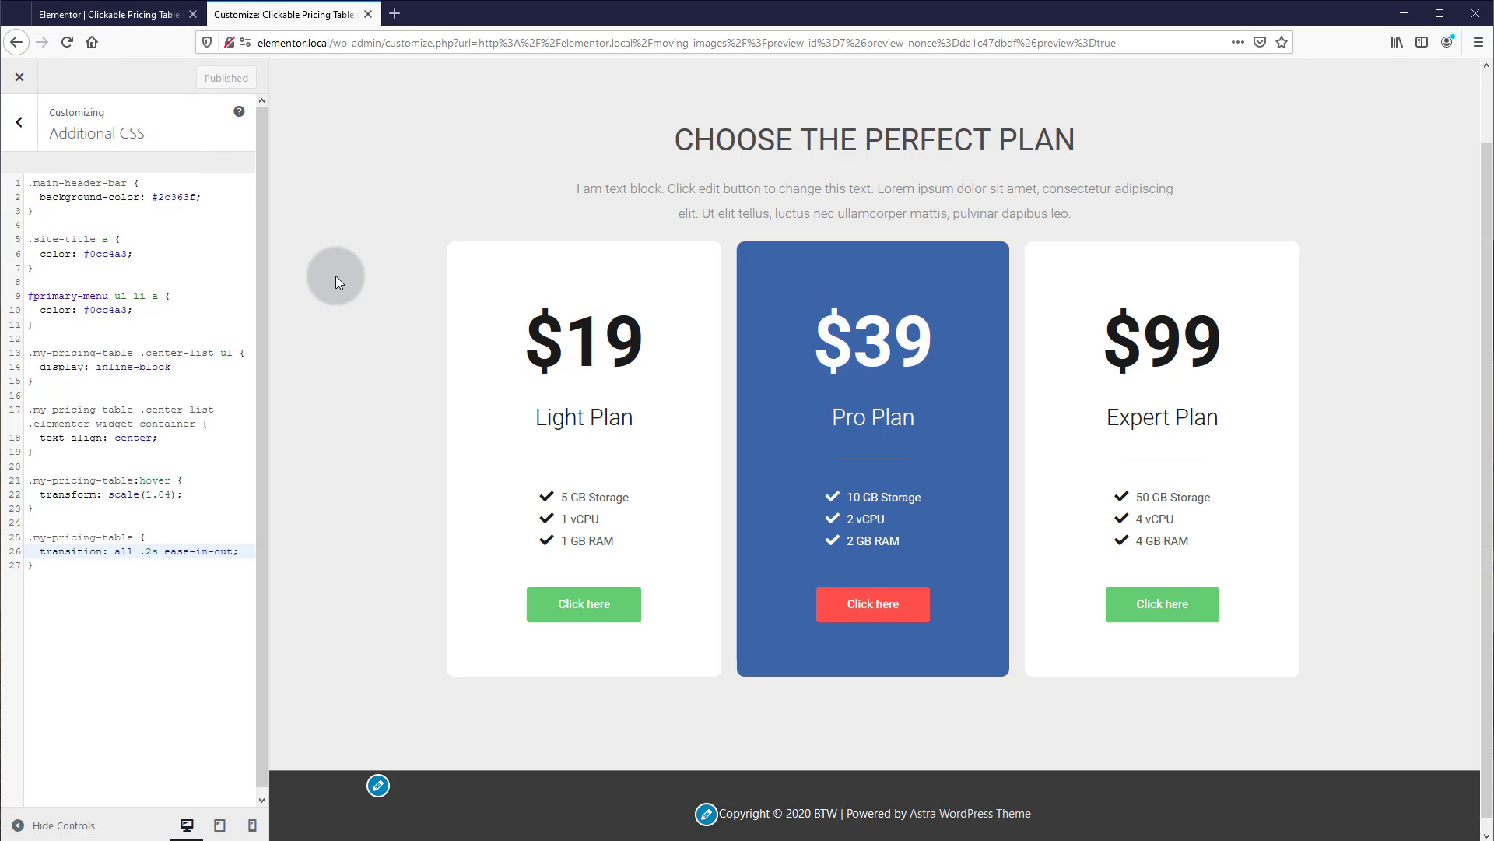
{"action": "key", "text": "F5"}
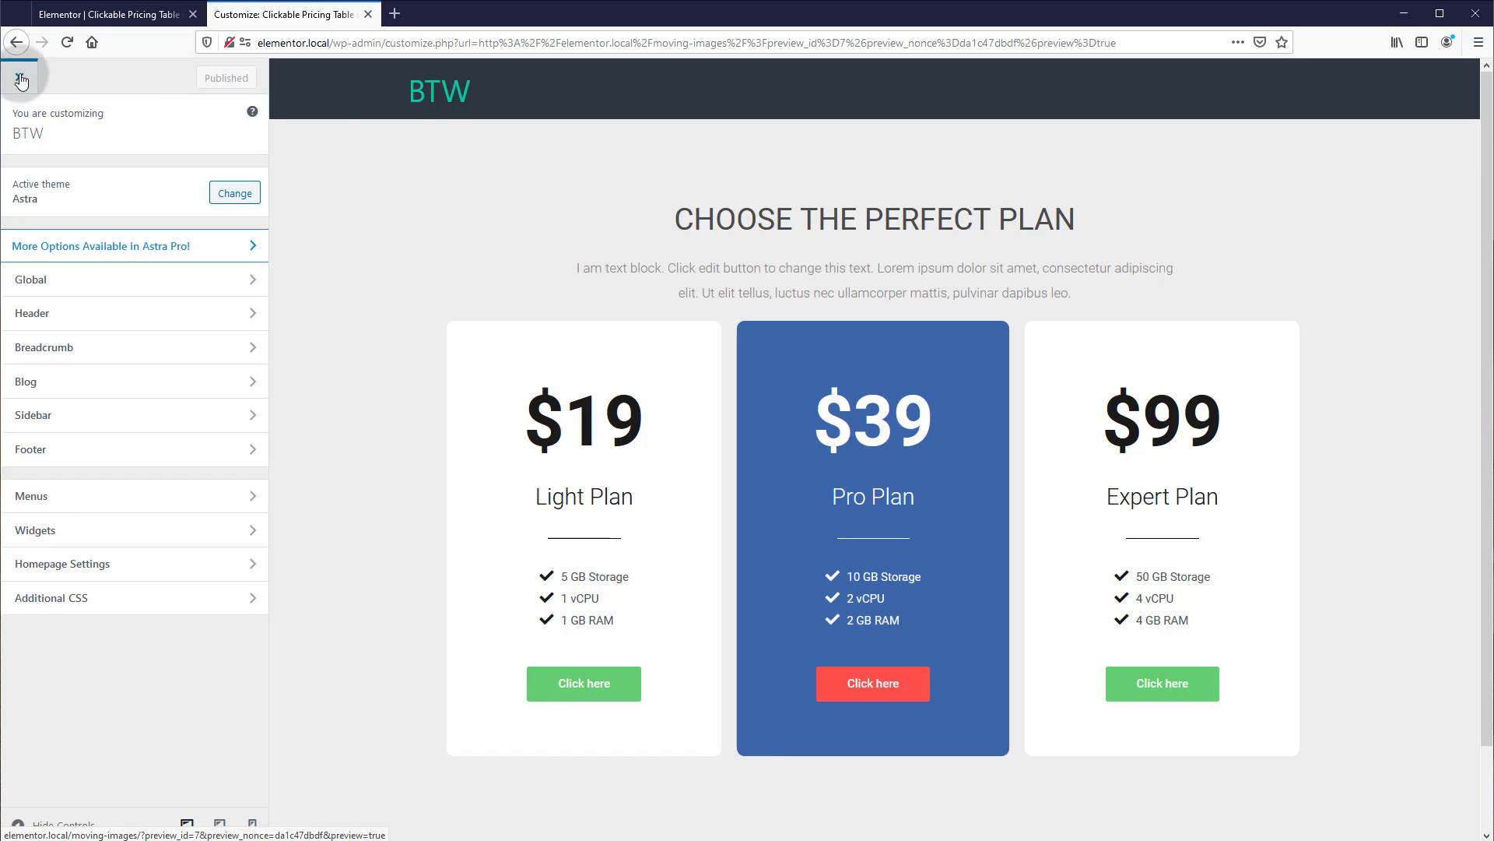
Step: Close the Customizer to return to the pricing page on the site
{"action": "left_click", "coordinate": [88, 16]}
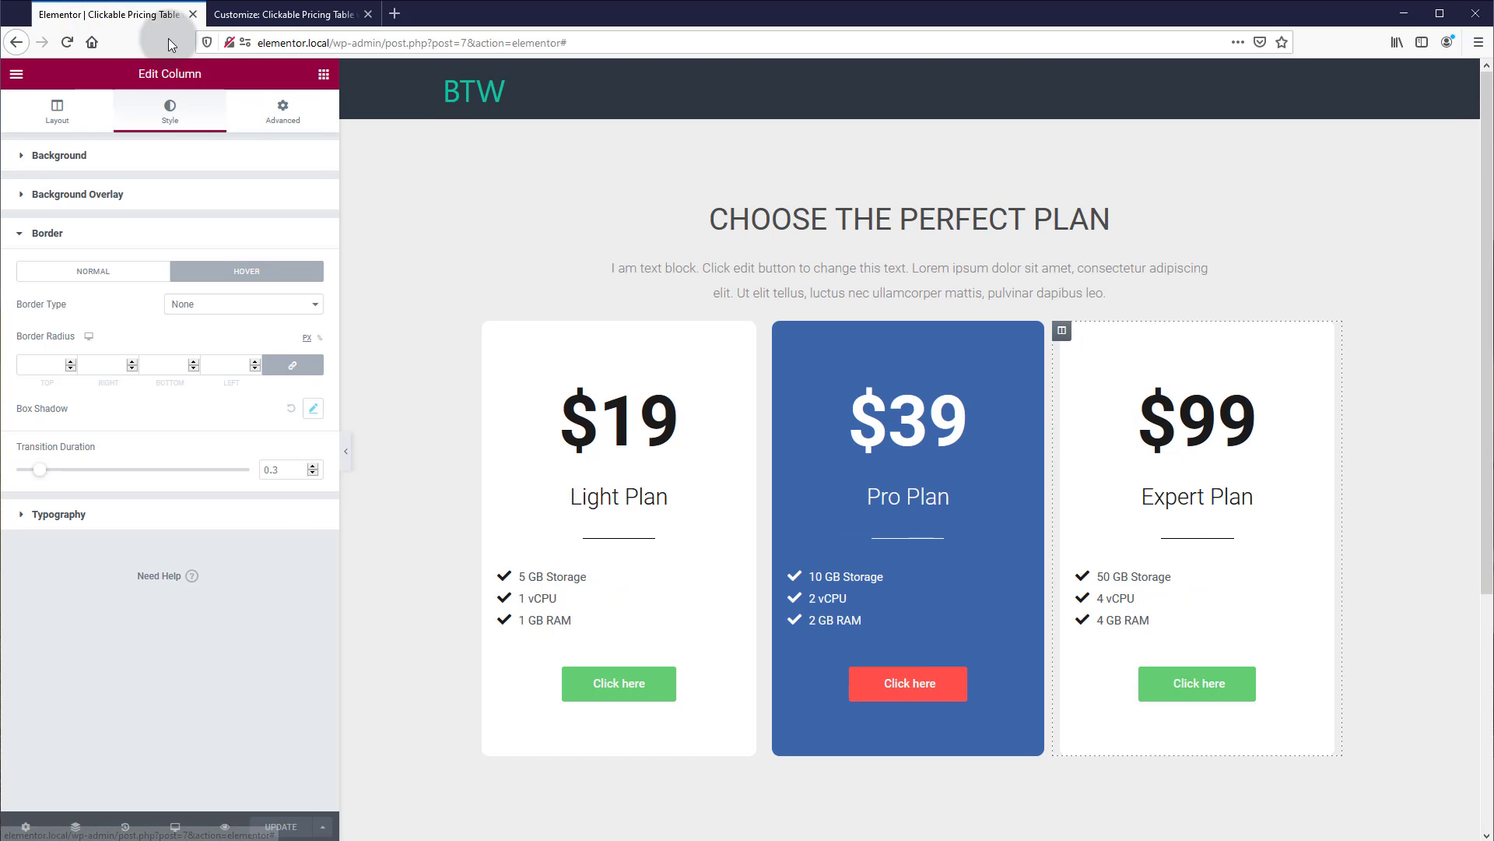
{"action": "left_click", "coordinate": [288, 14]}
{"action": "left_click", "coordinate": [21, 79]}
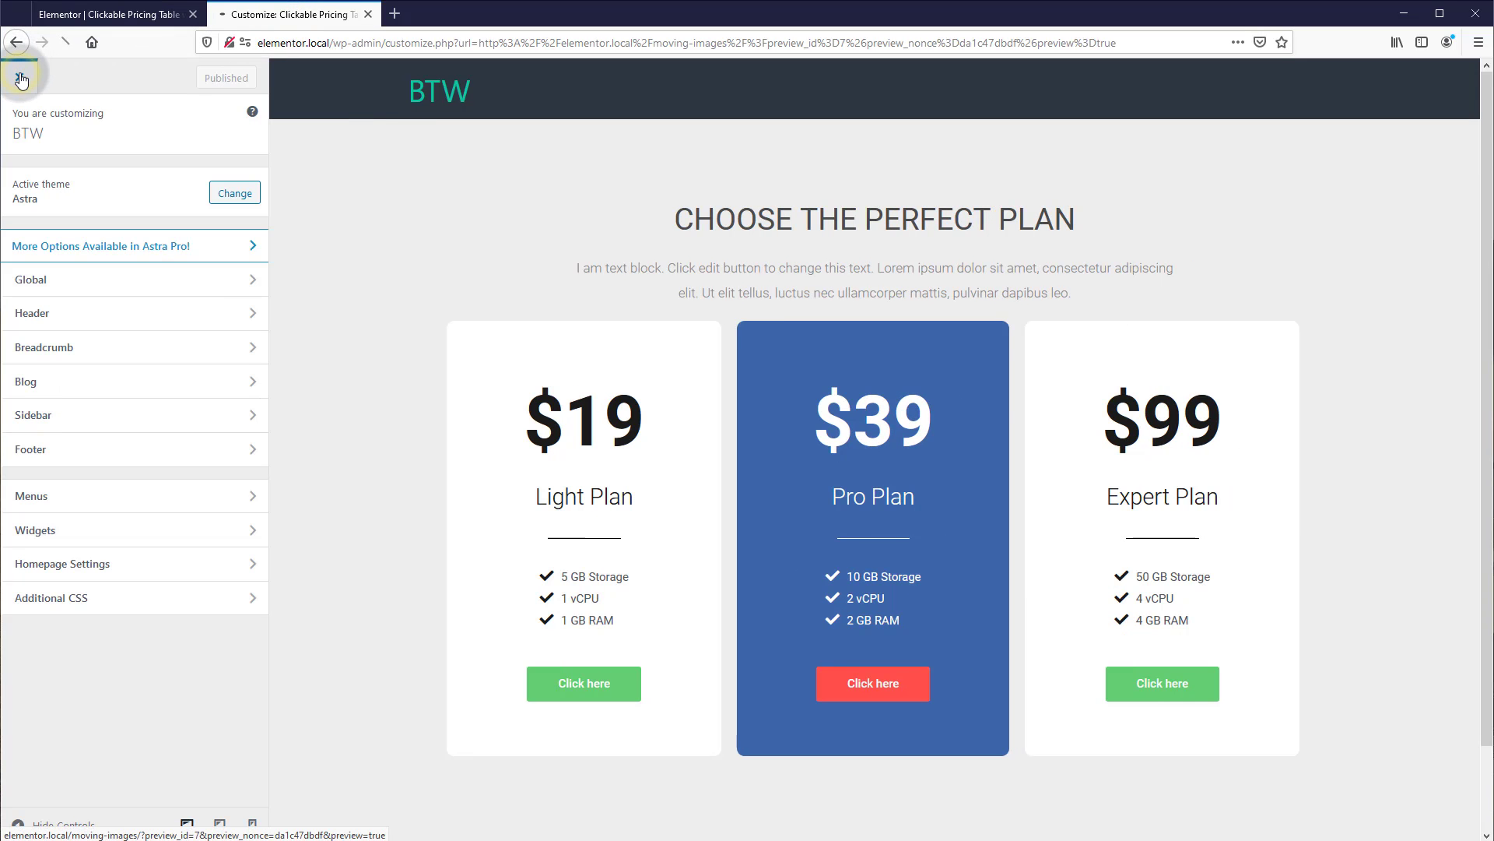
Step: Open the list of installed plugins from the site's WordPress dashboard
{"action": "mouse_move", "coordinate": [62, 72]}
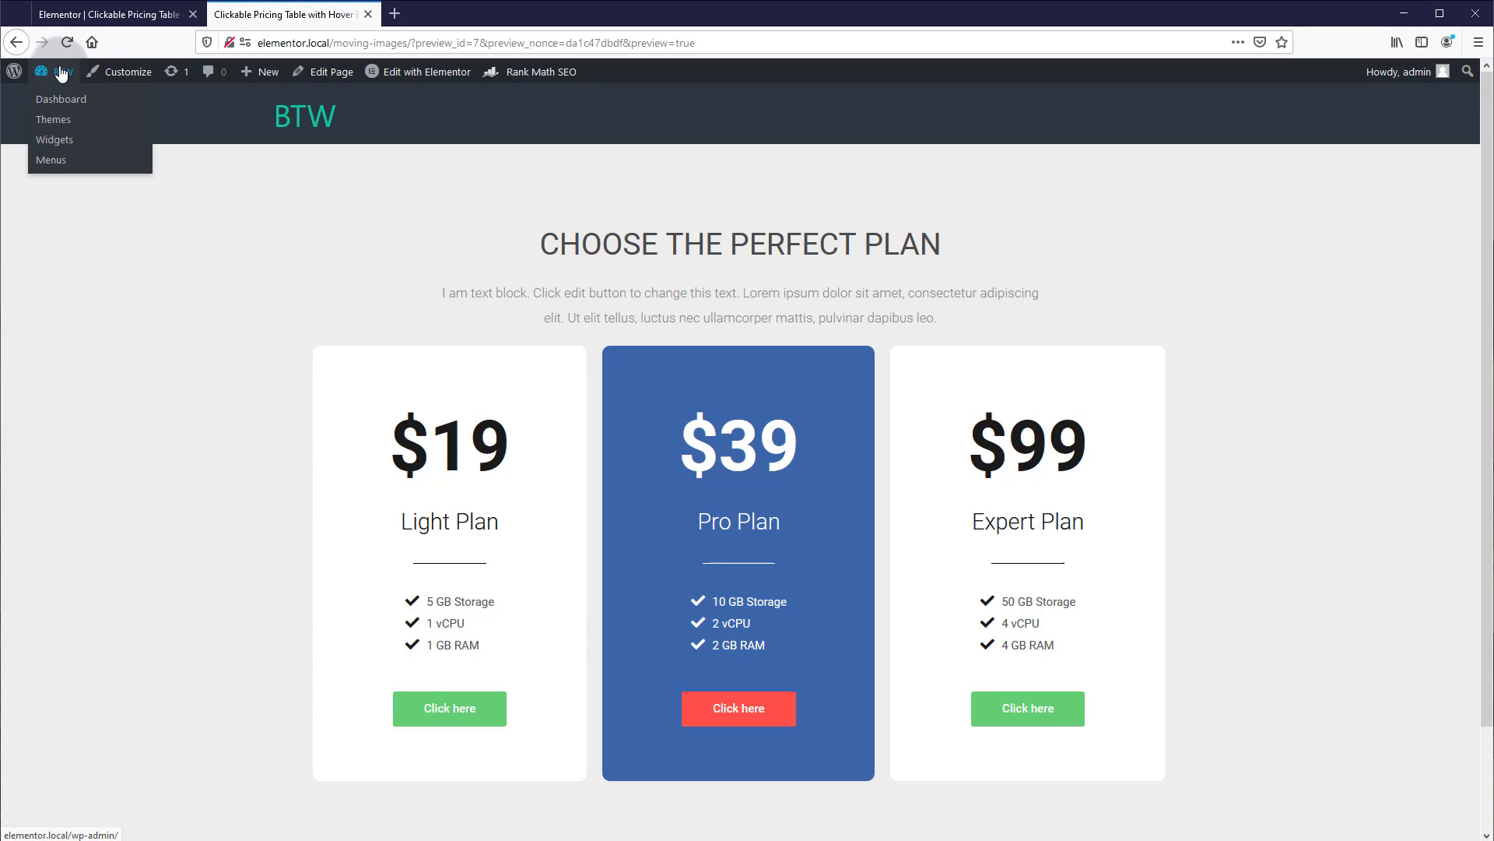
{"action": "left_click", "coordinate": [54, 100]}
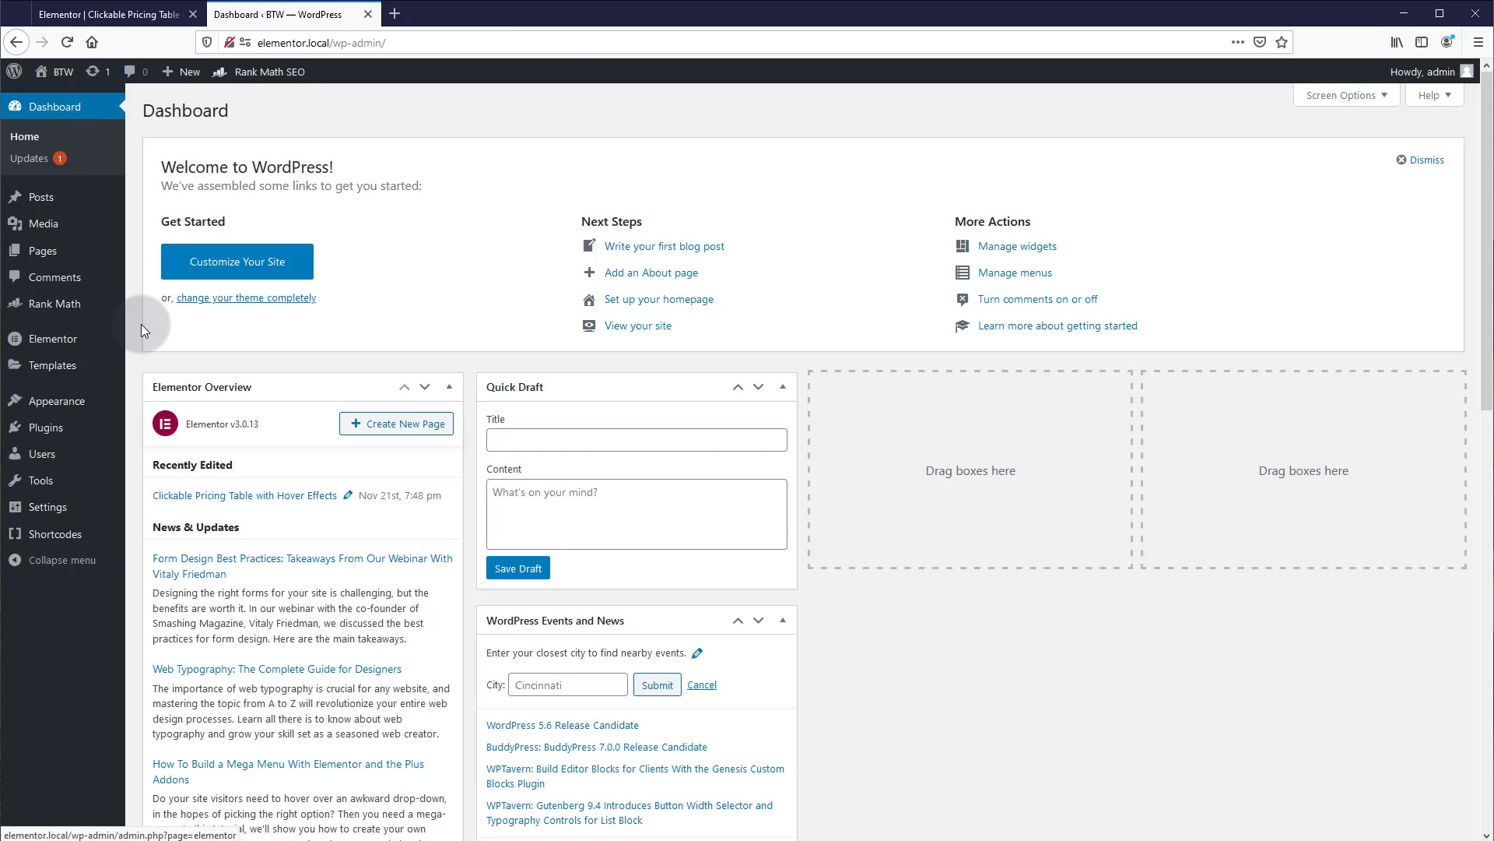
{"action": "mouse_move", "coordinate": [41, 430]}
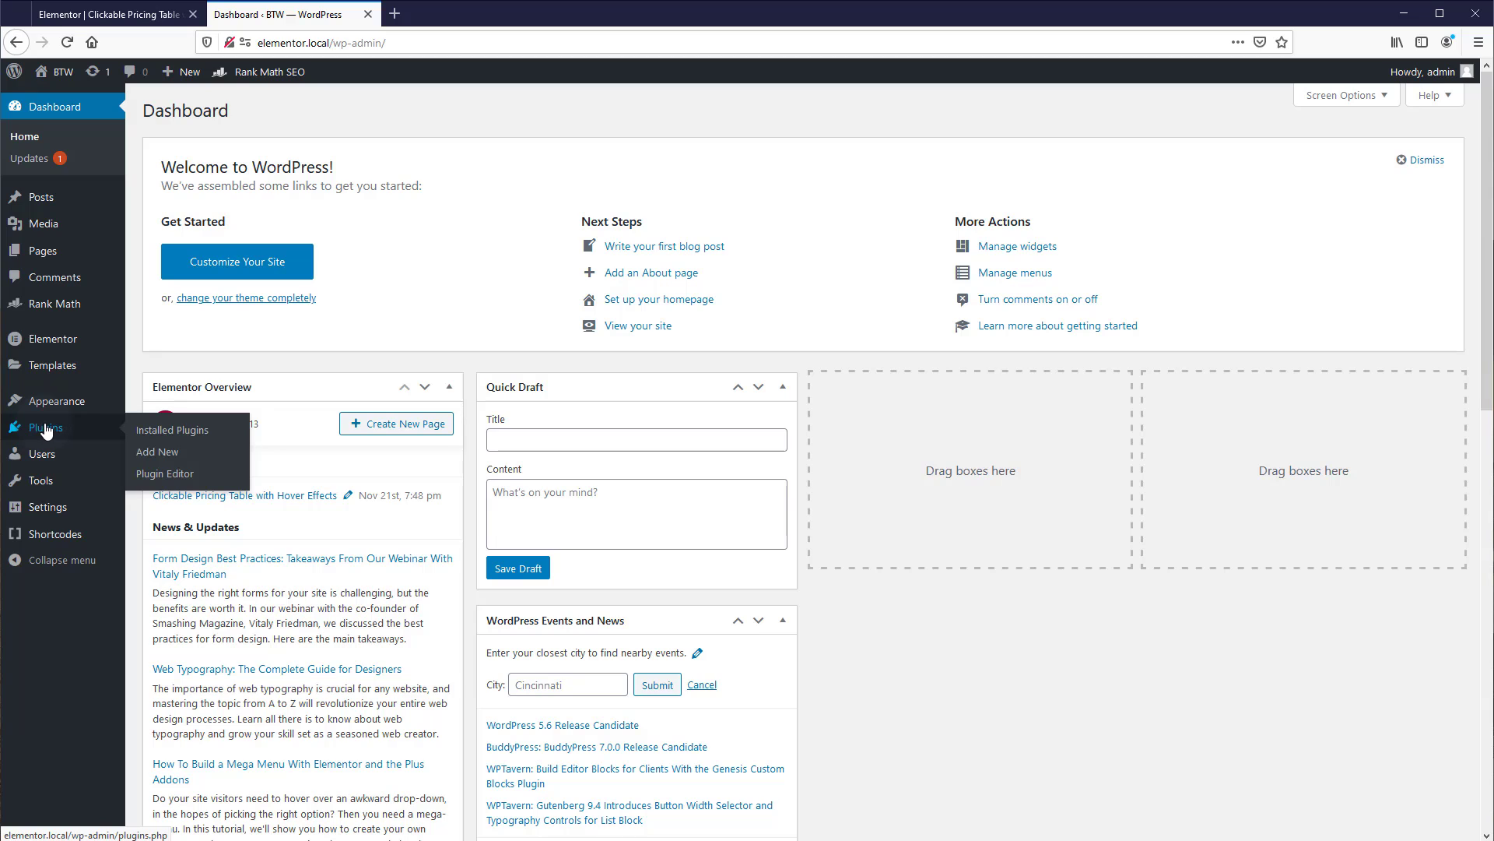
{"action": "left_click", "coordinate": [47, 429]}
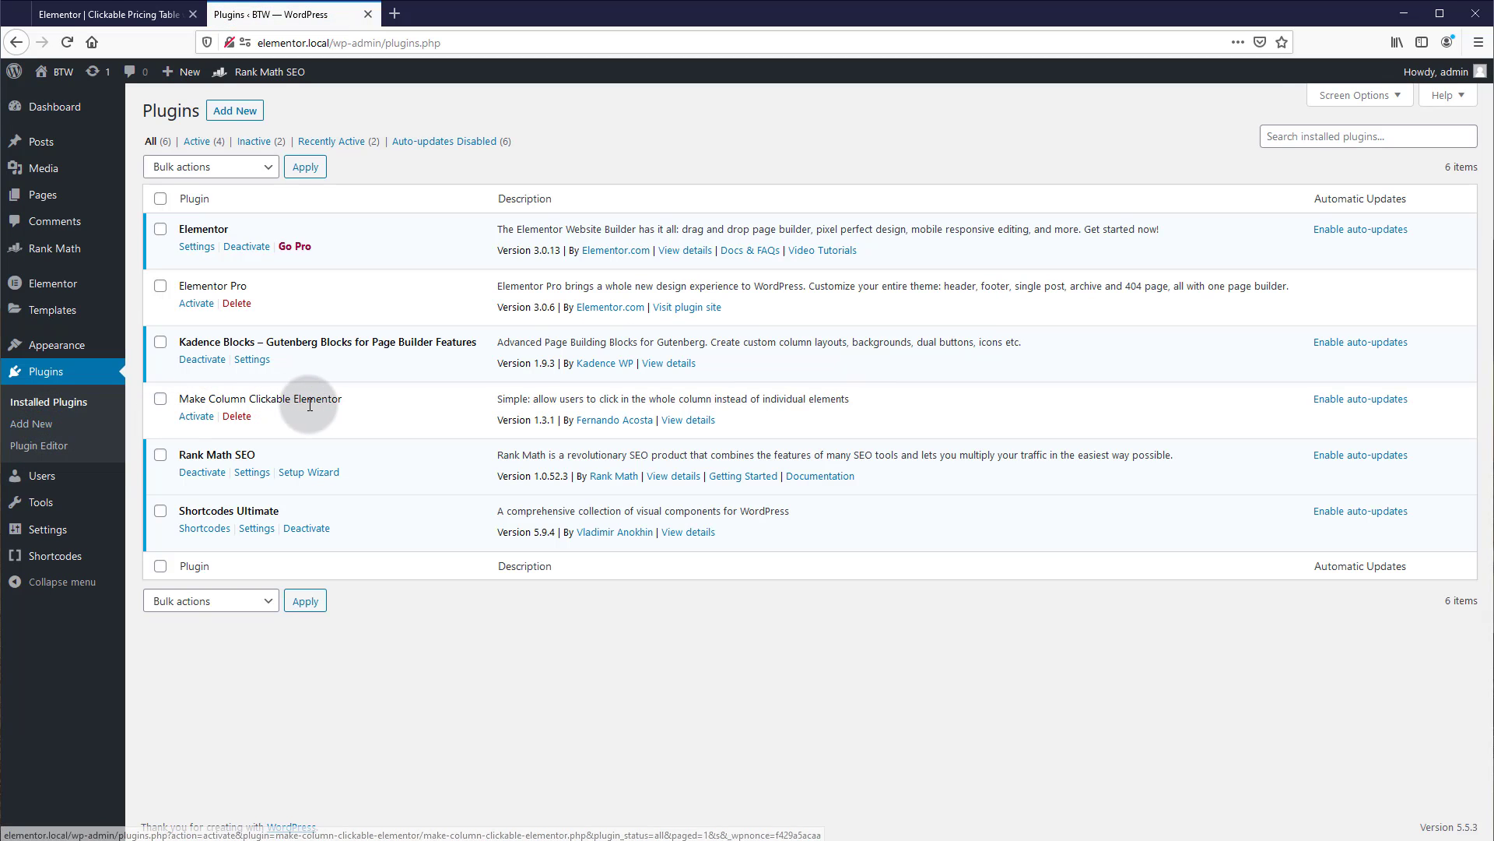
Step: Review the details of the Make Column Clickable Elementor plugin and activate it
{"action": "left_click", "coordinate": [699, 421]}
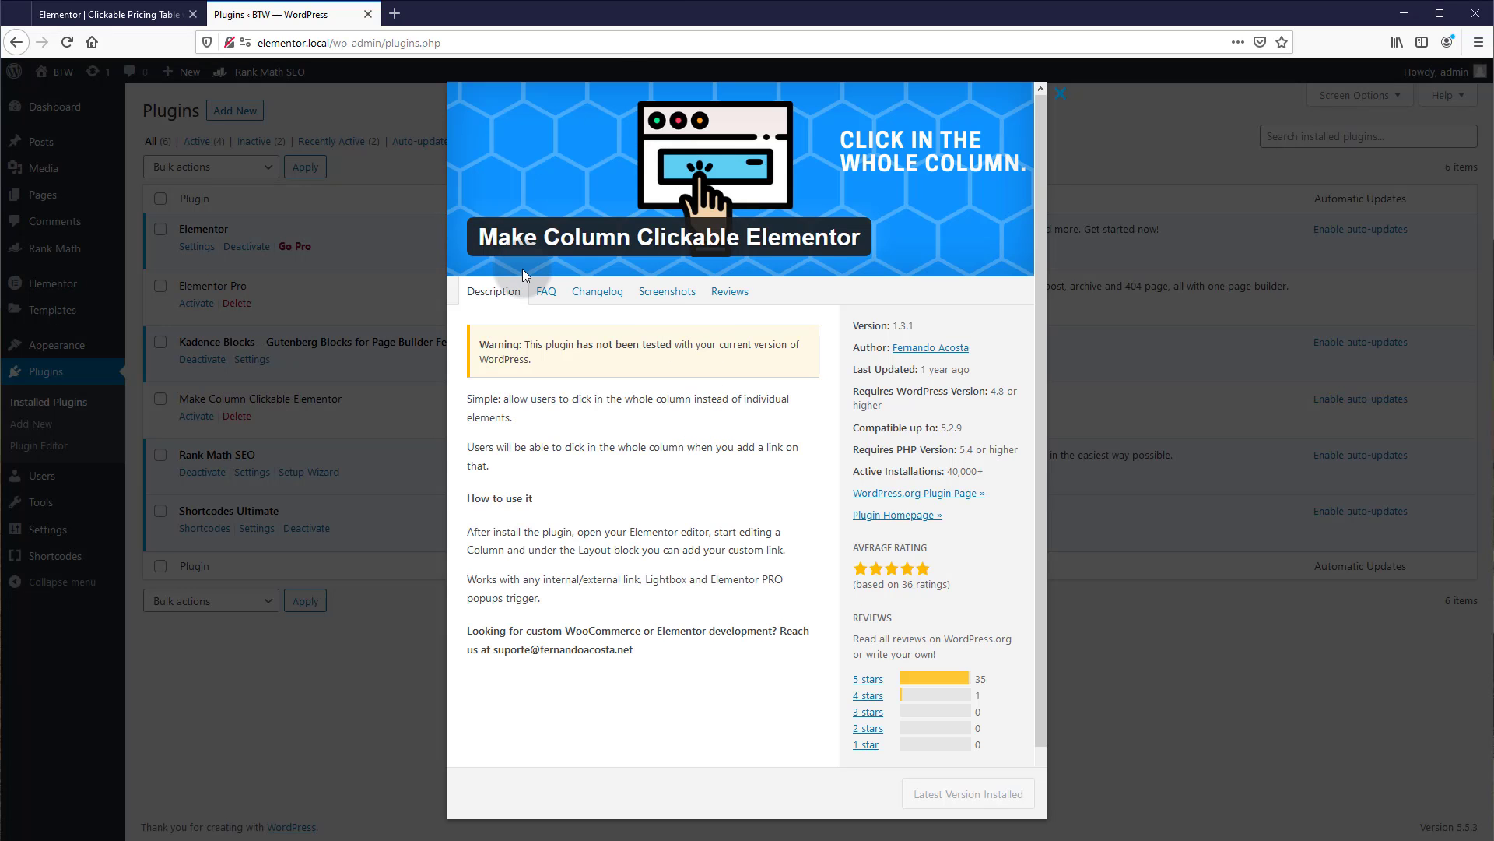
{"action": "left_click", "coordinate": [1061, 99]}
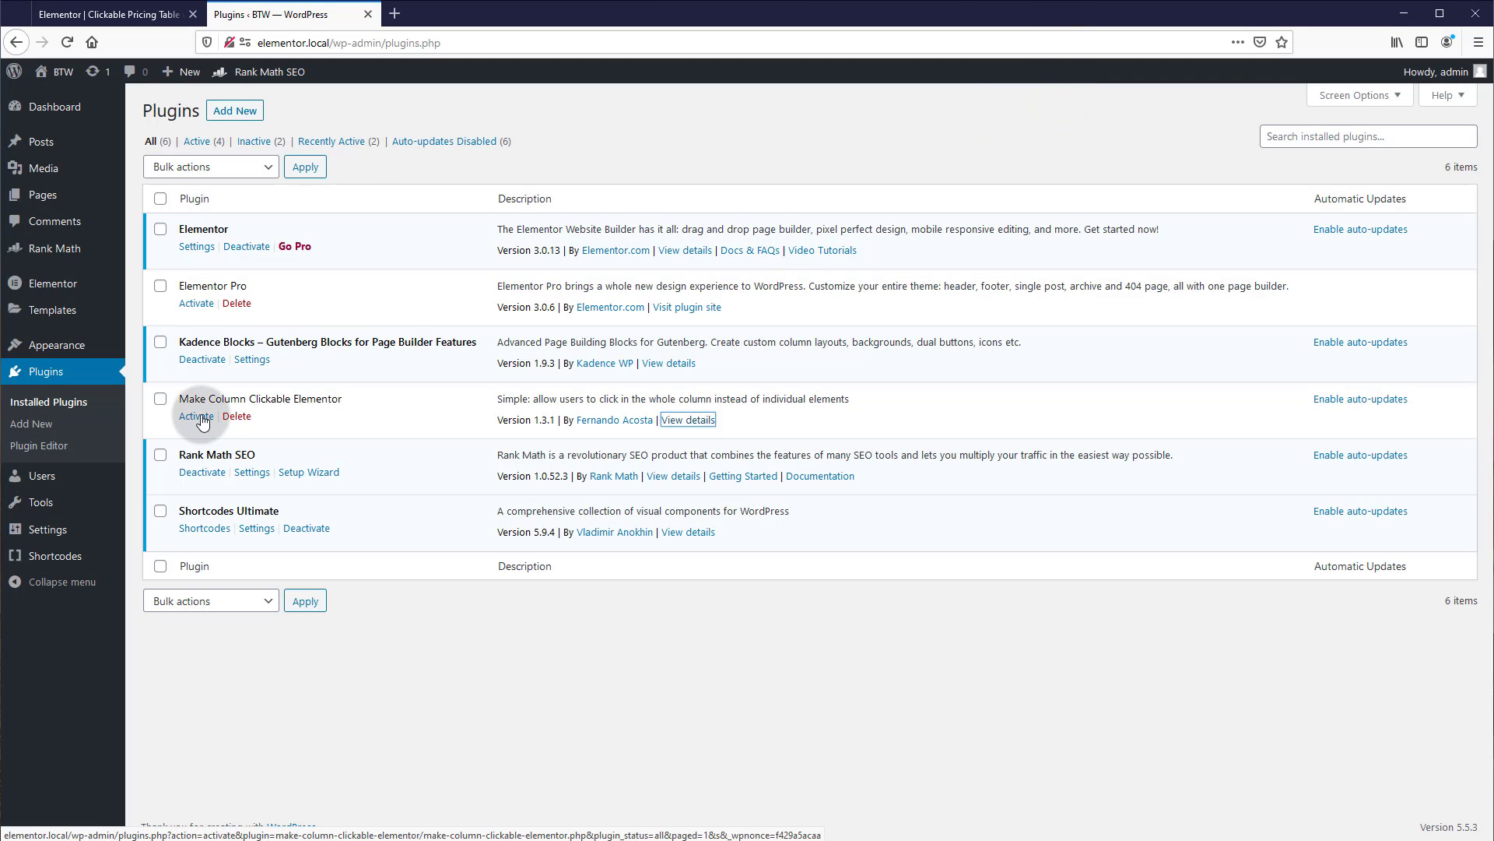
{"action": "left_click", "coordinate": [197, 416]}
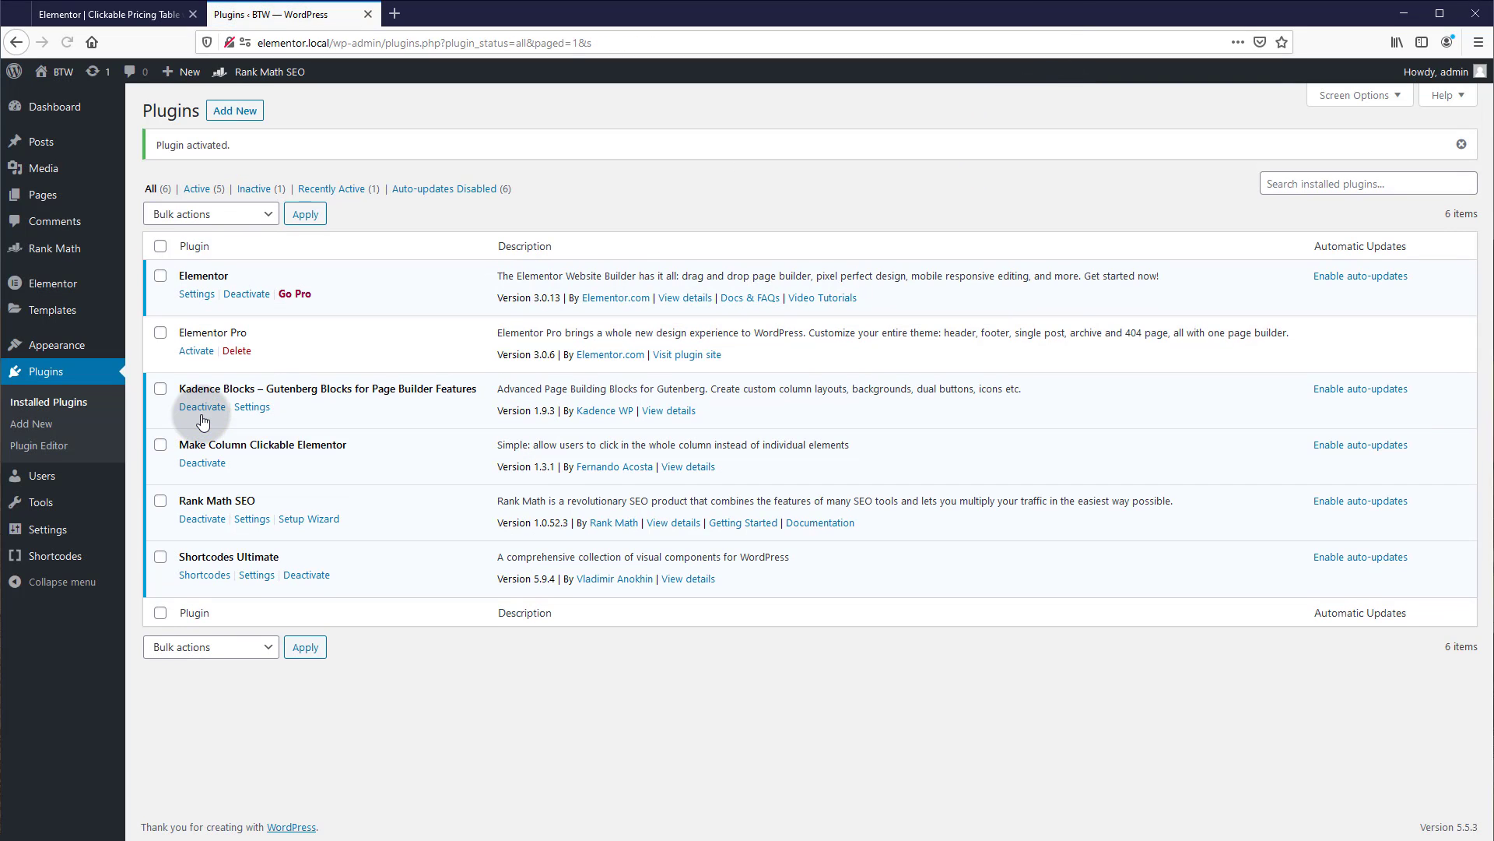
Step: Return to the Elementor editor, reload it and open the layout settings of the Light Plan column
{"action": "left_click", "coordinate": [124, 14]}
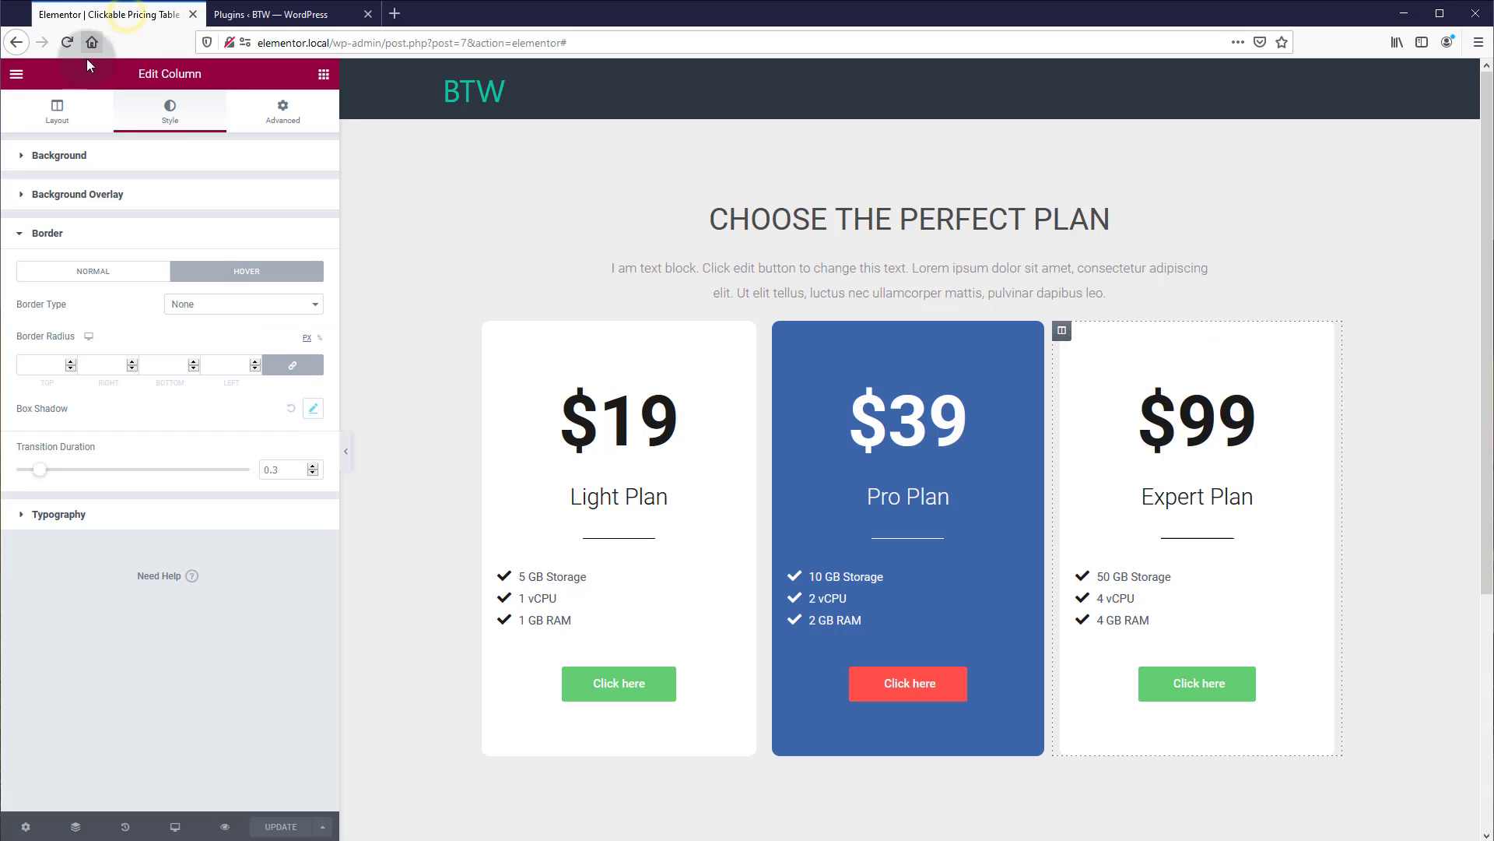
{"action": "left_click", "coordinate": [60, 47]}
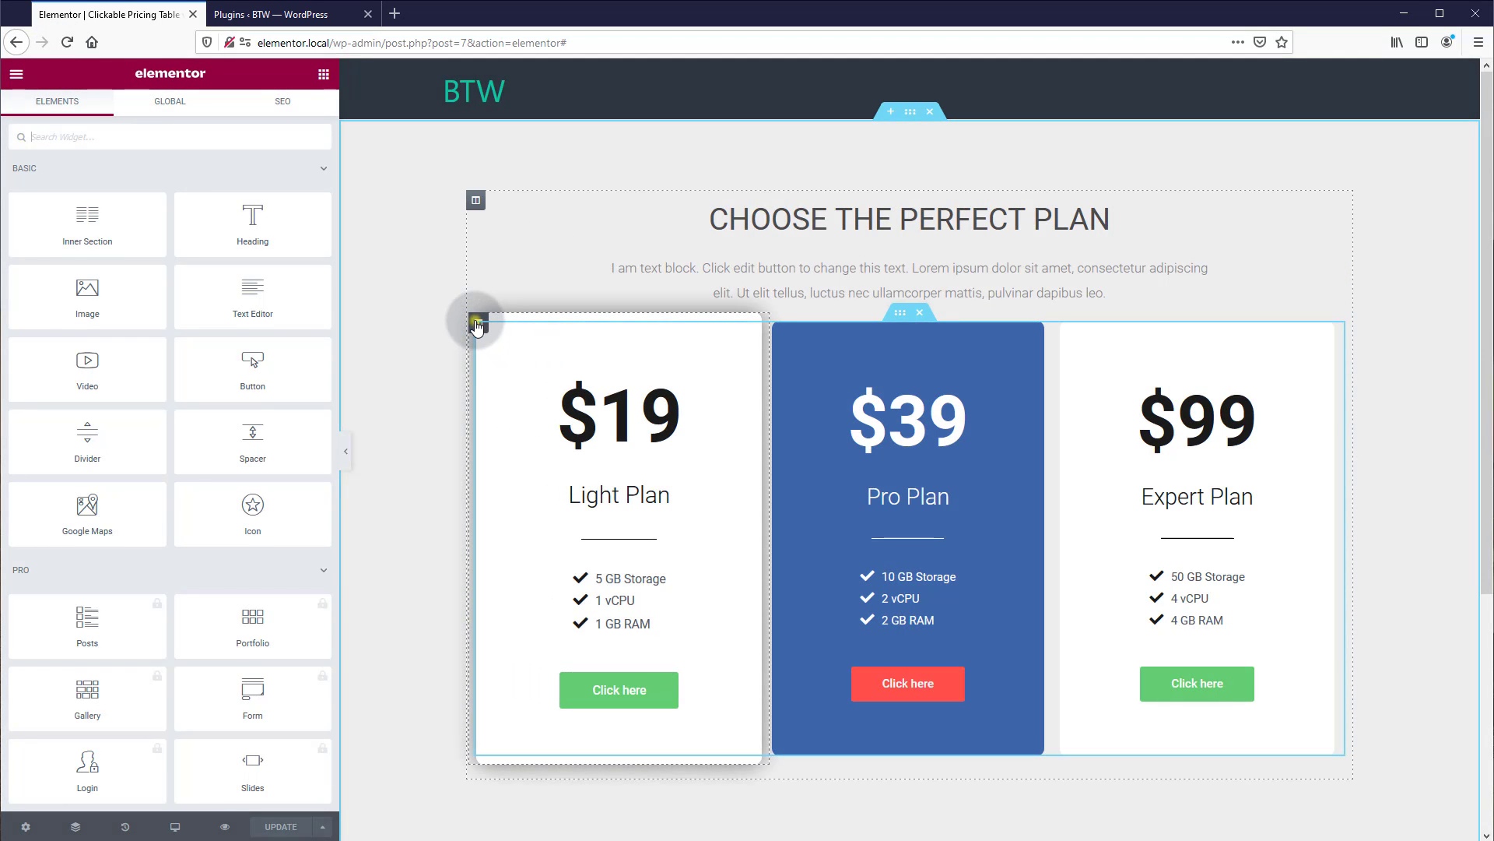
{"action": "left_click", "coordinate": [478, 324]}
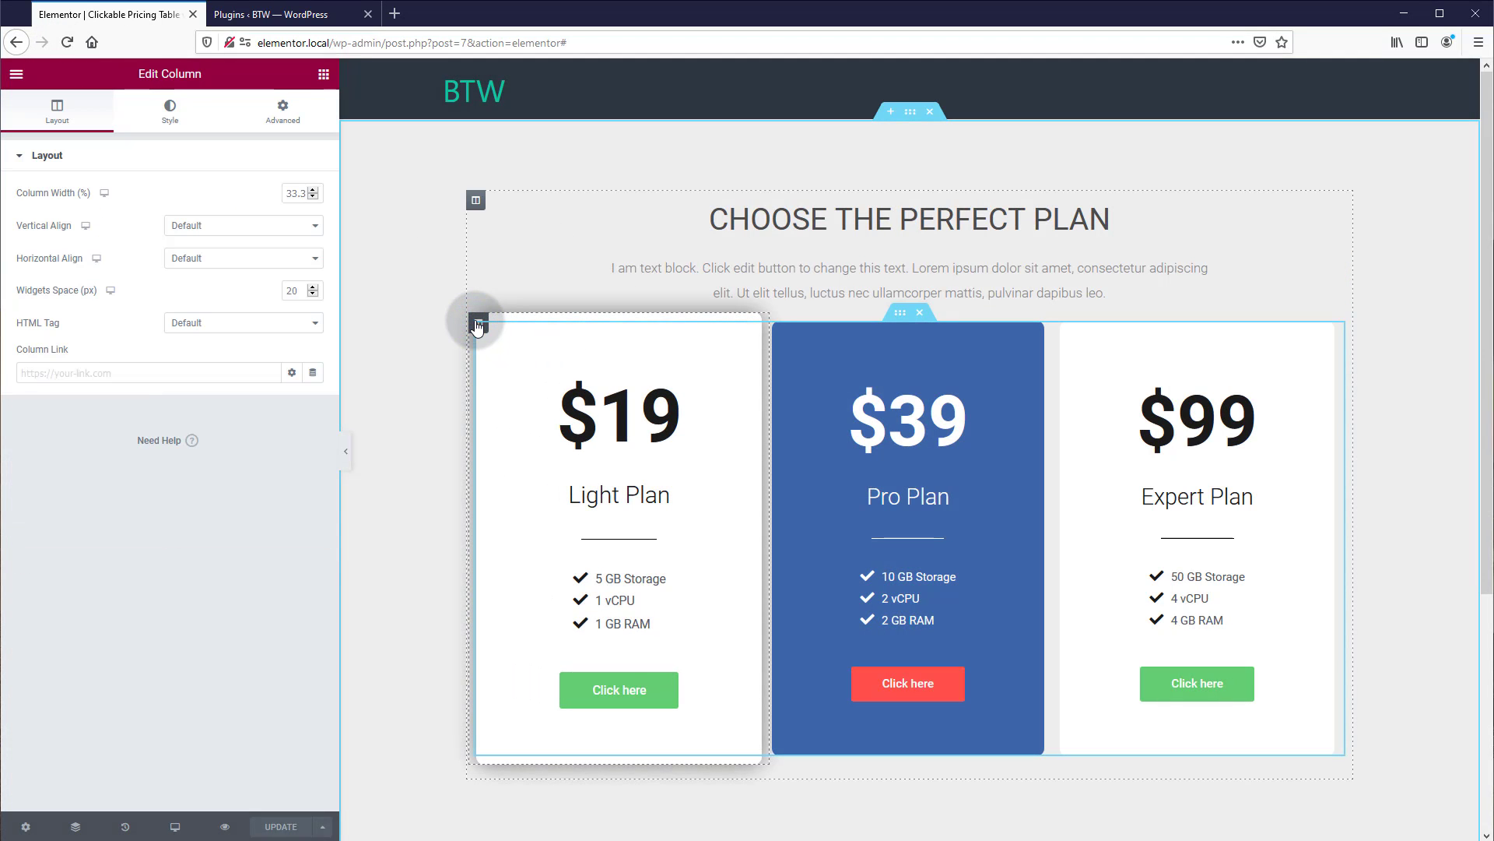
{"action": "left_click", "coordinate": [60, 379]}
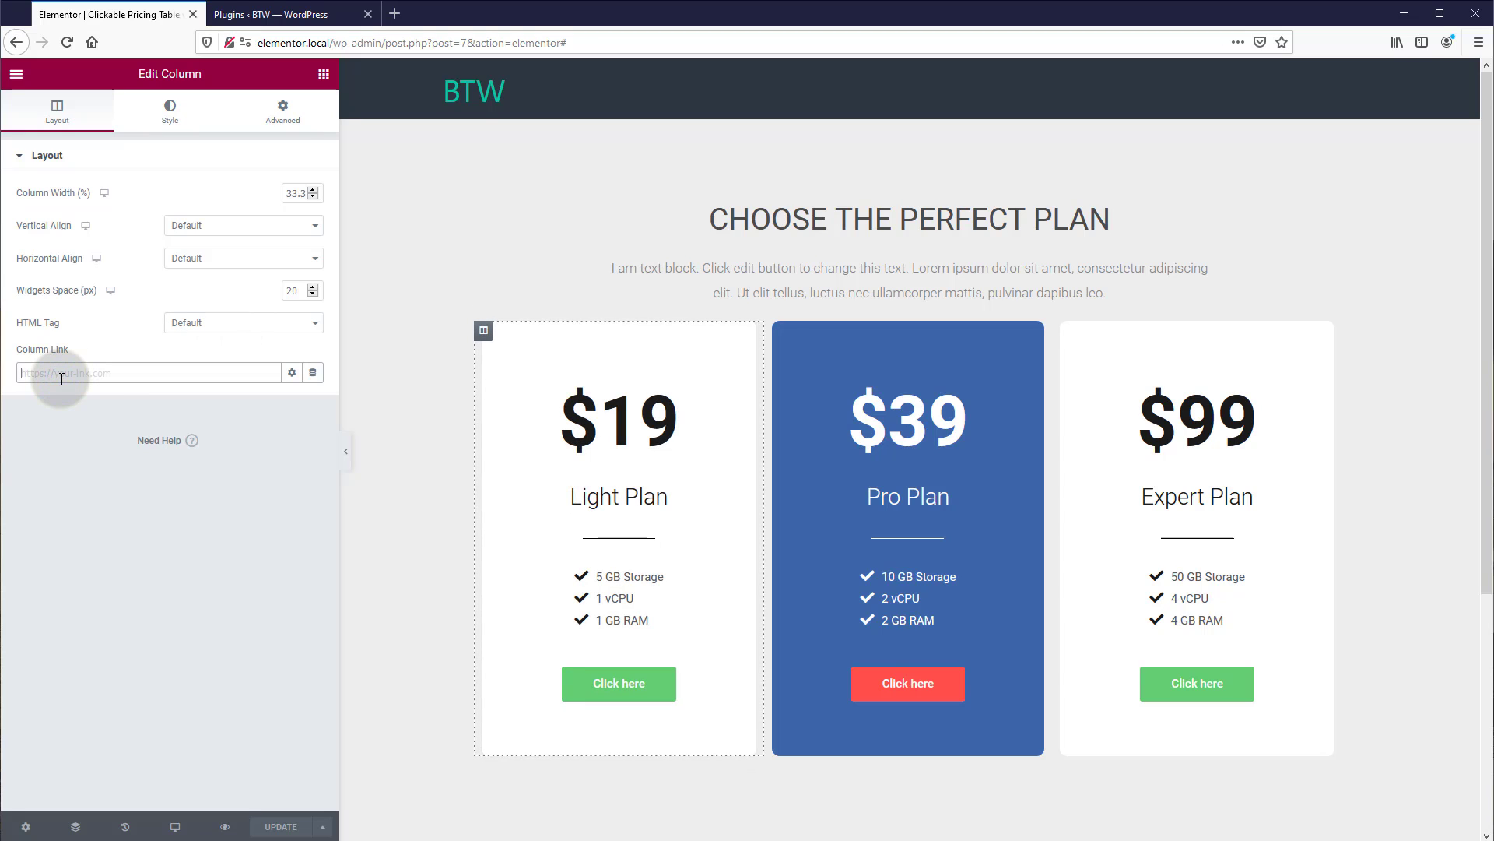
{"action": "type", "text": "https://"}
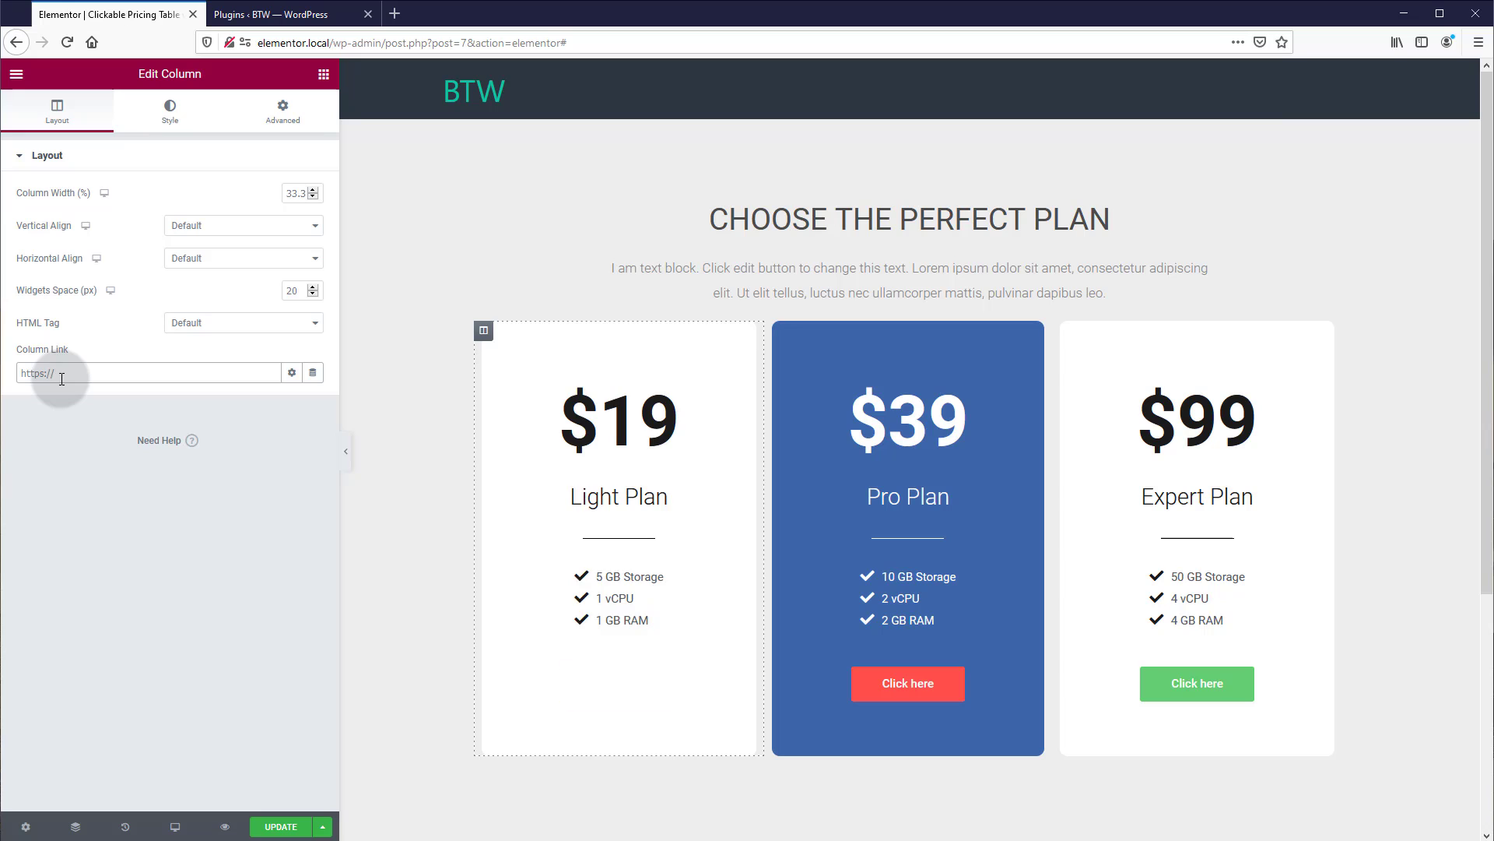
{"action": "type", "text": "www.buildthatwe"}
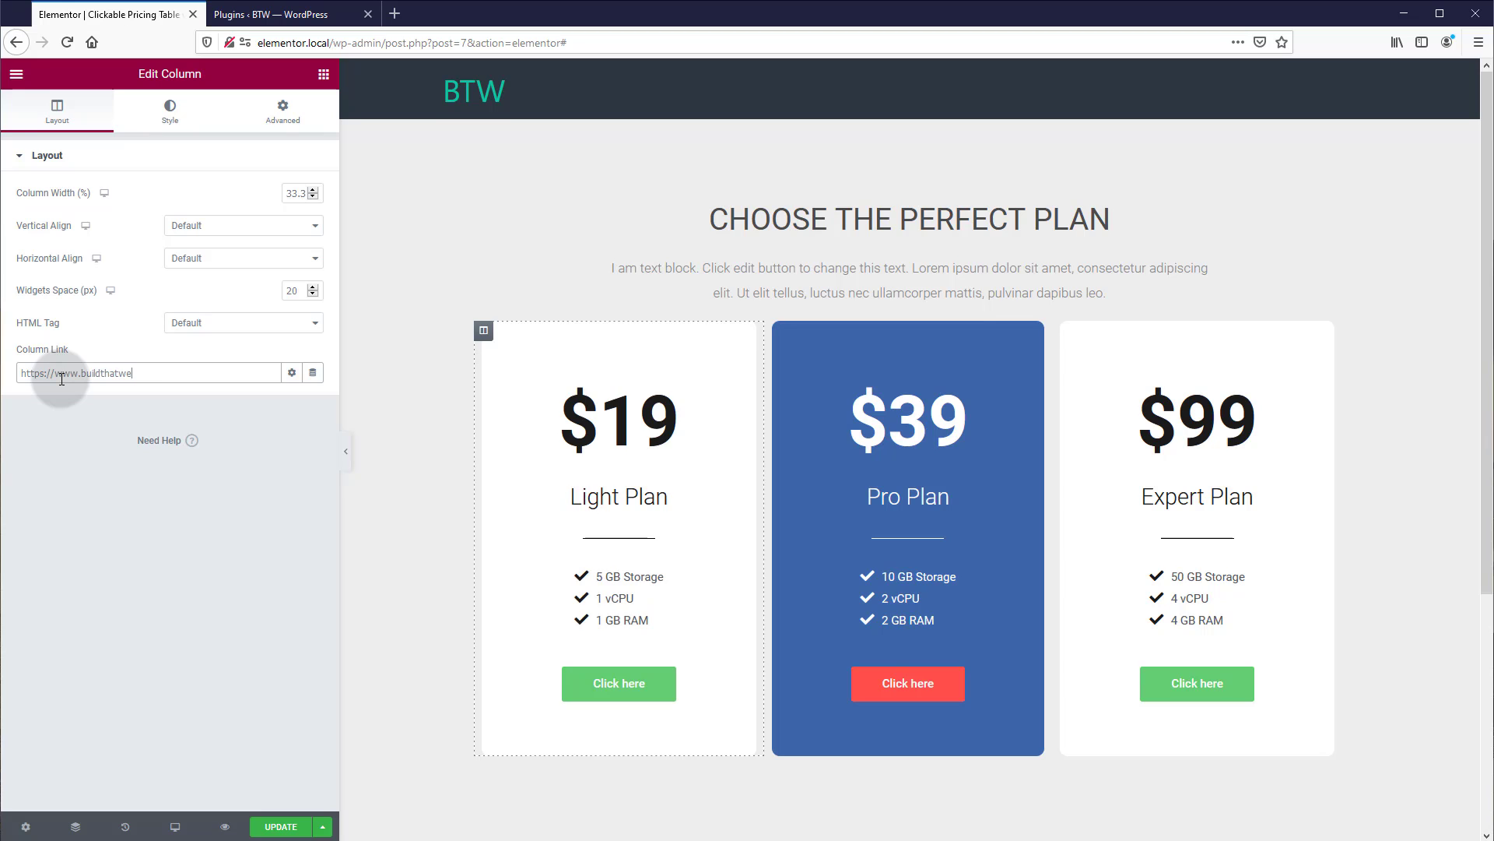
{"action": "type", "text": "bsite.com"}
{"action": "left_click", "coordinate": [292, 373]}
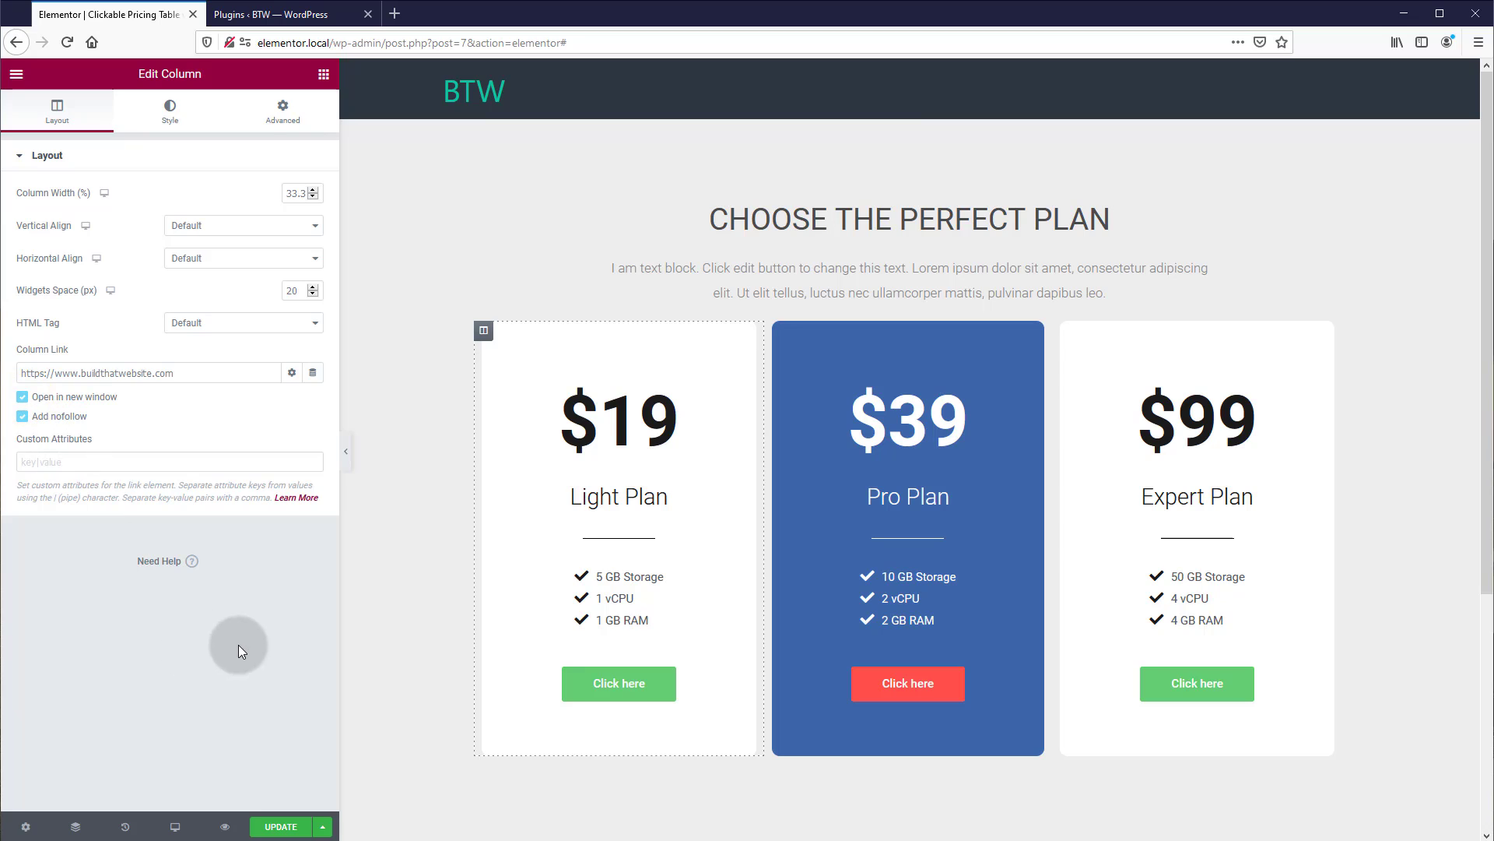
{"action": "left_click", "coordinate": [271, 827]}
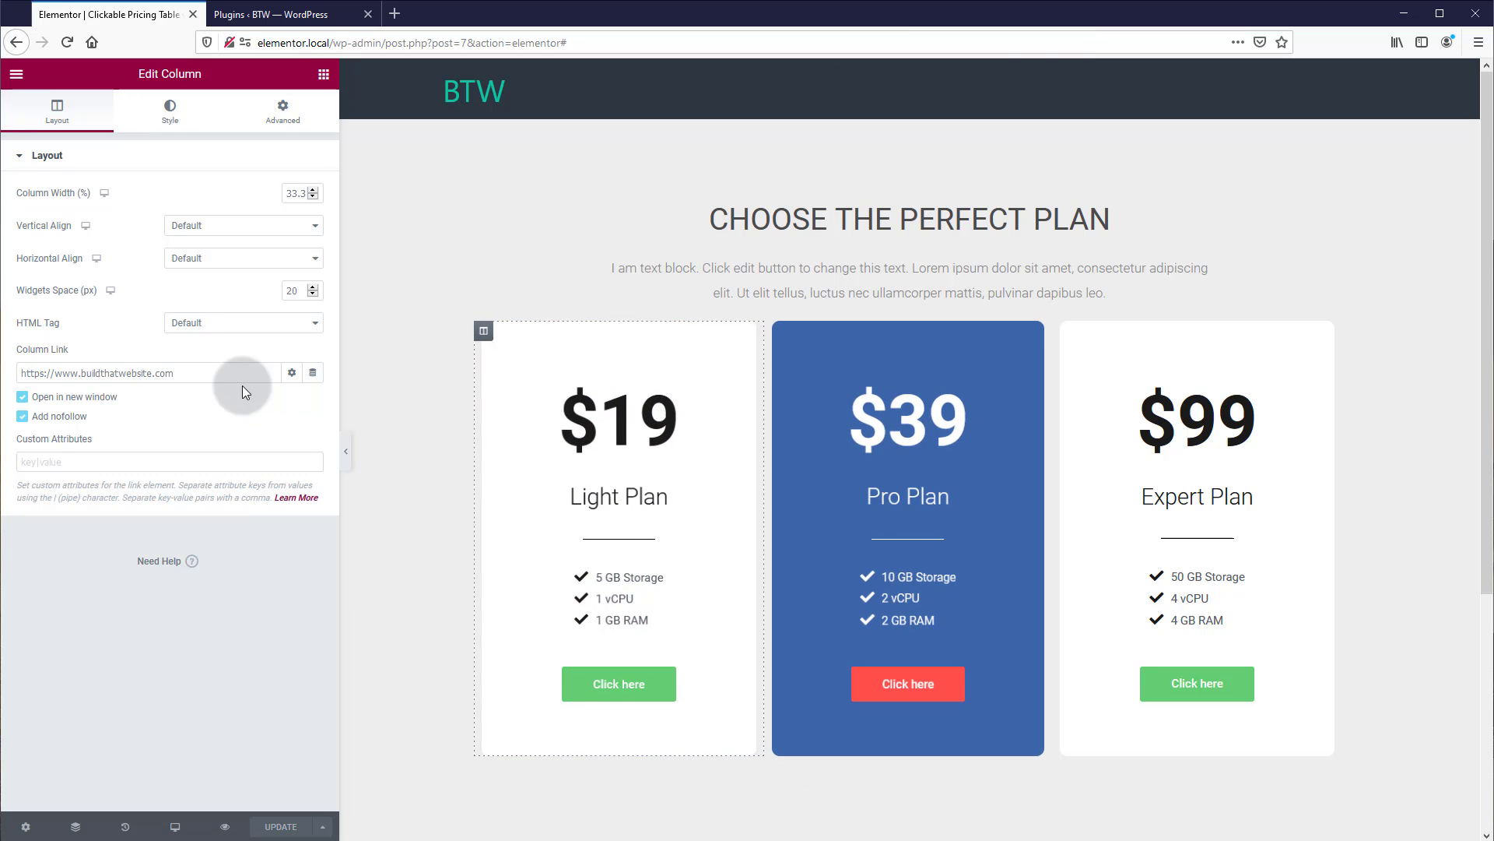
Step: Copy the Light Plan column's link into the Pro Plan column's link setting and update the page
{"action": "left_click_drag", "start_coordinate": [193, 372], "coordinate": [4, 357]}
{"action": "key", "text": "ctrl+c"}
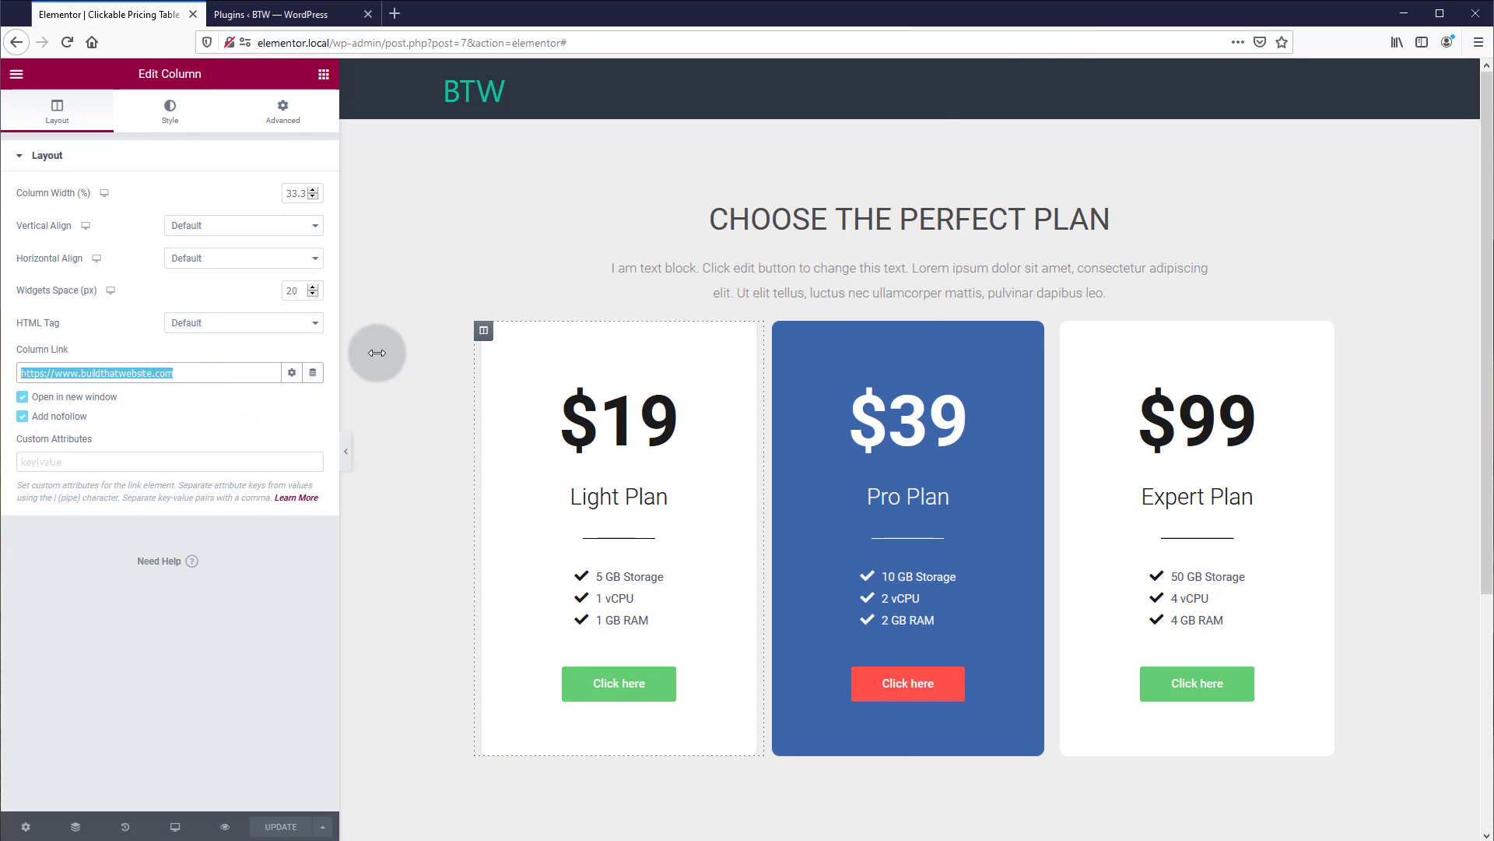
{"action": "left_click", "coordinate": [769, 327]}
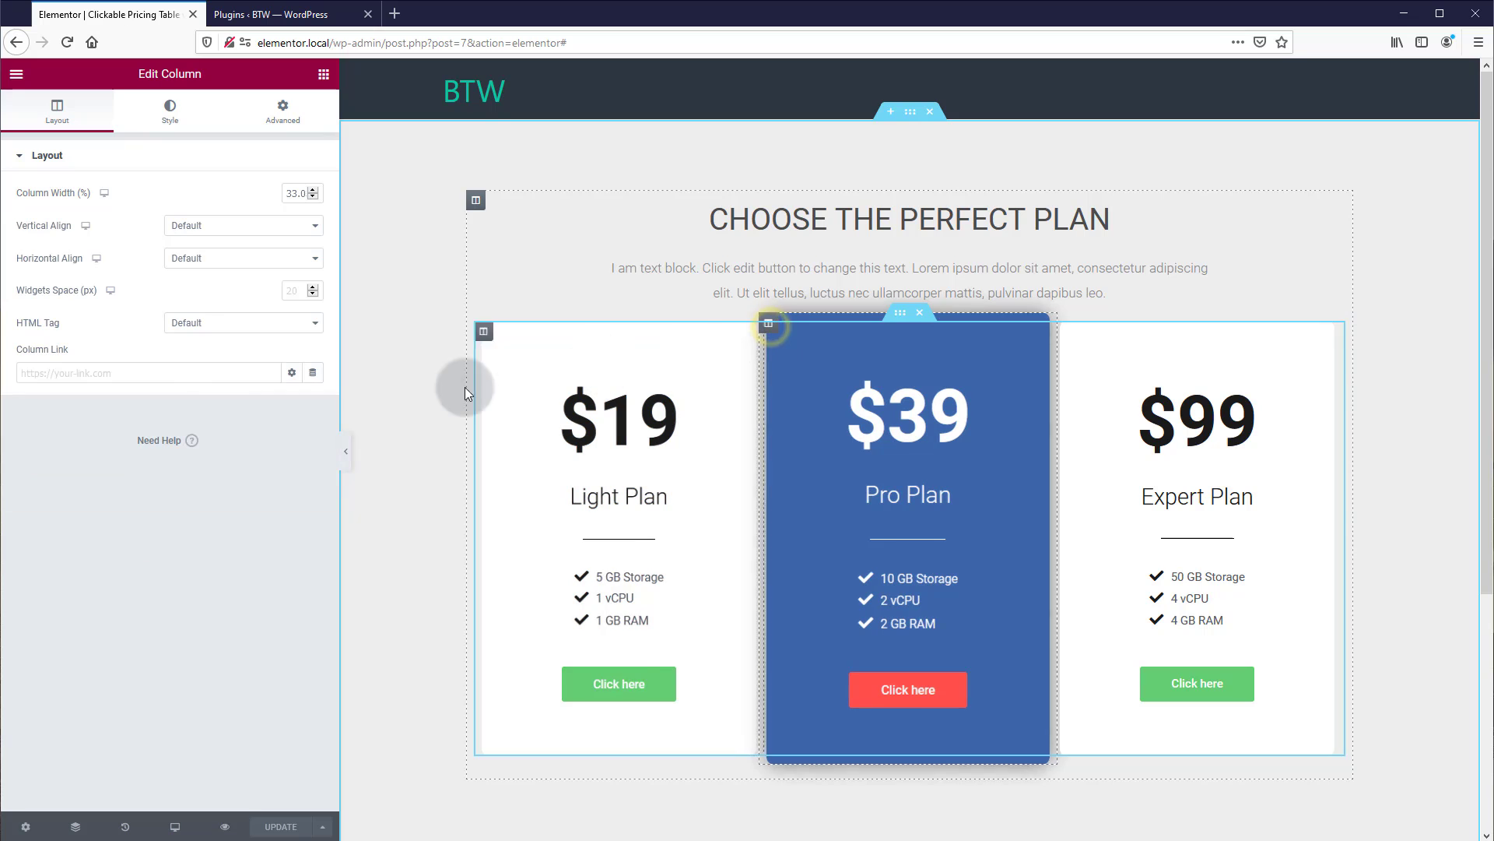
{"action": "left_click", "coordinate": [127, 372]}
{"action": "left_click", "coordinate": [284, 825]}
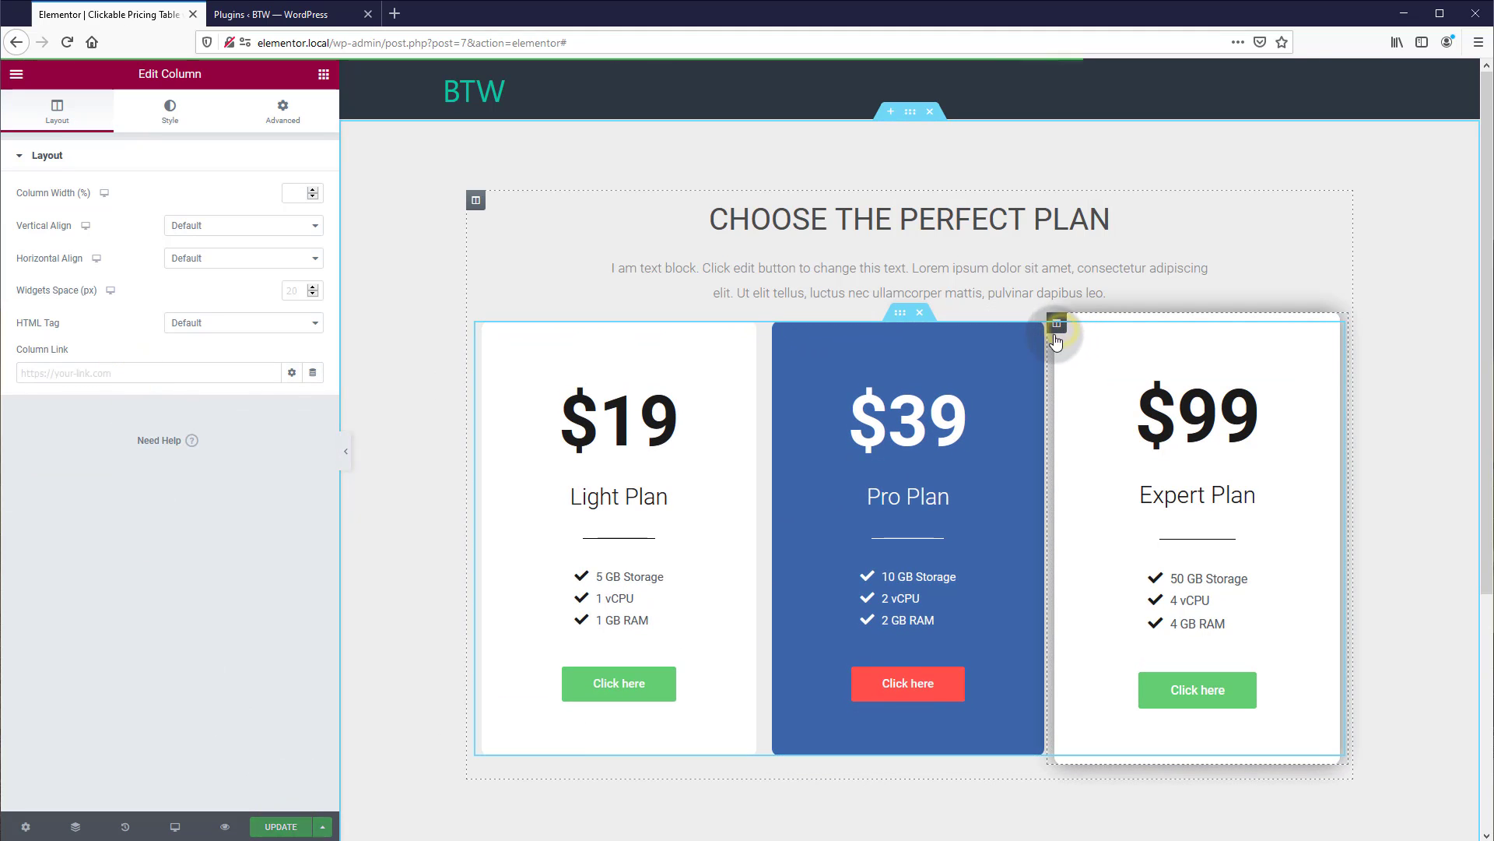
{"action": "left_click", "coordinate": [1059, 327]}
{"action": "left_click", "coordinate": [134, 372]}
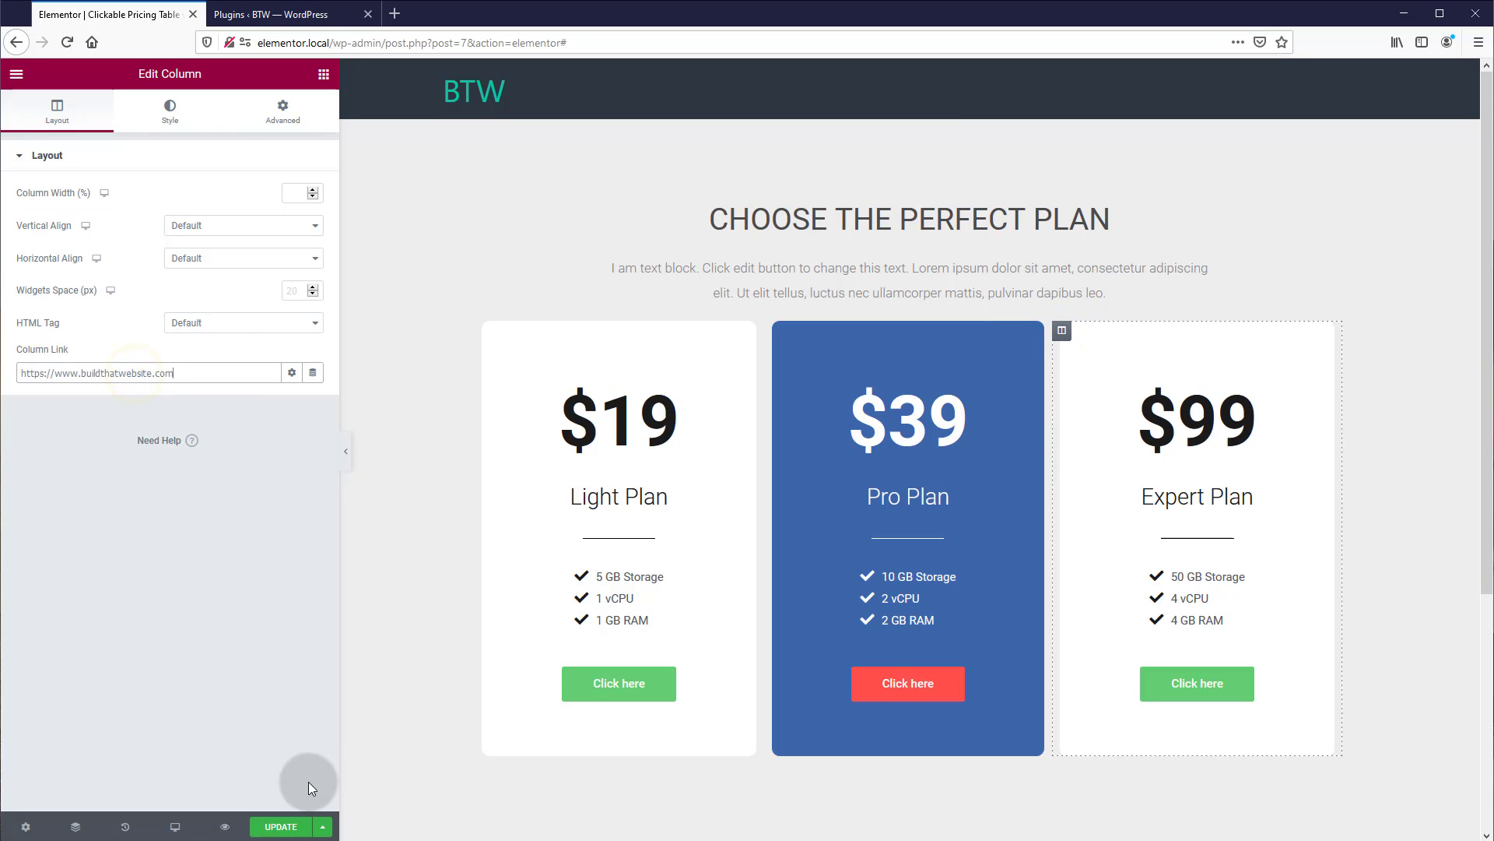
{"action": "left_click", "coordinate": [279, 828]}
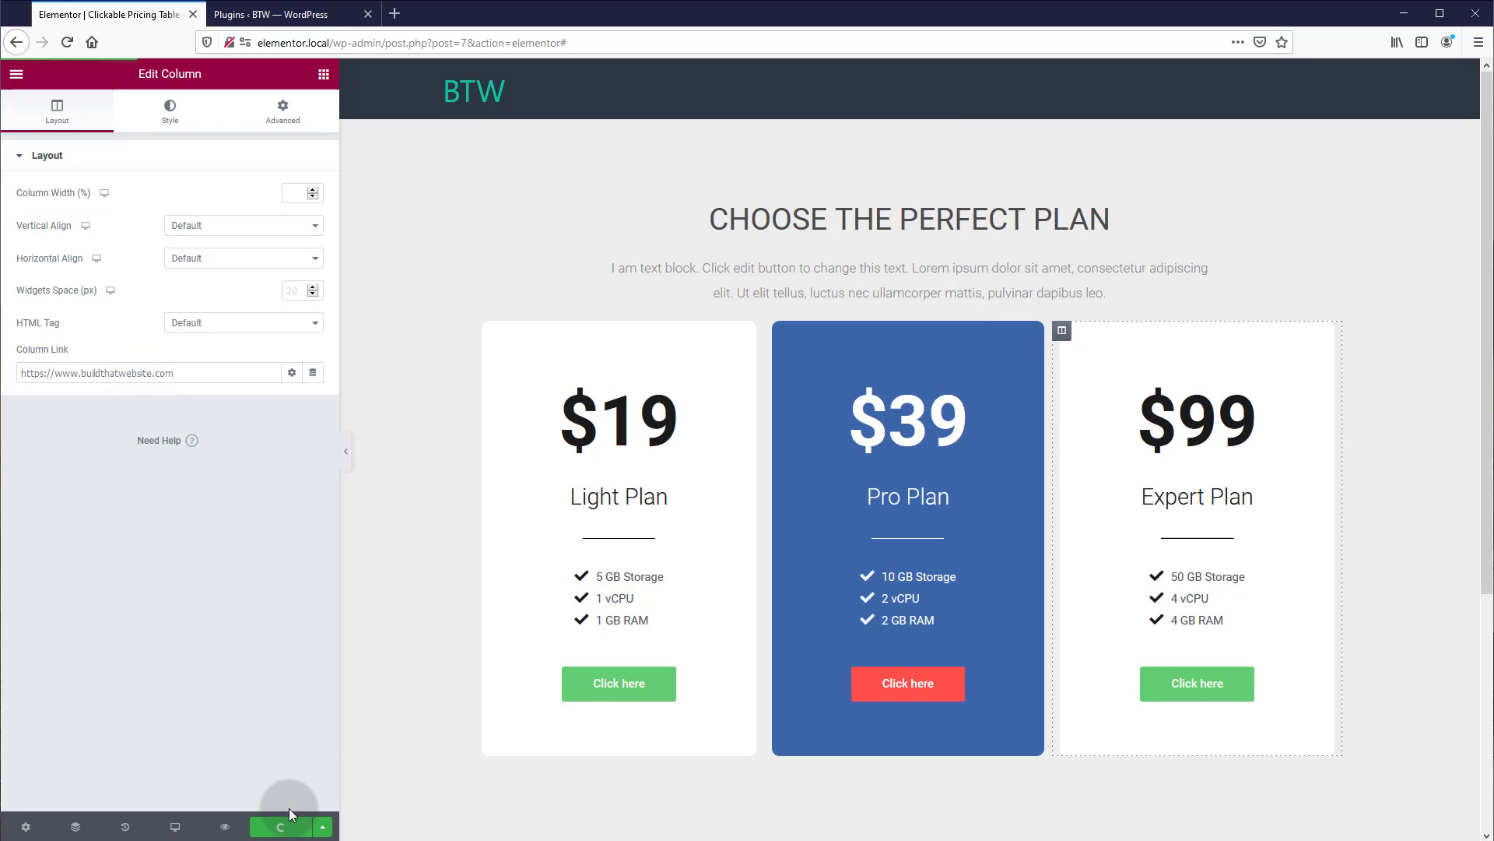
Step: Close the Plugins page, preview the pricing page and test the link on the Light Plan column
{"action": "left_click", "coordinate": [269, 14]}
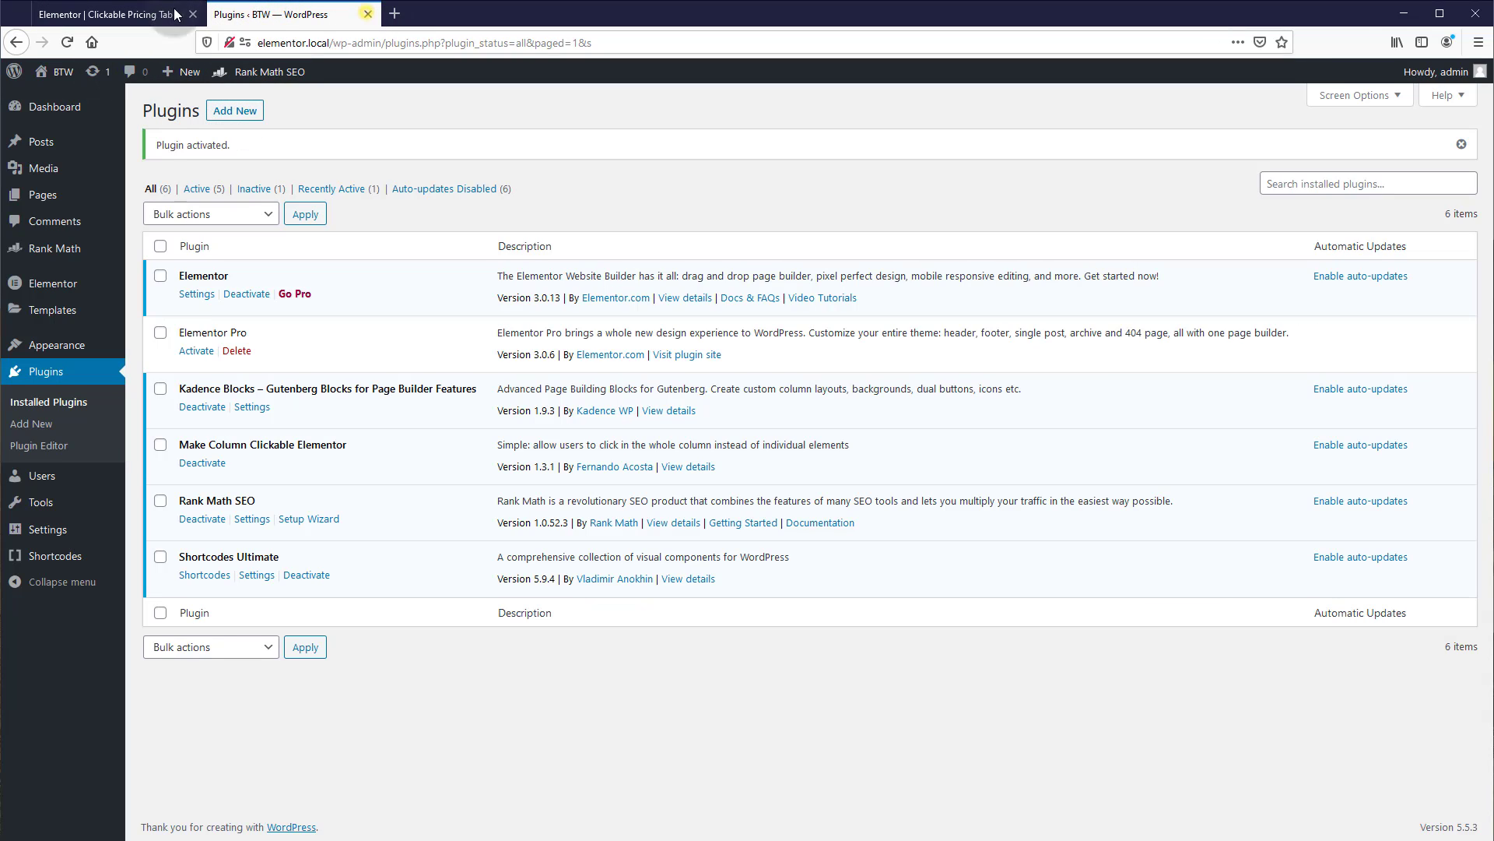
{"action": "left_click", "coordinate": [368, 14]}
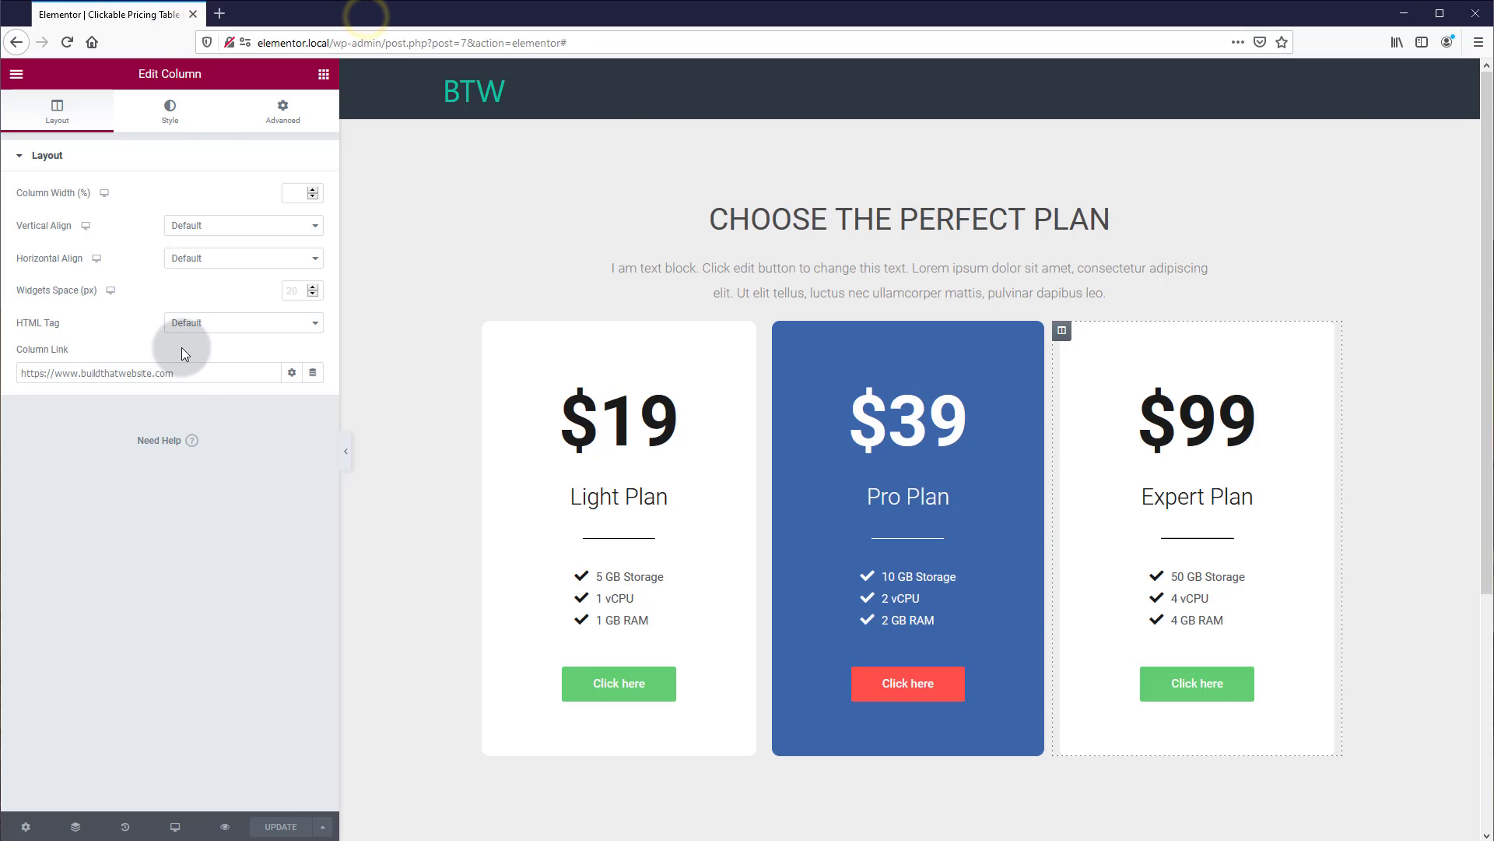
{"action": "left_click", "coordinate": [225, 827]}
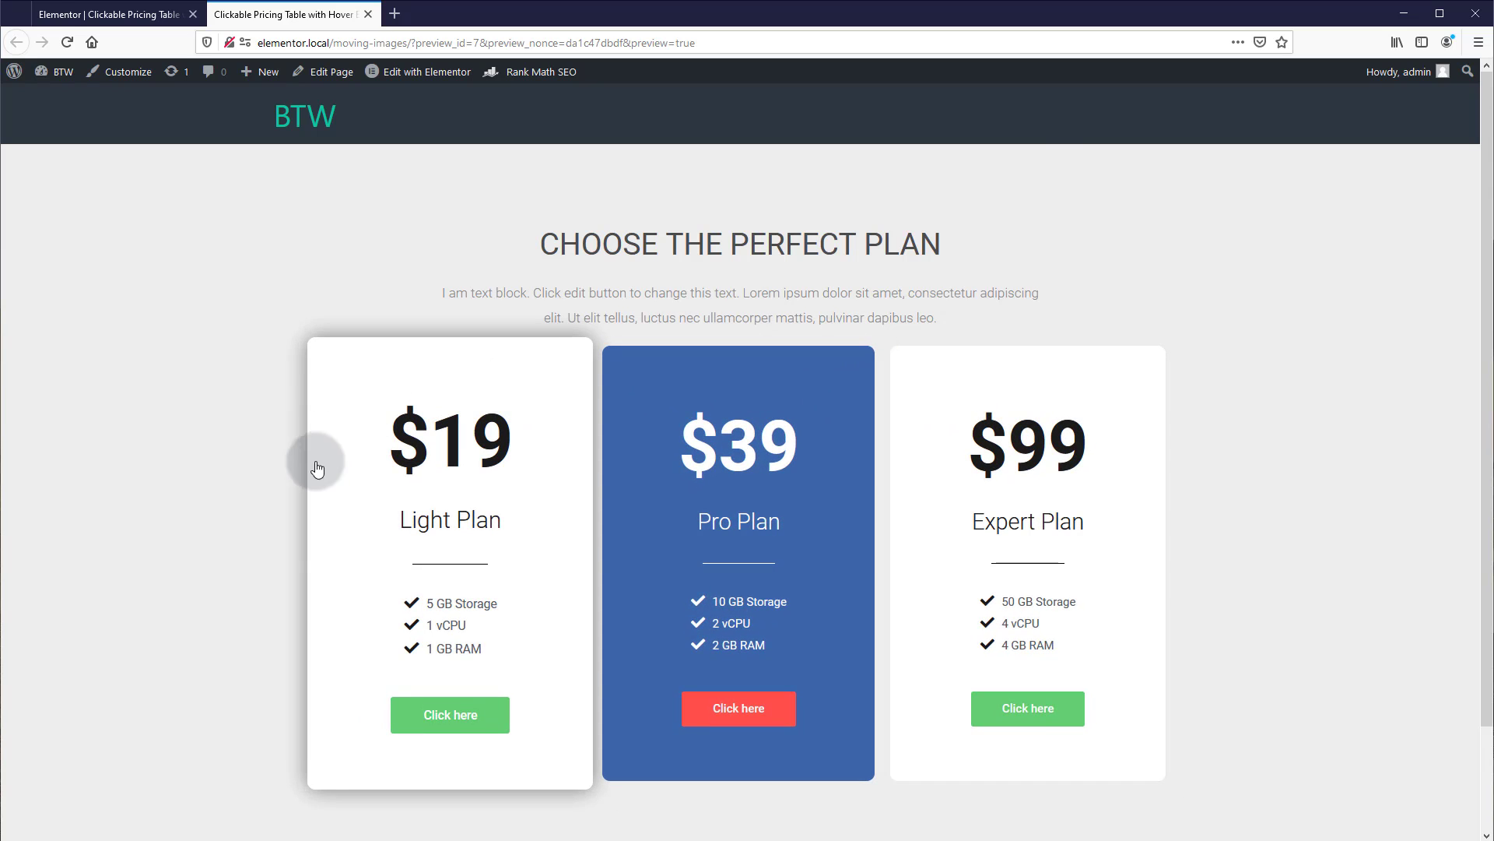
{"action": "left_click", "coordinate": [347, 511]}
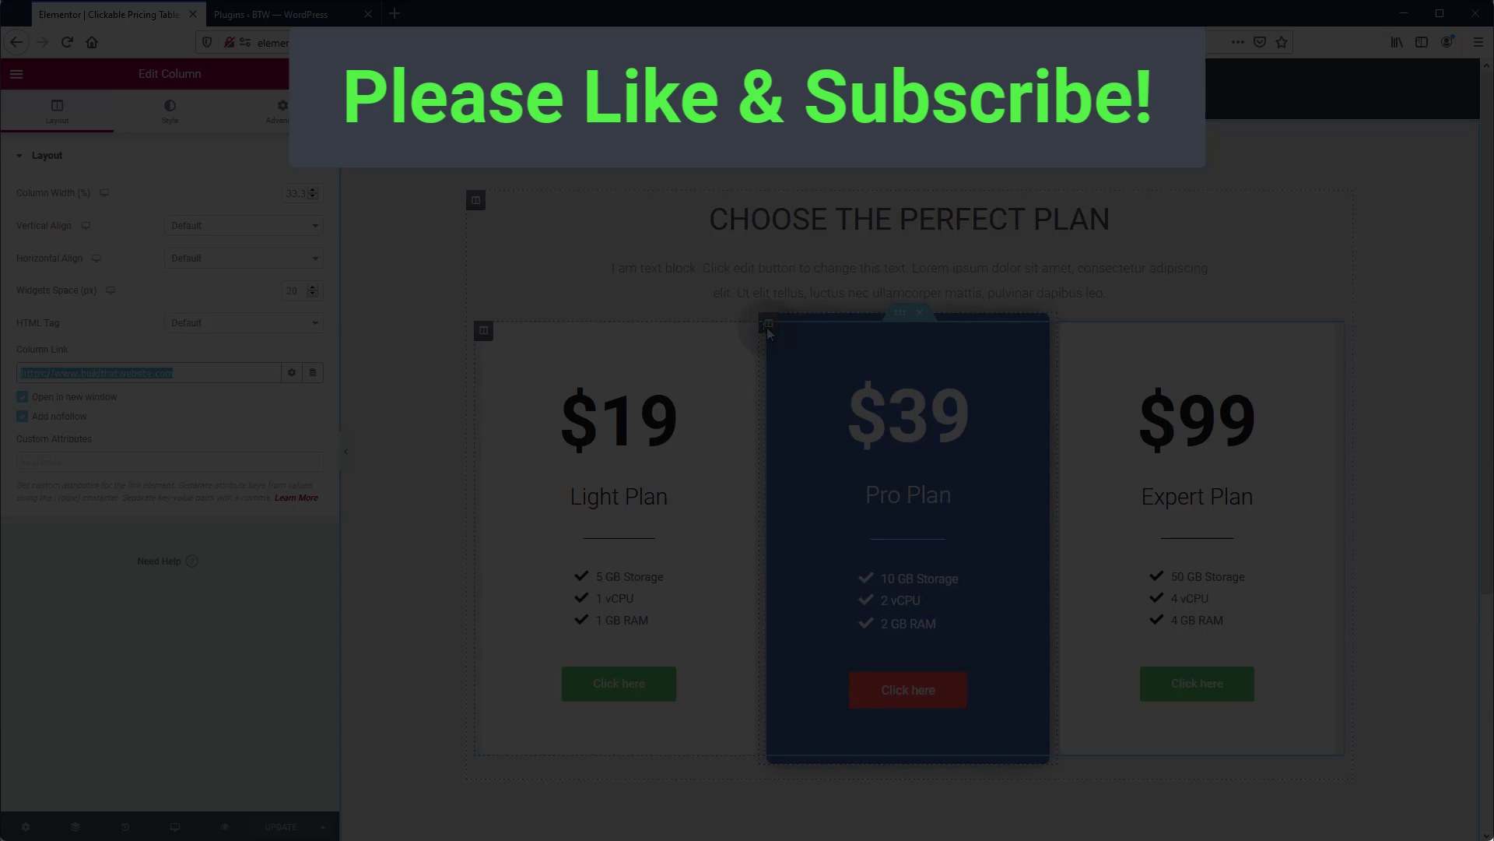
{"action": "left_click", "coordinate": [124, 373]}
{"action": "key", "text": "ctrl+v"}
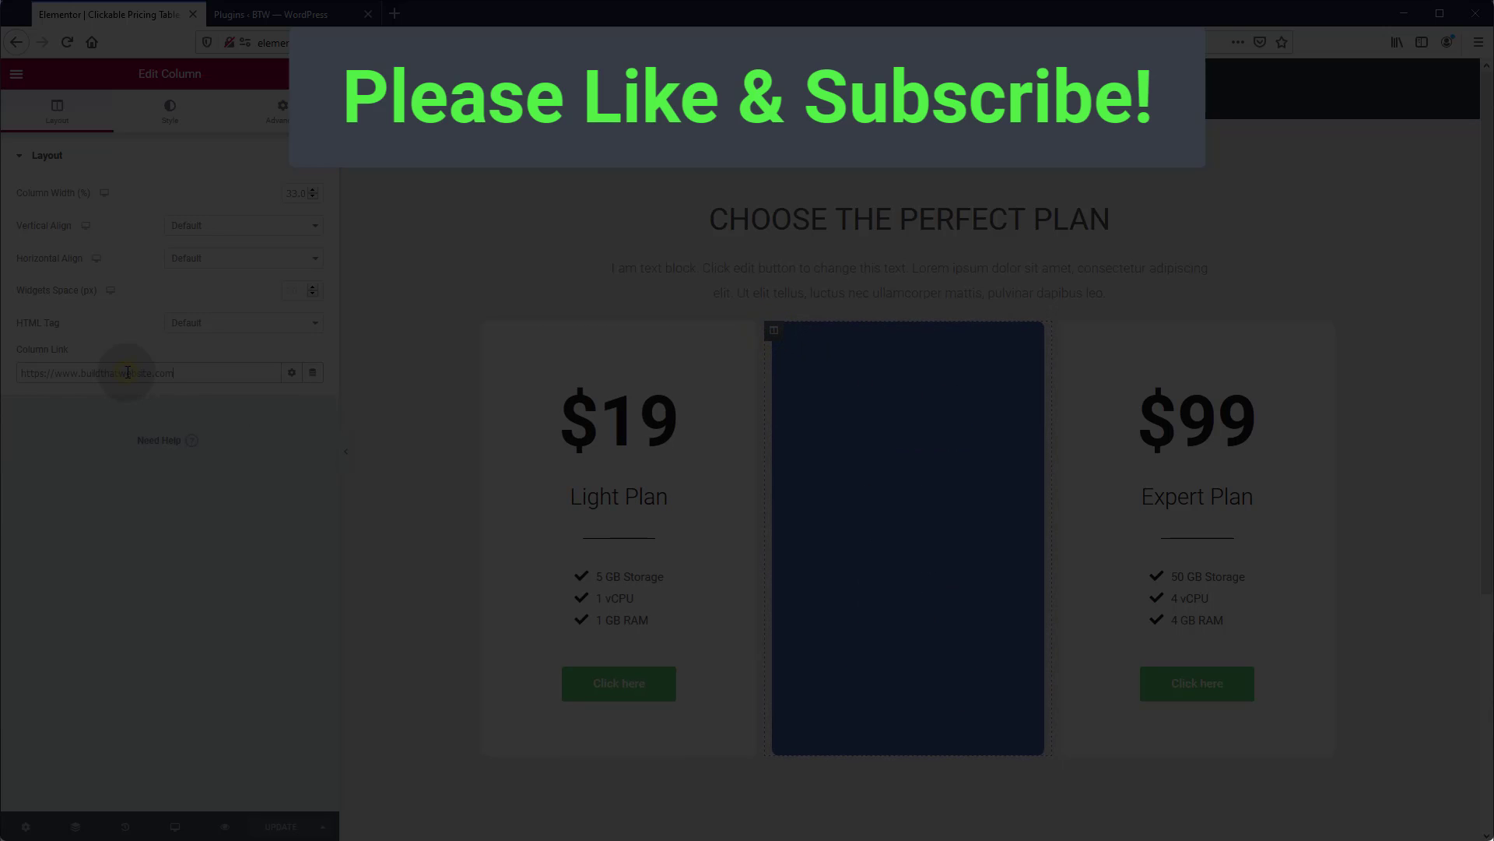
{"action": "left_click", "coordinate": [288, 827]}
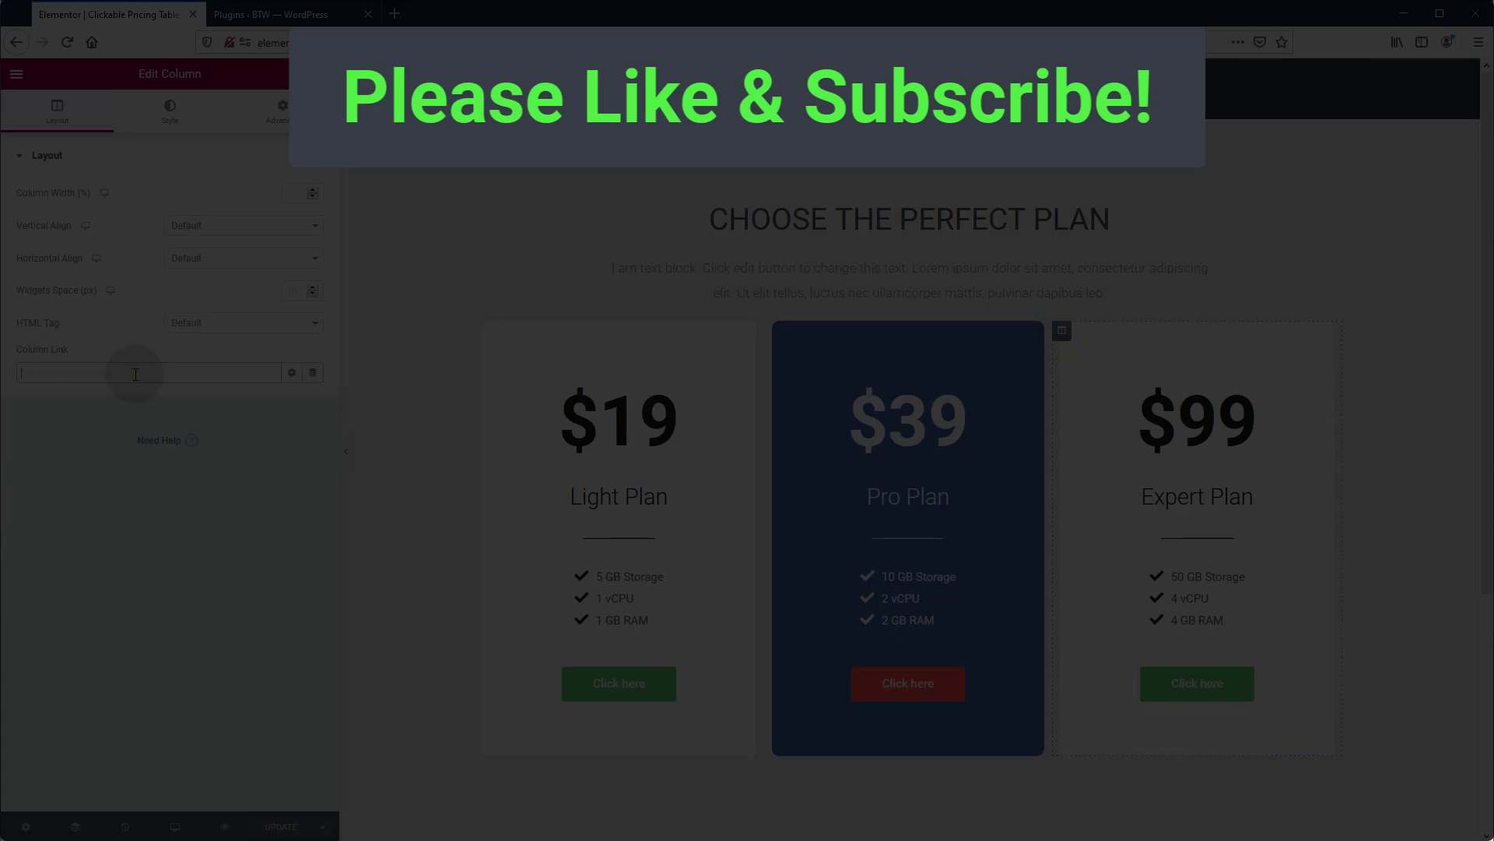
{"action": "key", "text": "ctrl+v"}
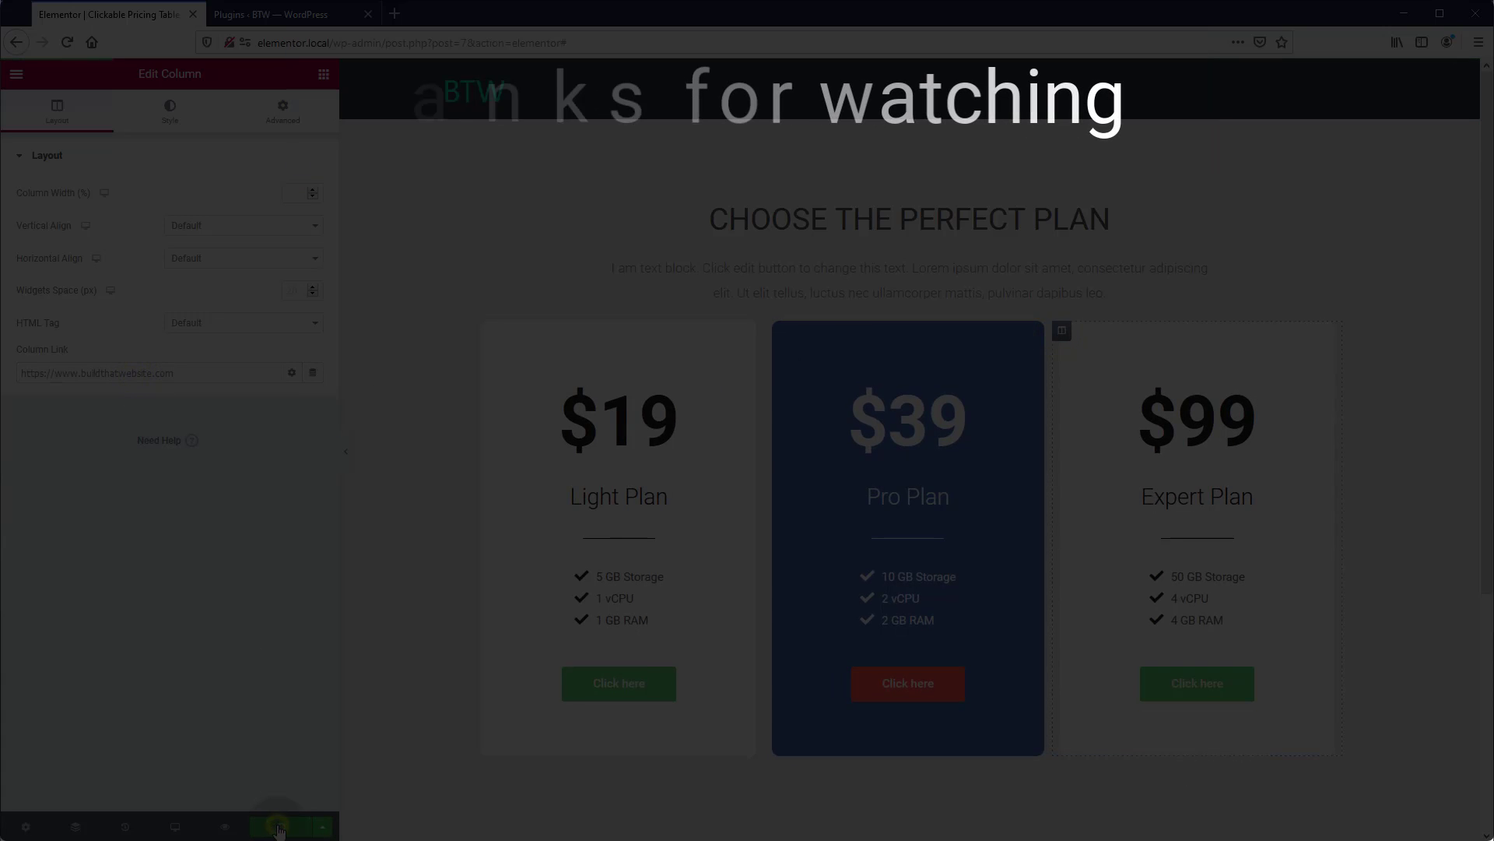
{"action": "left_click", "coordinate": [278, 829]}
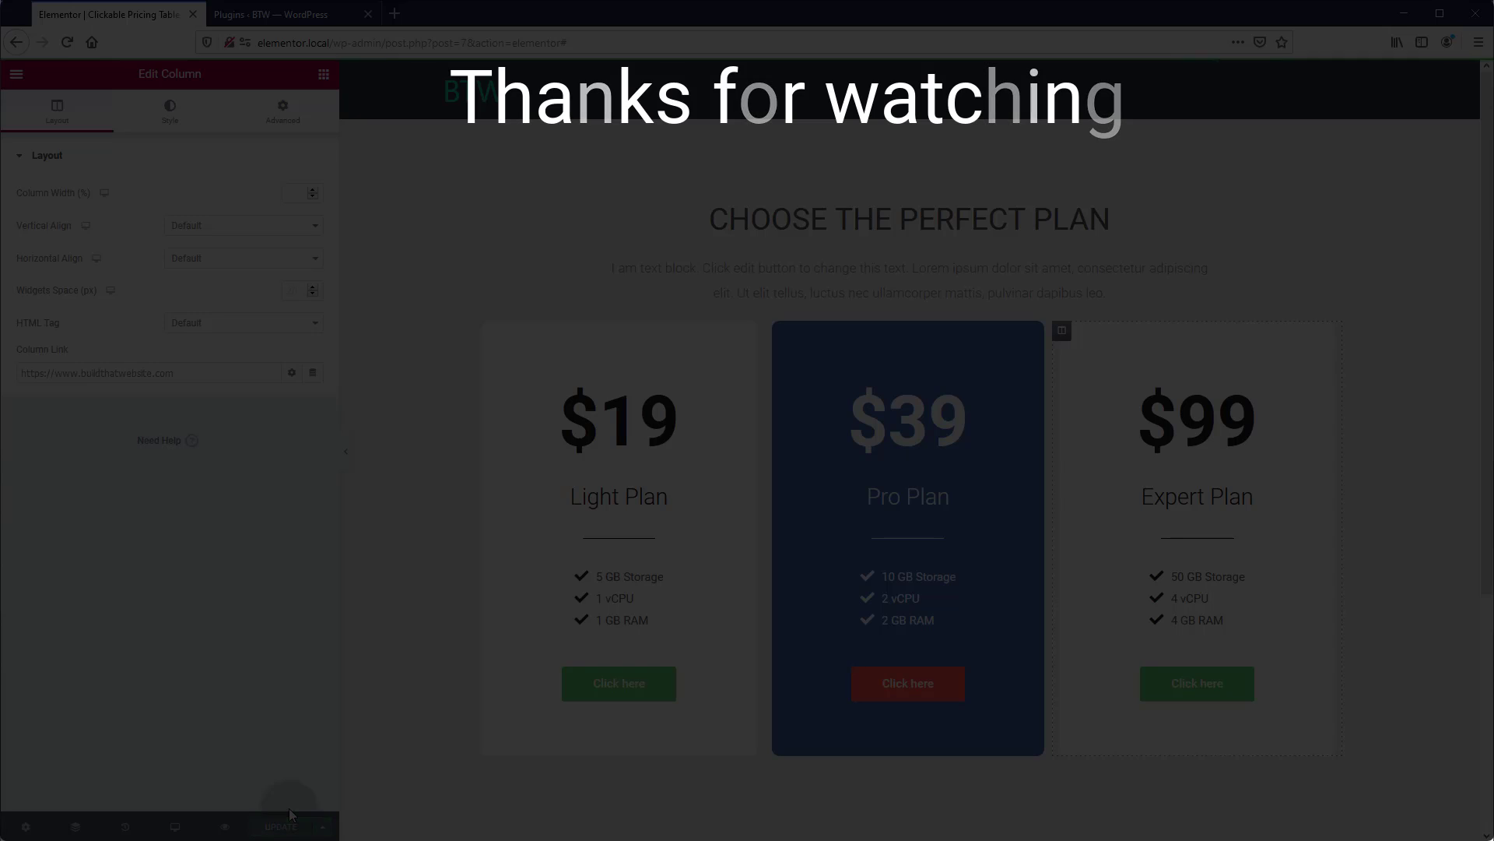
{"action": "left_click", "coordinate": [271, 14]}
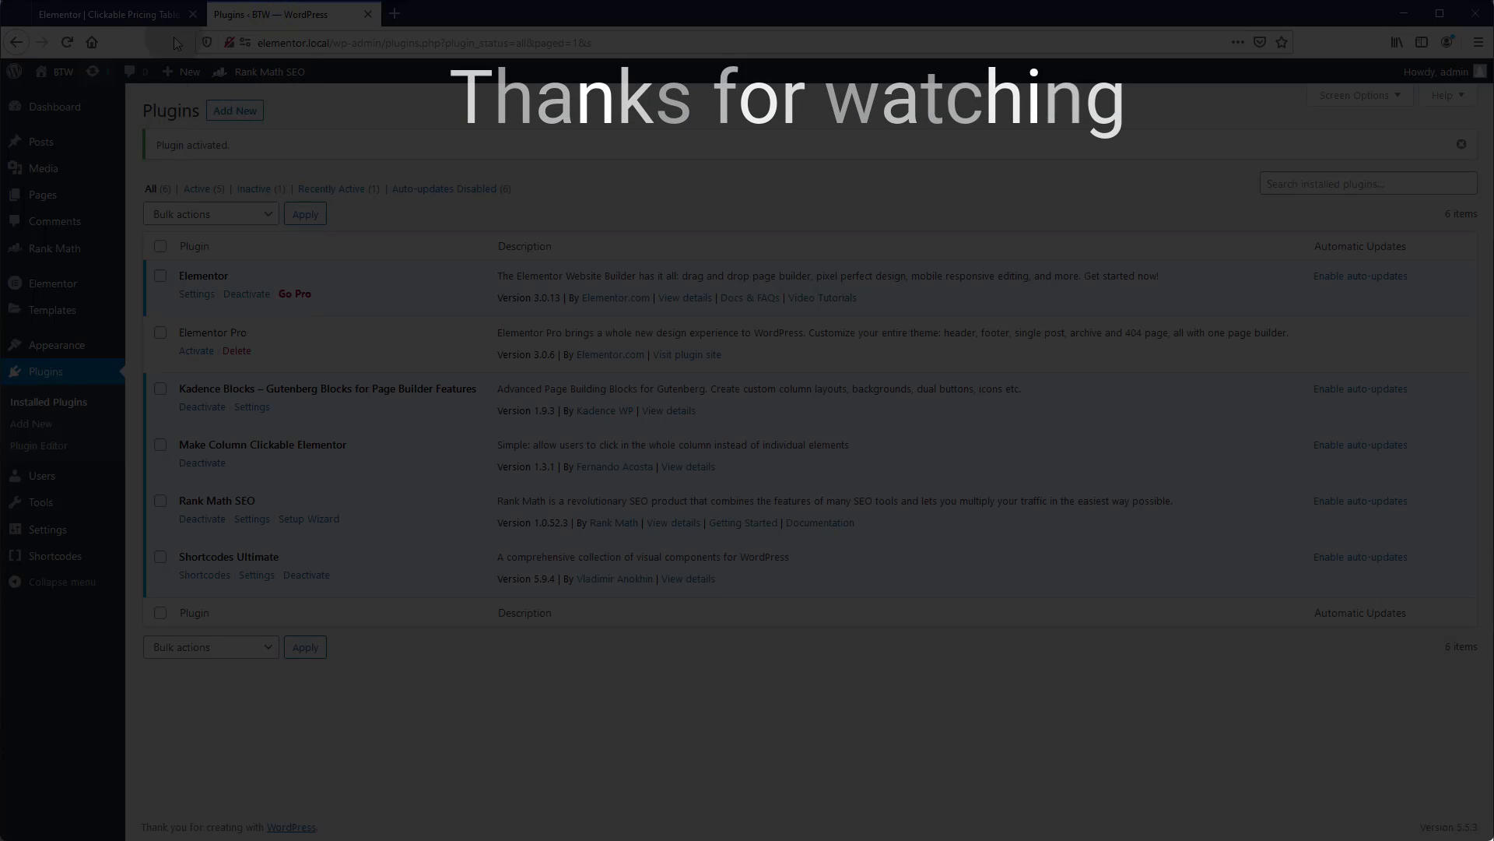